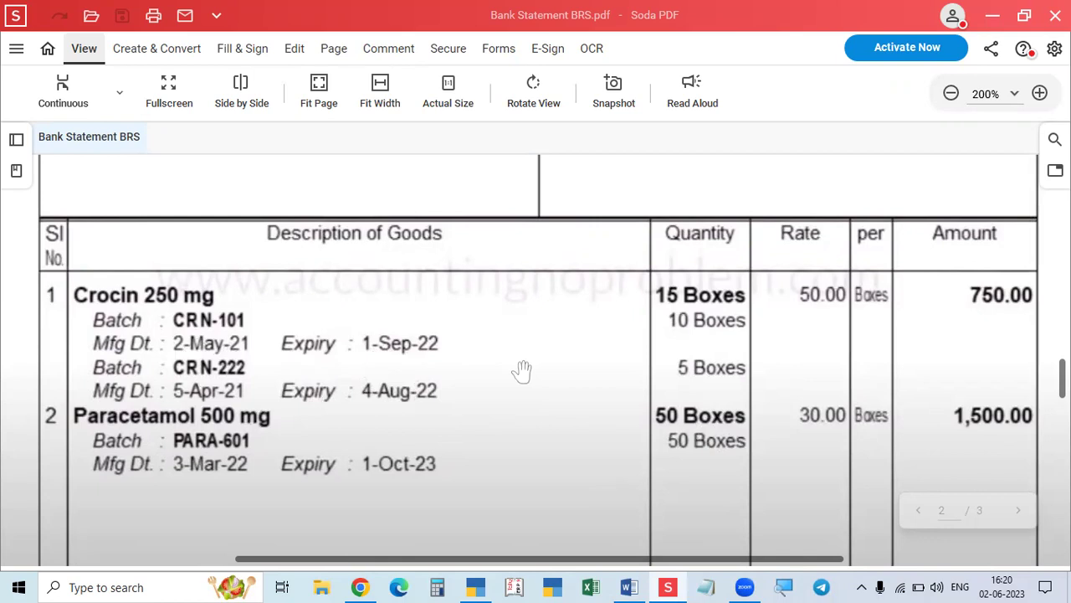
- Review the medicine invoice in the PDF and the Problem 02 text in Word, returning to TallyPrime
{"action": "key", "text": "alt+Tab"}
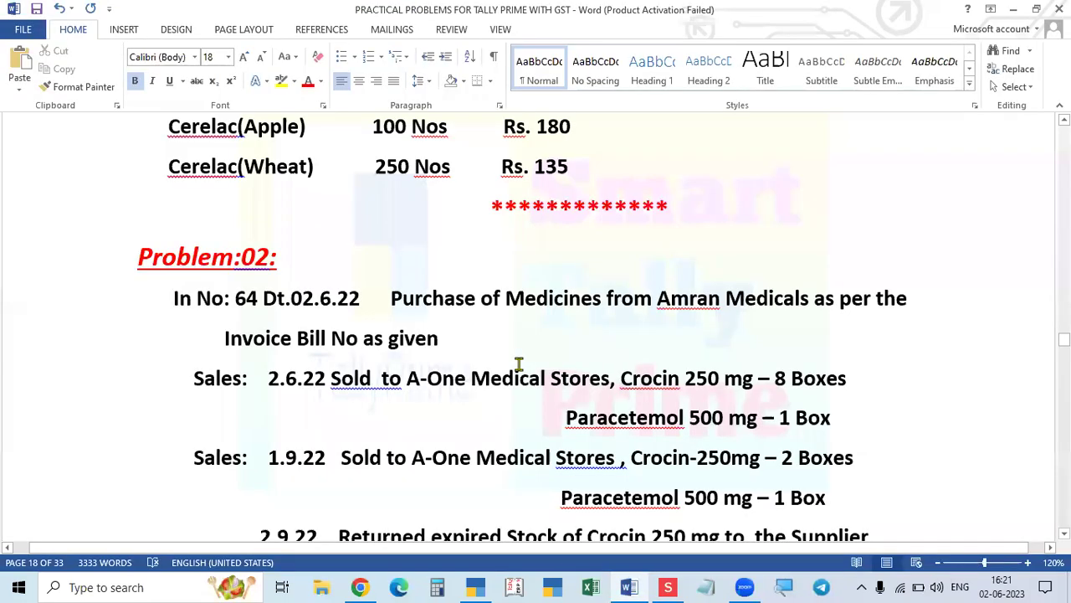
{"action": "key", "text": "alt+Tab"}
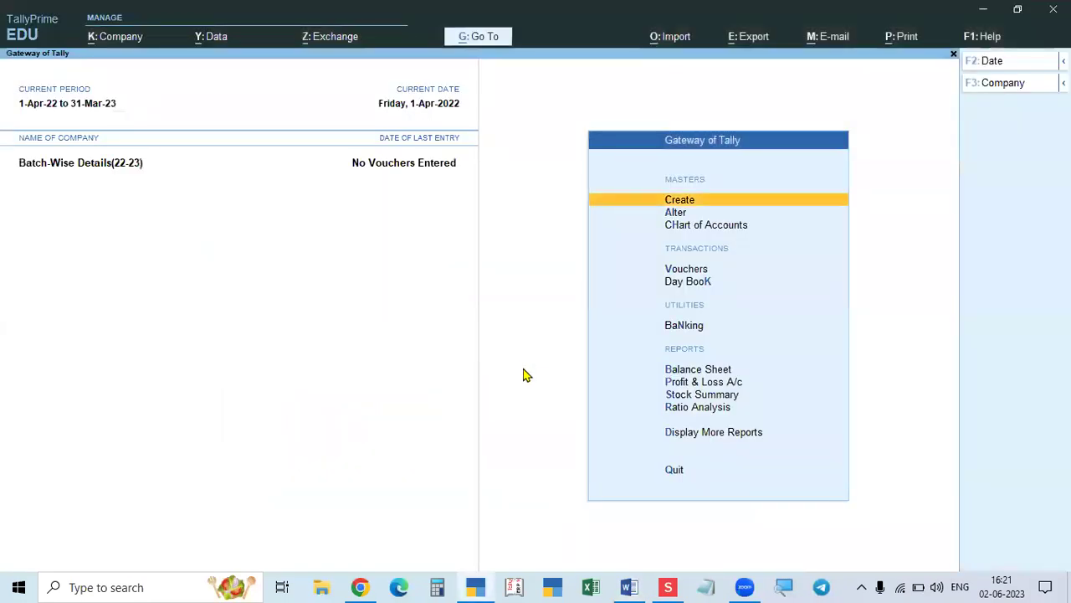
{"action": "left_click", "coordinate": [668, 587]}
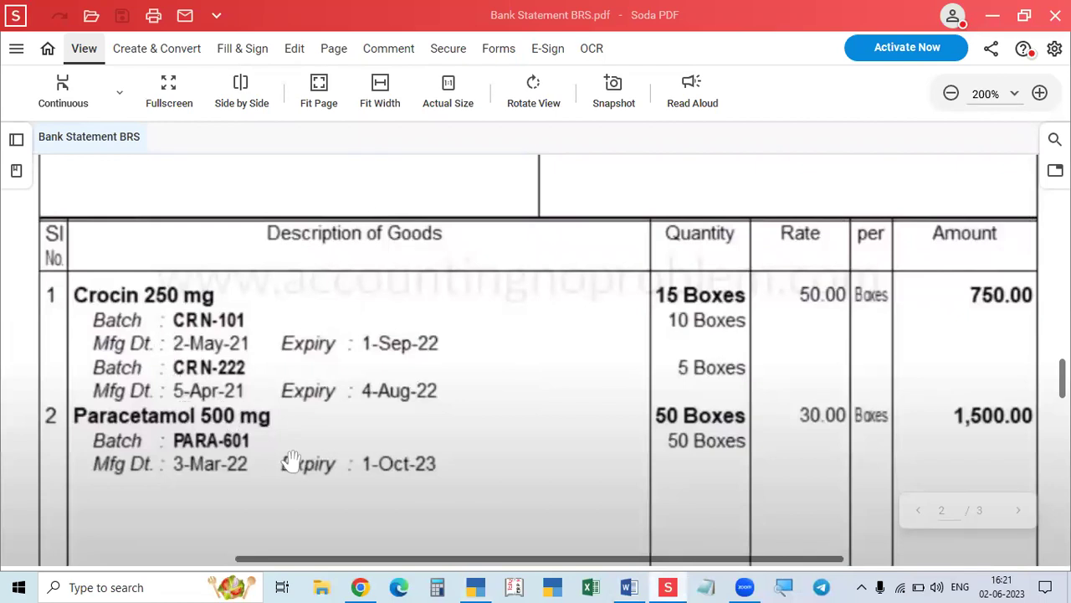
{"action": "key", "text": "alt+Tab"}
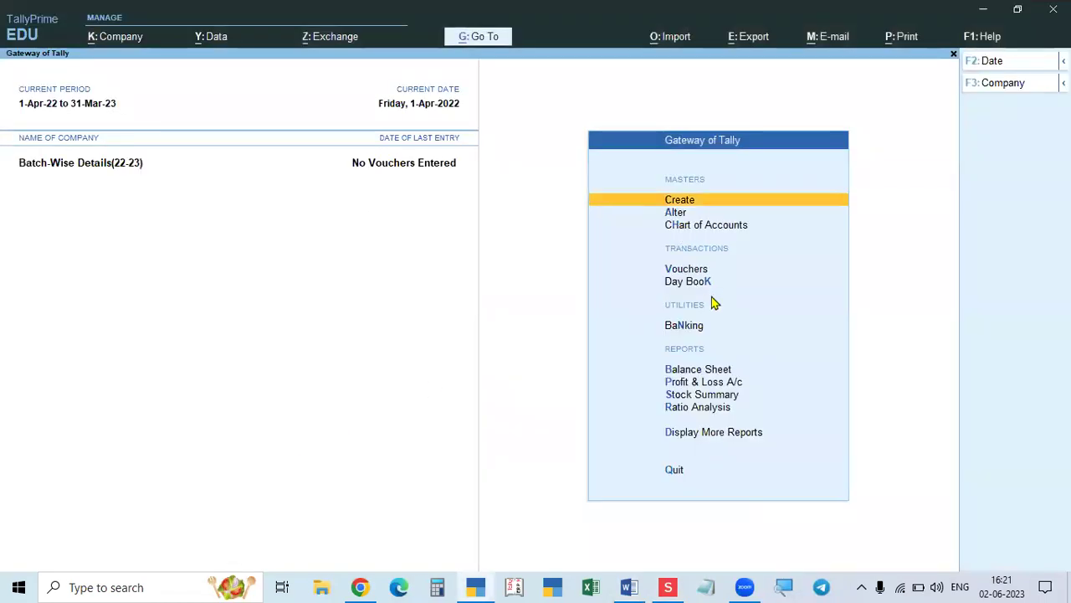
{"action": "left_click", "coordinate": [630, 587]}
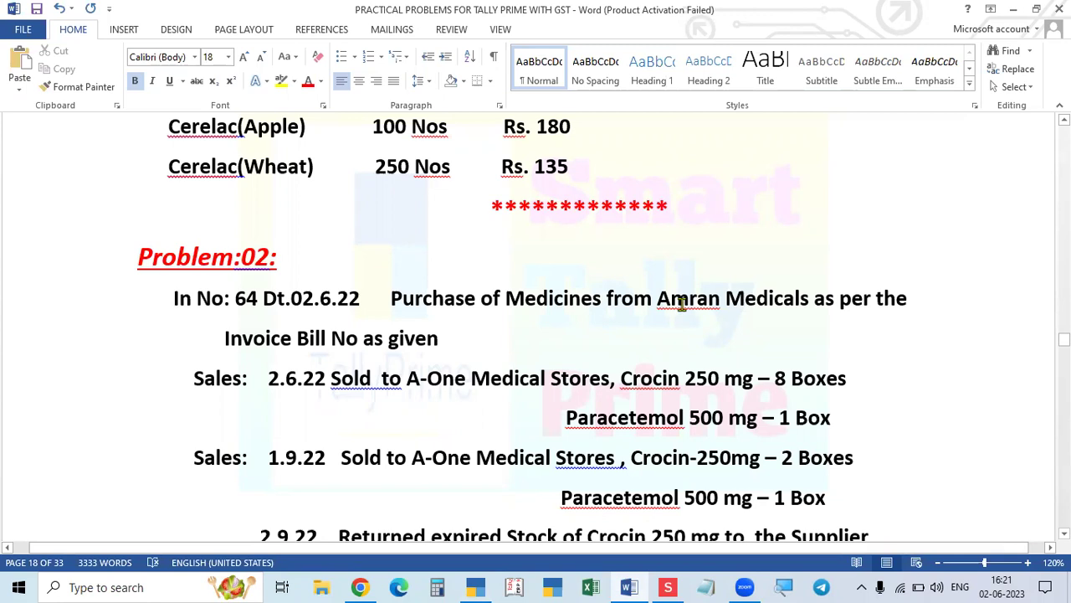
{"action": "key", "text": "alt+Tab"}
{"action": "key", "text": "Return"}
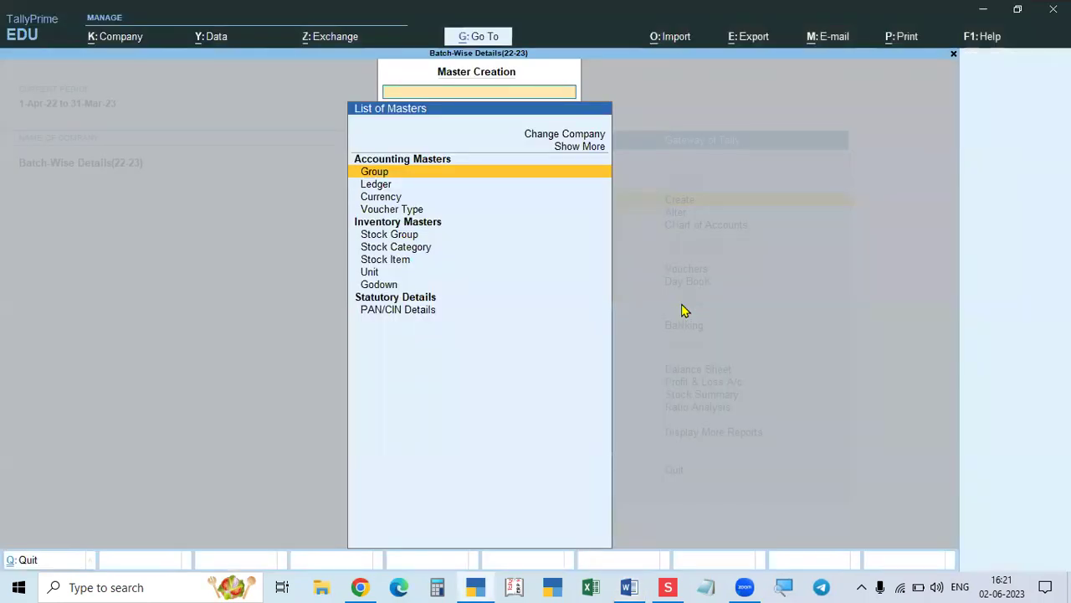
{"action": "key", "text": "Down"}
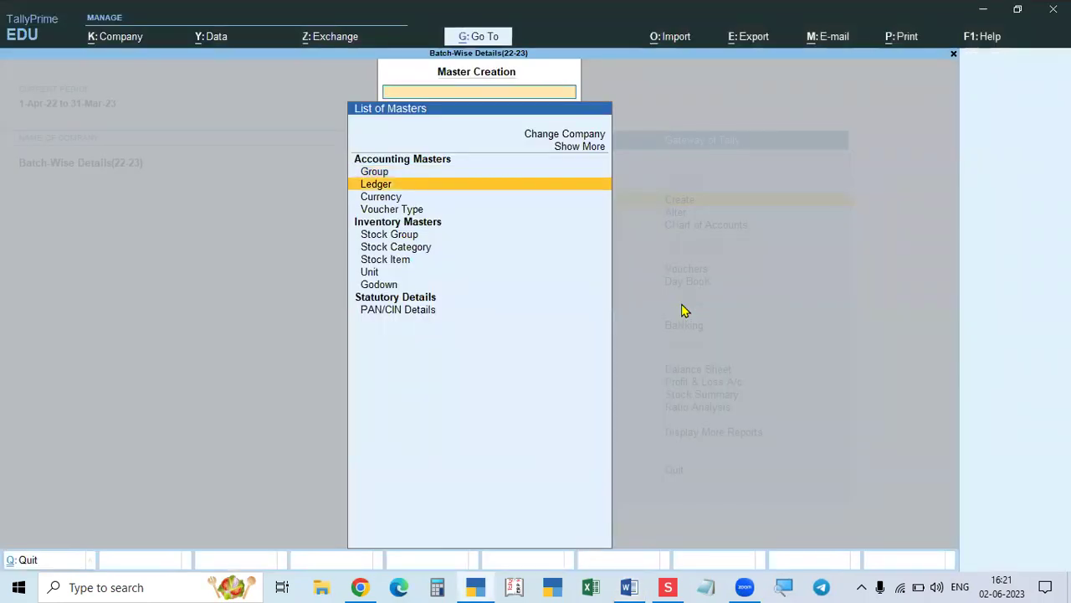
{"action": "key", "text": "Escape"}
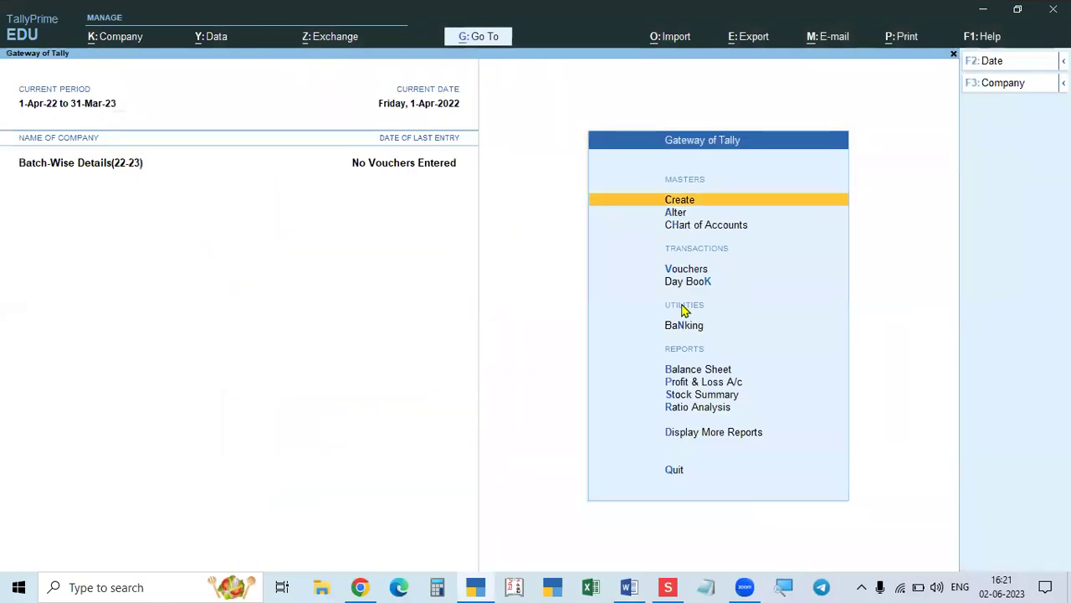
{"action": "key", "text": "Return"}
{"action": "key", "text": "Down"}
{"action": "key", "text": "Return"}
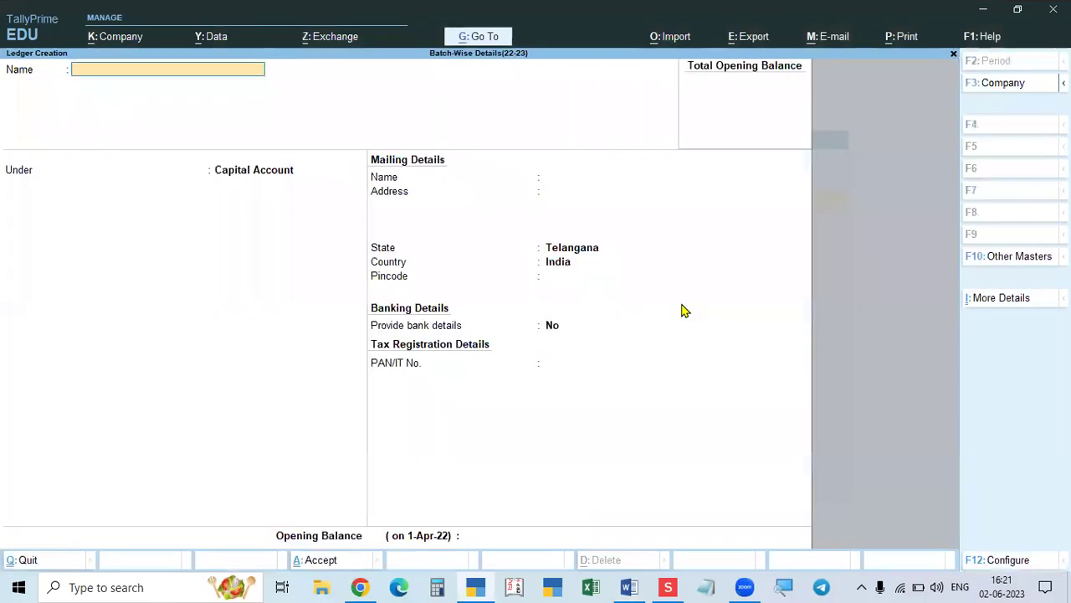
{"action": "key", "text": "Escape"}
- Check which ledgers already exist in the ledger alteration list
{"action": "key", "text": "Return"}
{"action": "key", "text": "Down"}
{"action": "key", "text": "Return"}
{"action": "key", "text": "Down"}
{"action": "key", "text": "Return"}
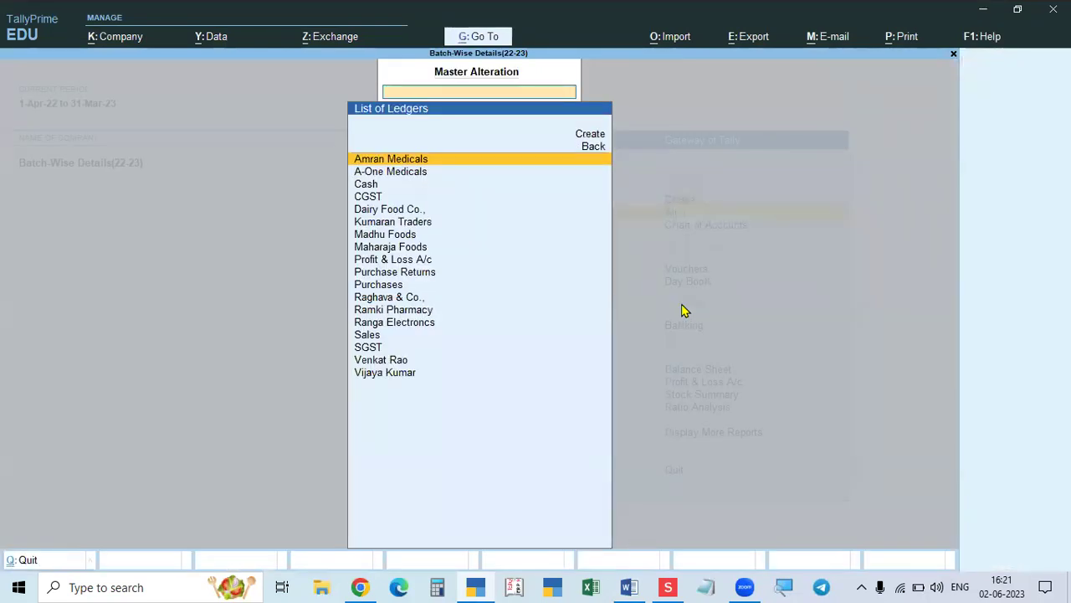
{"action": "key", "text": "Up"}
{"action": "key", "text": "Up"}
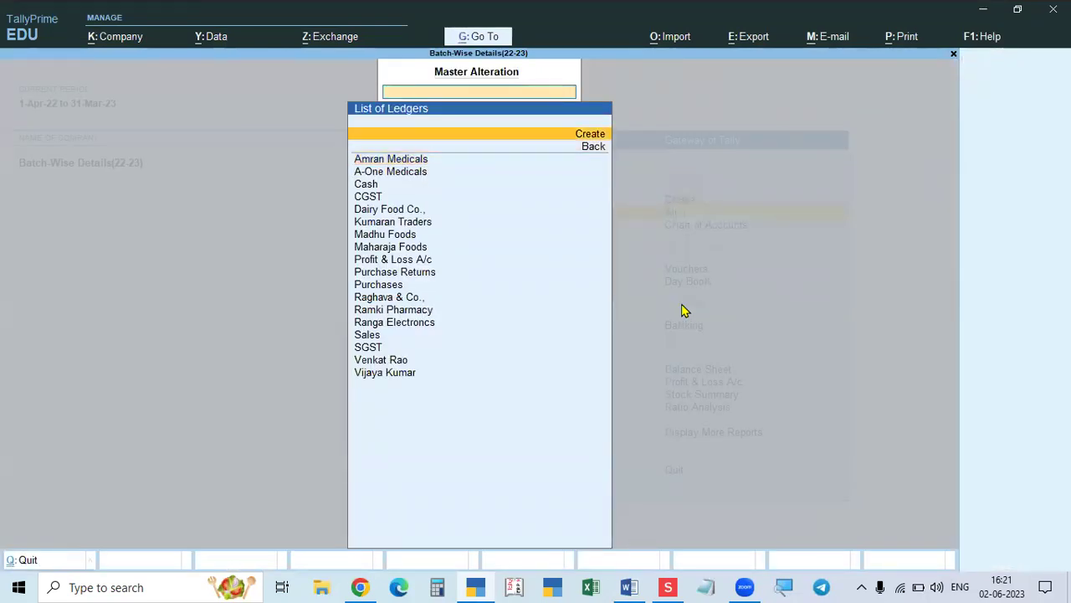
{"action": "key", "text": "Escape"}
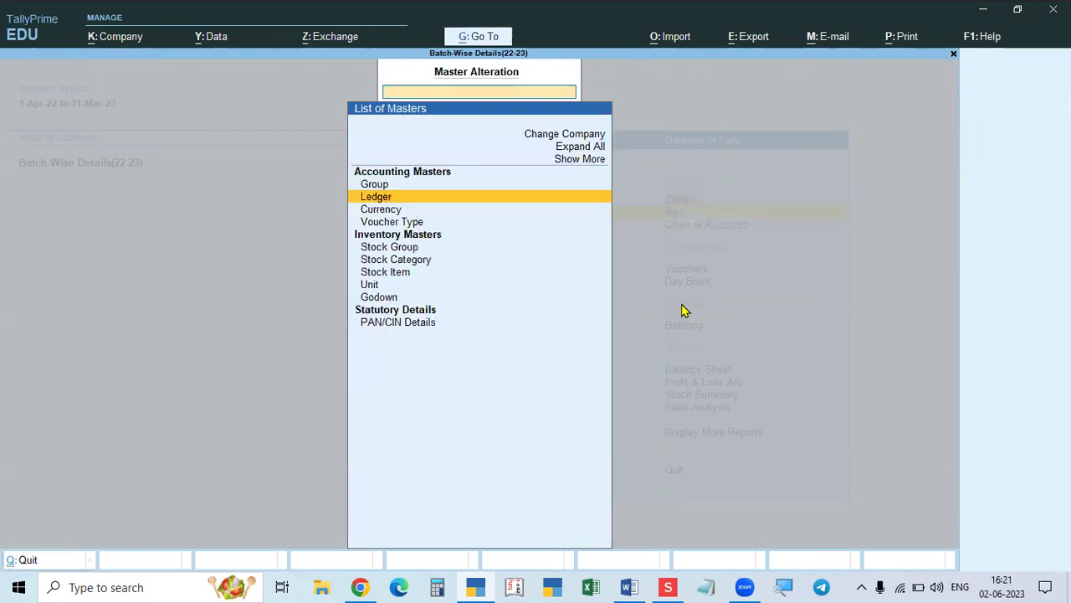
{"action": "key", "text": "Escape"}
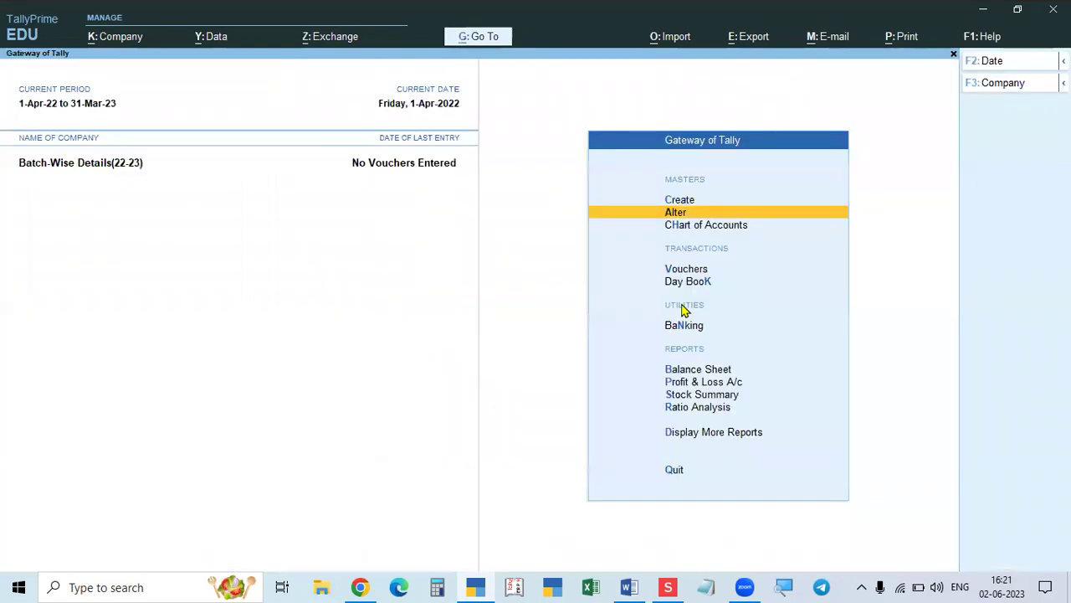
- Open the Amran Medicals ledger for alteration, check its group and bill-by-bill setting, and accept it
{"action": "key", "text": "Return"}
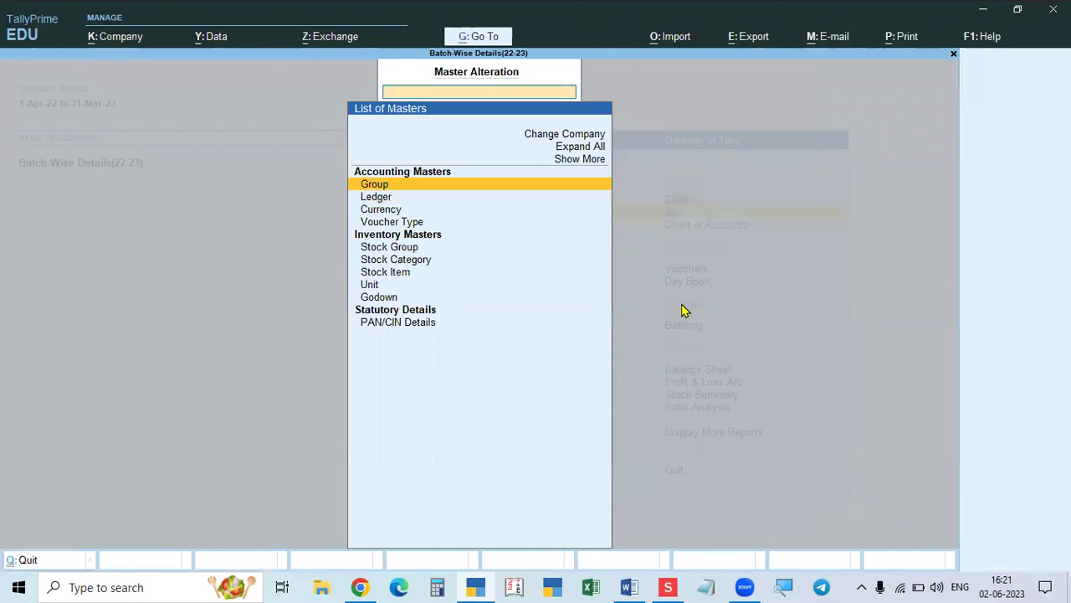
{"action": "key", "text": "Down"}
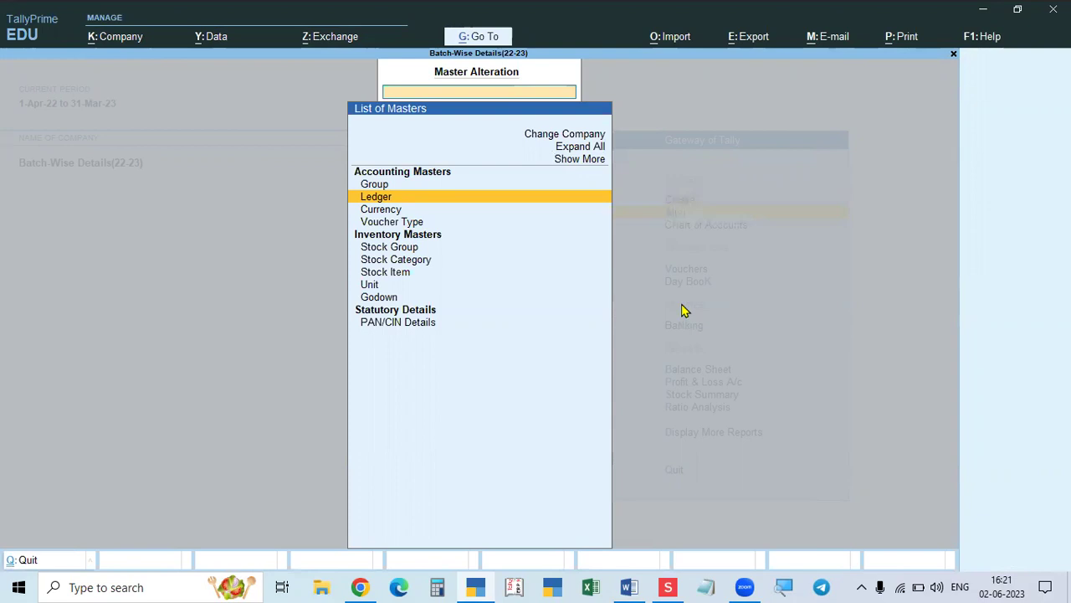
{"action": "key", "text": "Return"}
{"action": "key", "text": "Up"}
{"action": "key", "text": "Up"}
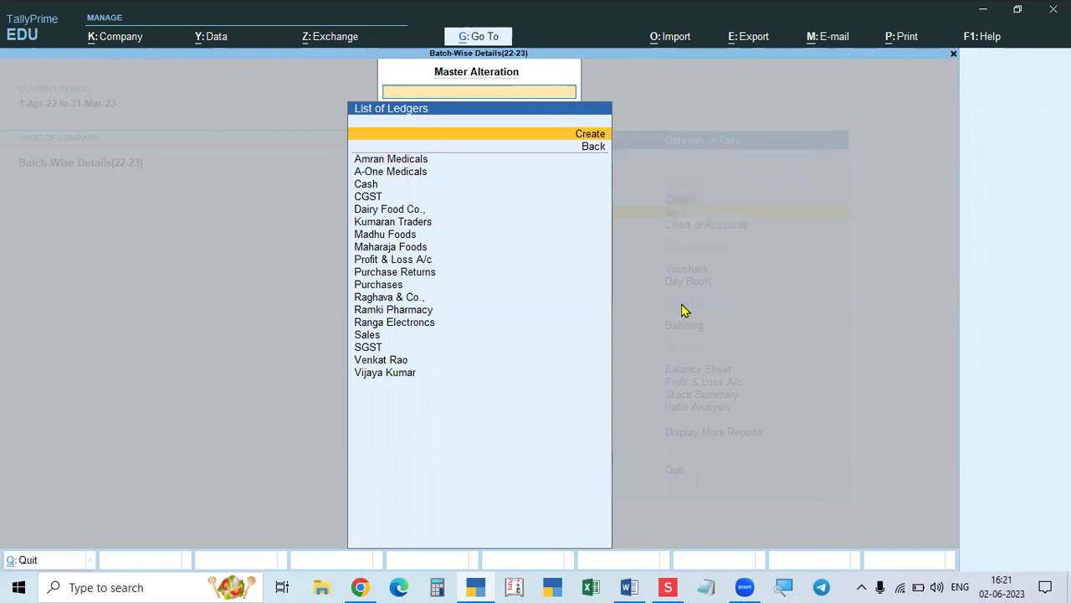
{"action": "key", "text": "Down"}
{"action": "key", "text": "Down"}
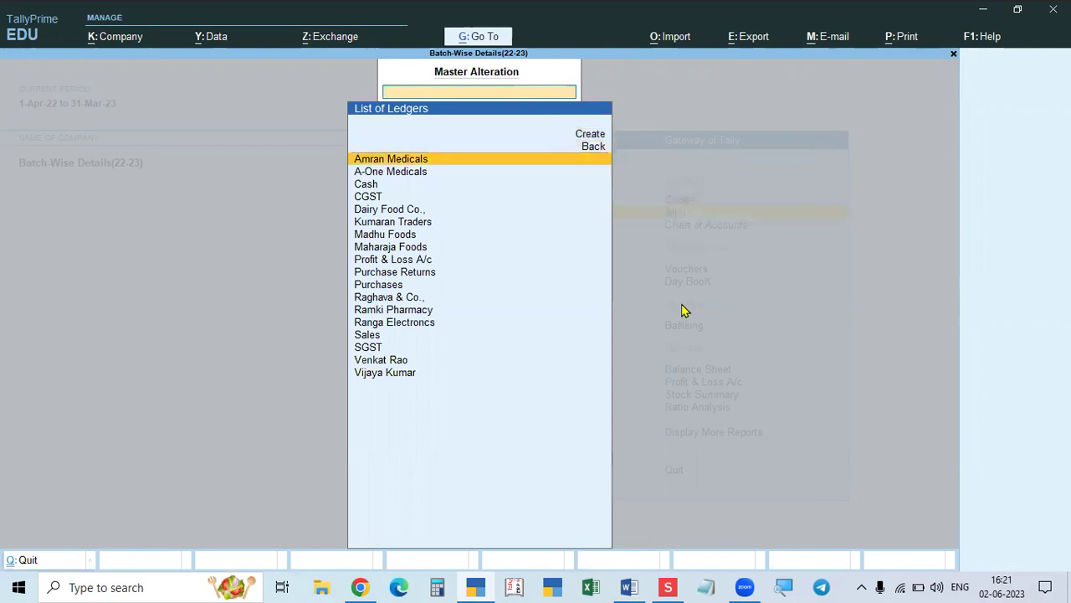
{"action": "key", "text": "Return"}
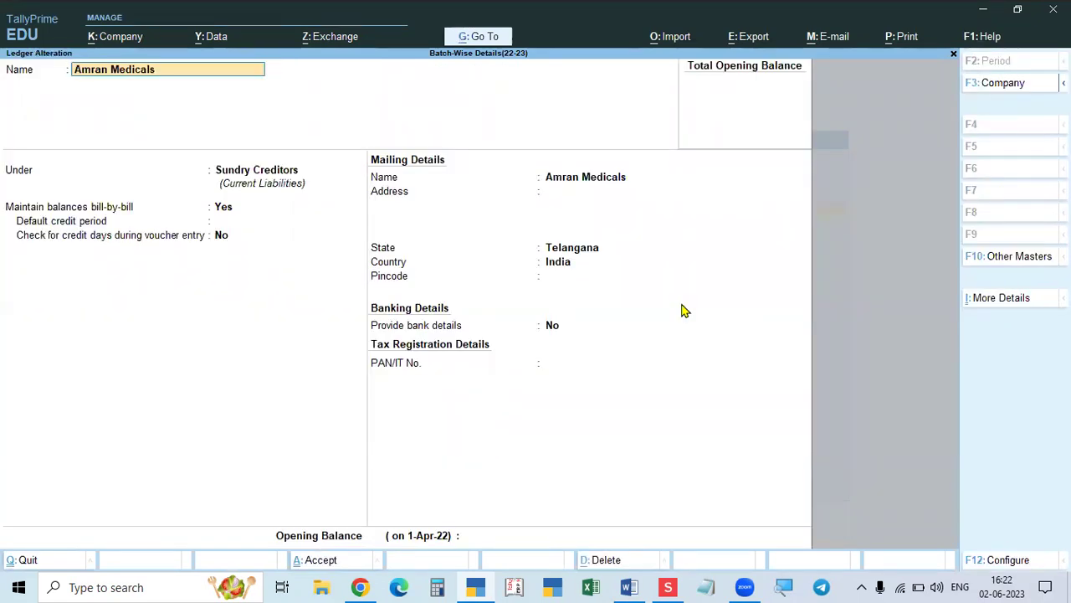
{"action": "key", "text": "Return"}
{"action": "key", "text": "Return"}
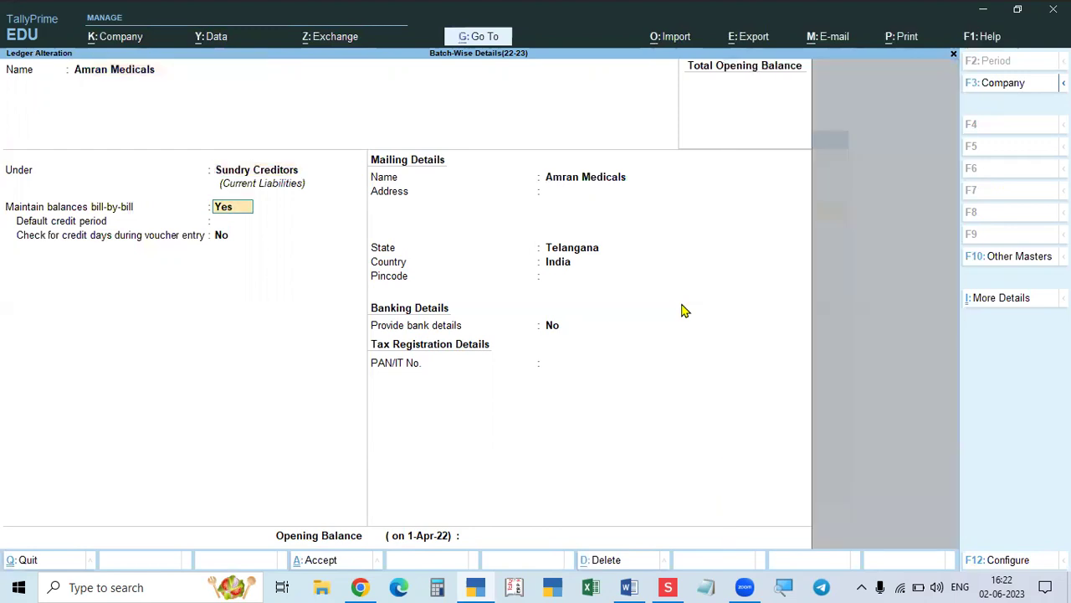
{"action": "key", "text": "Return"}
{"action": "key", "text": "Return"}
{"action": "key", "text": "ctrl+a"}
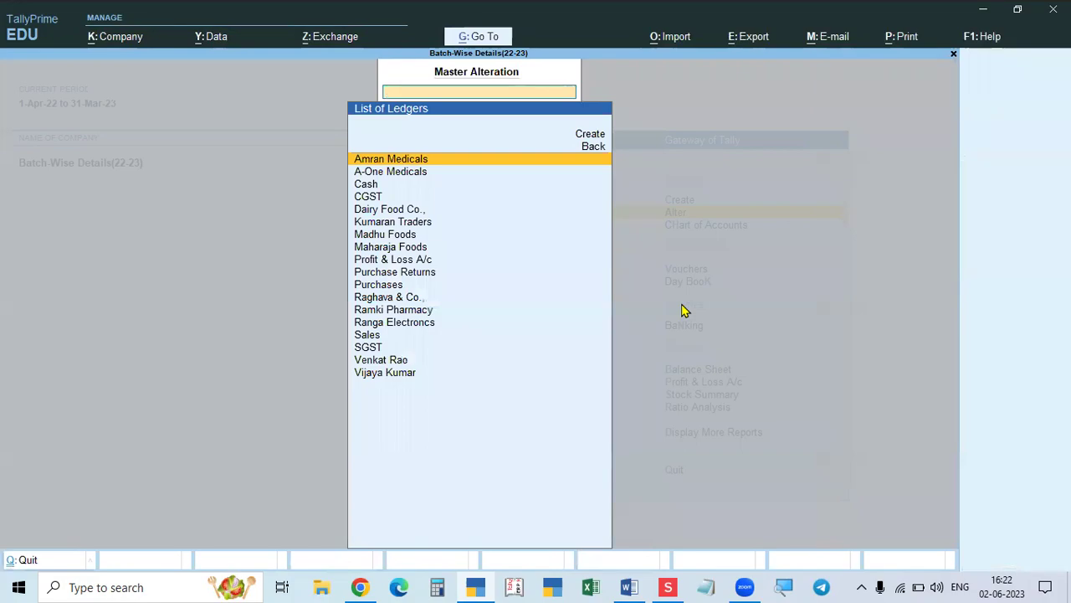
- Alter the Purchases ledger under Purchase Accounts, setting its type of ledger to Not Applicable, and save it
{"action": "key", "text": "alt+Tab"}
{"action": "key", "text": "alt+Tab"}
{"action": "key", "text": "Down"}
{"action": "key", "text": "Down"}
{"action": "key", "text": "Down"}
{"action": "key", "text": "Down"}
{"action": "key", "text": "Down"}
{"action": "key", "text": "Down"}
{"action": "key", "text": "Down"}
{"action": "key", "text": "Down"}
{"action": "key", "text": "Down"}
{"action": "key", "text": "Down"}
{"action": "key", "text": "Down"}
{"action": "key", "text": "Down"}
{"action": "key", "text": "Down"}
{"action": "key", "text": "Up"}
{"action": "key", "text": "Up"}
{"action": "key", "text": "Up"}
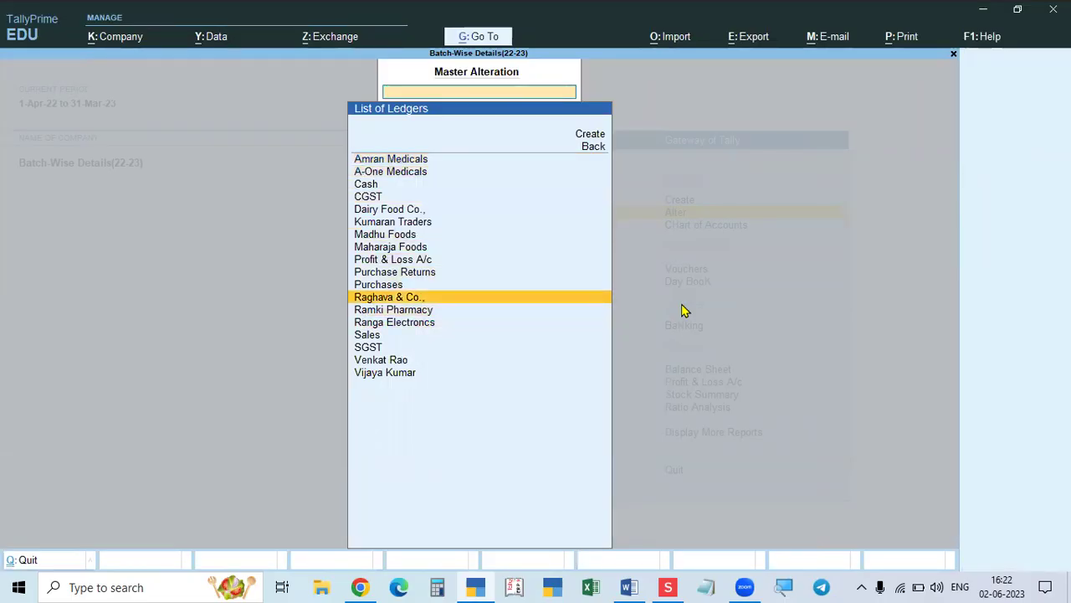
{"action": "key", "text": "Return"}
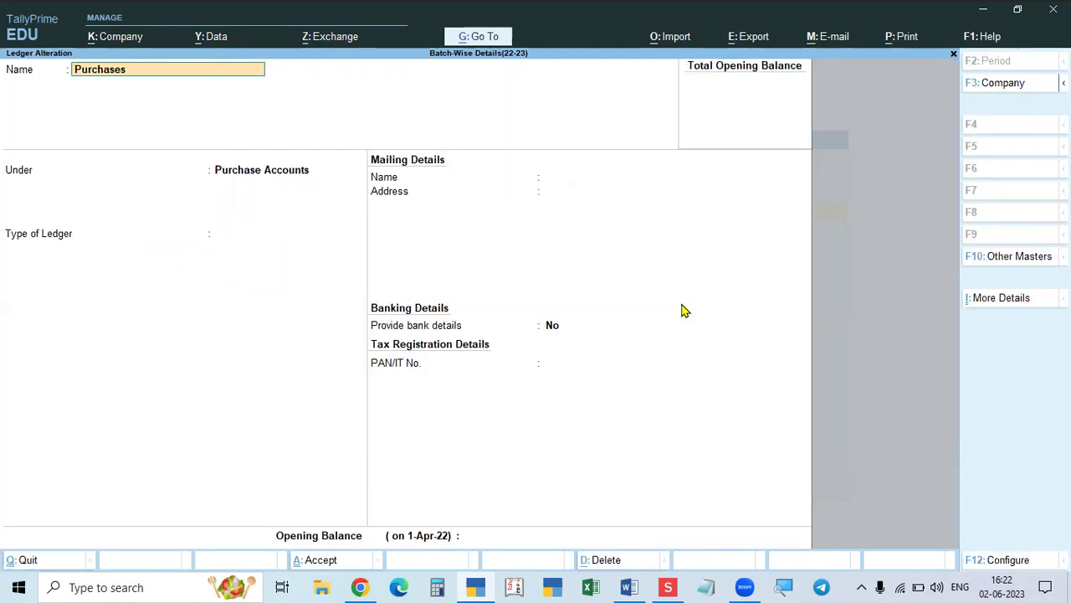
{"action": "key", "text": "Return"}
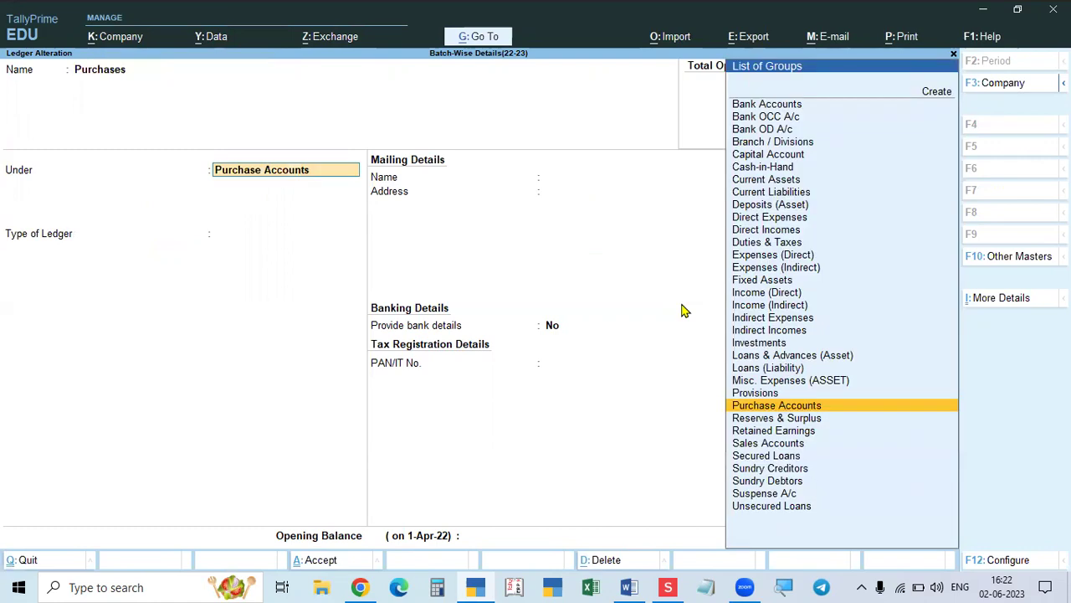
{"action": "key", "text": "Return"}
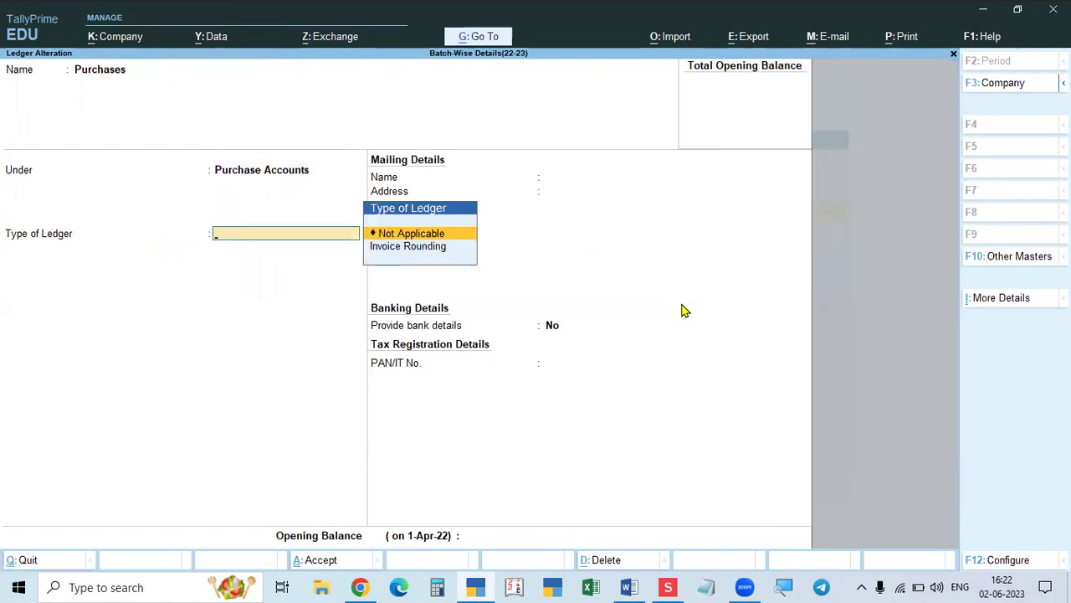
{"action": "key", "text": "Return"}
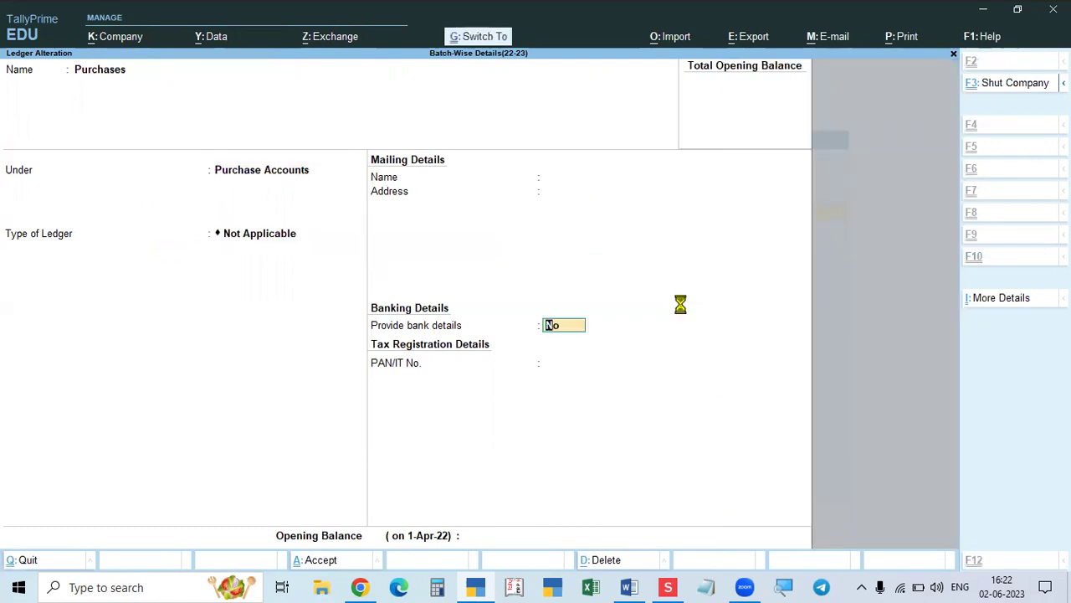
{"action": "key", "text": "ctrl+a"}
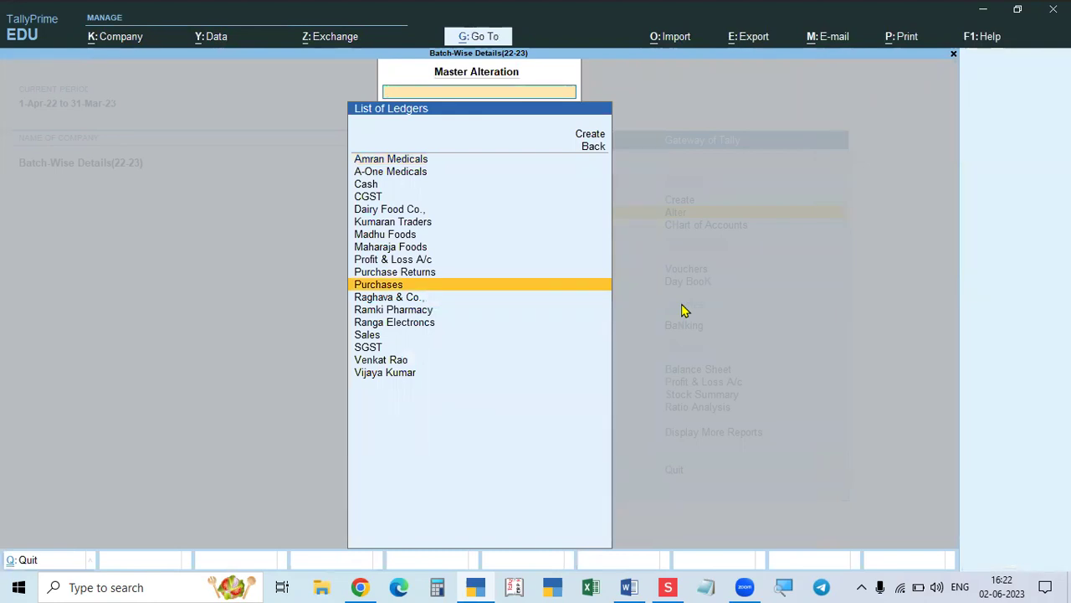
{"action": "key", "text": "Escape"}
{"action": "key", "text": "Escape"}
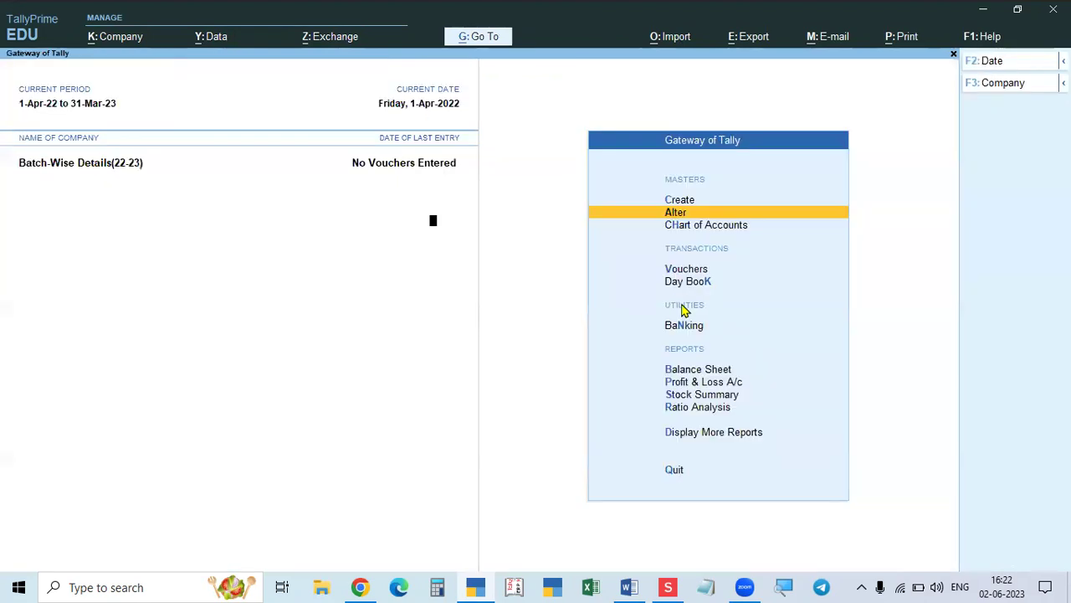
- Enable Goods and Services Tax in the company features and accept the GST details for Telangana
{"action": "key", "text": "F11"}
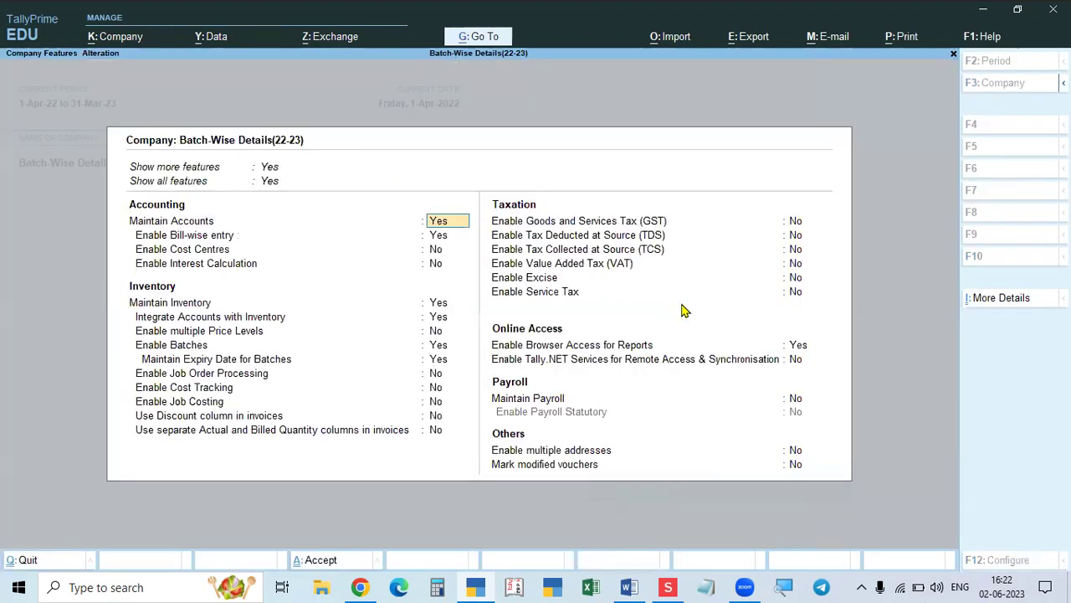
{"action": "left_click", "coordinate": [793, 221]}
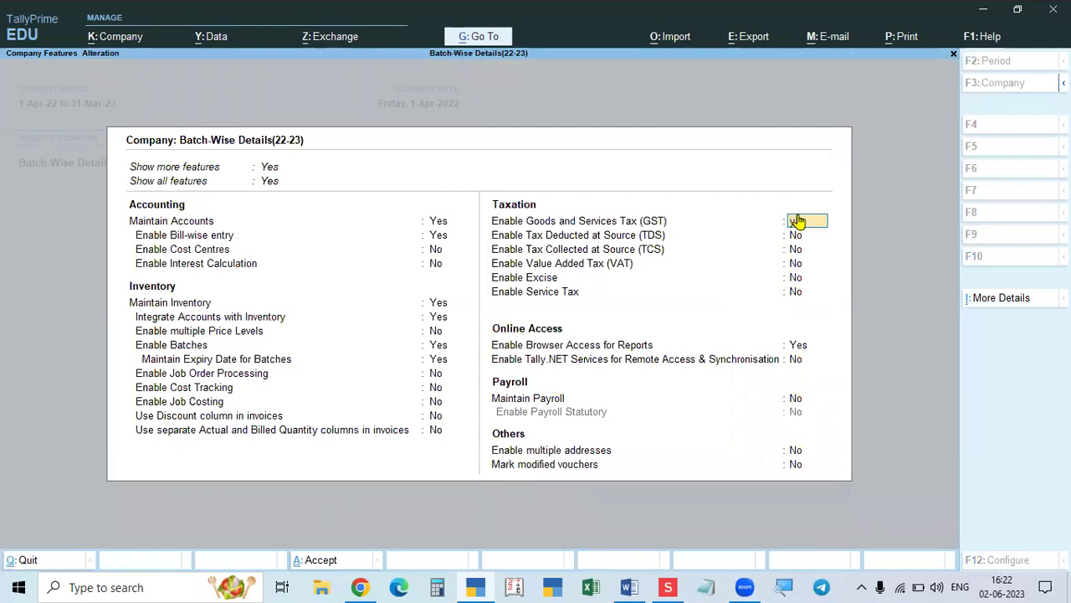
{"action": "key", "text": "Return"}
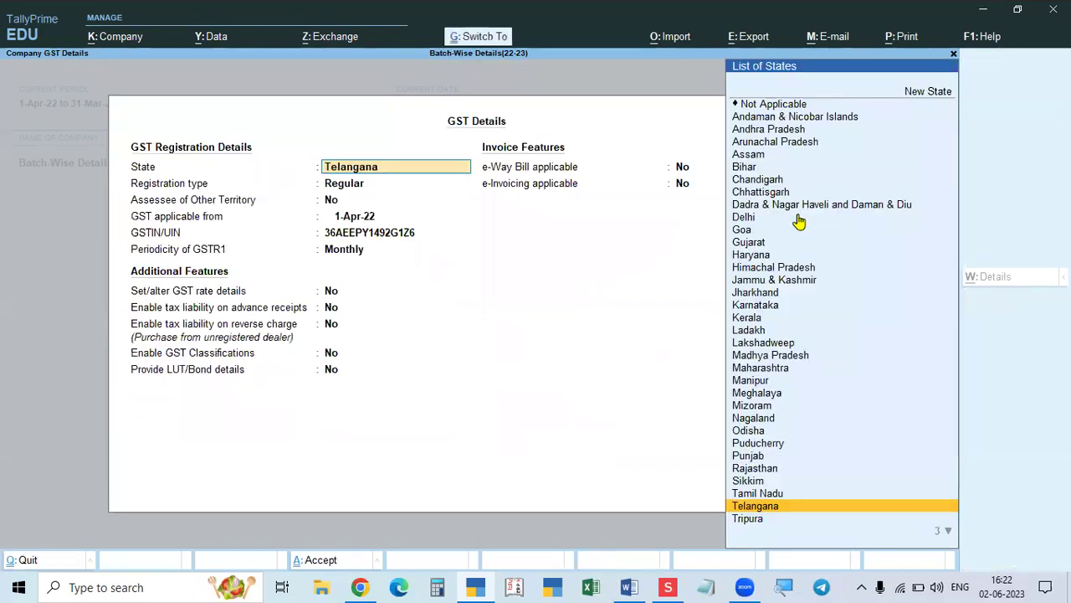
{"action": "key", "text": "ctrl+a"}
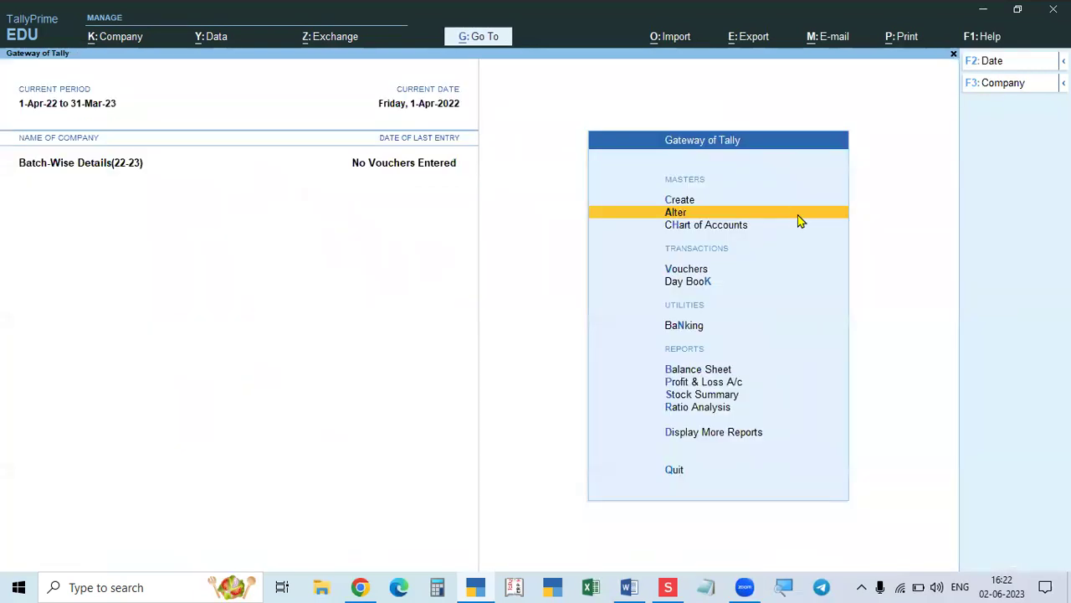
- Open the Purchases ledger for alteration and check its GST applicability and type of supply
{"action": "key", "text": "v"}
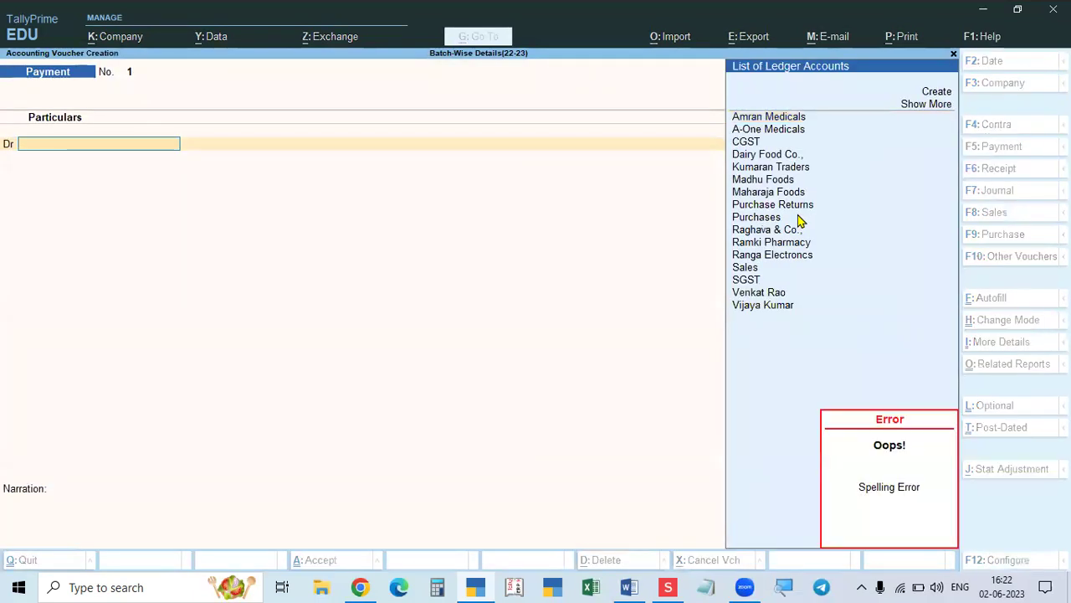
{"action": "key", "text": "Escape"}
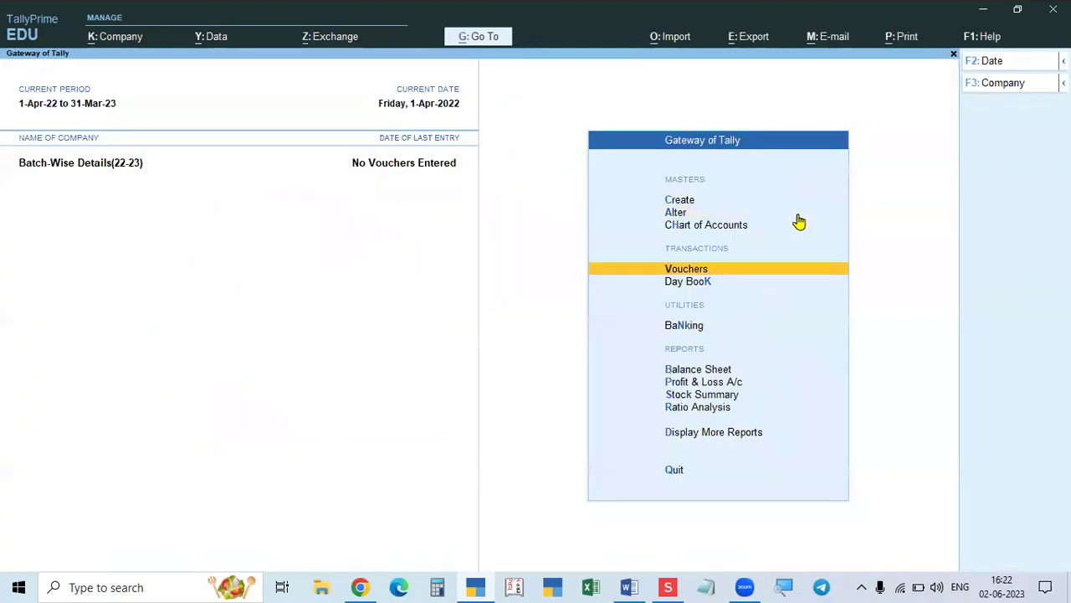
{"action": "left_click", "coordinate": [799, 215]}
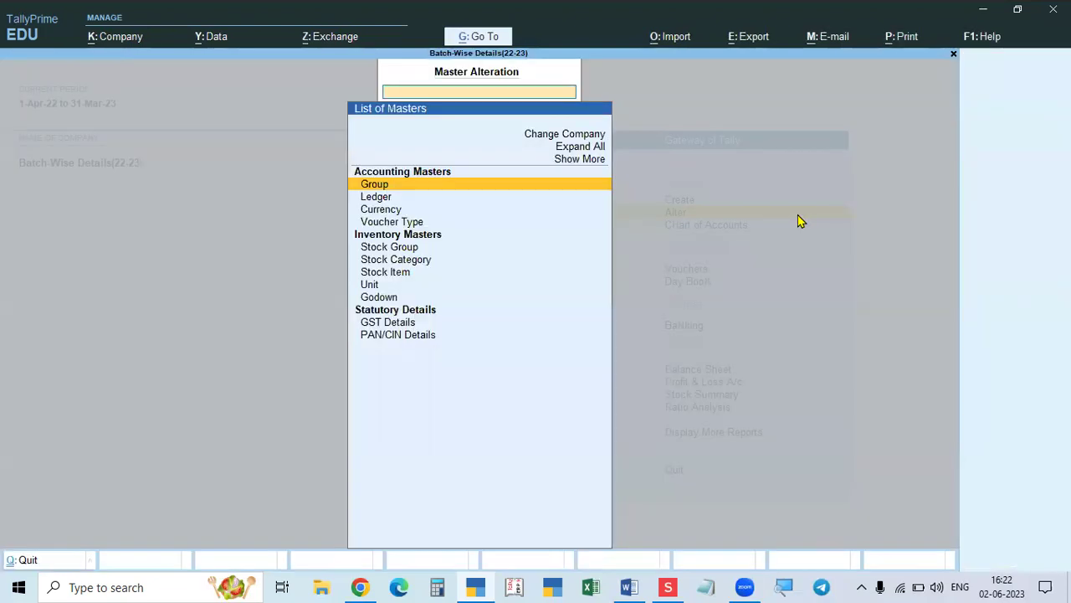
{"action": "key", "text": "Return"}
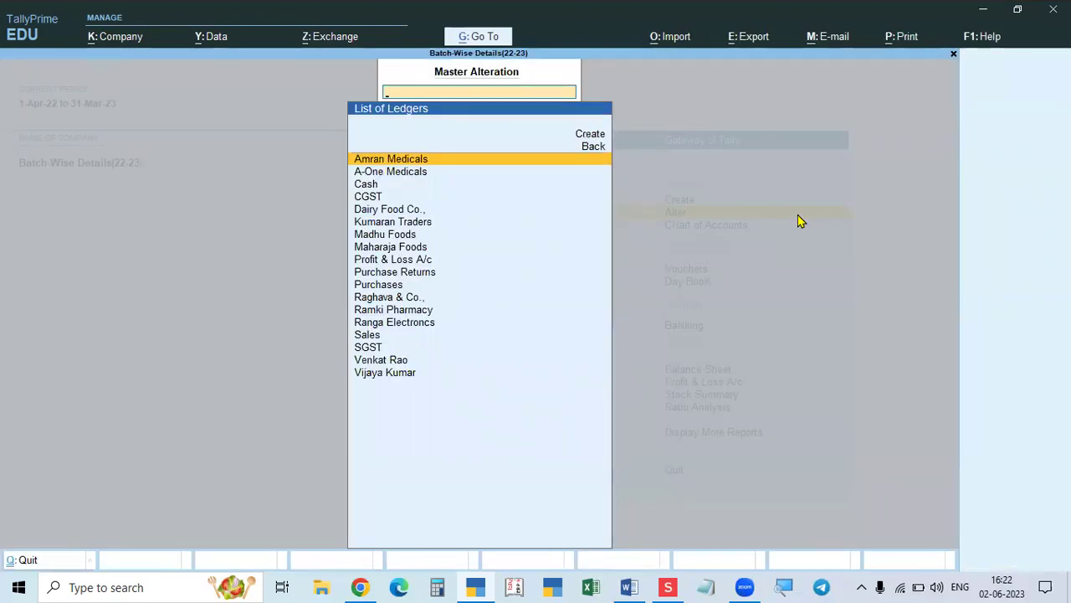
{"action": "key", "text": "Down"}
{"action": "key", "text": "Down"}
{"action": "key", "text": "Down"}
{"action": "key", "text": "Down"}
{"action": "key", "text": "Down"}
{"action": "key", "text": "Down"}
{"action": "key", "text": "Down"}
{"action": "key", "text": "Down"}
{"action": "key", "text": "Down"}
{"action": "key", "text": "Down"}
{"action": "key", "text": "Return"}
{"action": "key", "text": "BackSpace"}
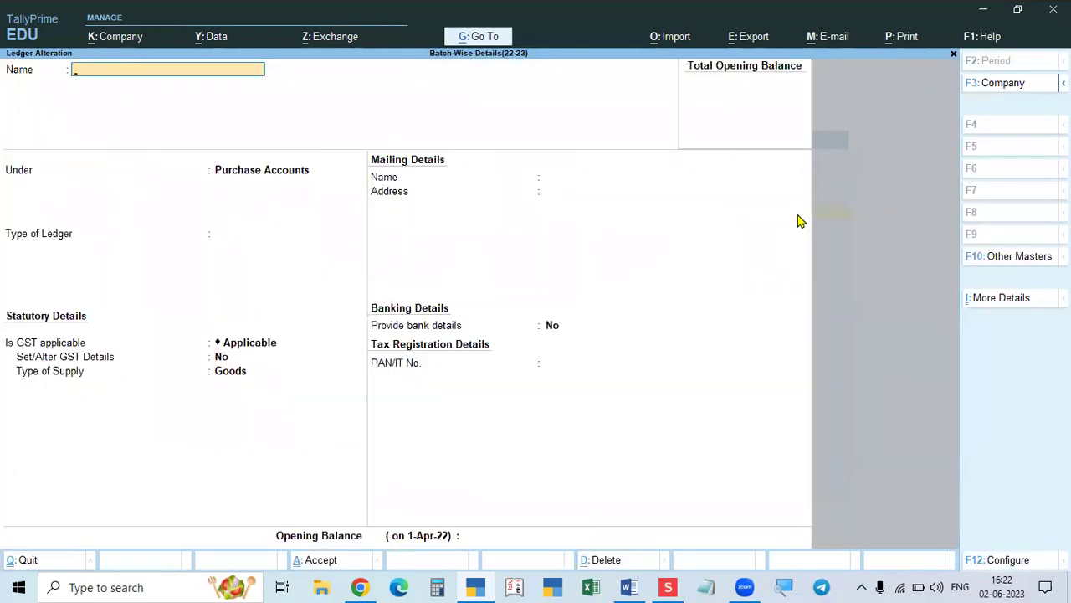
{"action": "key", "text": "BackSpace"}
- Alter the Sales ledger under Sales Accounts, setting its type of ledger to Not Applicable, and save it
{"action": "key", "text": "Down"}
{"action": "key", "text": "Down"}
{"action": "key", "text": "Down"}
{"action": "key", "text": "Down"}
{"action": "key", "text": "Return"}
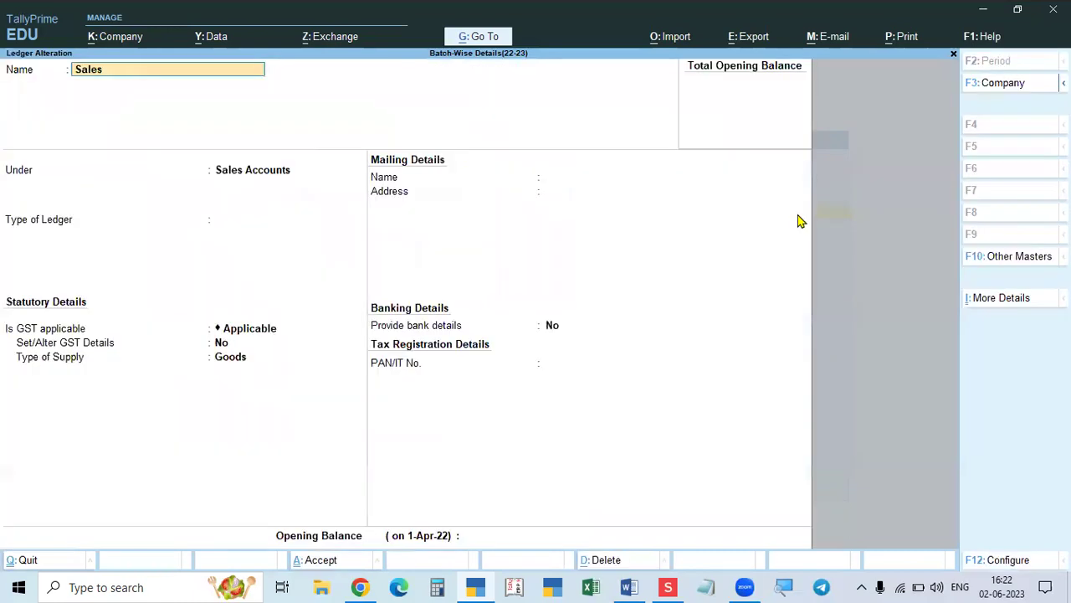
{"action": "key", "text": "Return"}
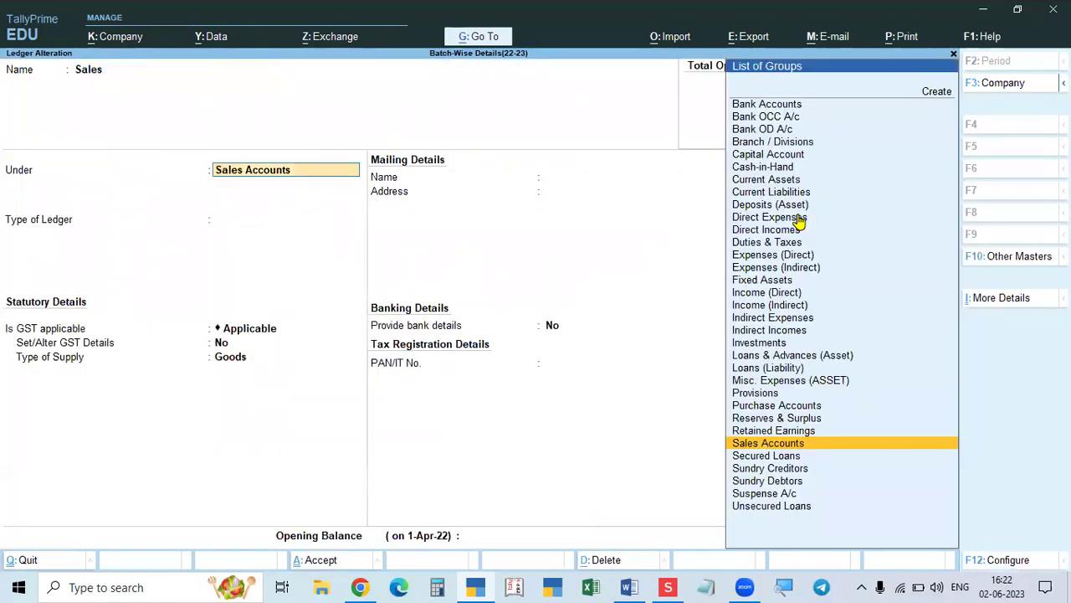
{"action": "key", "text": "Return"}
{"action": "key", "text": "Return"}
{"action": "key", "text": "Return"}
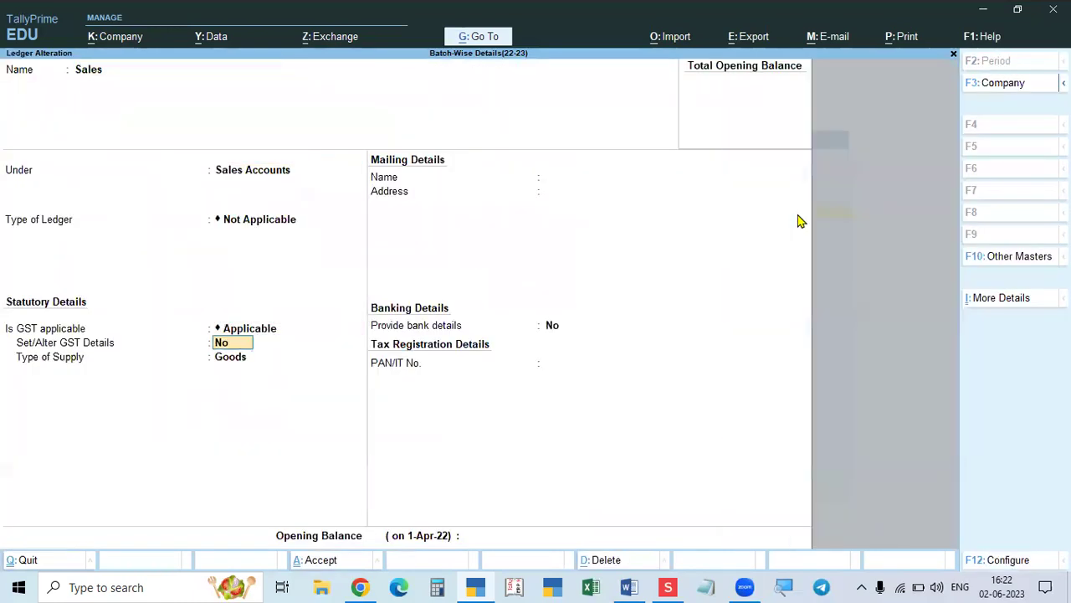
{"action": "key", "text": "Return"}
{"action": "key", "text": "Return"}
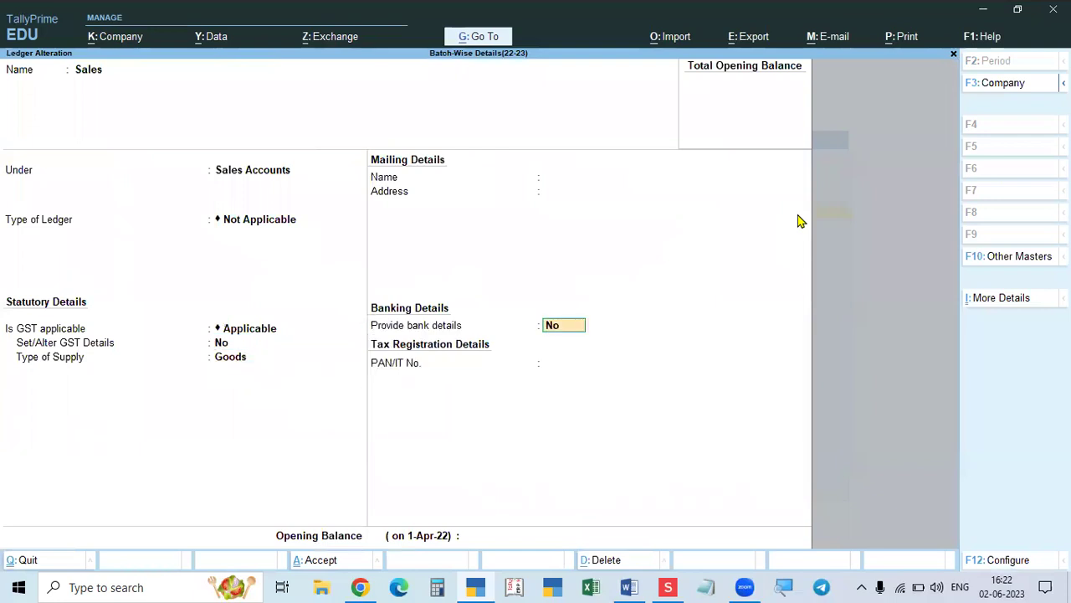
{"action": "key", "text": "Return"}
{"action": "key", "text": "Return"}
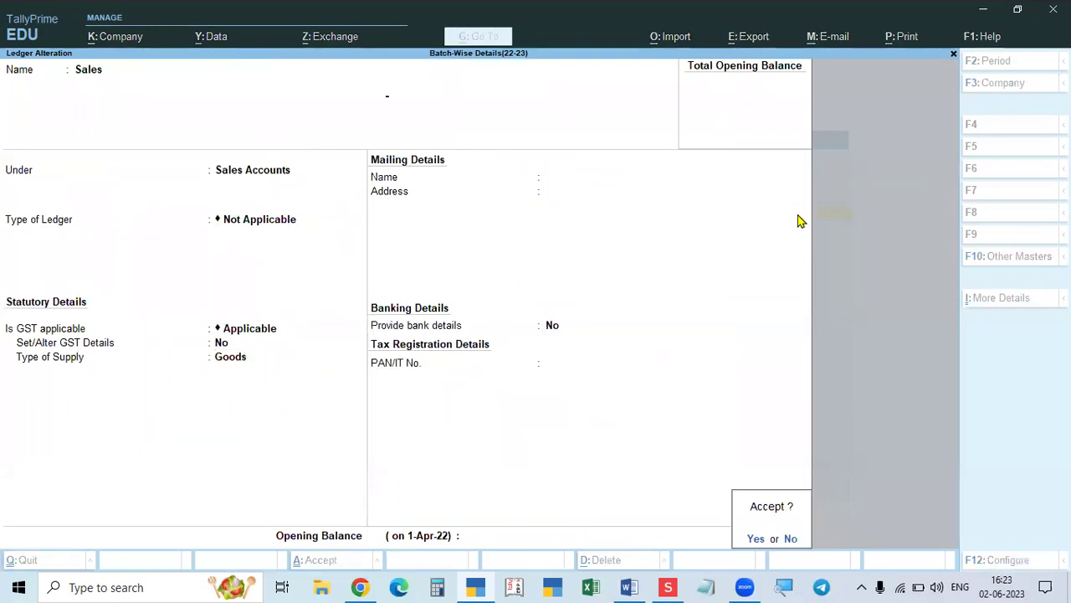
{"action": "key", "text": "Return"}
- Open the CGST ledger for alteration, confirm Duties & Taxes, GST and Central Tax, and save it
{"action": "key", "text": "Up"}
{"action": "key", "text": "Up"}
{"action": "key", "text": "Up"}
{"action": "key", "text": "Up"}
{"action": "key", "text": "Up"}
{"action": "key", "text": "Up"}
{"action": "key", "text": "Up"}
{"action": "key", "text": "Up"}
{"action": "key", "text": "Up"}
{"action": "key", "text": "Up"}
{"action": "key", "text": "Up"}
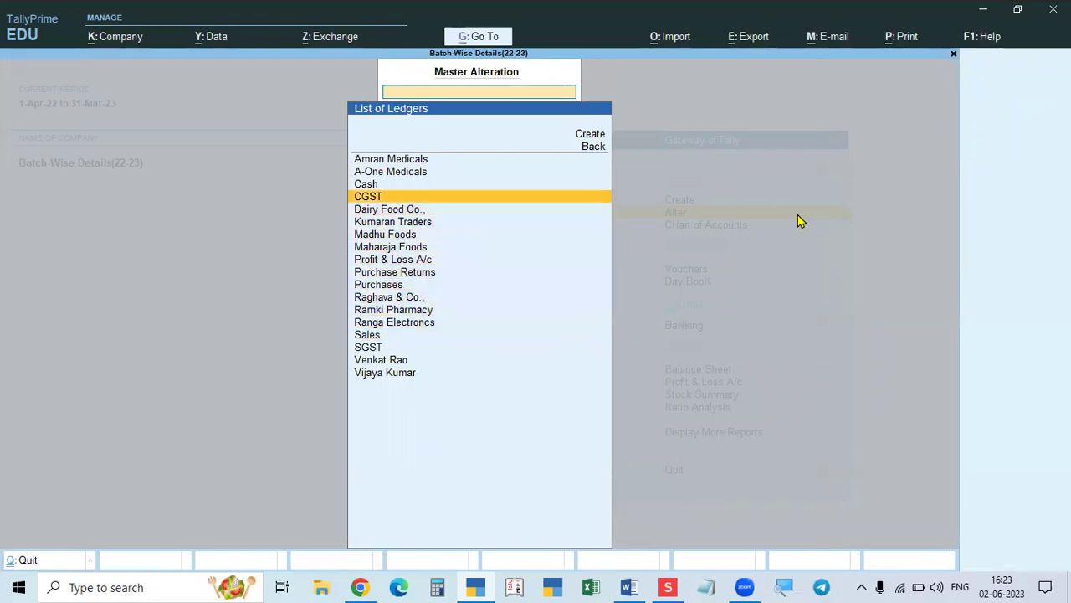
{"action": "key", "text": "Return"}
{"action": "key", "text": "Return"}
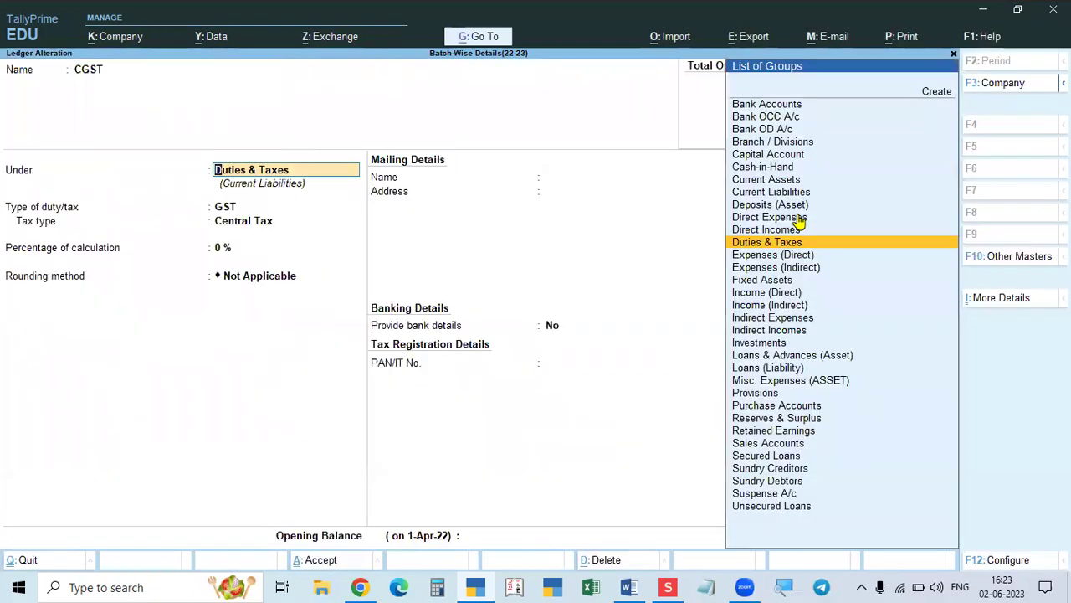
{"action": "key", "text": "Return"}
{"action": "key", "text": "Return"}
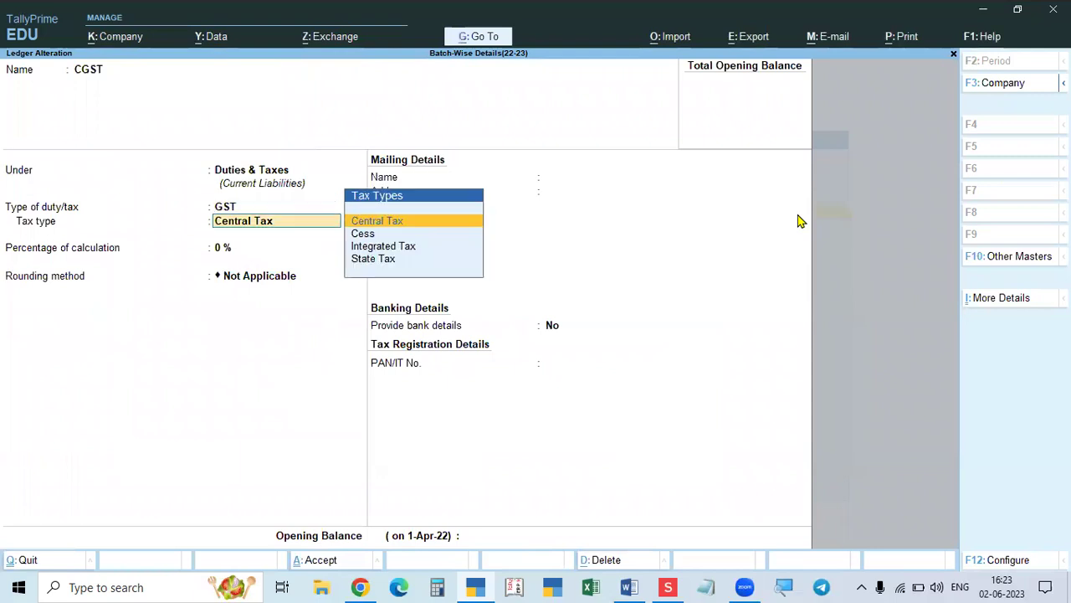
{"action": "key", "text": "Return"}
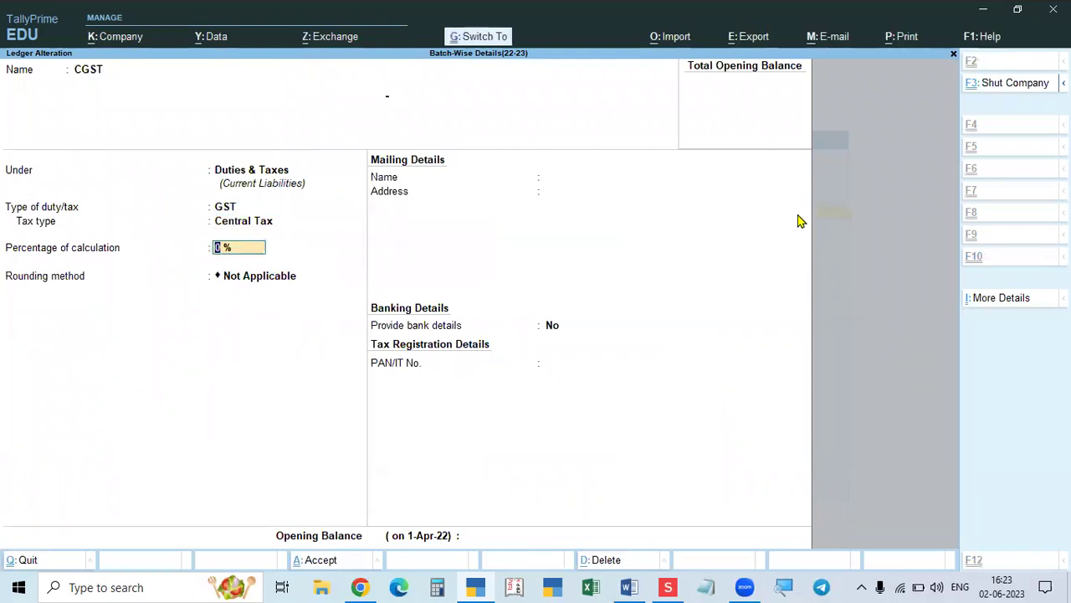
{"action": "key", "text": "ctrl+a"}
- Open the SGST ledger for alteration, confirm Duties & Taxes, GST and State Tax, and save it
{"action": "key", "text": "Down"}
{"action": "key", "text": "Down"}
{"action": "key", "text": "Down"}
{"action": "key", "text": "Down"}
{"action": "key", "text": "Down"}
{"action": "key", "text": "Down"}
{"action": "key", "text": "Down"}
{"action": "key", "text": "Down"}
{"action": "key", "text": "Down"}
{"action": "key", "text": "Down"}
{"action": "key", "text": "Down"}
{"action": "key", "text": "Down"}
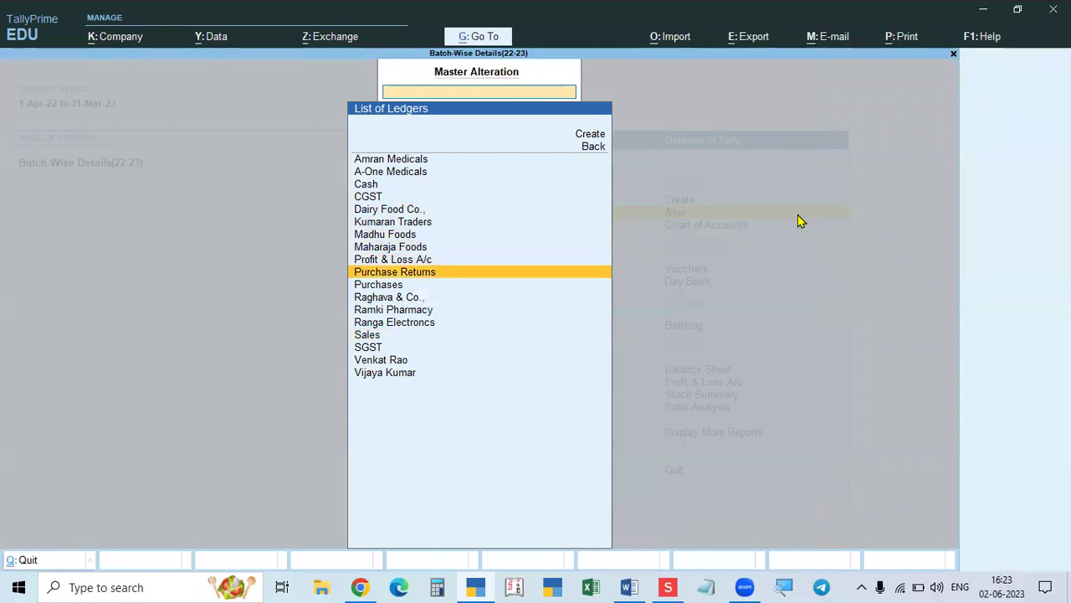
{"action": "key", "text": "Return"}
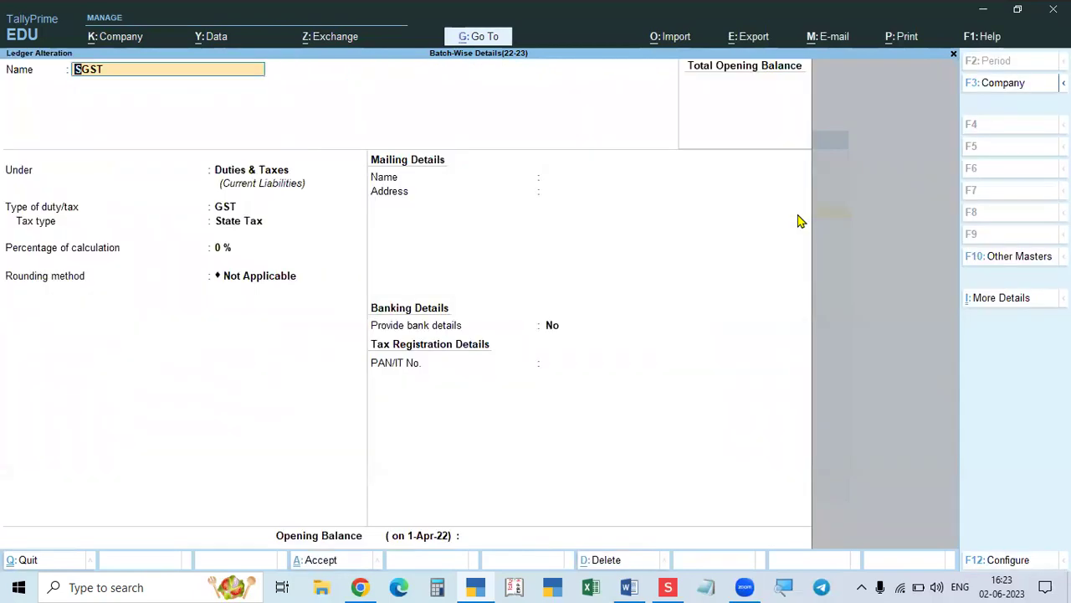
{"action": "key", "text": "Return"}
{"action": "key", "text": "Return"}
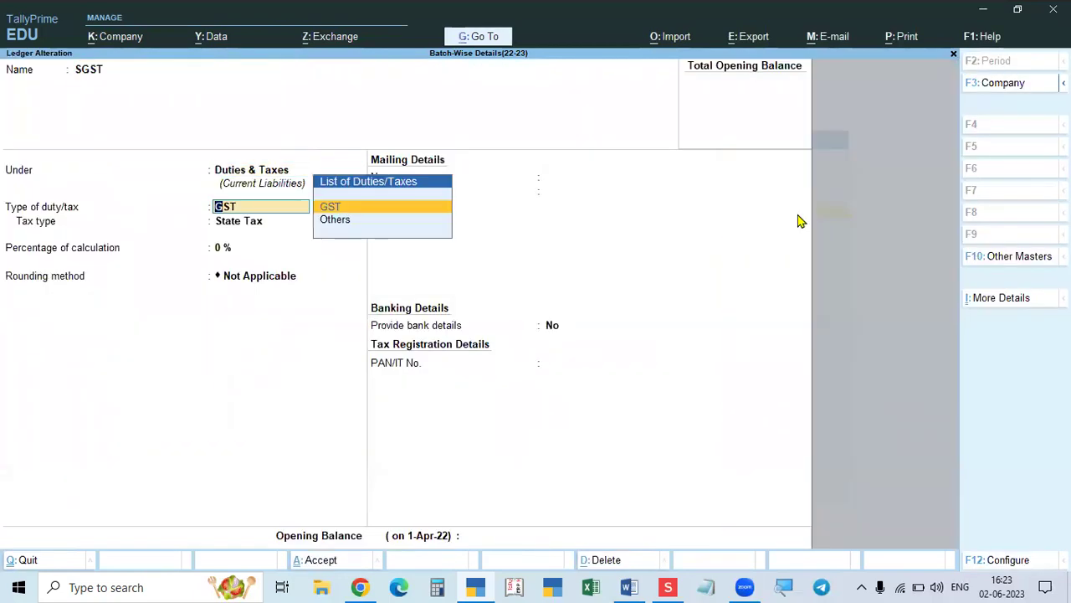
{"action": "key", "text": "Return"}
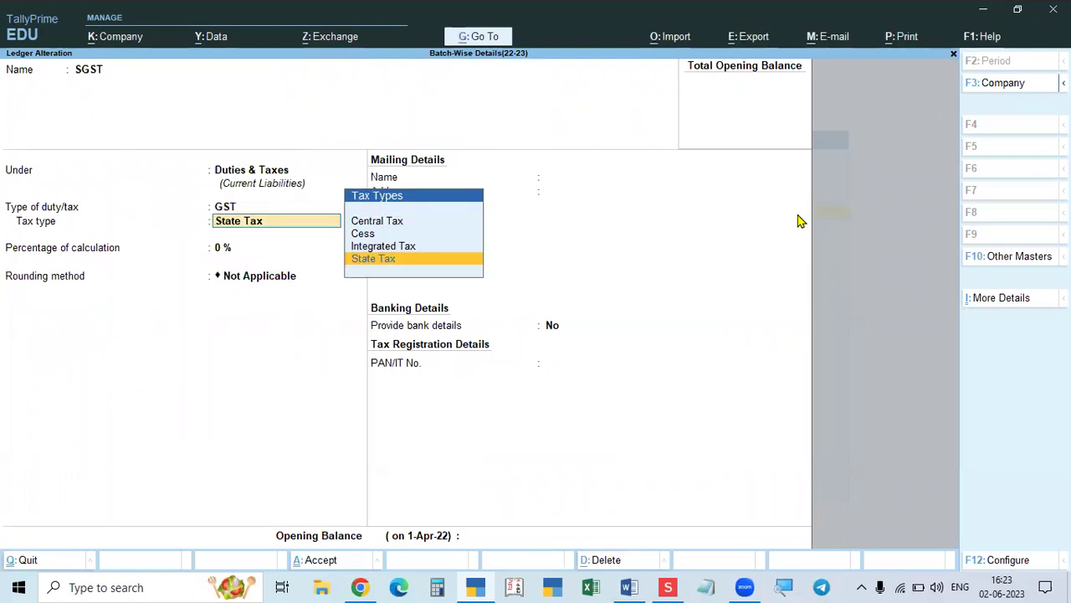
{"action": "key", "text": "Return"}
{"action": "key", "text": "Return"}
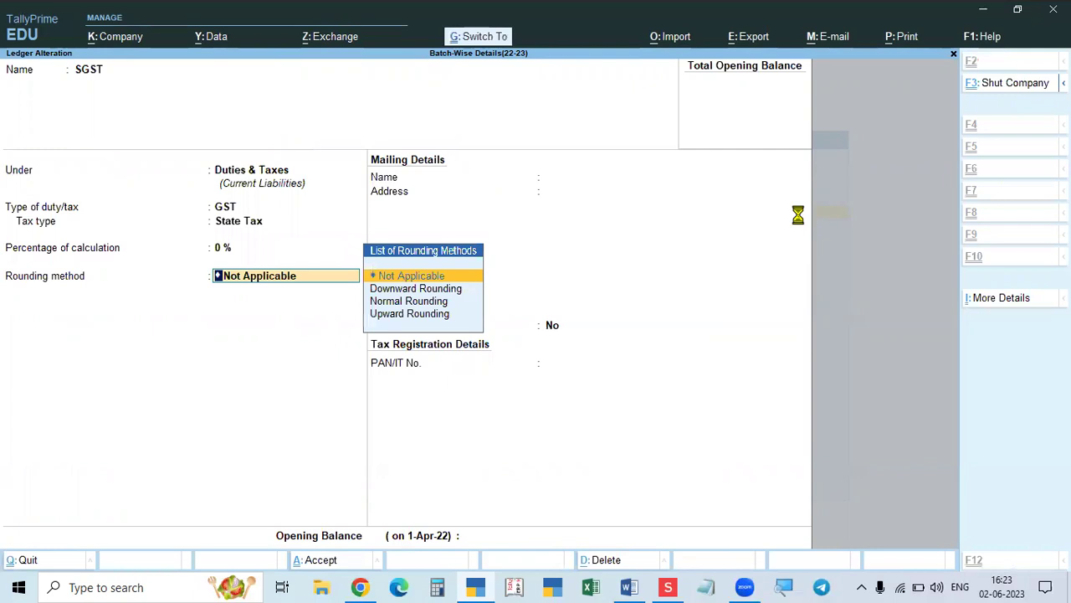
{"action": "key", "text": "ctrl+a"}
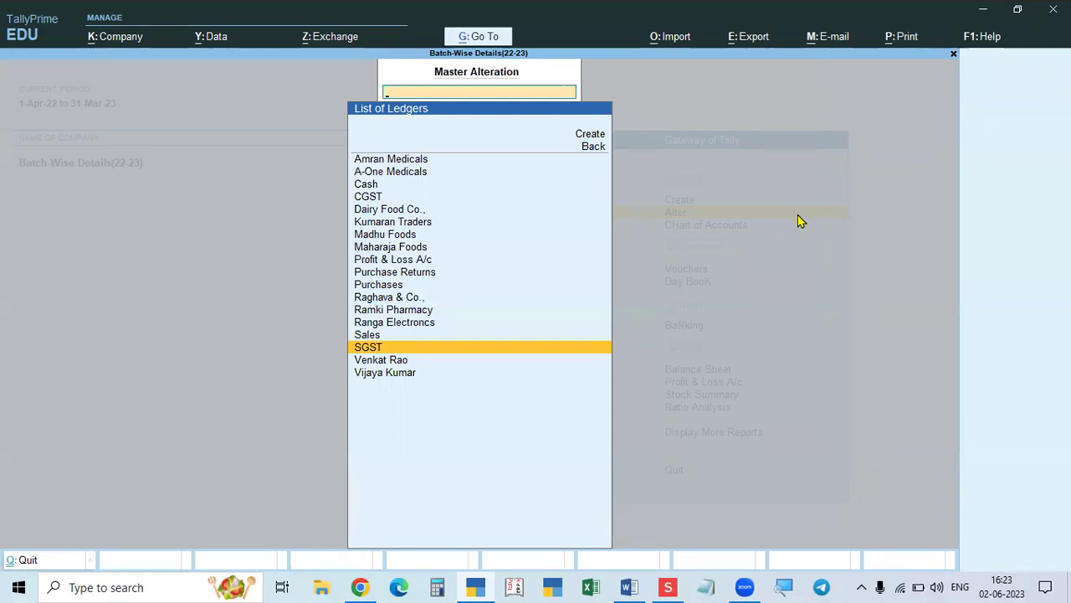
- Leave the ledger list and select the Stock Item master for alteration
{"action": "key", "text": "Escape"}
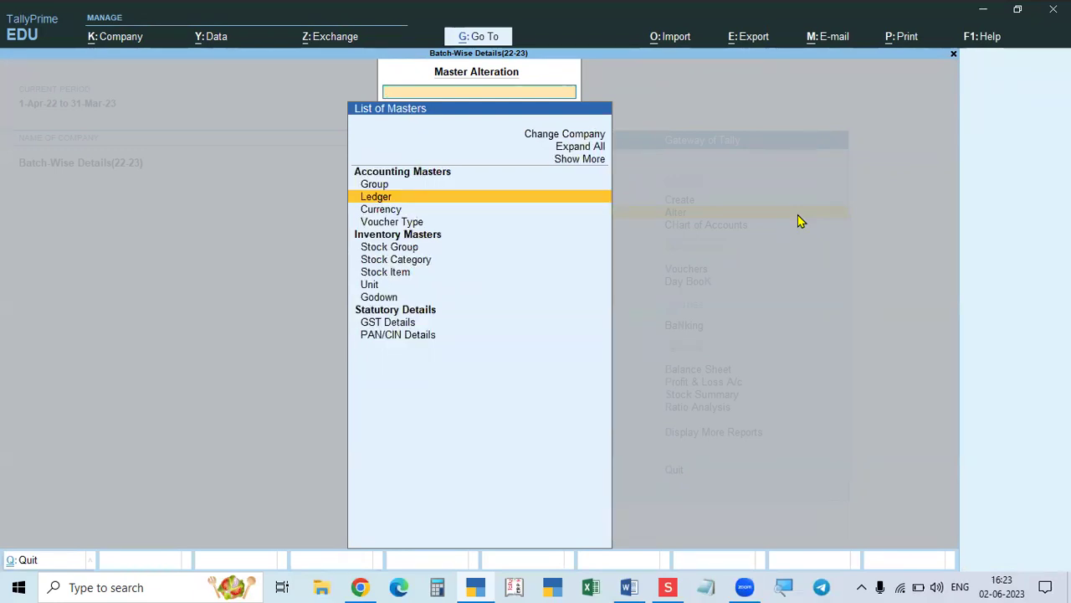
{"action": "key", "text": "Escape"}
{"action": "left_click", "coordinate": [799, 220]}
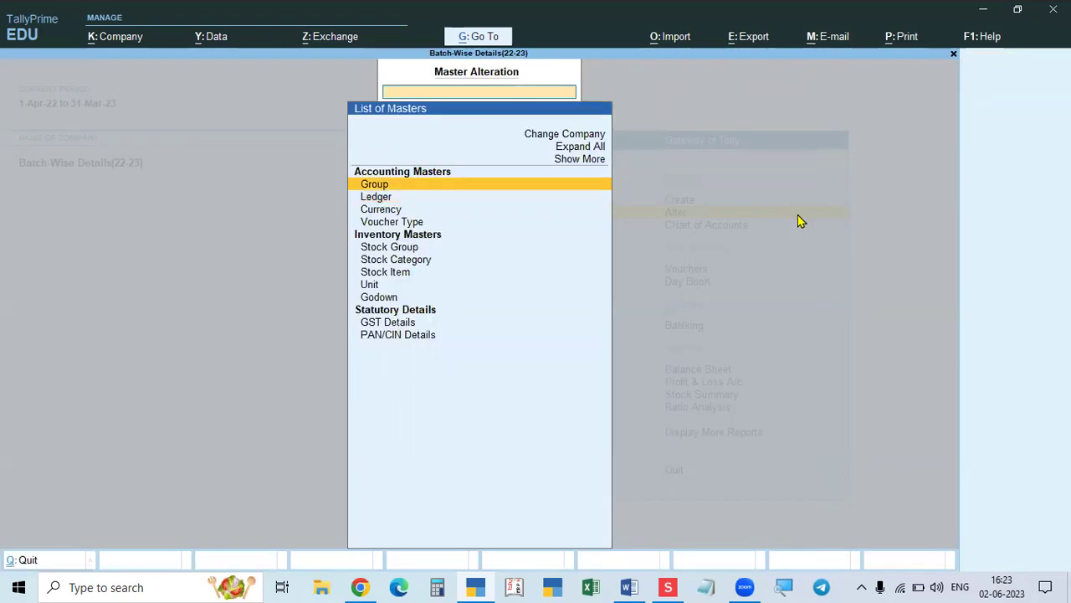
{"action": "key", "text": "Down"}
{"action": "key", "text": "Down"}
{"action": "key", "text": "Down"}
{"action": "key", "text": "Down"}
{"action": "key", "text": "Down"}
{"action": "key", "text": "Down"}
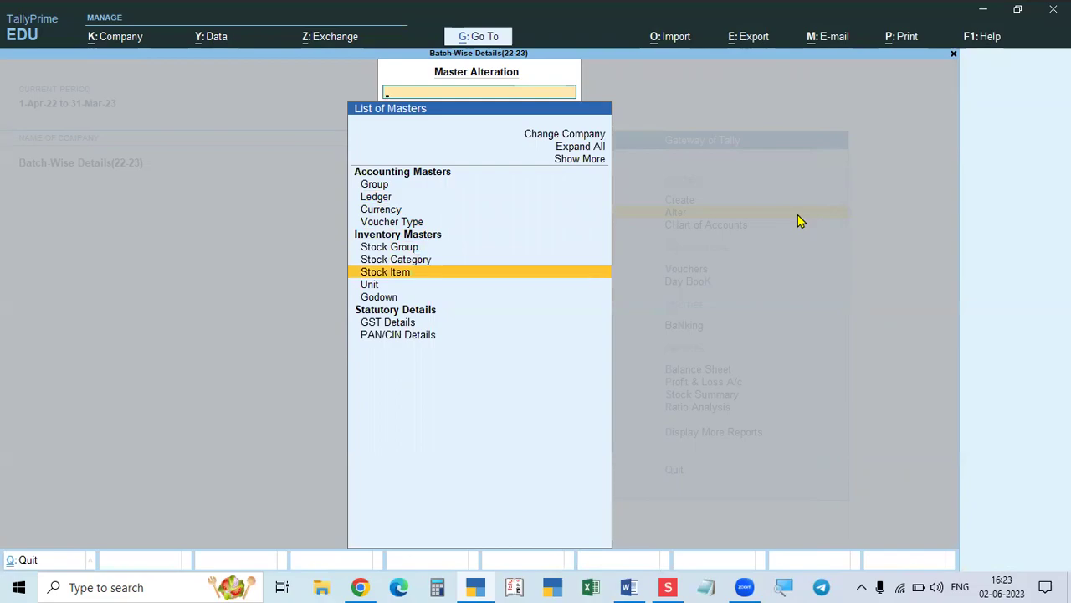
- Check the medicine items and batches on the purchase invoice in Soda PDF against Problem 02 in Word, and return to TallyPrime
{"action": "key", "text": "alt+Tab"}
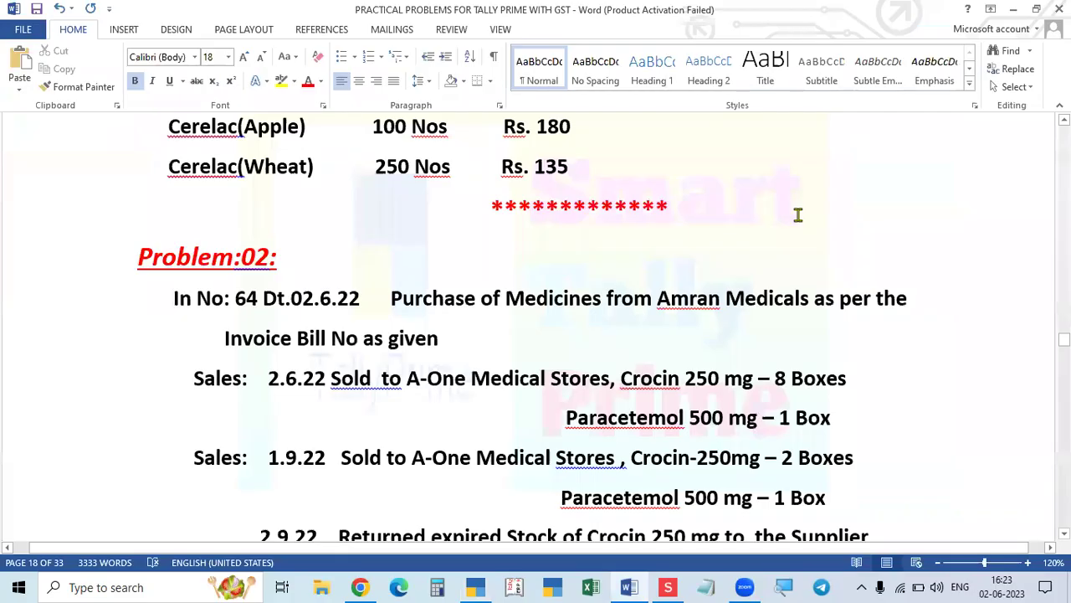
{"action": "left_click", "coordinate": [668, 587]}
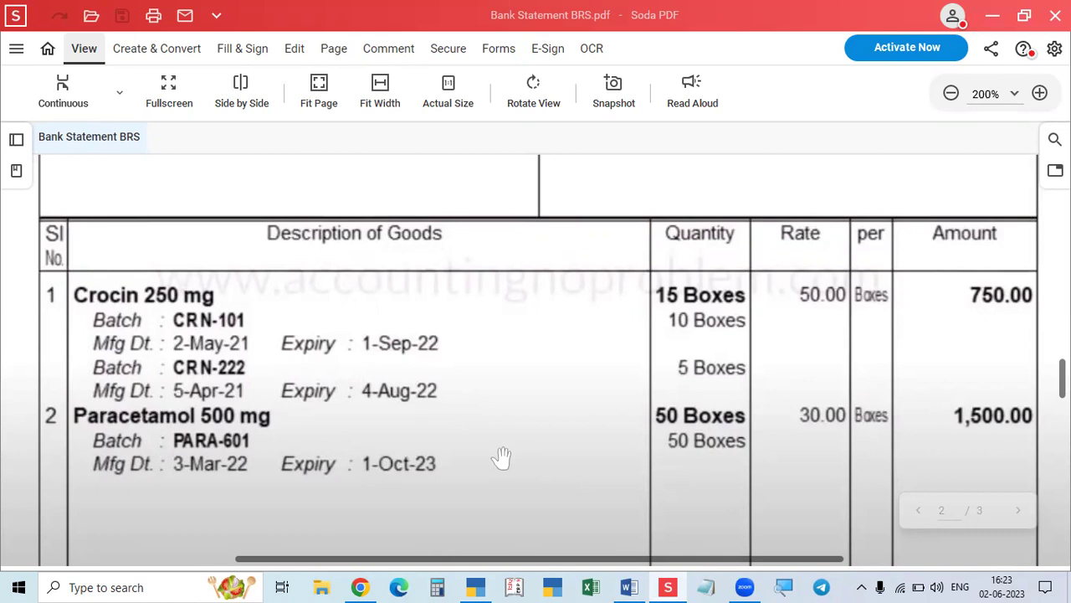
{"action": "key", "text": "alt+Tab"}
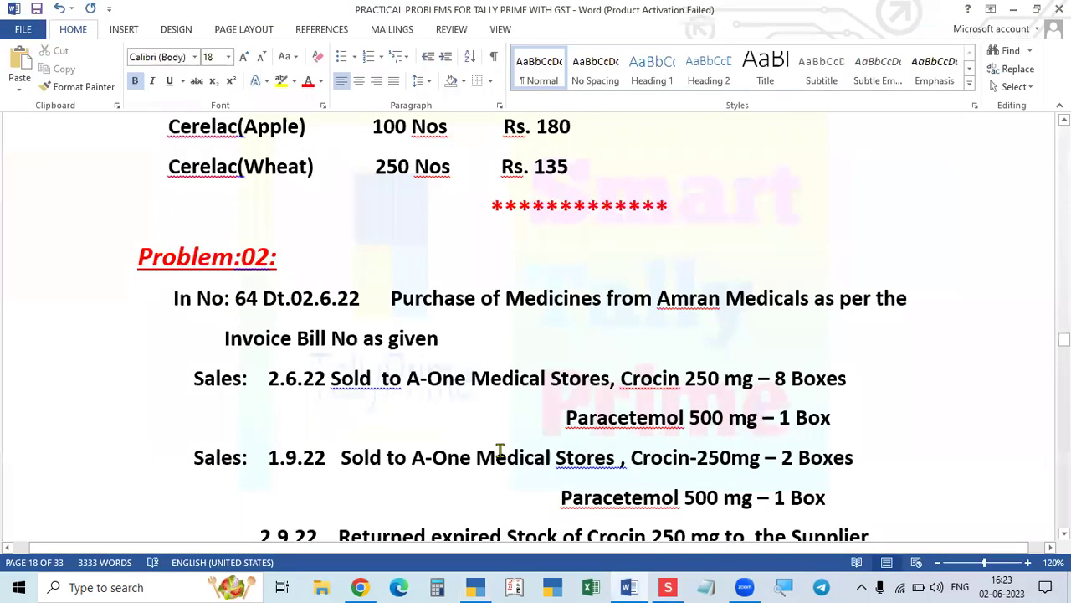
{"action": "key", "text": "alt+Tab"}
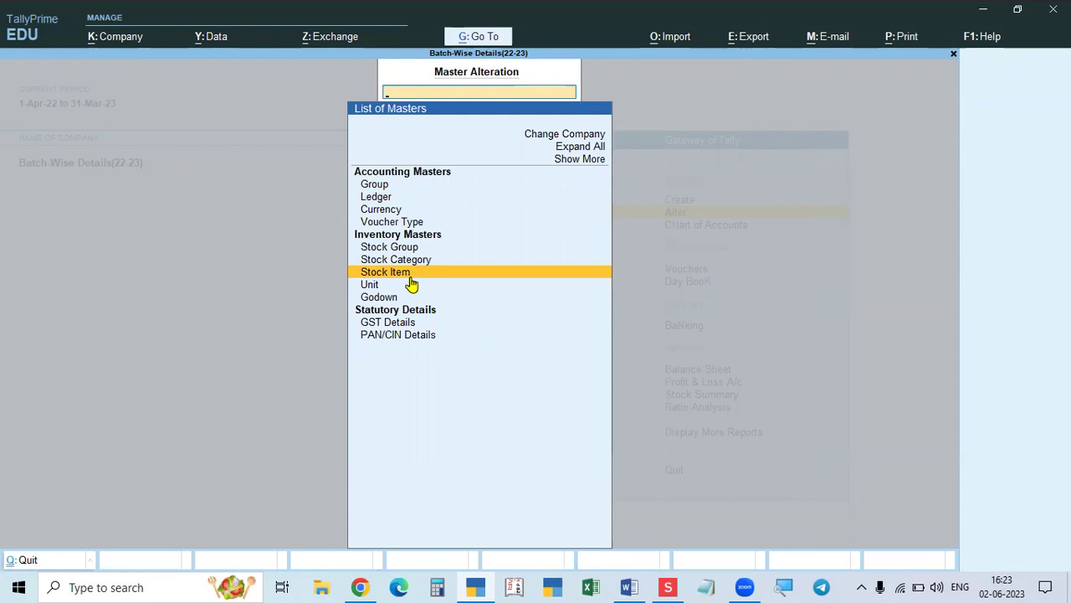
- Delete the stock item Crocin 250 Mg
{"action": "left_click", "coordinate": [410, 279]}
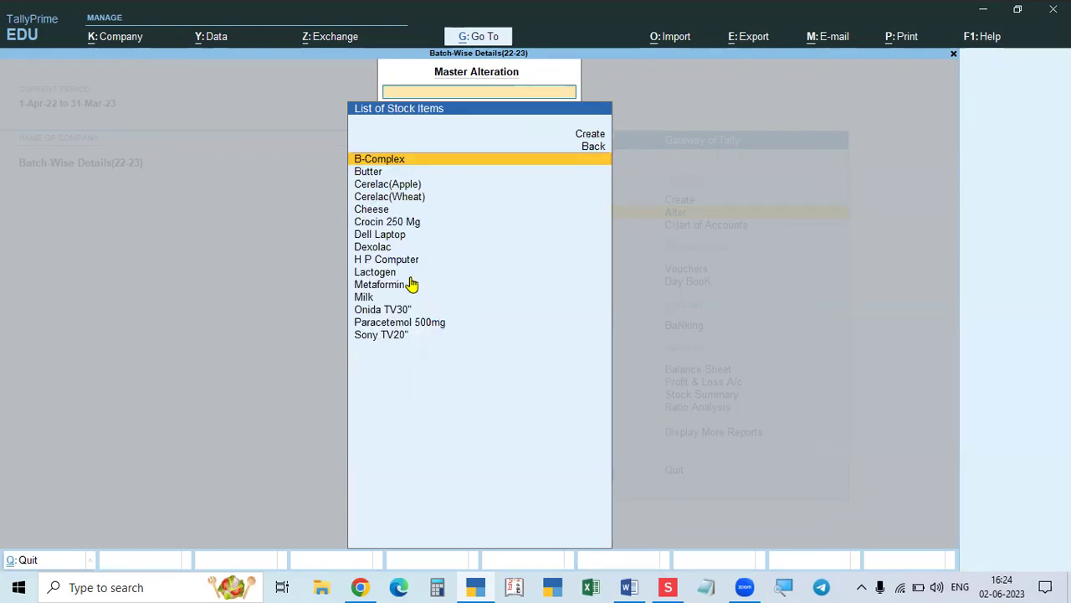
{"action": "key", "text": "Down"}
{"action": "key", "text": "Down"}
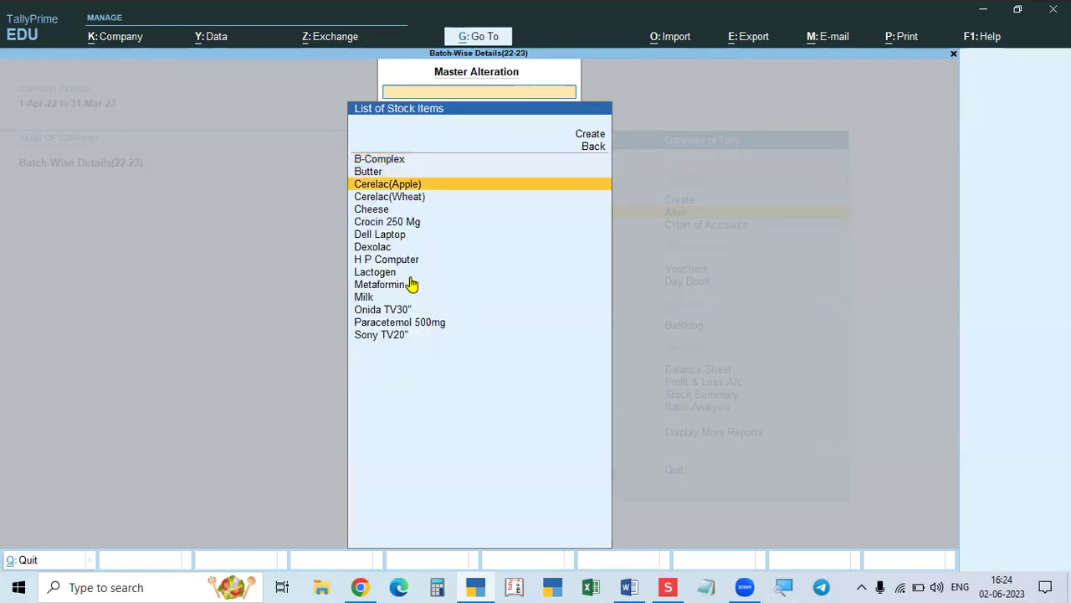
{"action": "key", "text": "Down"}
{"action": "key", "text": "Down"}
{"action": "key", "text": "Down"}
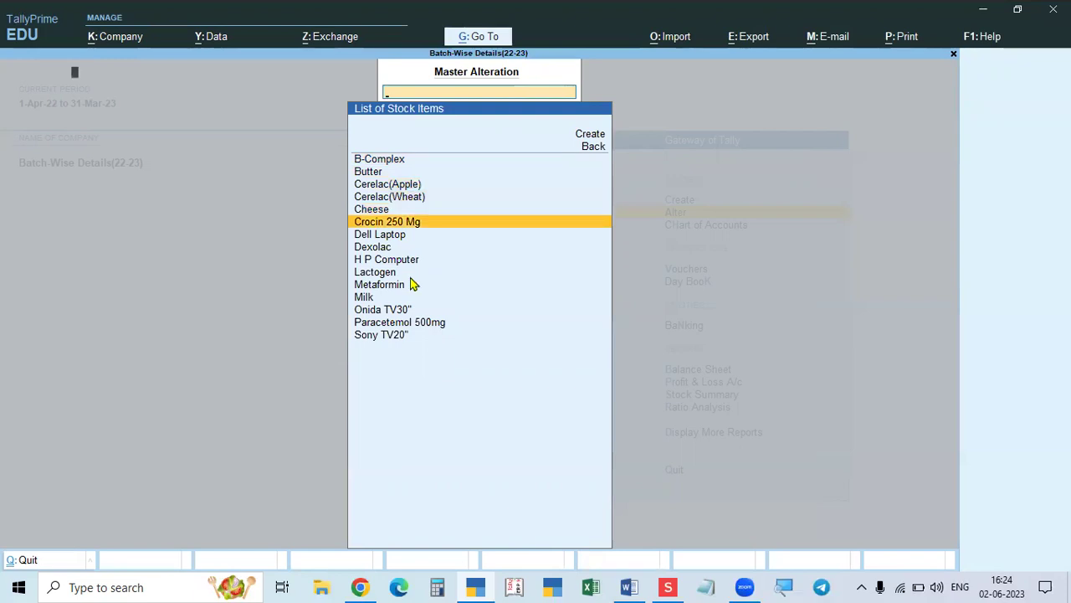
{"action": "key", "text": "Return"}
{"action": "key", "text": "alt+d"}
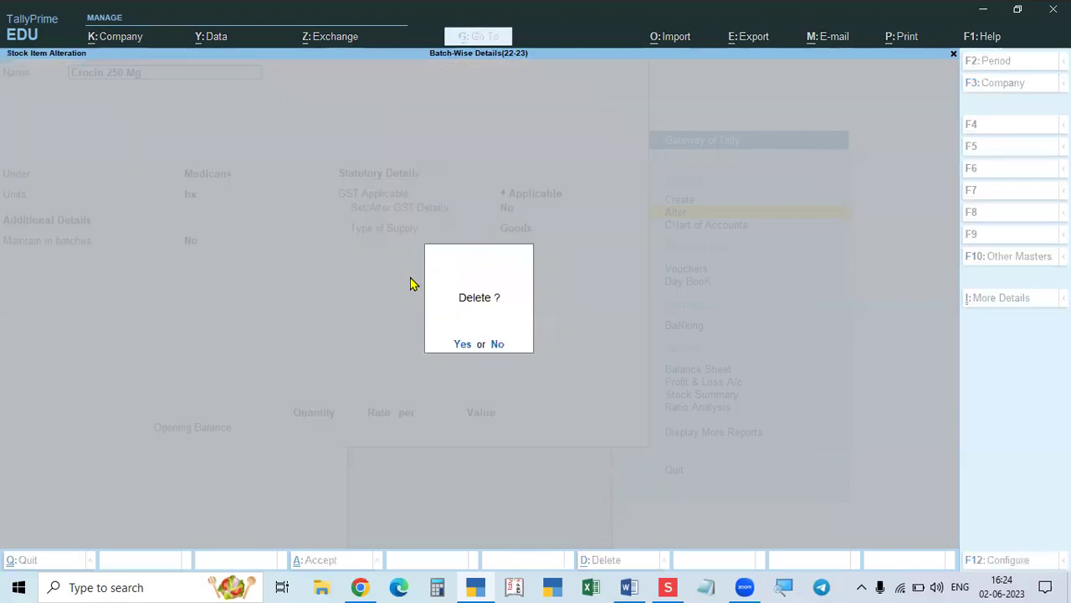
{"action": "key", "text": "y"}
- Delete the stock item Paracetemol 500mg and return to the Gateway of Tally
{"action": "key", "text": "Down"}
{"action": "key", "text": "Down"}
{"action": "key", "text": "Down"}
{"action": "key", "text": "Down"}
{"action": "key", "text": "Down"}
{"action": "key", "text": "Down"}
{"action": "key", "text": "Down"}
{"action": "key", "text": "Down"}
{"action": "key", "text": "Down"}
{"action": "key", "text": "Down"}
{"action": "key", "text": "Down"}
{"action": "key", "text": "Down"}
{"action": "key", "text": "Down"}
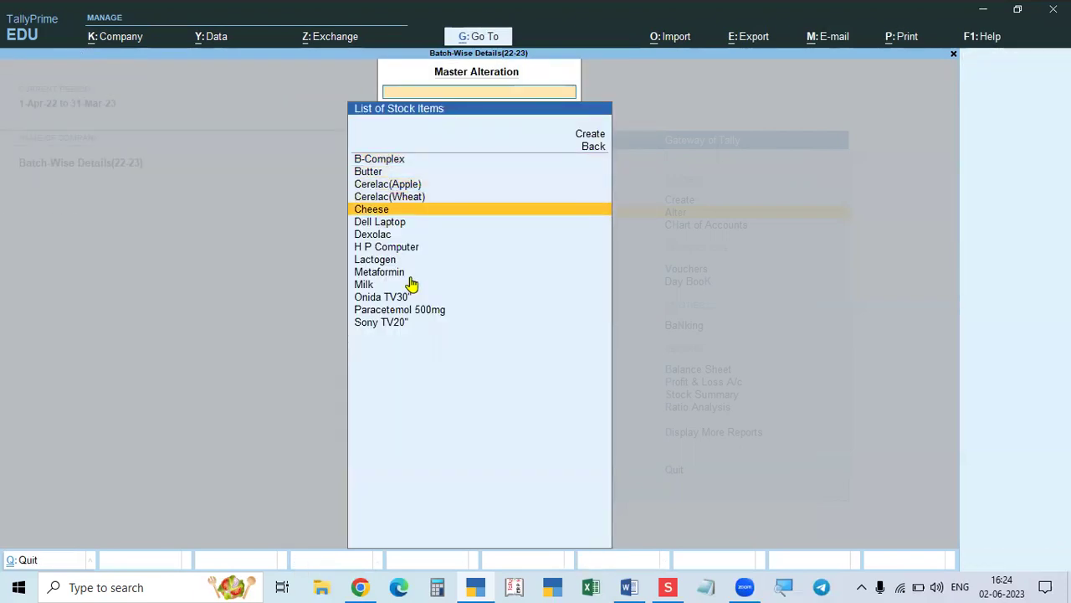
{"action": "key", "text": "Up"}
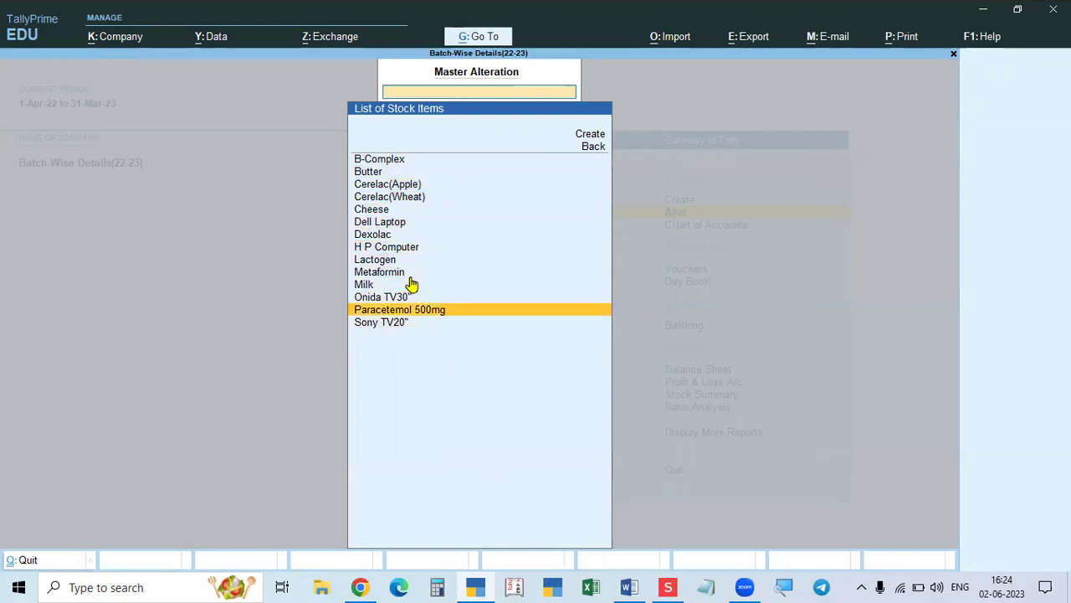
{"action": "key", "text": "Return"}
{"action": "key", "text": "alt+d"}
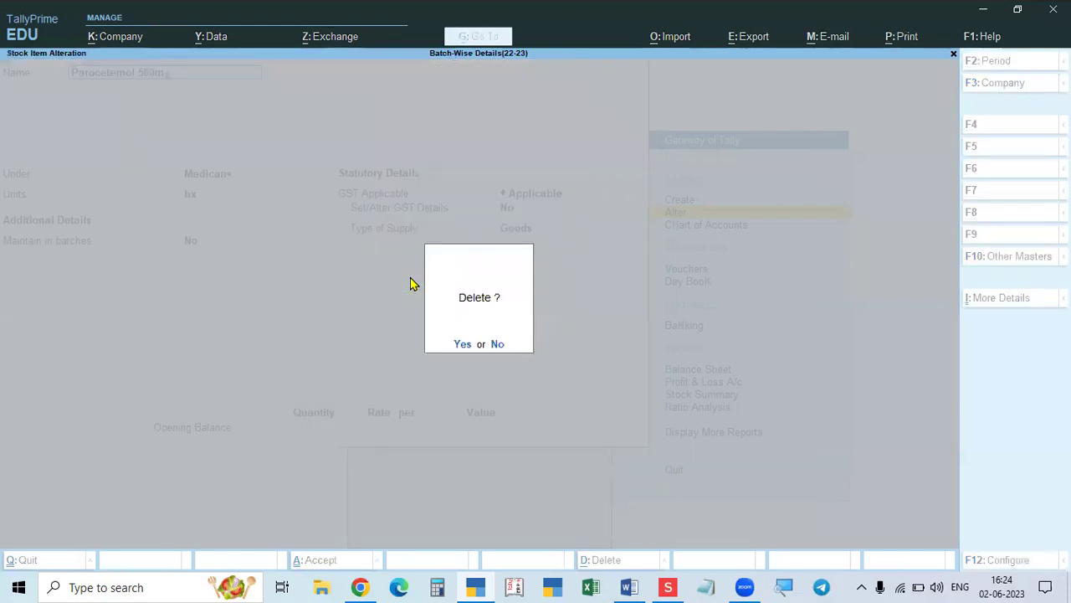
{"action": "key", "text": "y"}
{"action": "key", "text": "Escape"}
{"action": "key", "text": "Escape"}
{"action": "key", "text": "Escape"}
{"action": "key", "text": "Escape"}
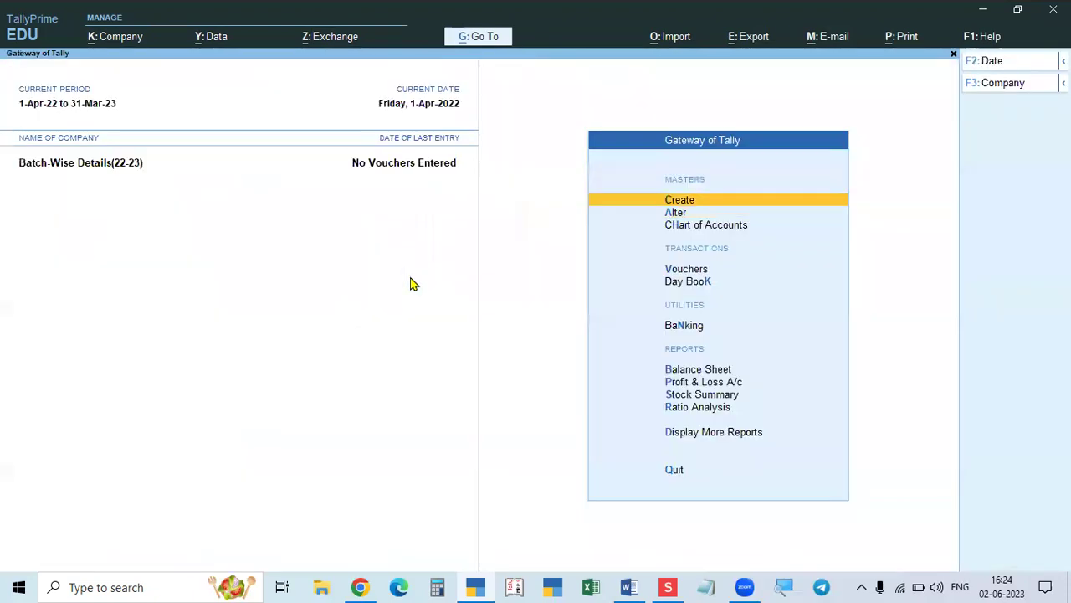
- Start creating a stock item, check the first medicine's name on the purchase invoice in Soda PDF, and return to TallyPrime
{"action": "key", "text": "Return"}
{"action": "key", "text": "Down"}
{"action": "key", "text": "Down"}
{"action": "key", "text": "Down"}
{"action": "key", "text": "Down"}
{"action": "key", "text": "Down"}
{"action": "key", "text": "Down"}
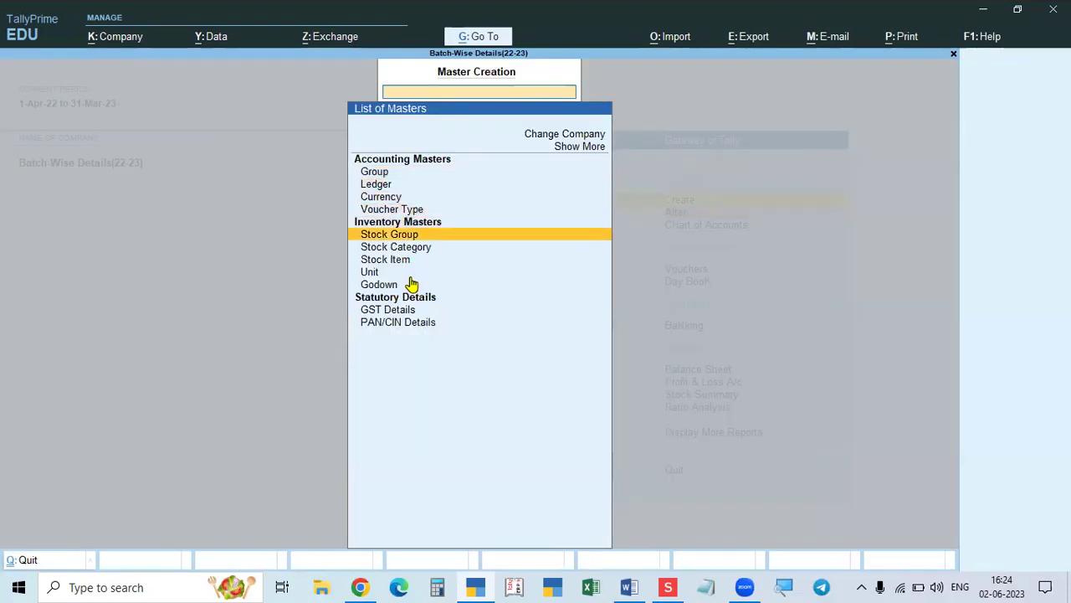
{"action": "key", "text": "Return"}
{"action": "key", "text": "alt+Tab"}
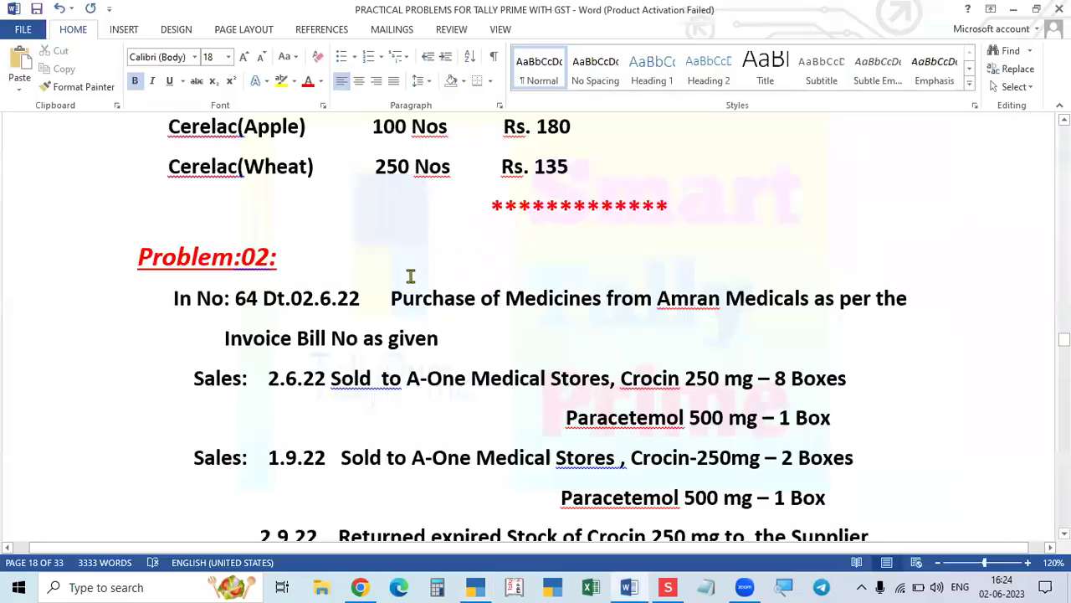
{"action": "key", "text": "alt+Tab"}
{"action": "left_click", "coordinate": [667, 586]}
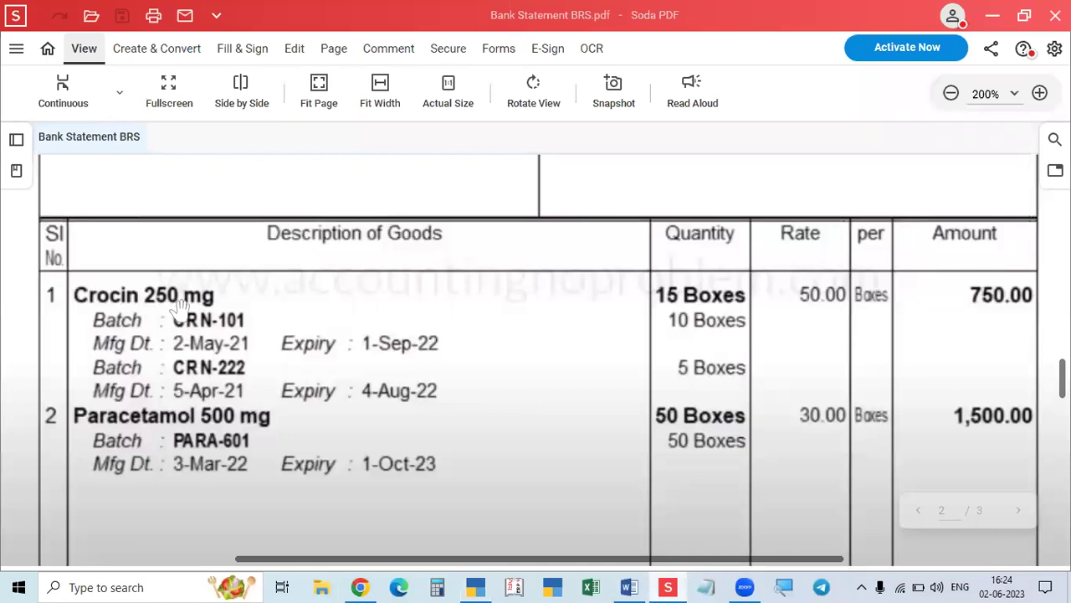
{"action": "key", "text": "alt+Tab"}
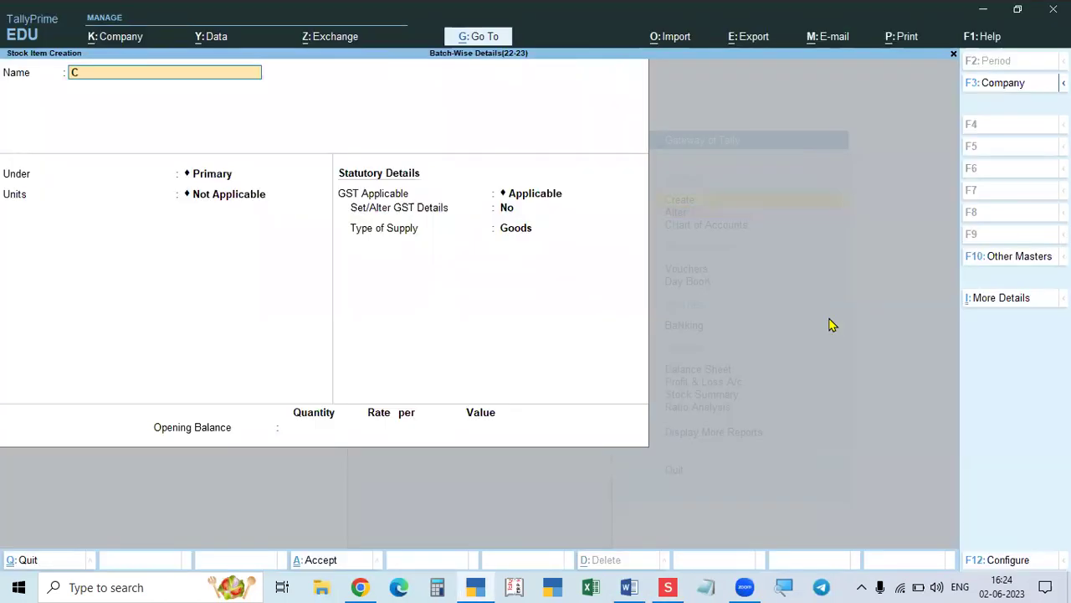
- Name the new stock item Crocin 250 Mg
{"action": "type", "text": "ci"}
{"action": "key", "text": "BackSpace"}
{"action": "type", "text": "50mg"}
{"action": "key", "text": "Return"}
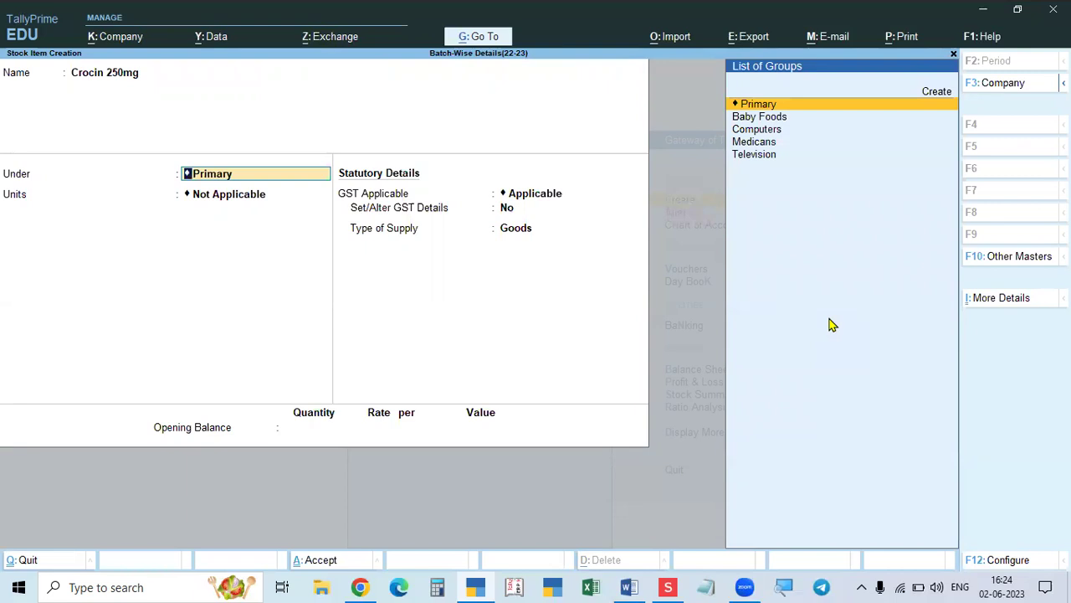
{"action": "key", "text": "BackSpace"}
{"action": "key", "text": "End"}
{"action": "key", "text": "BackSpace"}
{"action": "key", "text": "BackSpace"}
{"action": "type", "text": "Mg"}
{"action": "key", "text": "Return"}
- Place Crocin 250 Mg under the Medicans group and select bx as its unit, checking the unit against the invoice in Soda PDF
{"action": "key", "text": "Down"}
{"action": "key", "text": "Down"}
{"action": "key", "text": "Down"}
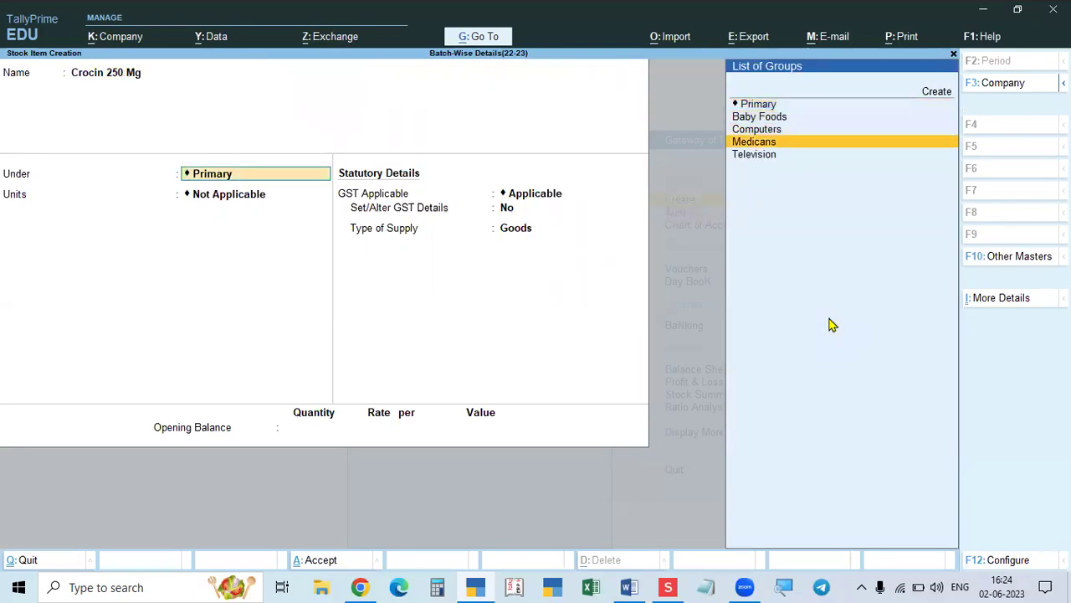
{"action": "key", "text": "Return"}
{"action": "key", "text": "Down"}
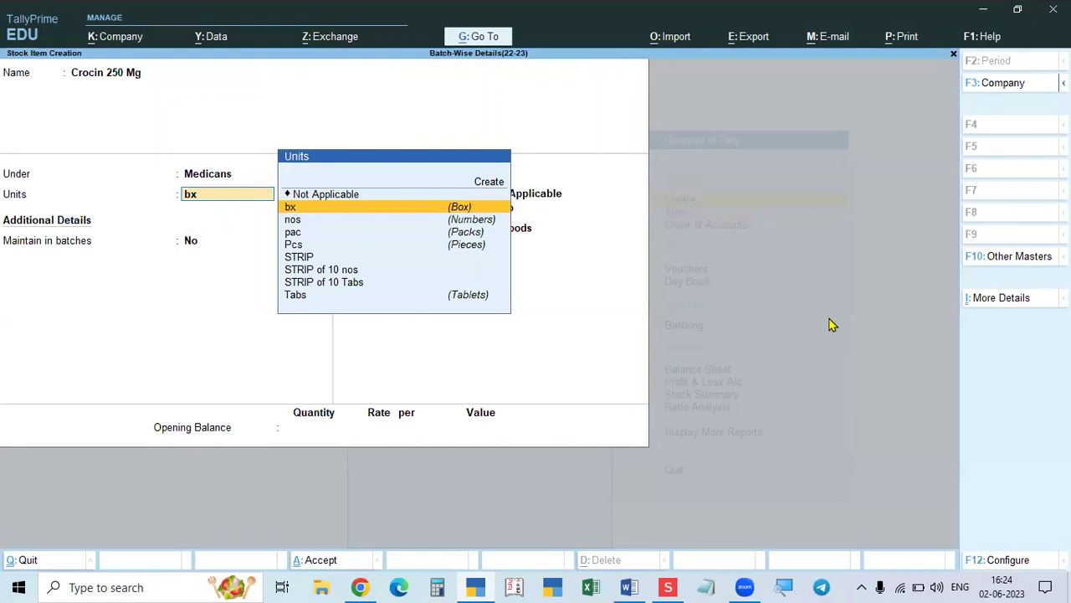
{"action": "key", "text": "alt+Tab"}
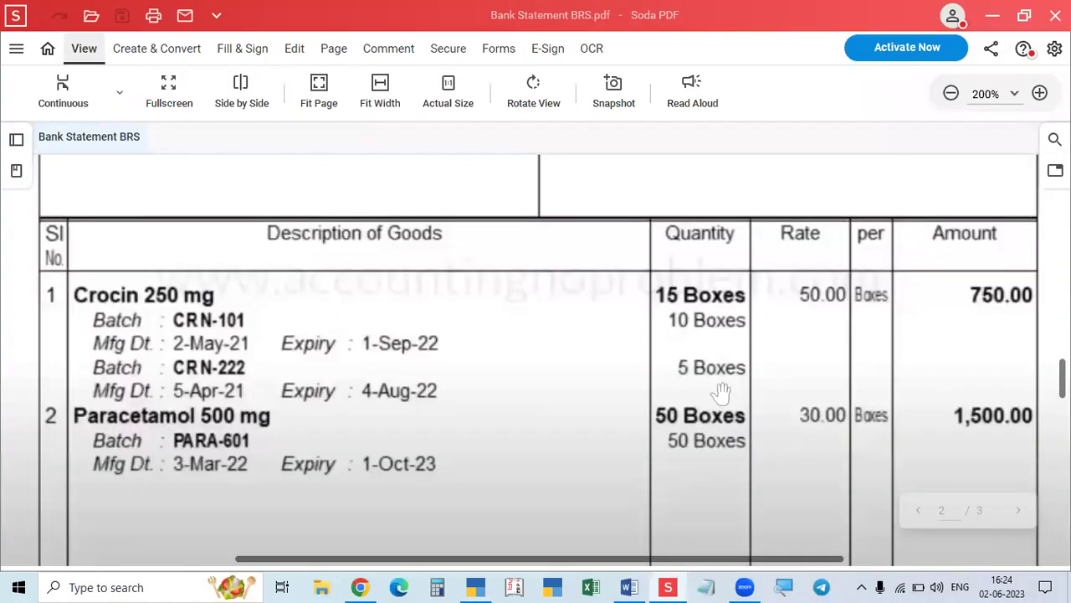
{"action": "key", "text": "alt+Tab"}
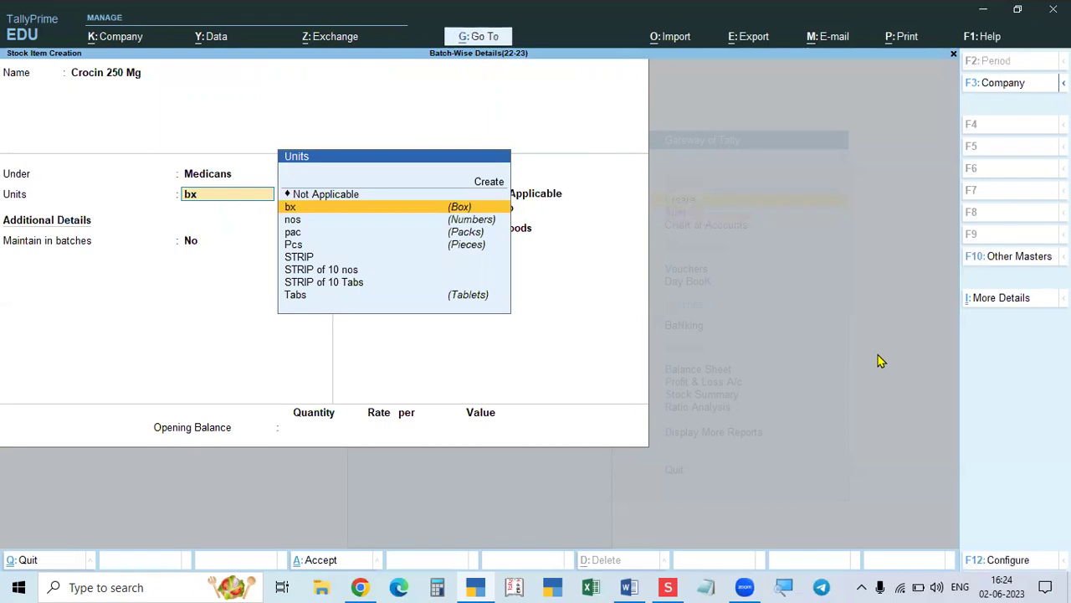
- Review the definition of the bx unit and accept it for Crocin 250 Mg
{"action": "key", "text": "ctrl+Return"}
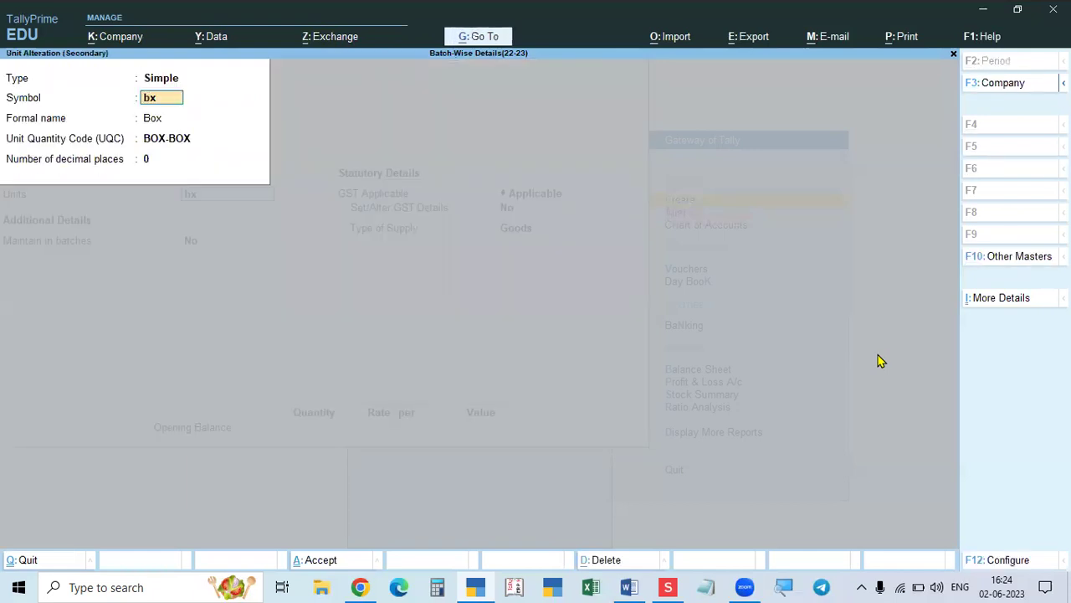
{"action": "key", "text": "Return"}
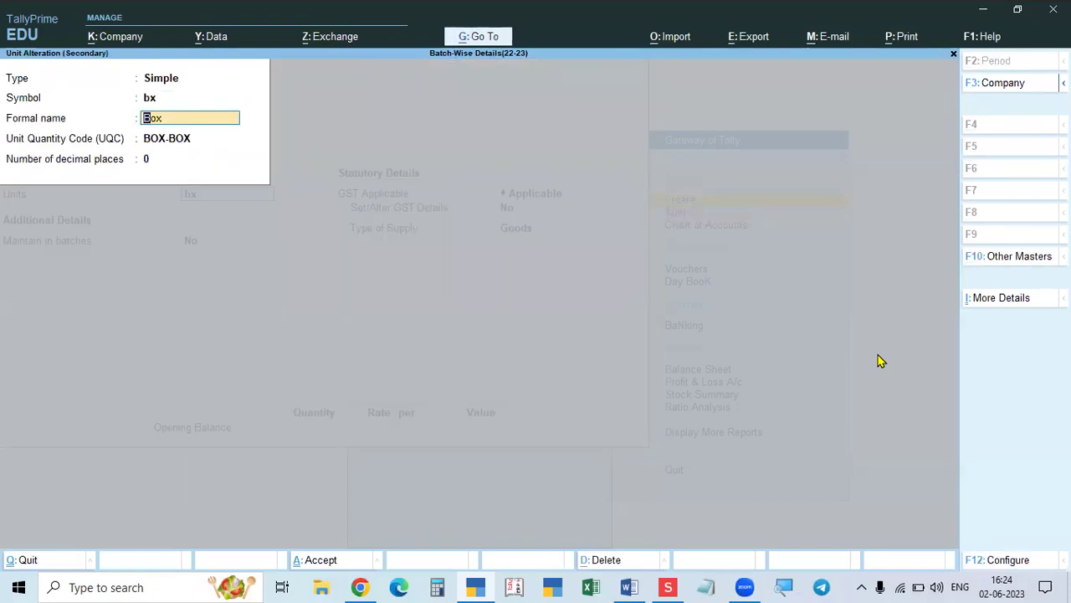
{"action": "key", "text": "Return"}
{"action": "key", "text": "ctrl+a"}
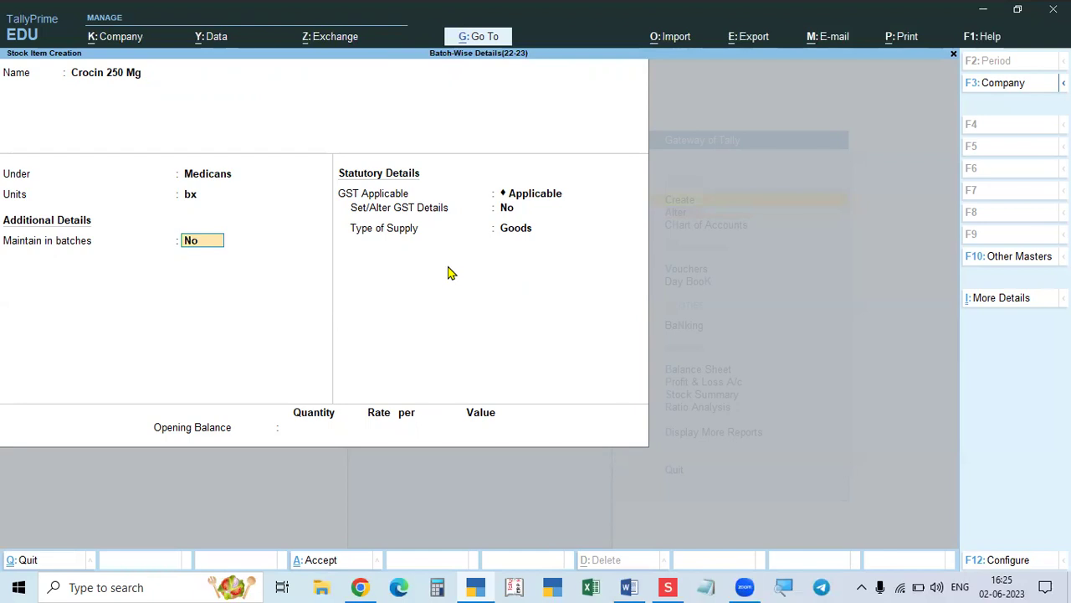
- Check the Maintain Stock Items in Batches option in the stock item configuration and accept the configuration
{"action": "key", "text": "F12"}
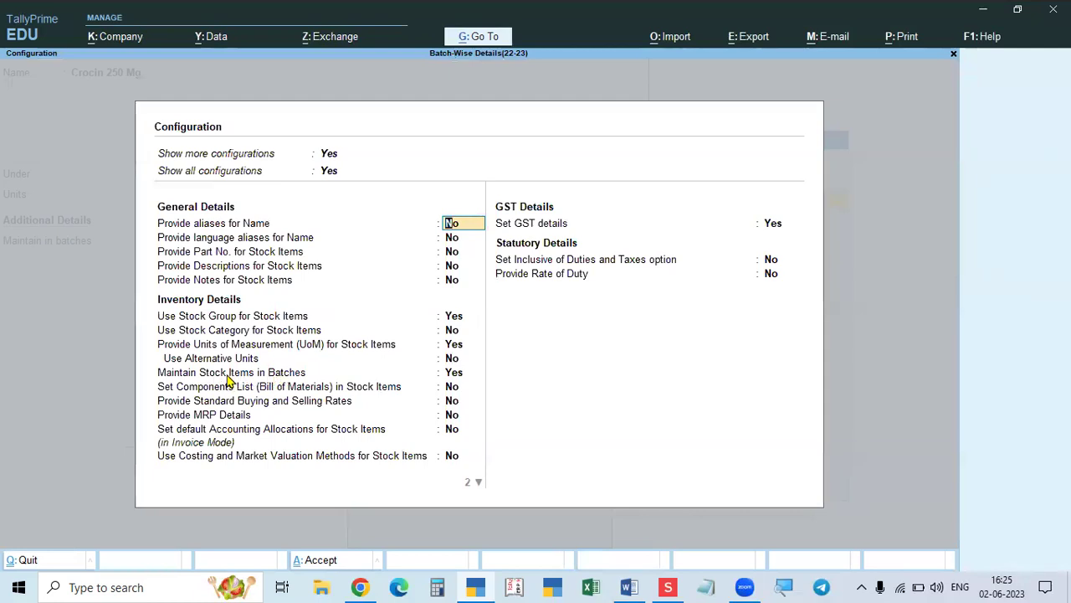
{"action": "left_click", "coordinate": [457, 379]}
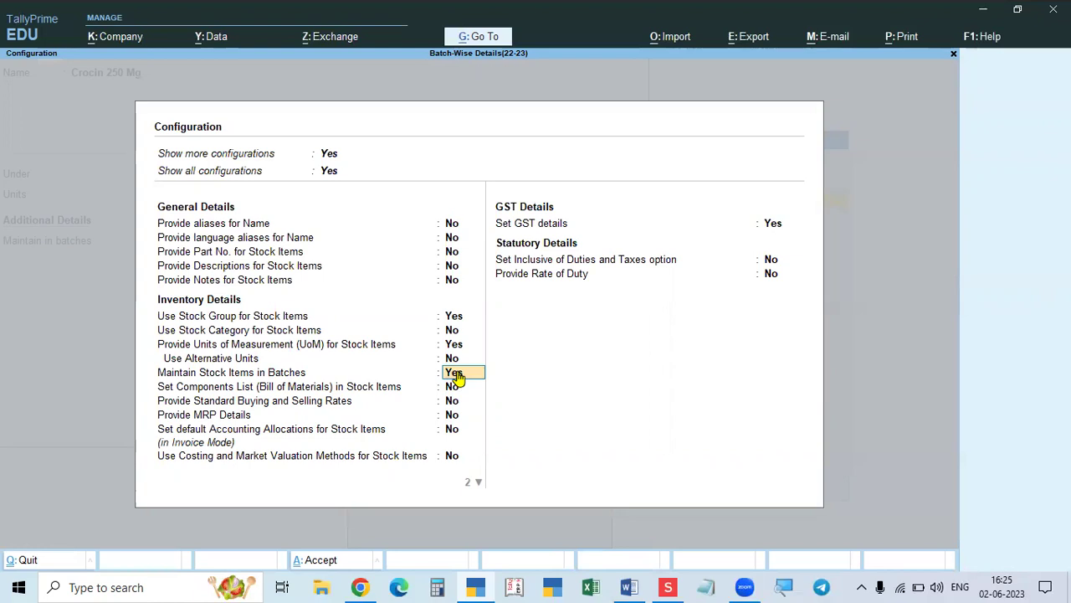
{"action": "key", "text": "ctrl+a"}
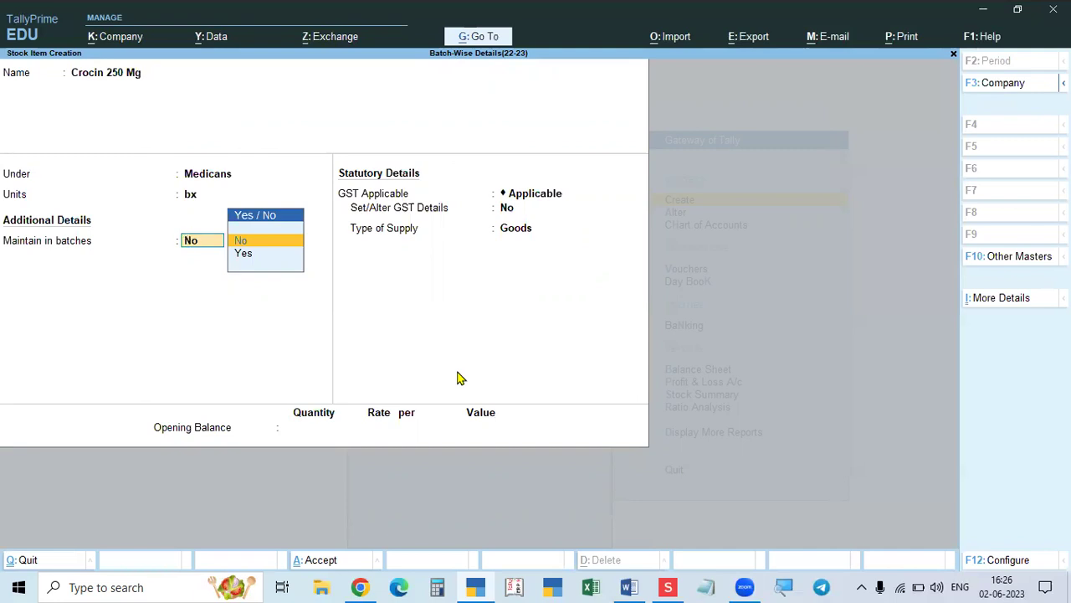
- Enable batch maintenance, manufacturing date tracking and expiry dates for Crocin 250 Mg
{"action": "key", "text": "Down"}
{"action": "key", "text": "Return"}
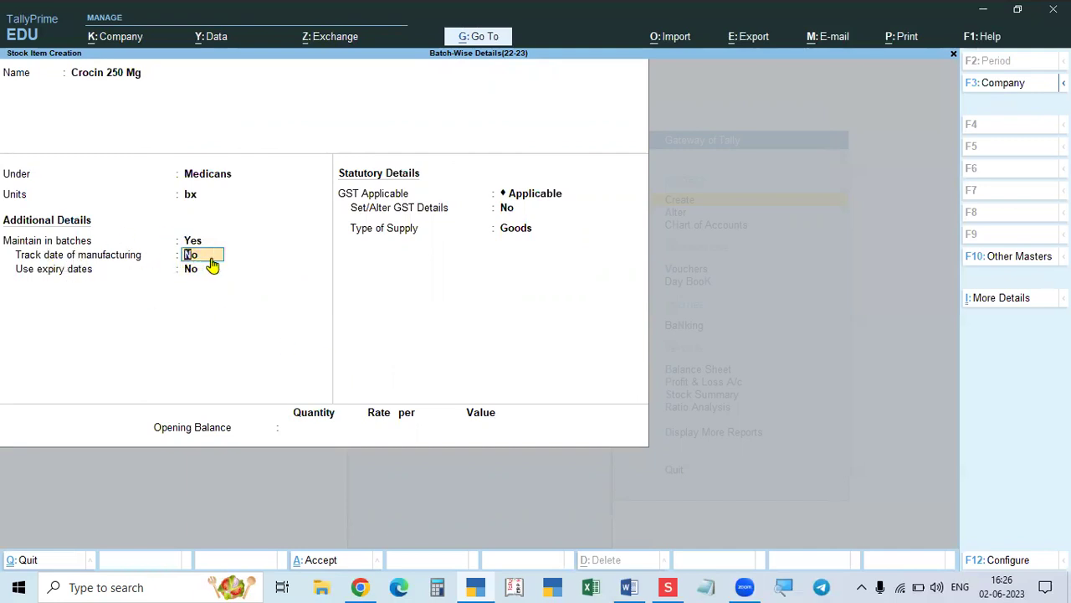
{"action": "type", "text": "y"}
{"action": "key", "text": "Return"}
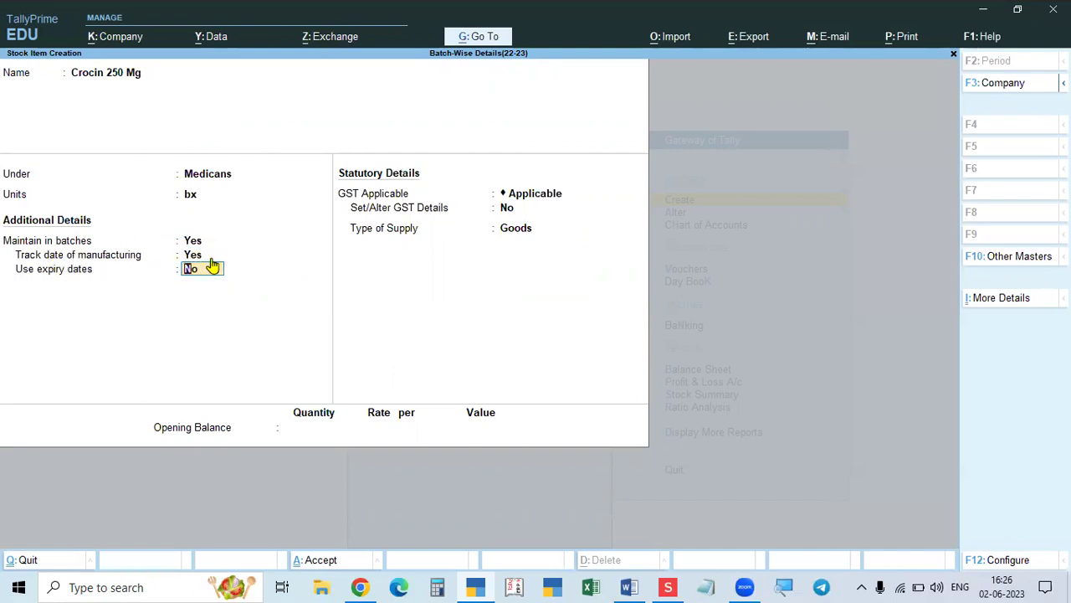
{"action": "type", "text": "y"}
{"action": "key", "text": "Return"}
- Turn on GST details for Crocin 250 Mg and enter the description Crocin with HSN/SAC 2546
{"action": "key", "text": "Return"}
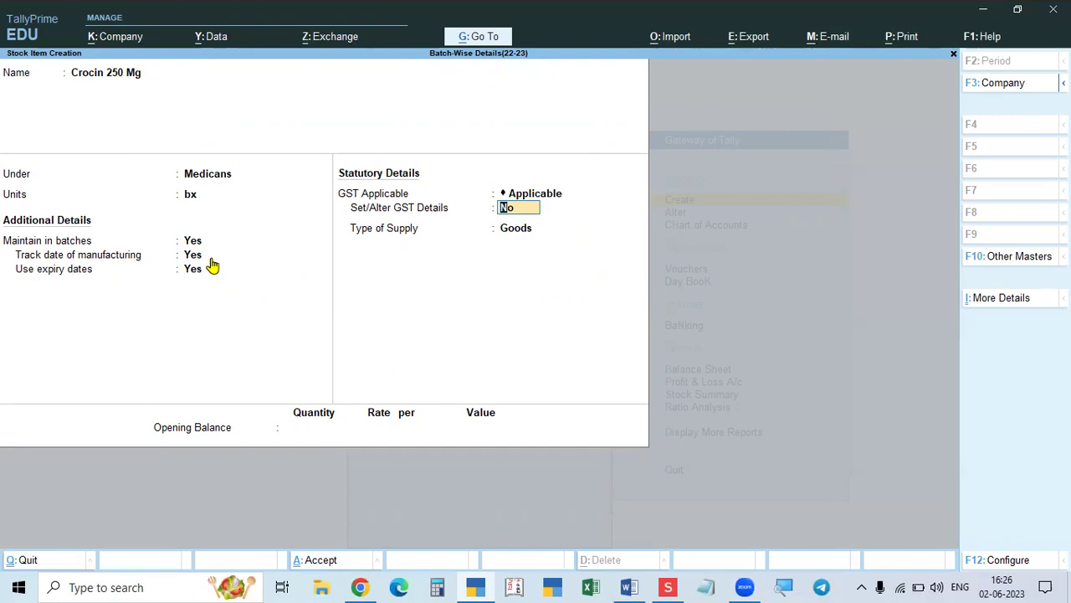
{"action": "type", "text": "y"}
{"action": "key", "text": "Return"}
{"action": "key", "text": "Return"}
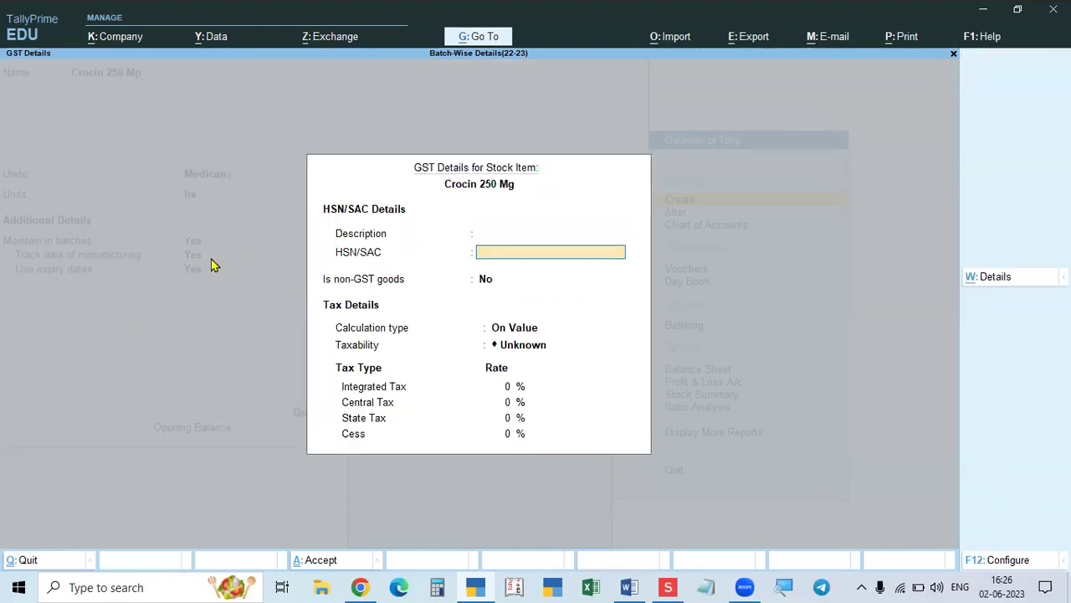
{"action": "type", "text": "258"}
{"action": "key", "text": "BackSpace"}
{"action": "key", "text": "BackSpace"}
{"action": "key", "text": "BackSpace"}
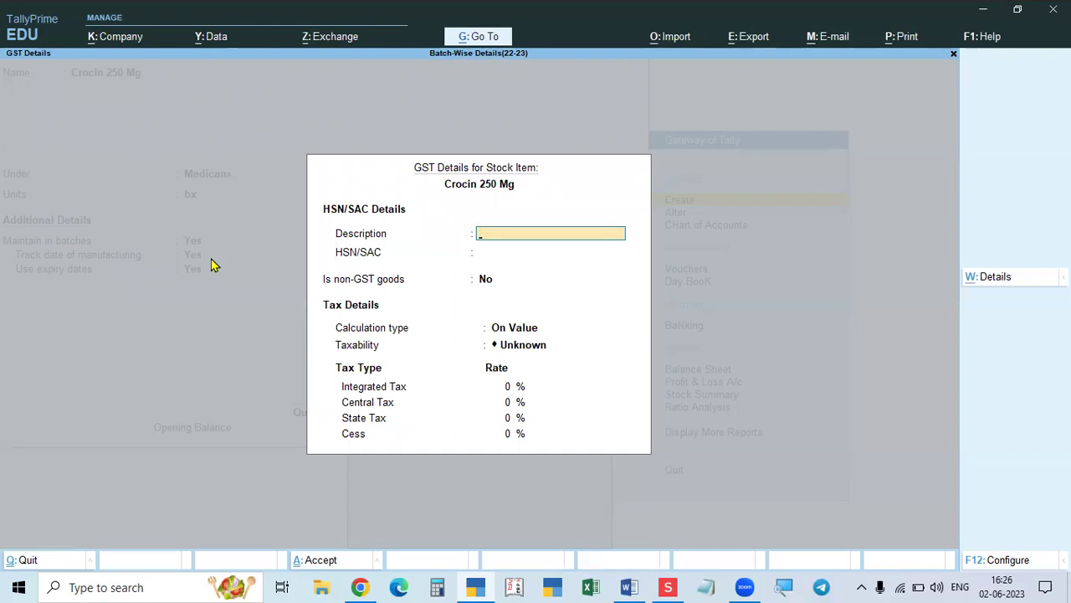
{"action": "key", "text": "Return"}
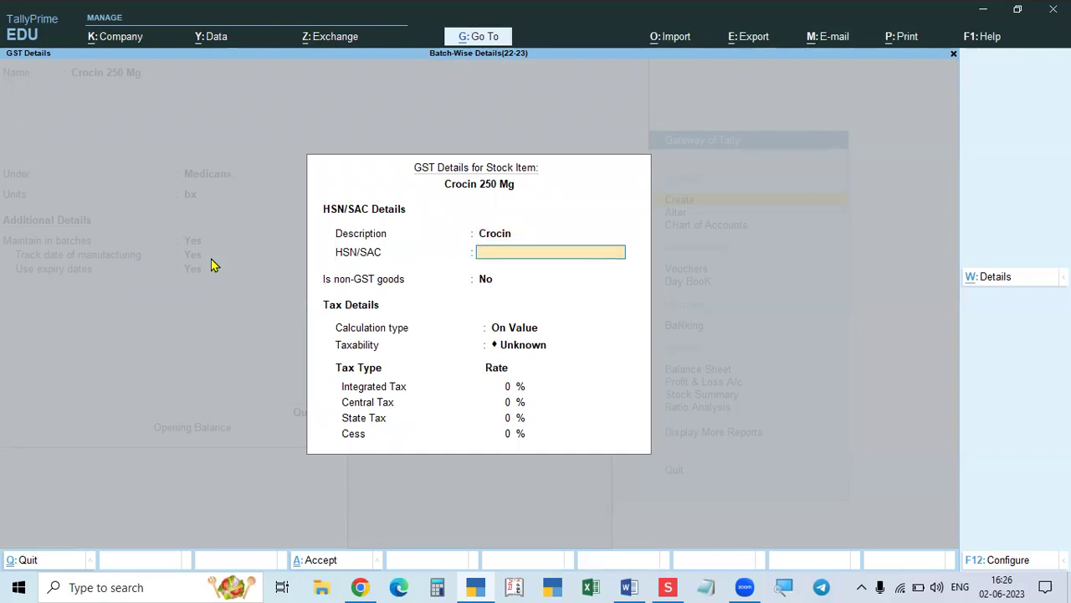
{"action": "type", "text": "2546"}
{"action": "key", "text": "Return"}
{"action": "key", "text": "Return"}
{"action": "key", "text": "Return"}
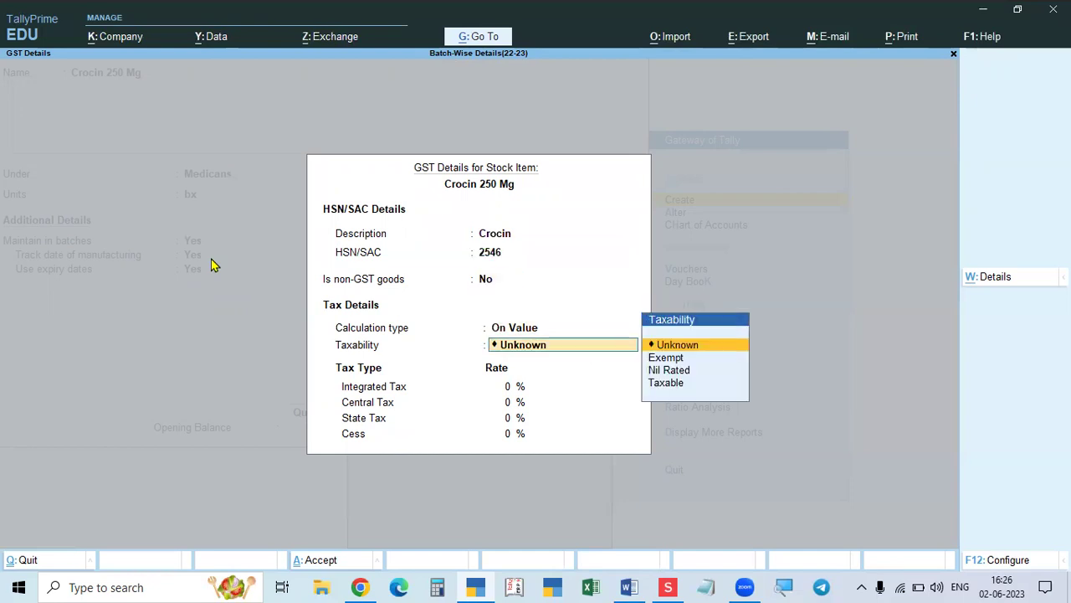
- Make Crocin 250 Mg taxable at 5% integrated tax with Goods as the supply type, and save the stock item
{"action": "key", "text": "Down"}
{"action": "key", "text": "Down"}
{"action": "key", "text": "Down"}
{"action": "key", "text": "Return"}
{"action": "type", "text": "5"}
{"action": "key", "text": "Return"}
{"action": "key", "text": "Return"}
{"action": "key", "text": "Return"}
{"action": "key", "text": "Return"}
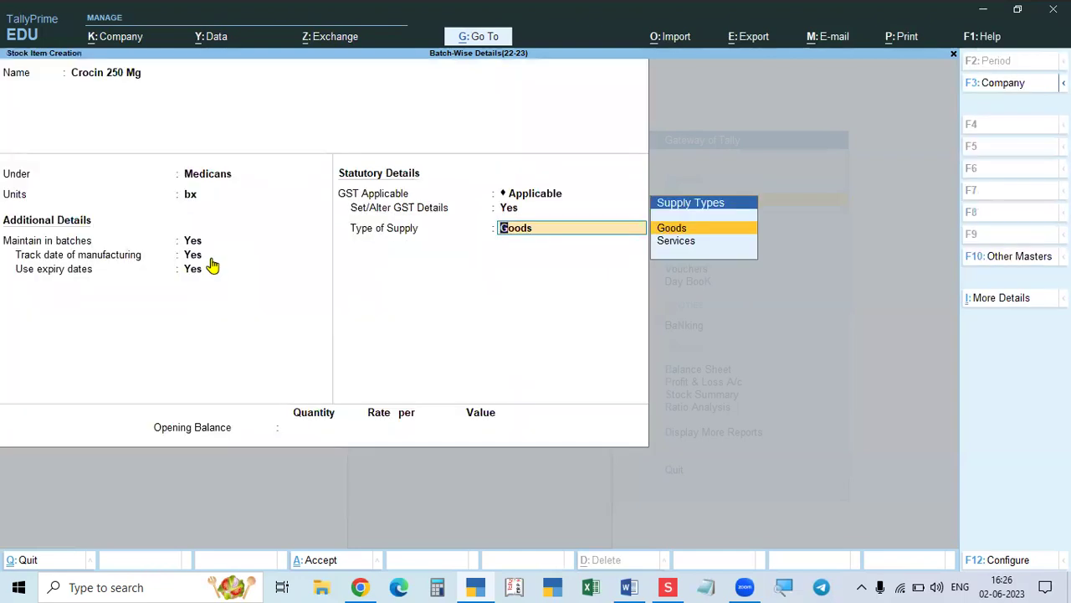
{"action": "key", "text": "Return"}
{"action": "key", "text": "Return"}
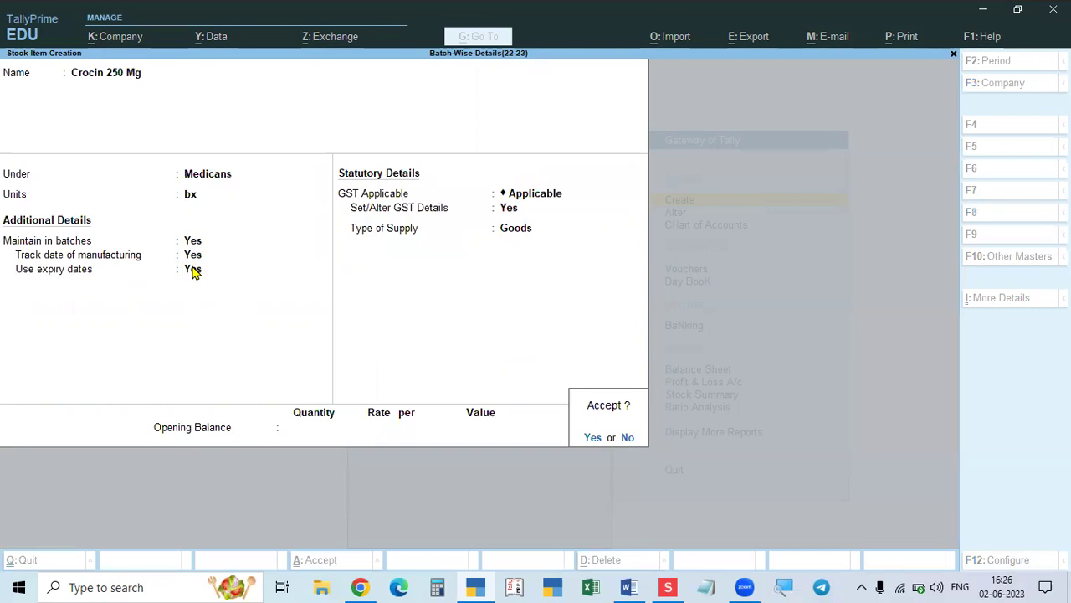
{"action": "key", "text": "Return"}
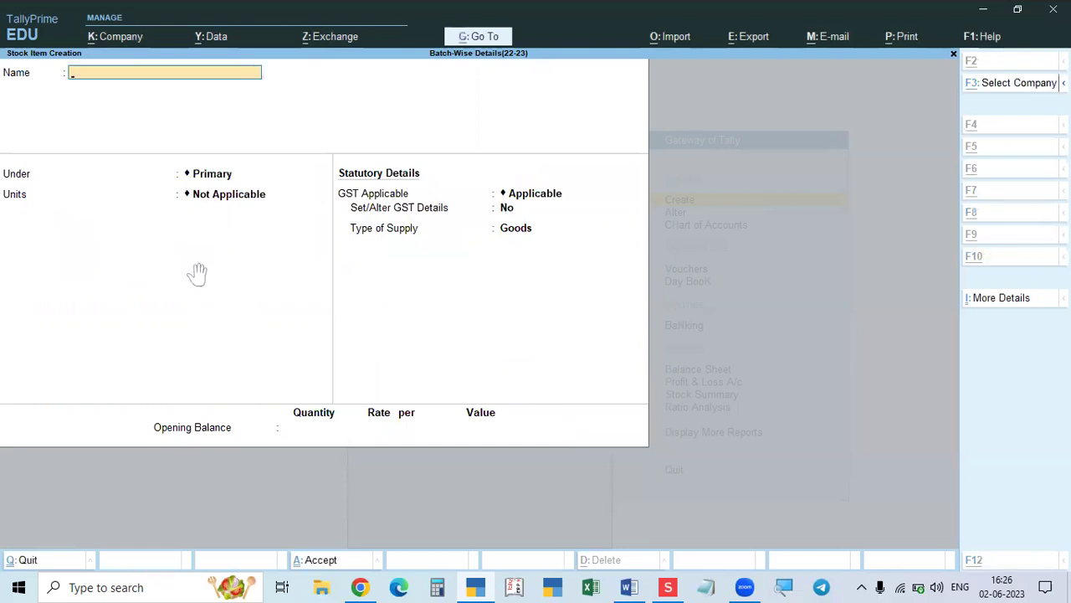
- Check the second medicine on the invoice in Soda PDF and name the next stock item Paracetemol 500 Mg in TallyPrime
{"action": "key", "text": "alt+Tab"}
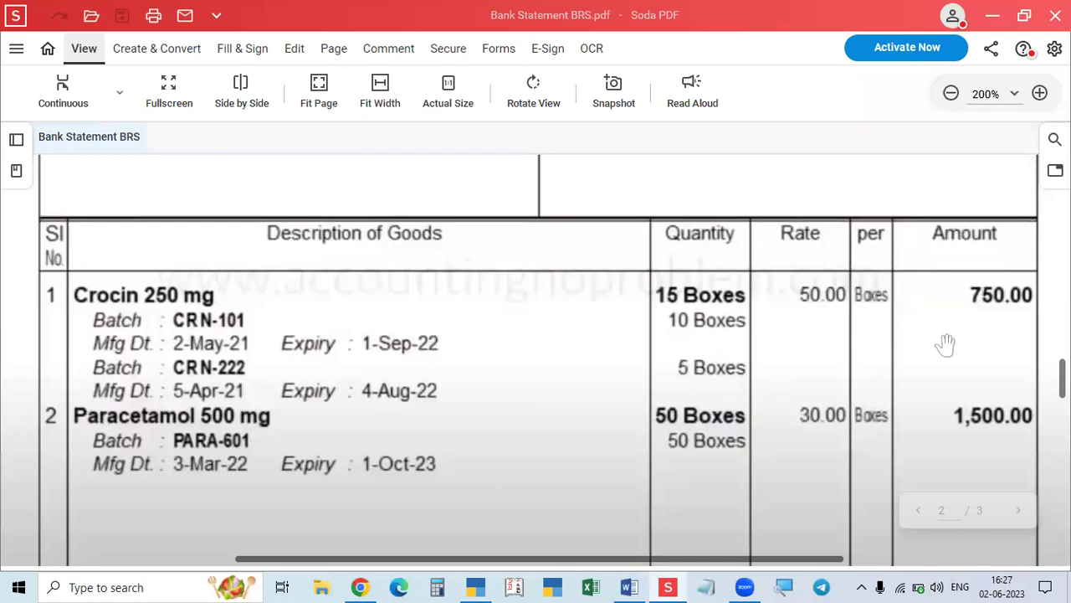
{"action": "key", "text": "alt+Tab"}
{"action": "type", "text": "Paracetemol"}
{"action": "key", "text": "Return"}
{"action": "key", "text": "BackSpace"}
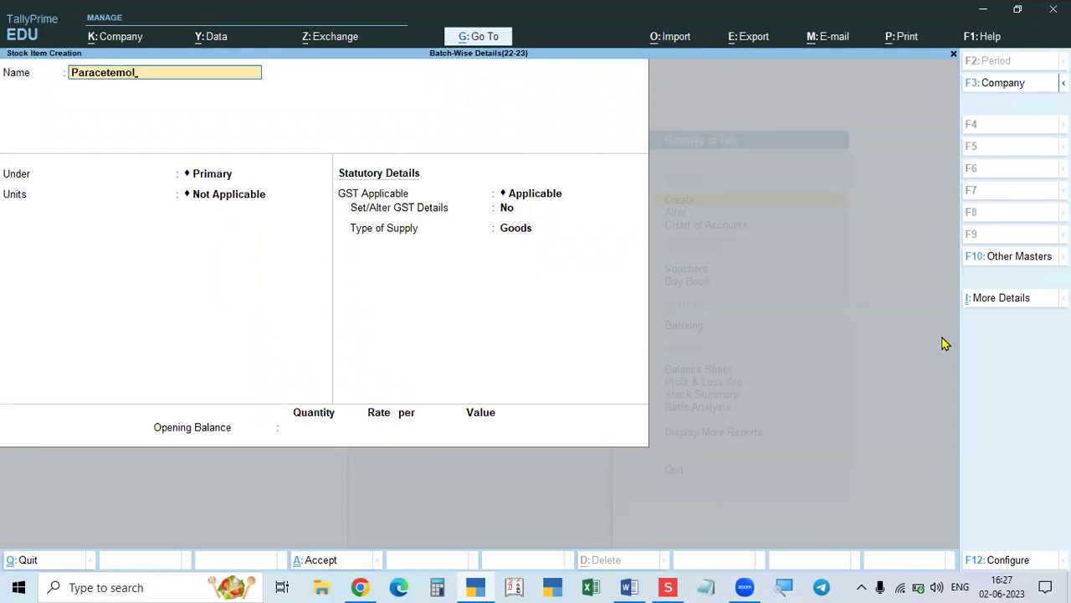
{"action": "type", "text": "500 Mh"}
{"action": "key", "text": "BackSpace"}
{"action": "type", "text": "g"}
{"action": "key", "text": "Return"}
- Place Paracetemol 500 Mg under the Medicans group and set its unit to bx, checking the invoice in Soda PDF
{"action": "key", "text": "Down"}
{"action": "key", "text": "Down"}
{"action": "key", "text": "Down"}
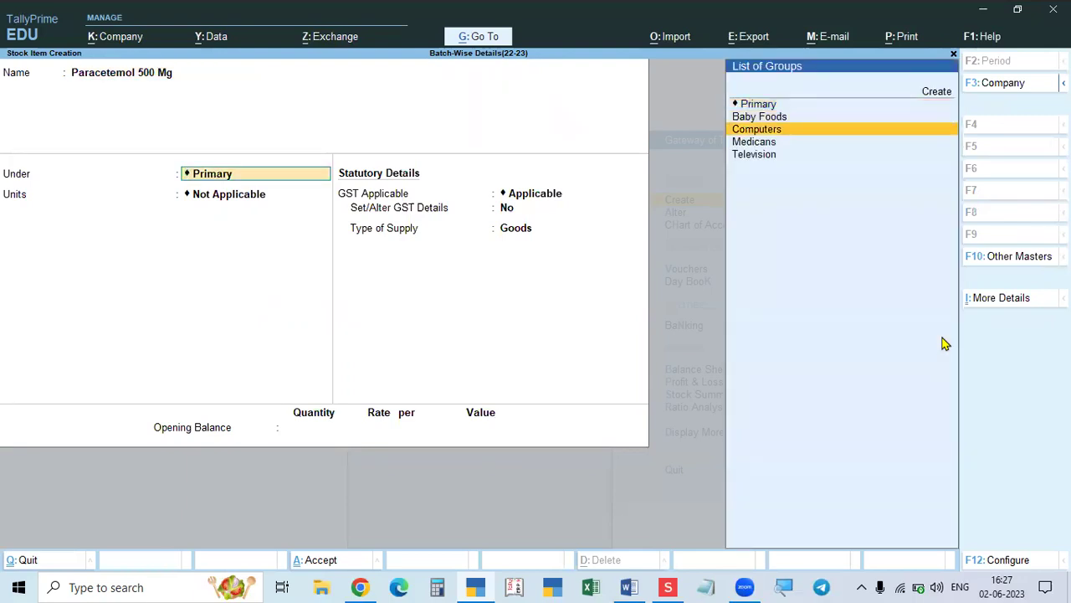
{"action": "key", "text": "Return"}
{"action": "key", "text": "Down"}
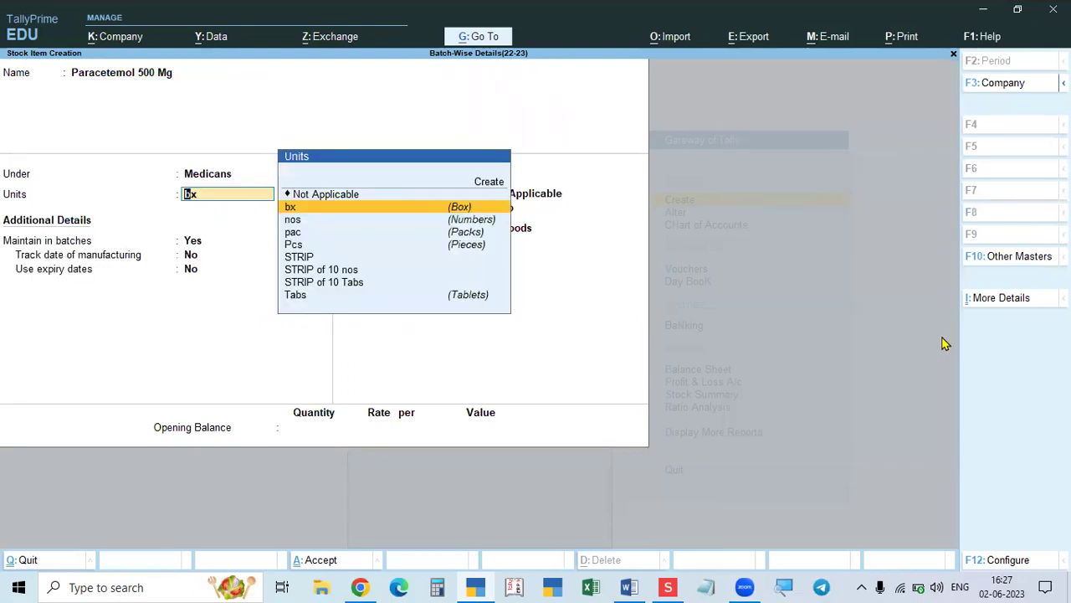
{"action": "key", "text": "alt+Tab"}
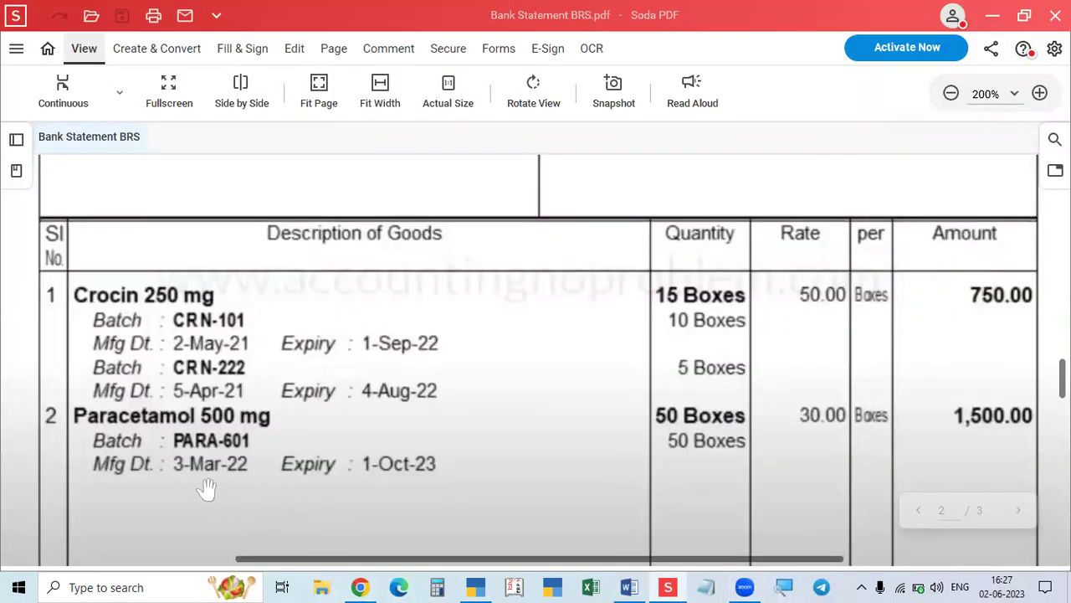
{"action": "key", "text": "alt+Tab"}
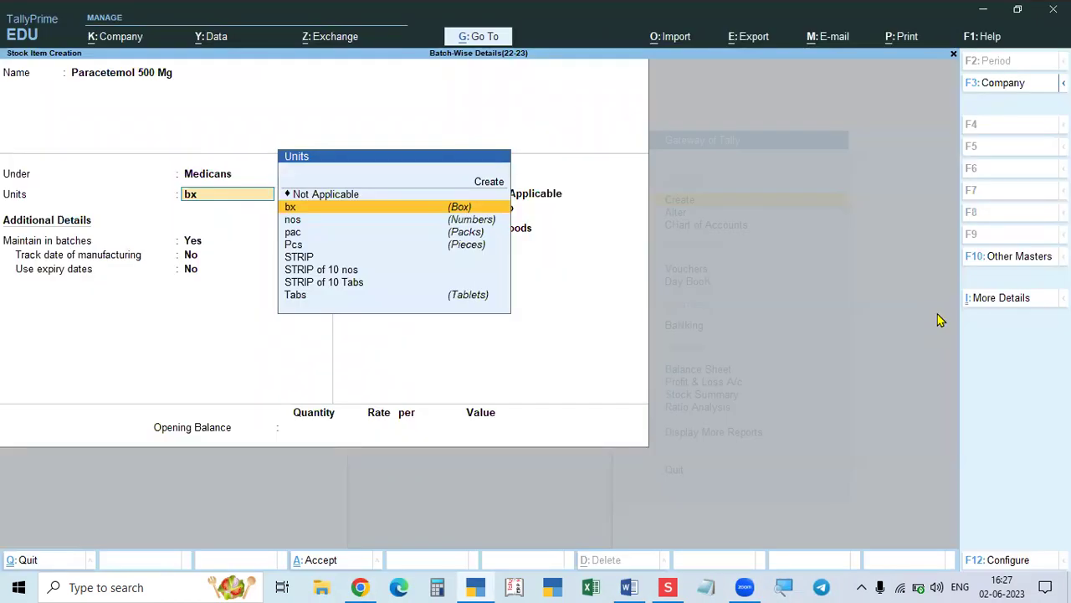
{"action": "key", "text": "Return"}
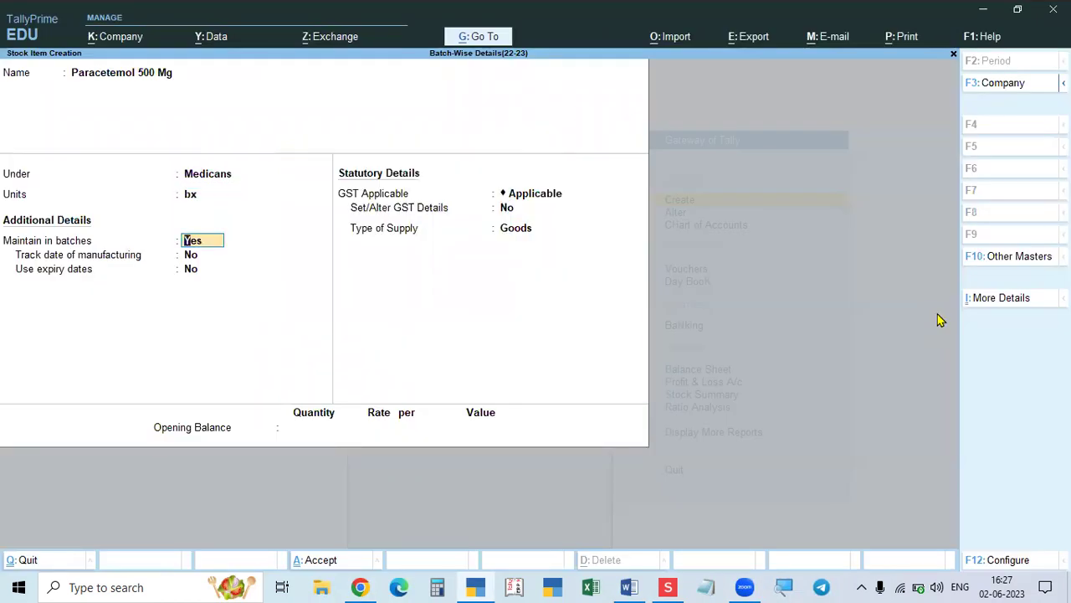
- Keep batch maintenance on for Paracetemol 500 Mg and enable manufacturing date tracking and expiry dates
{"action": "key", "text": "Return"}
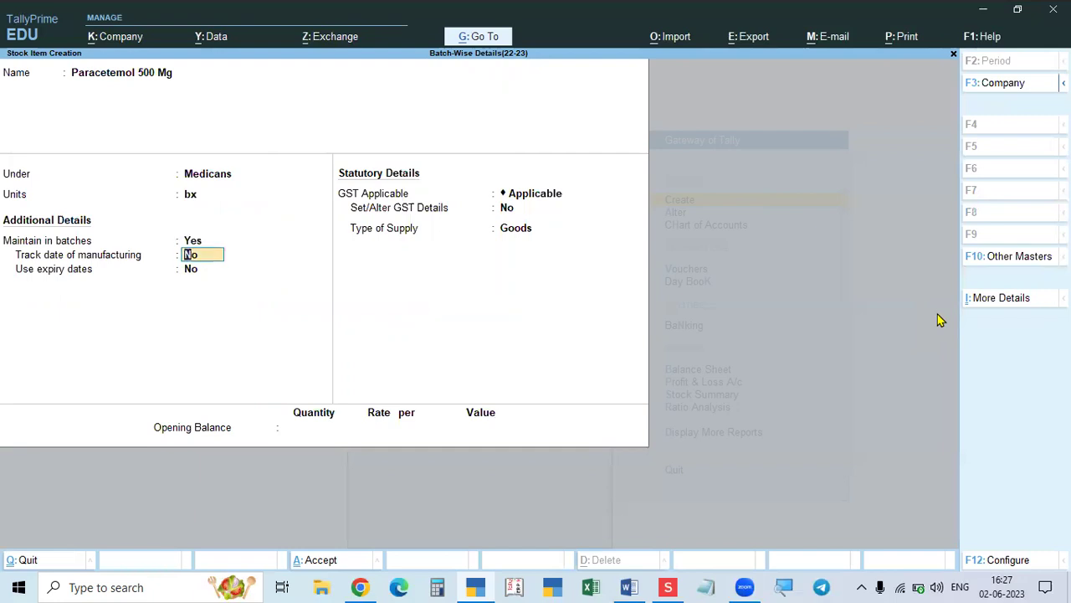
{"action": "type", "text": "y"}
{"action": "key", "text": "Return"}
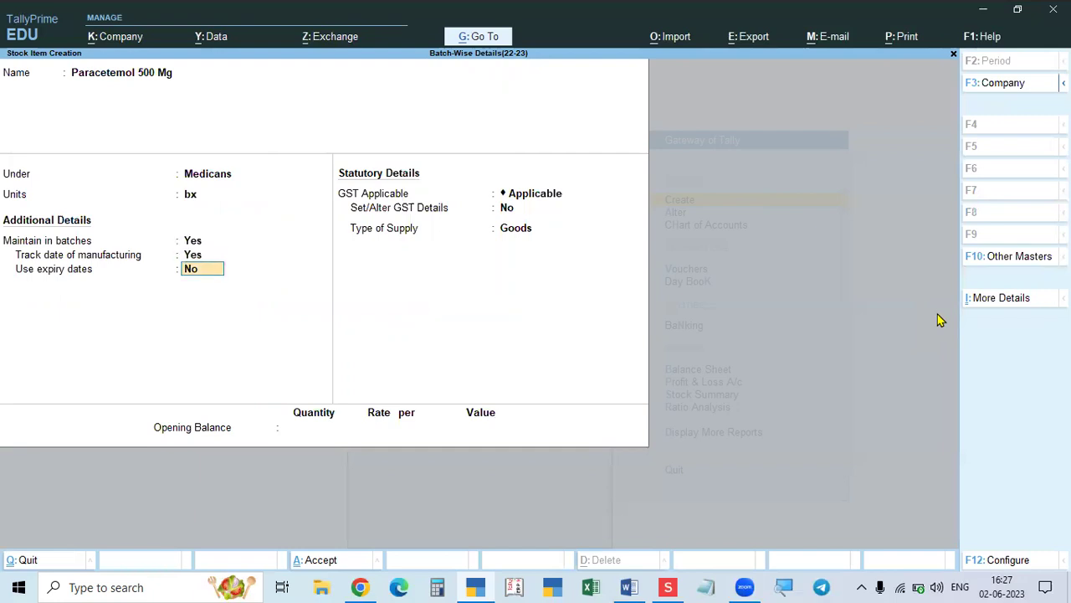
{"action": "type", "text": "y"}
{"action": "key", "text": "Return"}
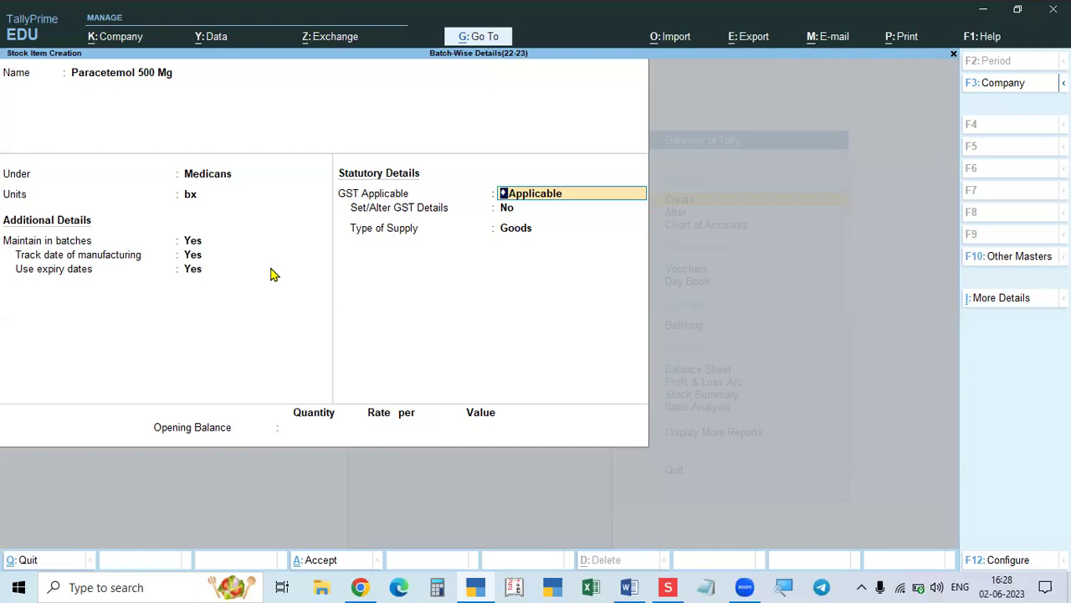
- Open the GST details for Paracetemol 500 Mg and enter the description Paracetemol and HSN/SAC 2546, keeping it as GST goods
{"action": "key", "text": "Return"}
{"action": "type", "text": "y"}
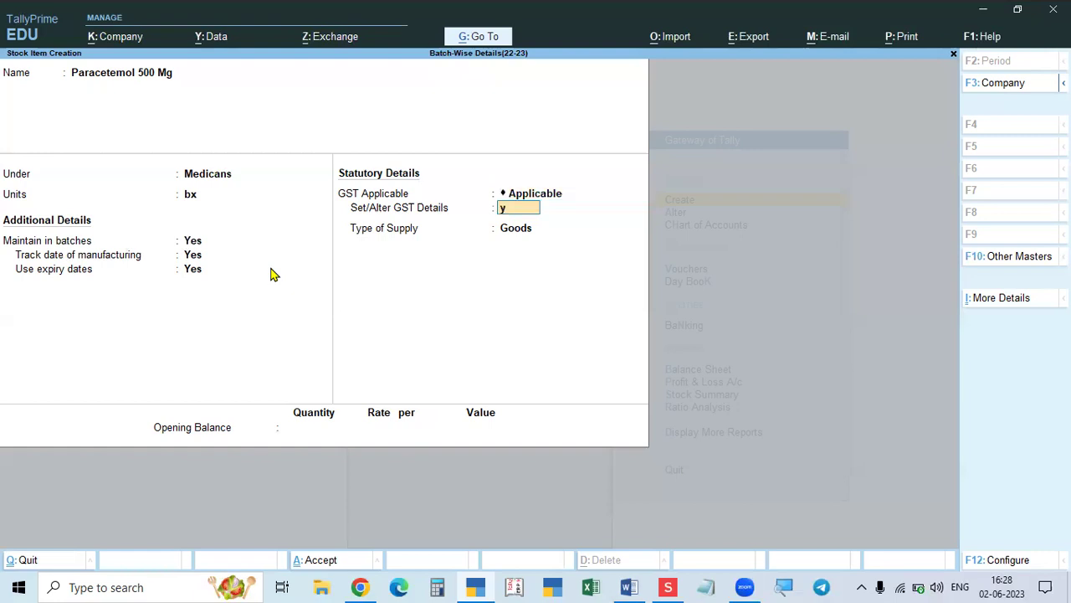
{"action": "key", "text": "Return"}
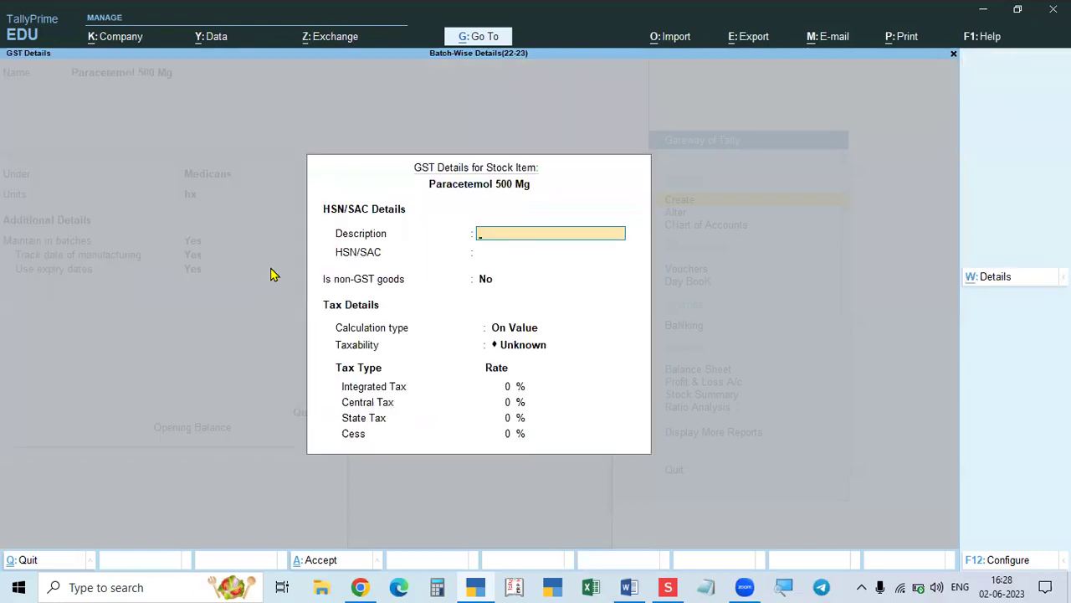
{"action": "type", "text": "Paracetem"}
{"action": "key", "text": "BackSpace"}
{"action": "key", "text": "BackSpace"}
{"action": "type", "text": "emom"}
{"action": "key", "text": "BackSpace"}
{"action": "key", "text": "Return"}
{"action": "type", "text": "2546"}
{"action": "key", "text": "Return"}
{"action": "key", "text": "Return"}
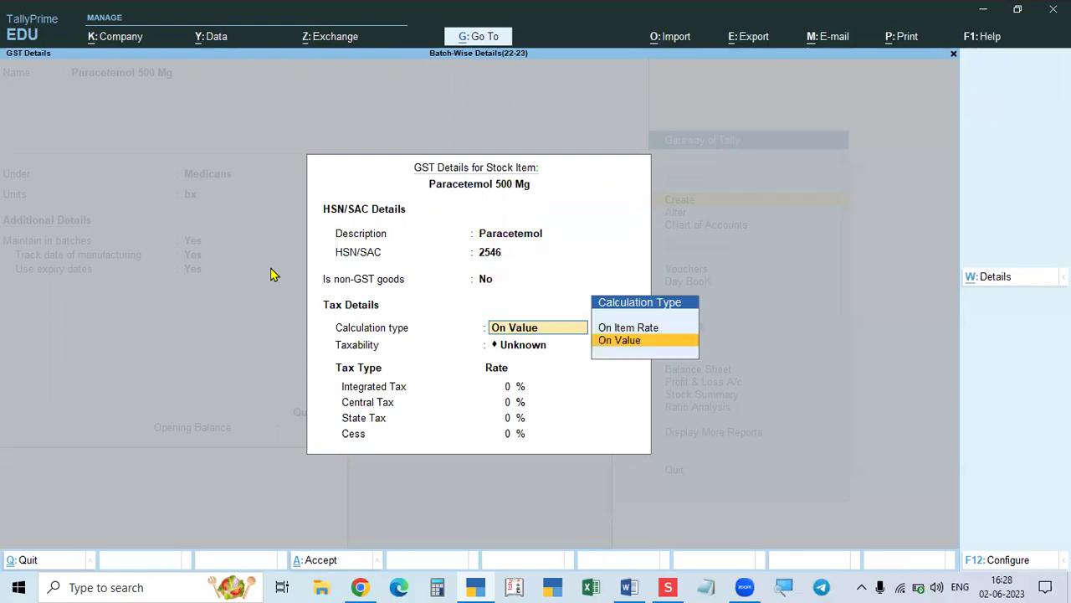
- Make Paracetemol 500 Mg taxable on value at 5% integrated tax with Goods as the supply type, and save the stock item
{"action": "key", "text": "Return"}
{"action": "key", "text": "Down"}
{"action": "key", "text": "Down"}
{"action": "key", "text": "Down"}
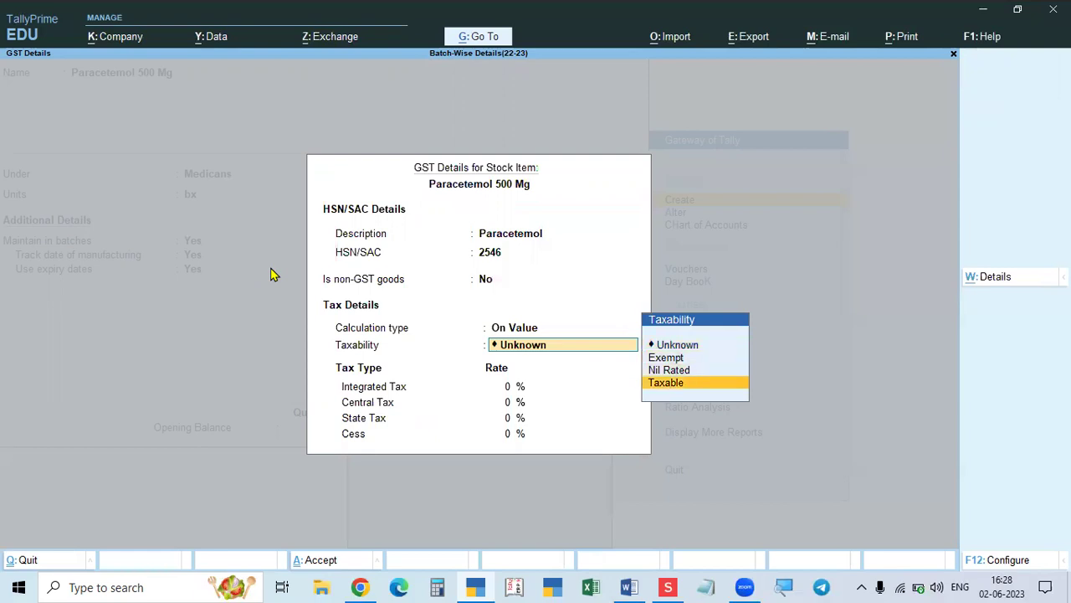
{"action": "key", "text": "Return"}
{"action": "type", "text": "5"}
{"action": "key", "text": "Return"}
{"action": "key", "text": "Return"}
{"action": "key", "text": "Return"}
{"action": "key", "text": "Return"}
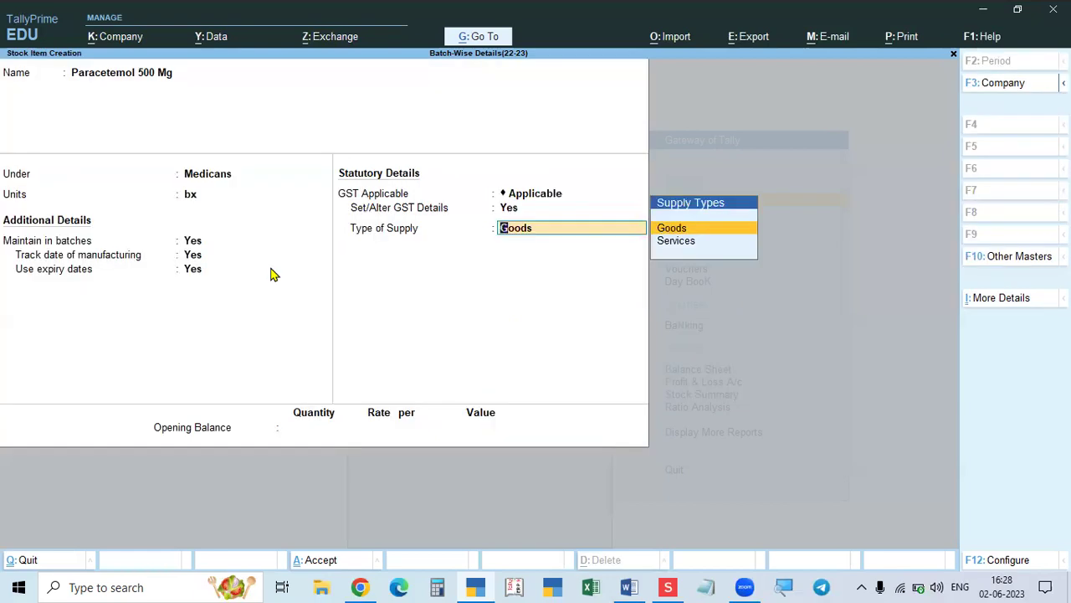
{"action": "key", "text": "Return"}
{"action": "key", "text": "Return"}
{"action": "key", "text": "Return"}
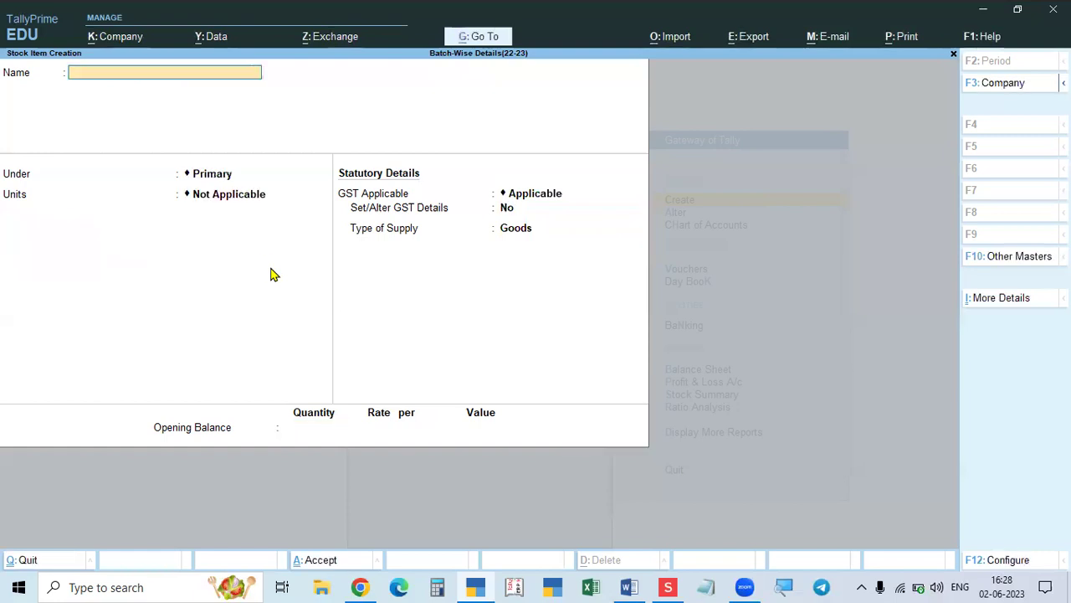
- Check the invoice items in Soda PDF, leave stock item creation in TallyPrime, and start a new Purchase voucher
{"action": "key", "text": "alt+Tab"}
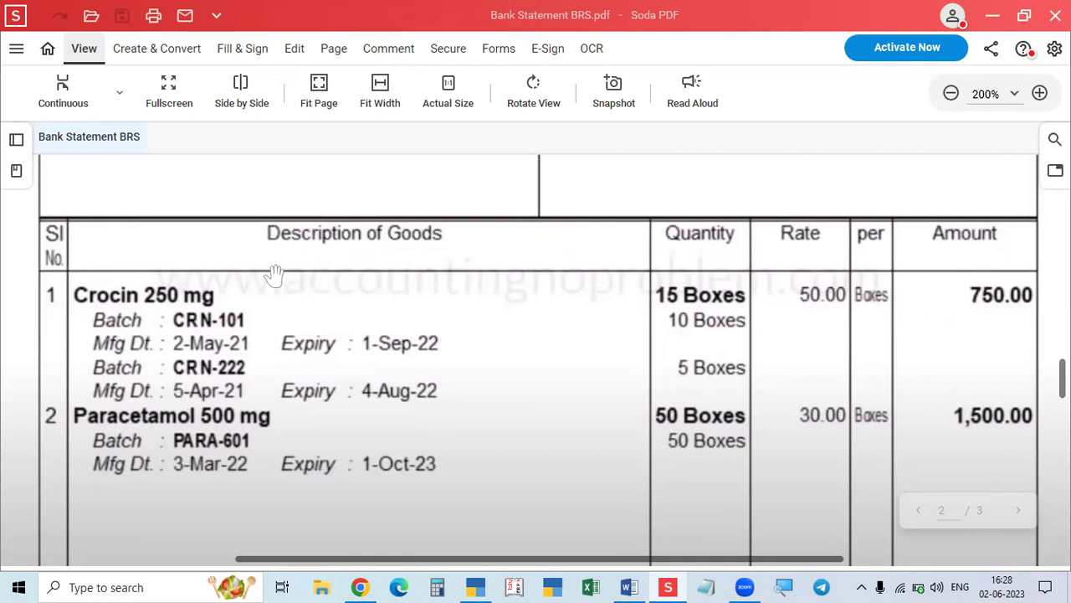
{"action": "key", "text": "alt+Tab"}
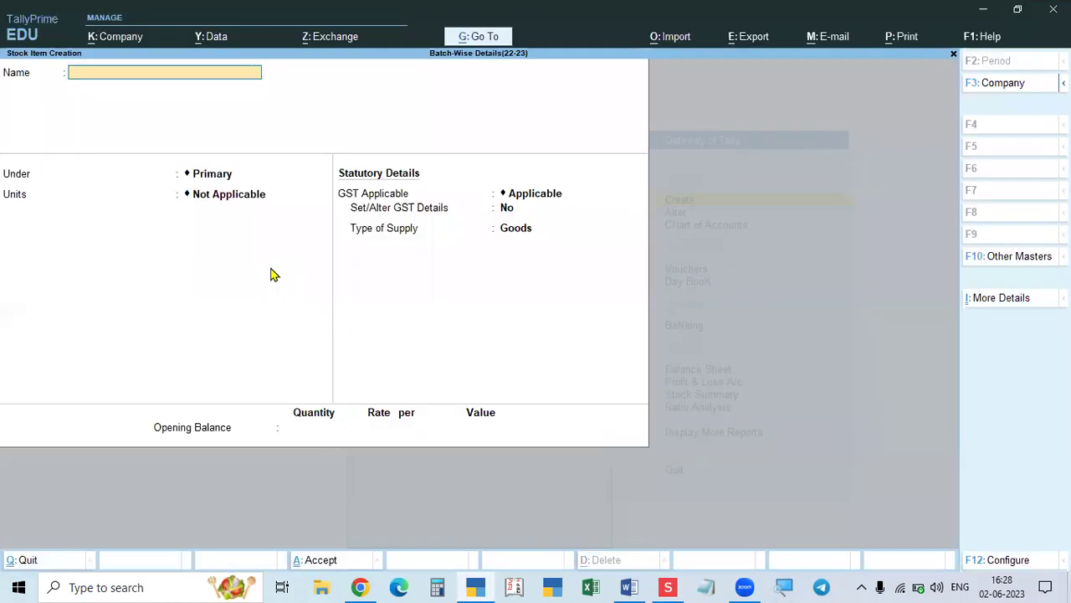
{"action": "key", "text": "Escape"}
{"action": "key", "text": "Escape"}
{"action": "key", "text": "Escape"}
{"action": "key", "text": "Escape"}
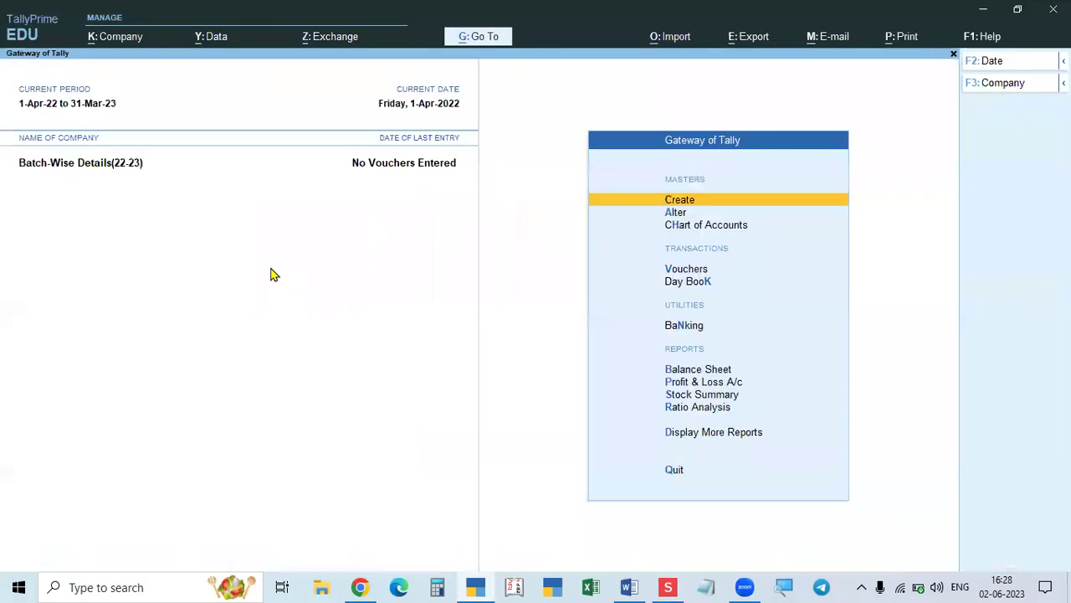
{"action": "key", "text": "v"}
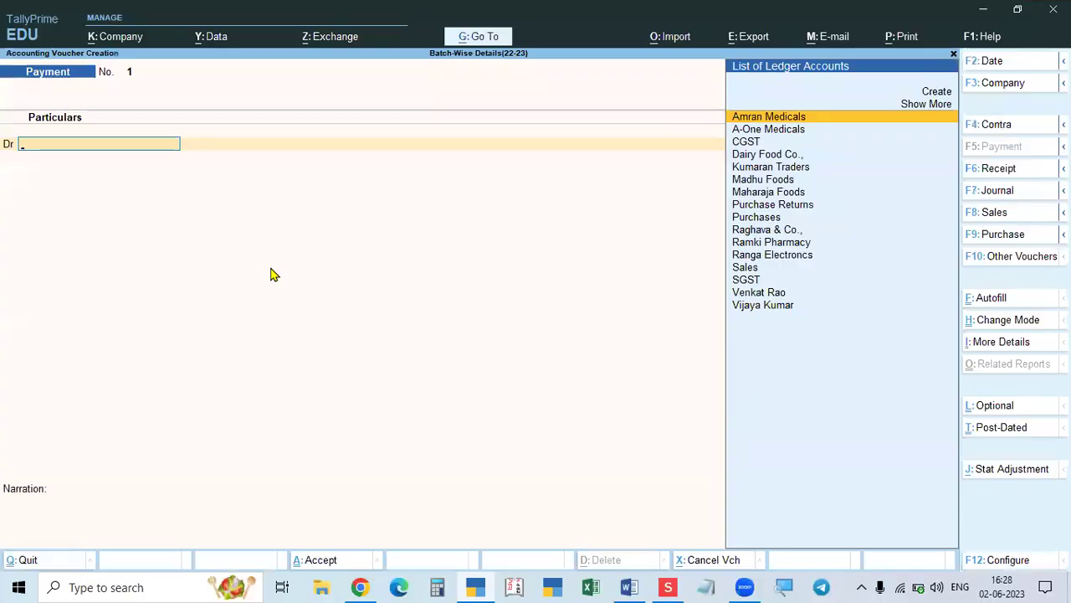
{"action": "key", "text": "alt+Tab"}
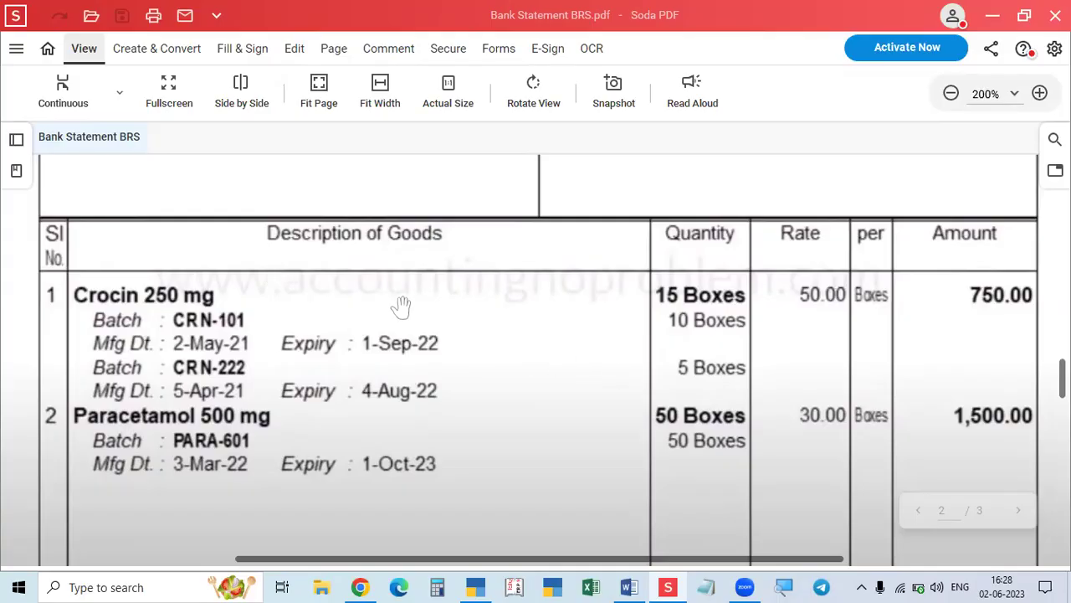
{"action": "key", "text": "alt+Tab"}
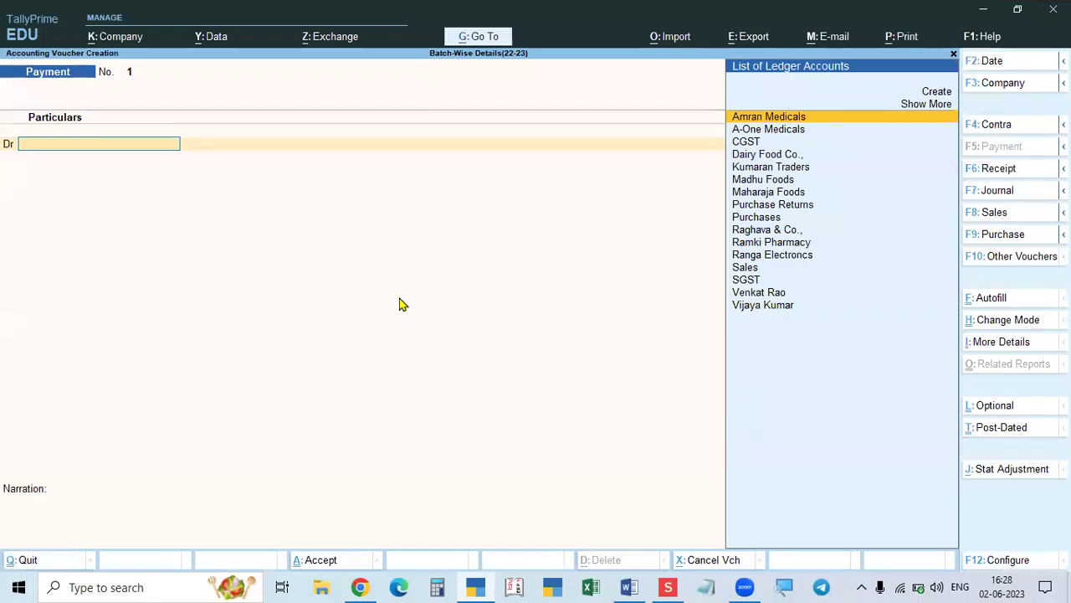
{"action": "key", "text": "F9"}
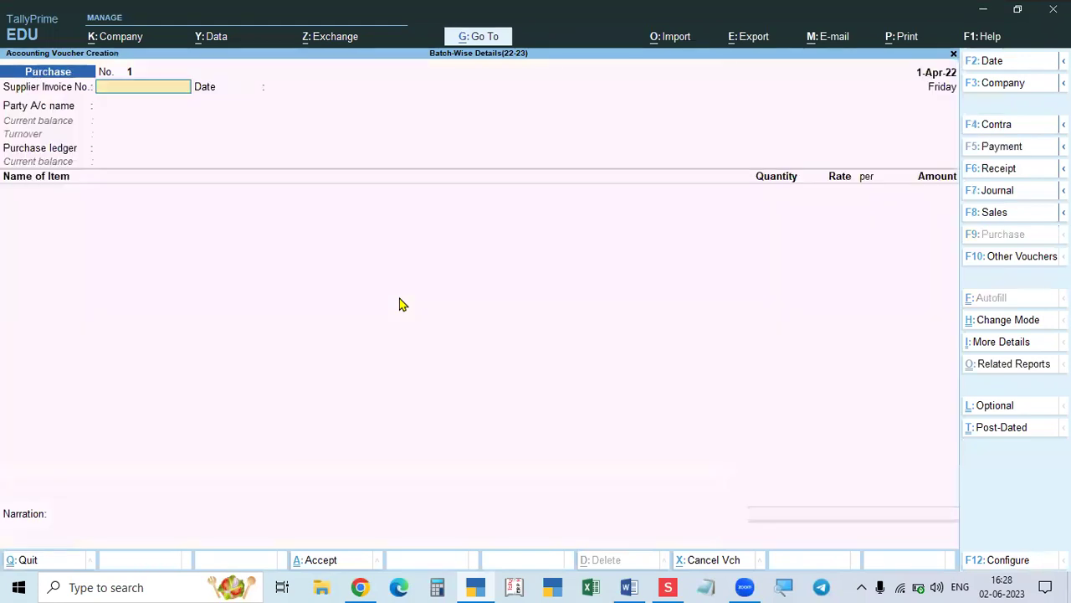
- Check the purchase date for Problem 02 in Word and set the purchase voucher date to 2.6 in TallyPrime
{"action": "key", "text": "alt+Tab"}
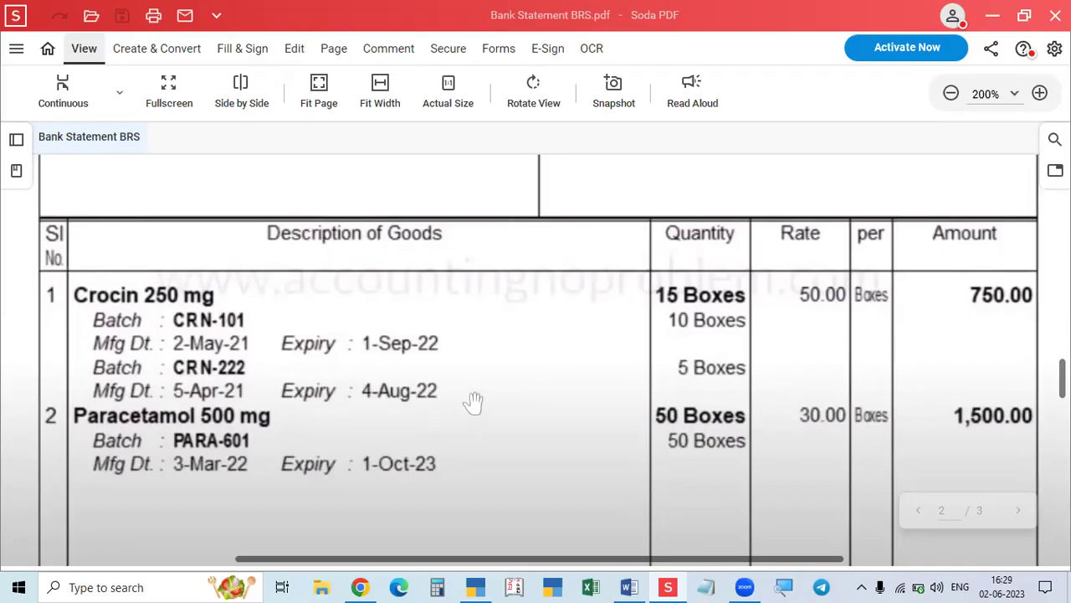
{"action": "key", "text": "alt+Tab"}
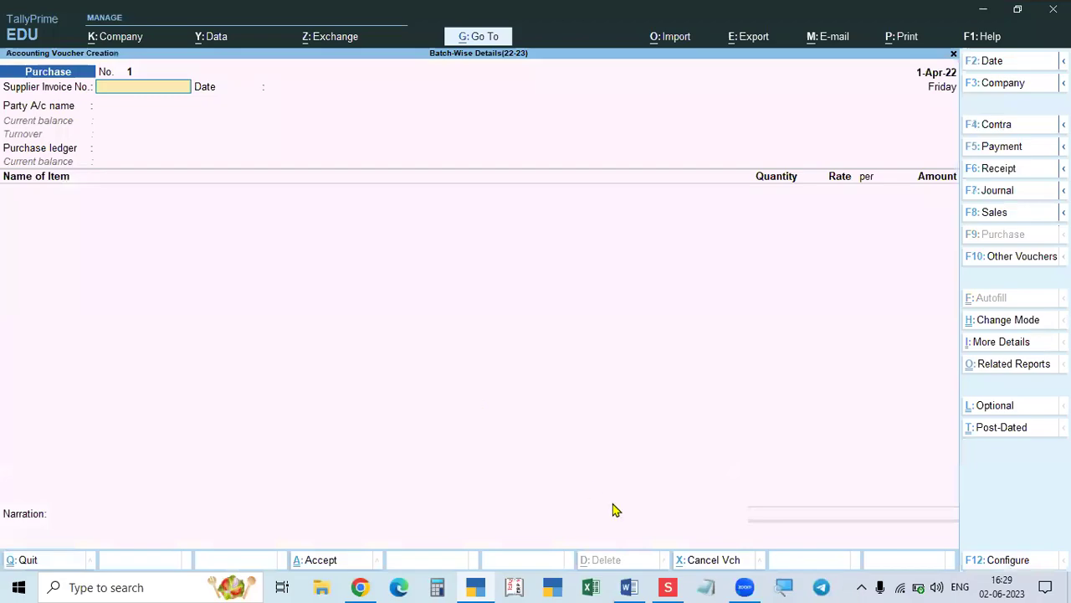
{"action": "key", "text": "alt+Tab"}
{"action": "key", "text": "alt+Tab"}
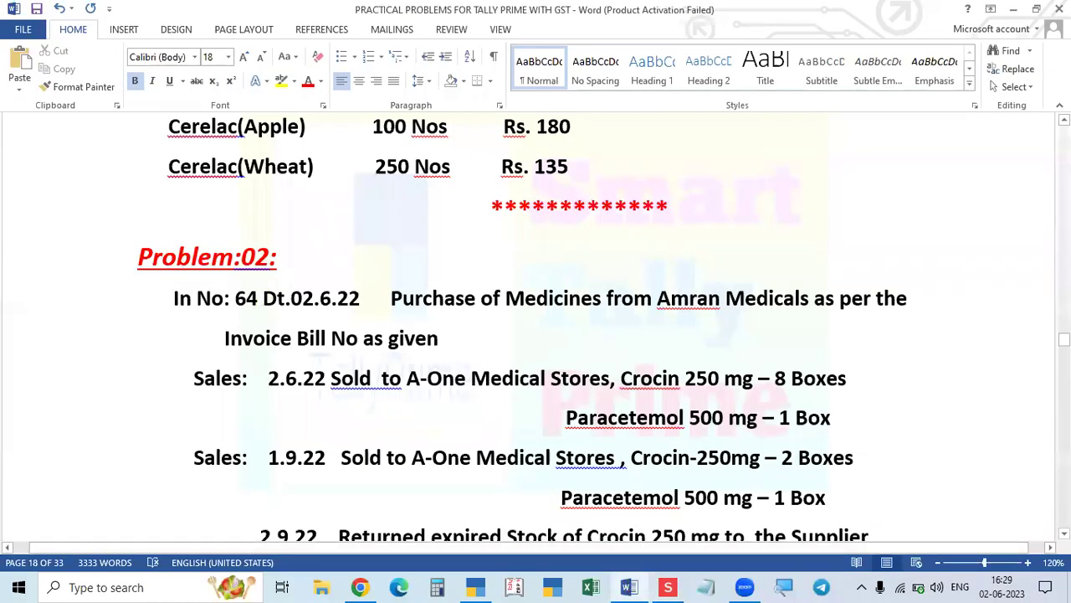
{"action": "key", "text": "alt+Tab"}
{"action": "key", "text": "alt+Tab"}
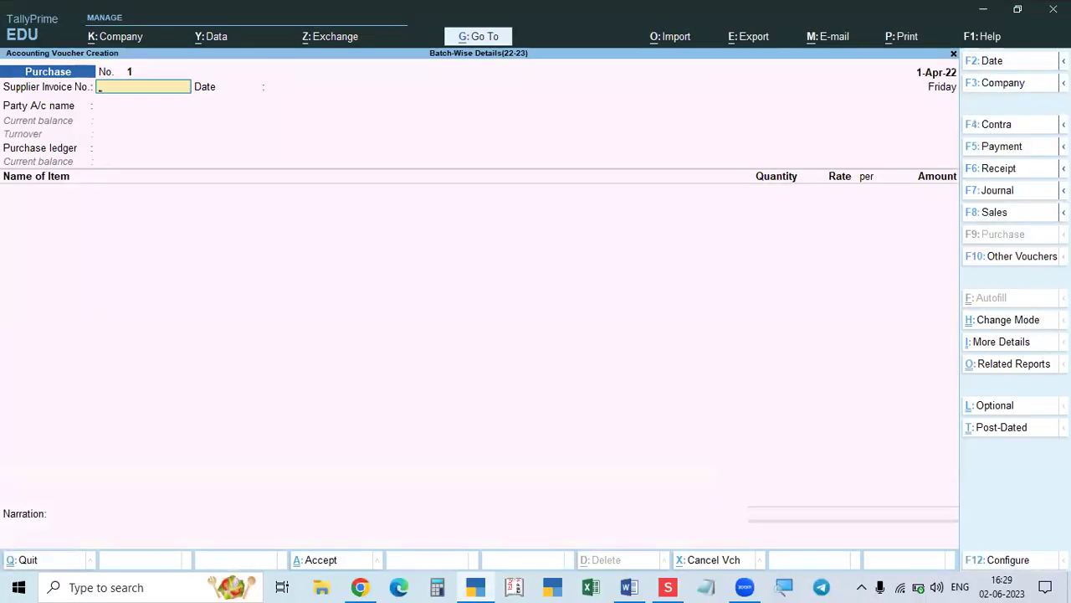
{"action": "key", "text": "F2"}
{"action": "key", "text": "BackSpace"}
{"action": "type", "text": "2.4"}
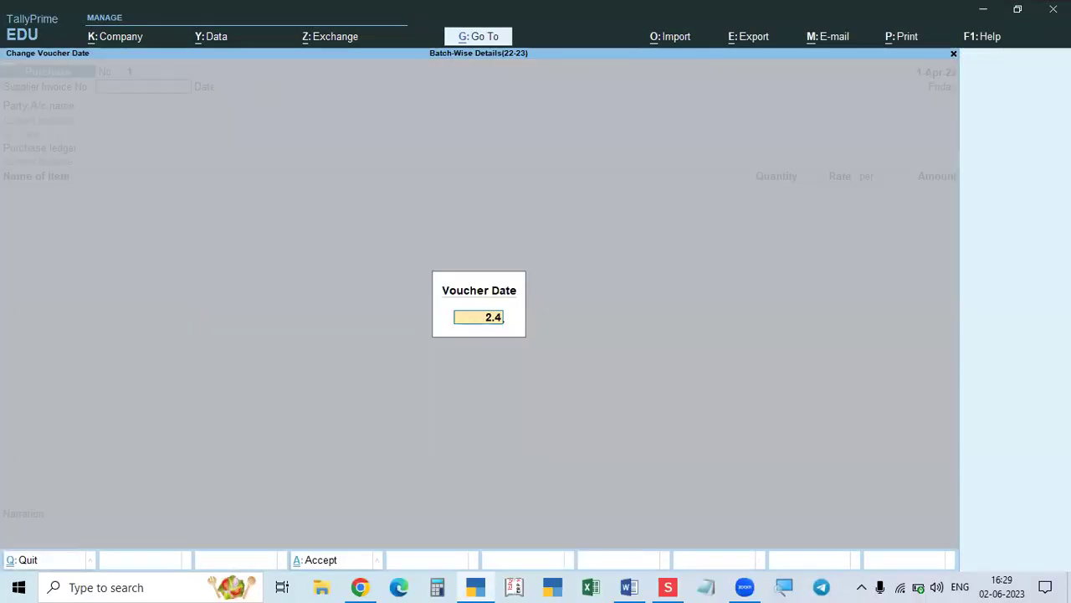
{"action": "key", "text": "BackSpace"}
{"action": "type", "text": "6"}
{"action": "key", "text": "Return"}
- Enter supplier invoice number 64 and keep its date as 2-Jun-22
{"action": "type", "text": "64"}
{"action": "key", "text": "Return"}
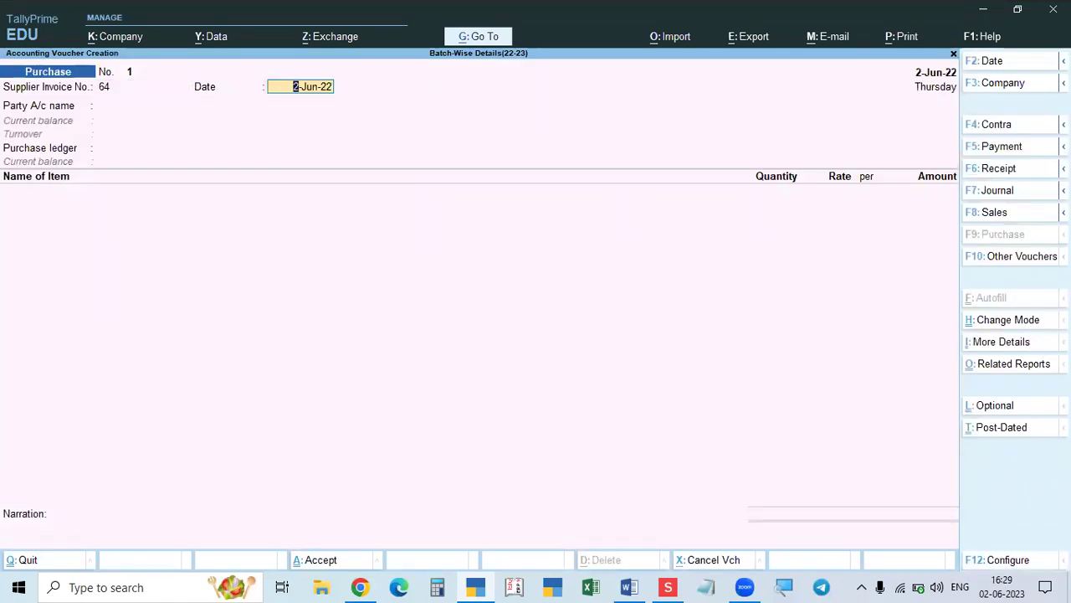
{"action": "key", "text": "Return"}
- Check the supplier in Word, choose Amran Medicals as the party, accept its details, and select Purchases as the purchase ledger
{"action": "key", "text": "alt+Tab"}
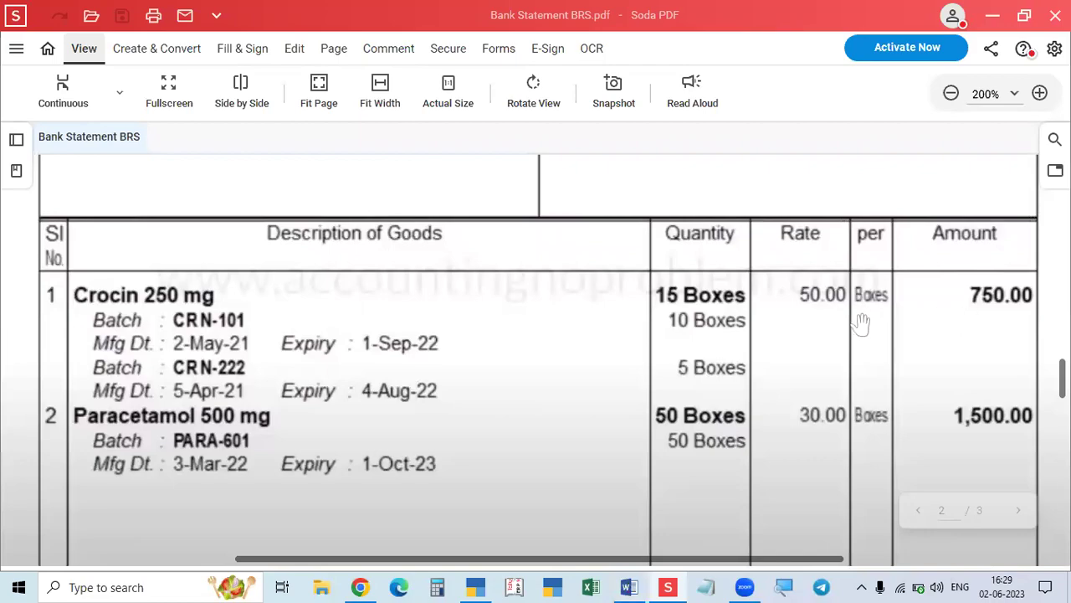
{"action": "key", "text": "alt+Tab"}
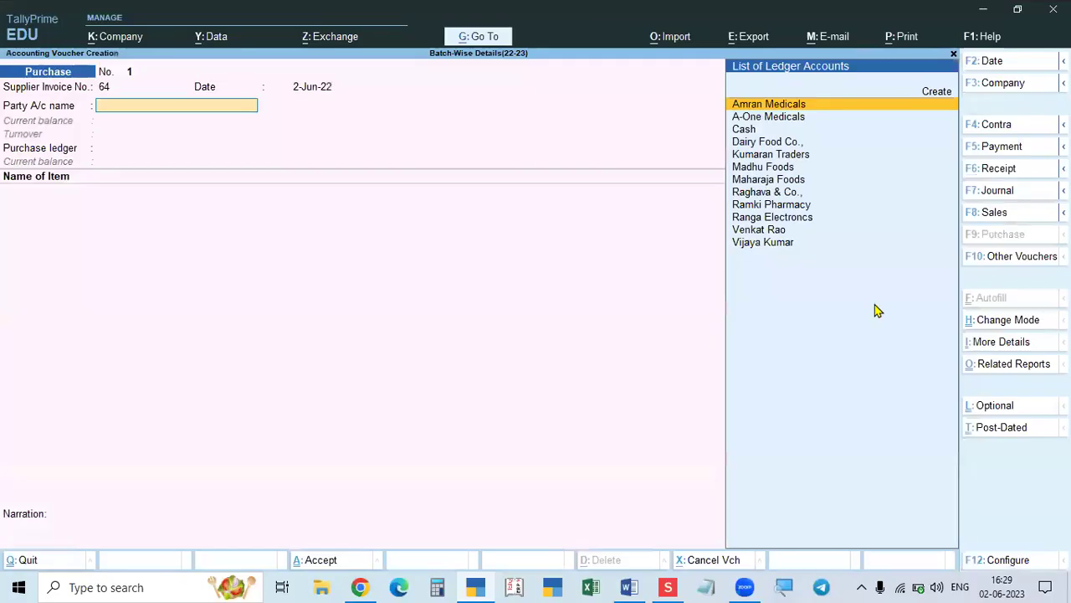
{"action": "left_click", "coordinate": [629, 587]}
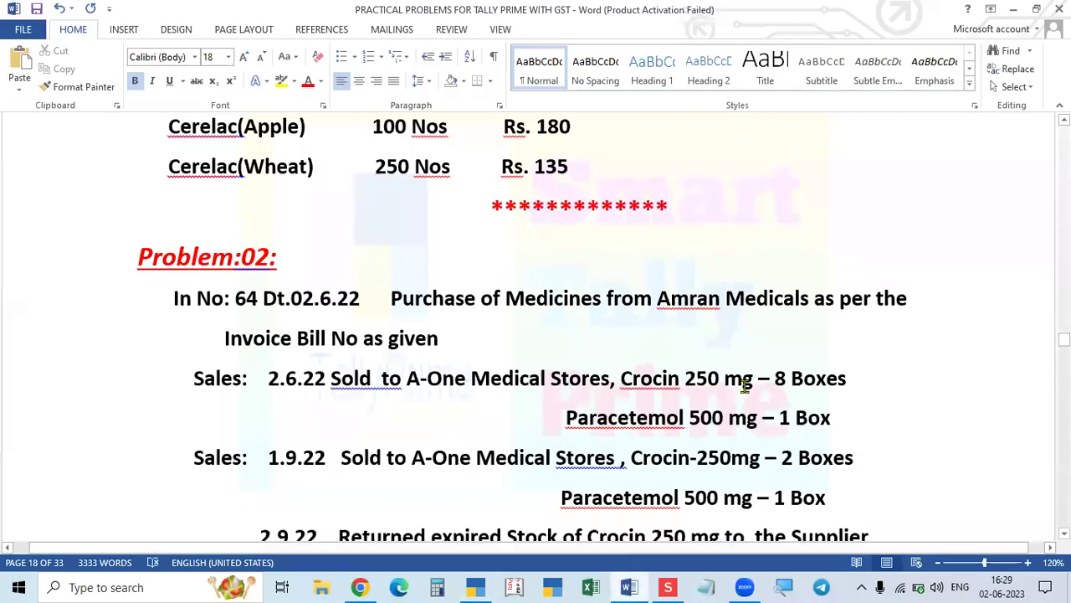
{"action": "key", "text": "alt+Tab"}
{"action": "key", "text": "alt+Tab"}
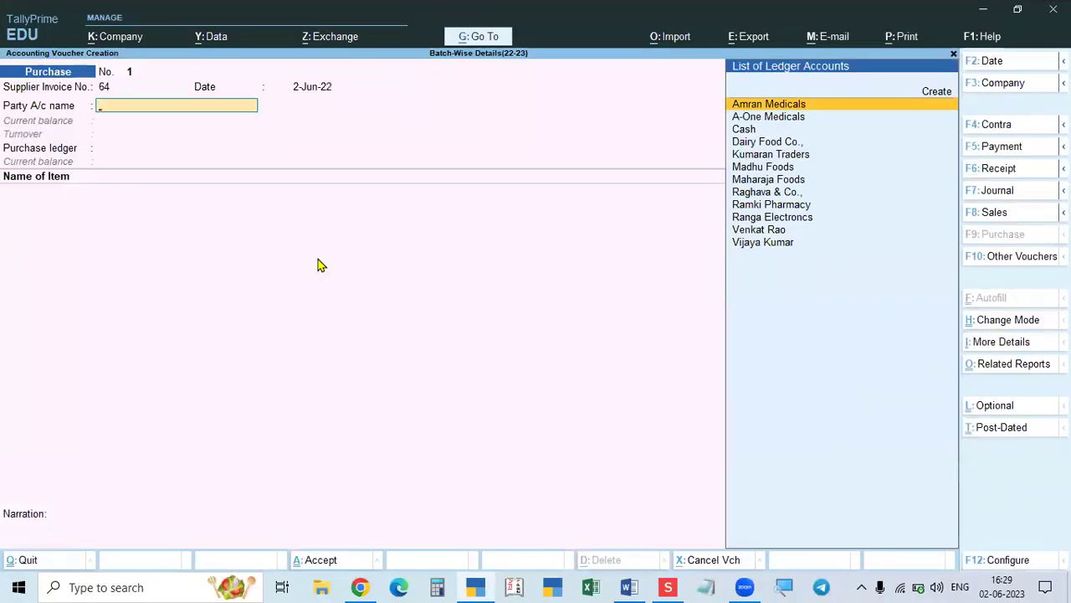
{"action": "key", "text": "Return"}
{"action": "key", "text": "ctrl+a"}
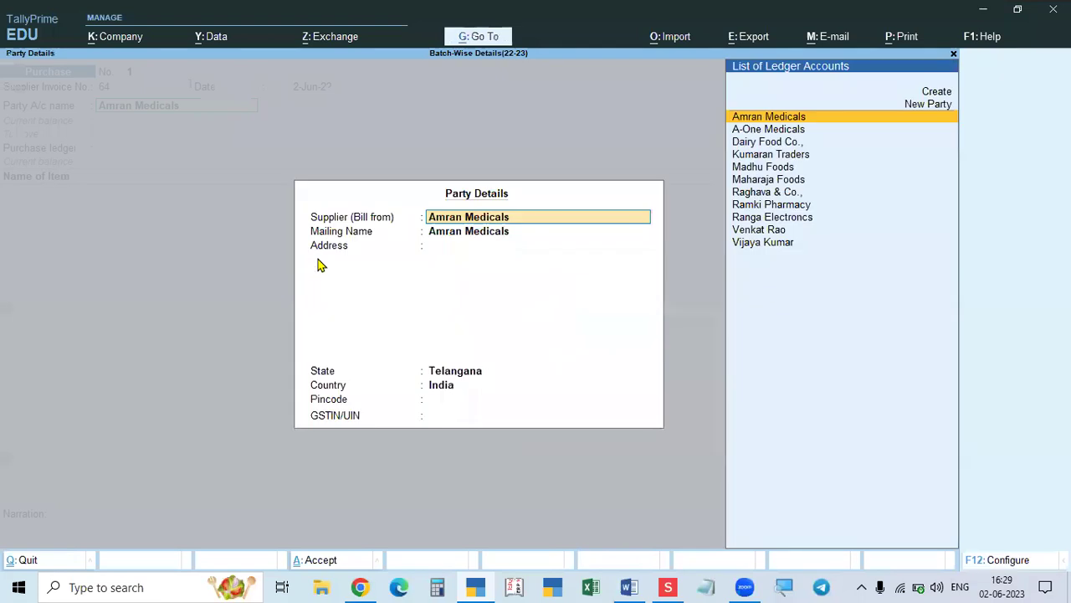
{"action": "key", "text": "ctrl+a"}
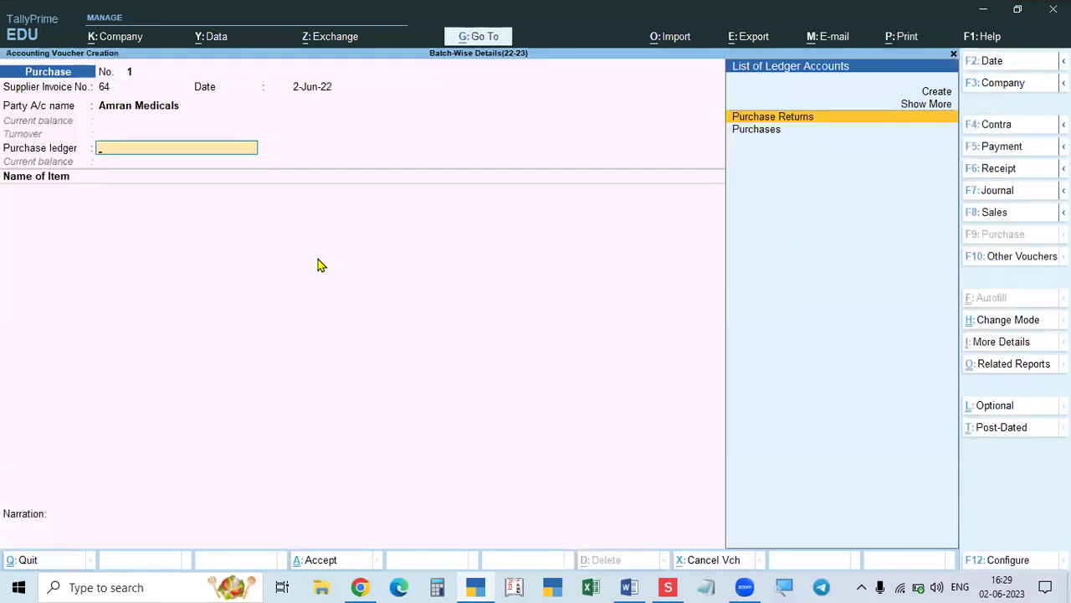
{"action": "key", "text": "Down"}
{"action": "key", "text": "Return"}
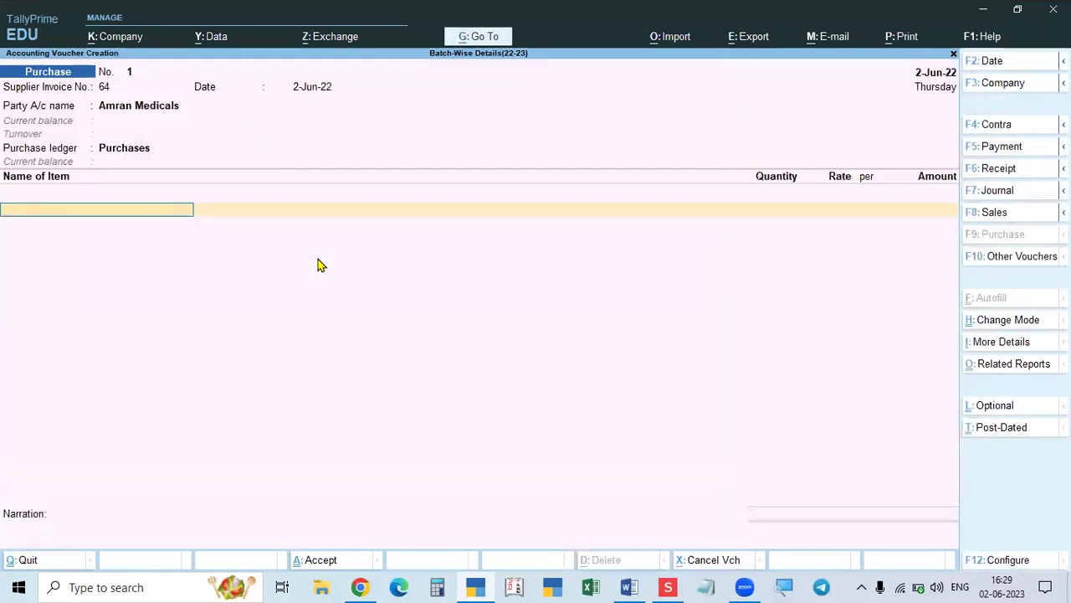
- Check the first medicine on the invoice in Soda PDF and add Crocin 250 Mg as the first item in the TallyPrime voucher
{"action": "key", "text": "alt+Tab"}
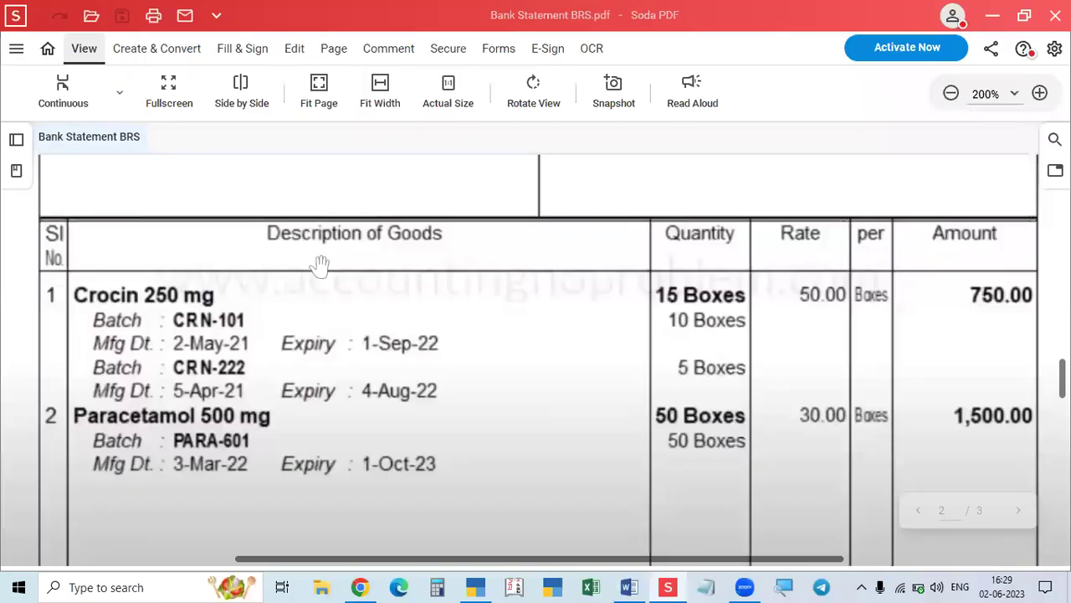
{"action": "key", "text": "alt+Tab"}
{"action": "type", "text": "Cro"}
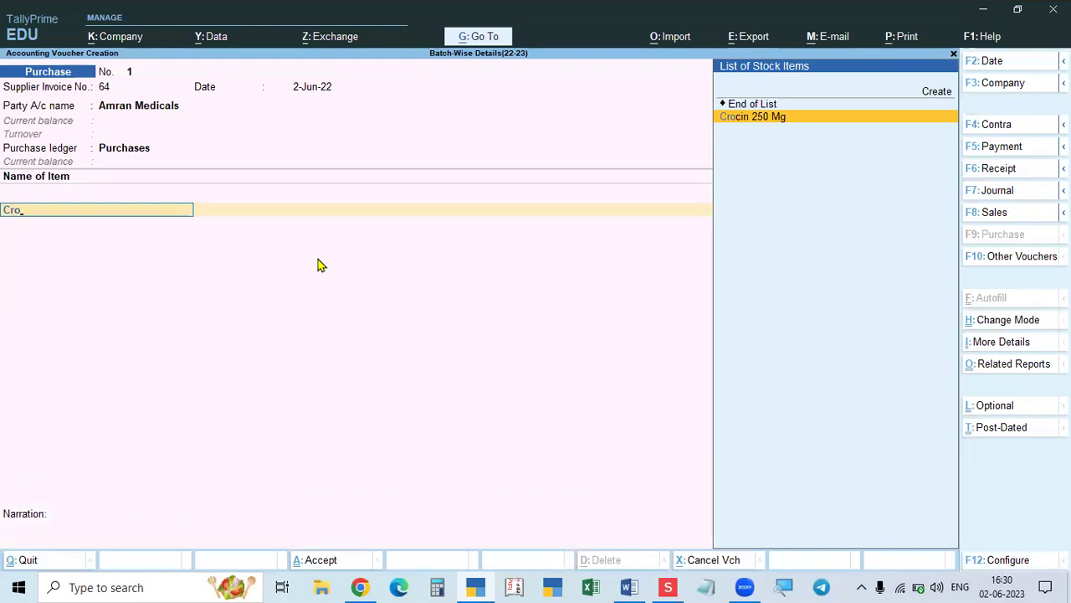
{"action": "key", "text": "Return"}
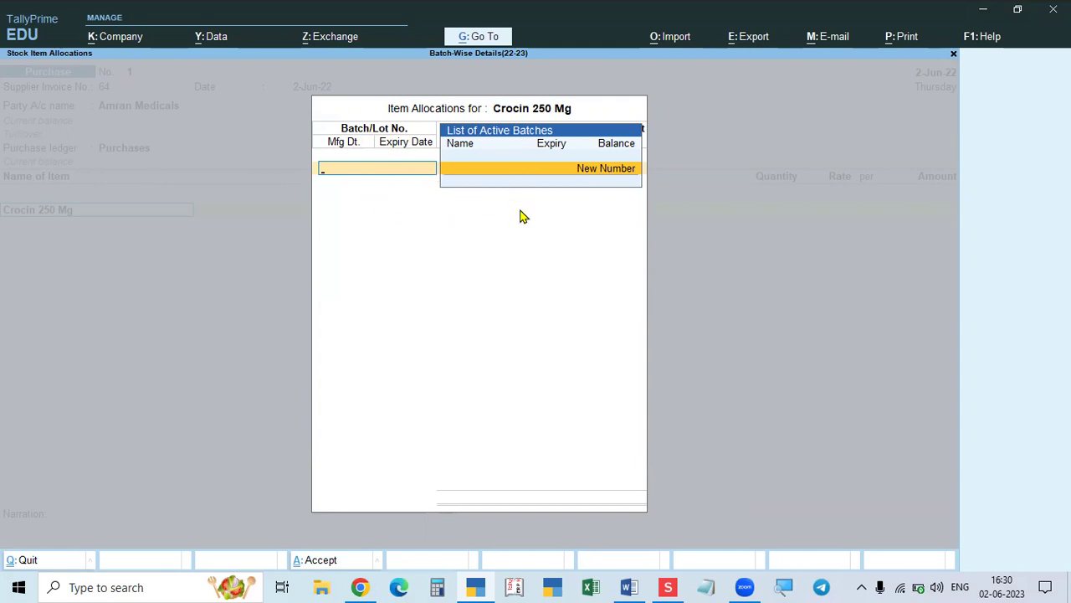
- Create a new batch numbered CRN-101 for Crocin 250 Mg, taking the batch number from the invoice in Soda PDF
{"action": "left_click", "coordinate": [587, 172]}
{"action": "key", "text": "alt+Tab"}
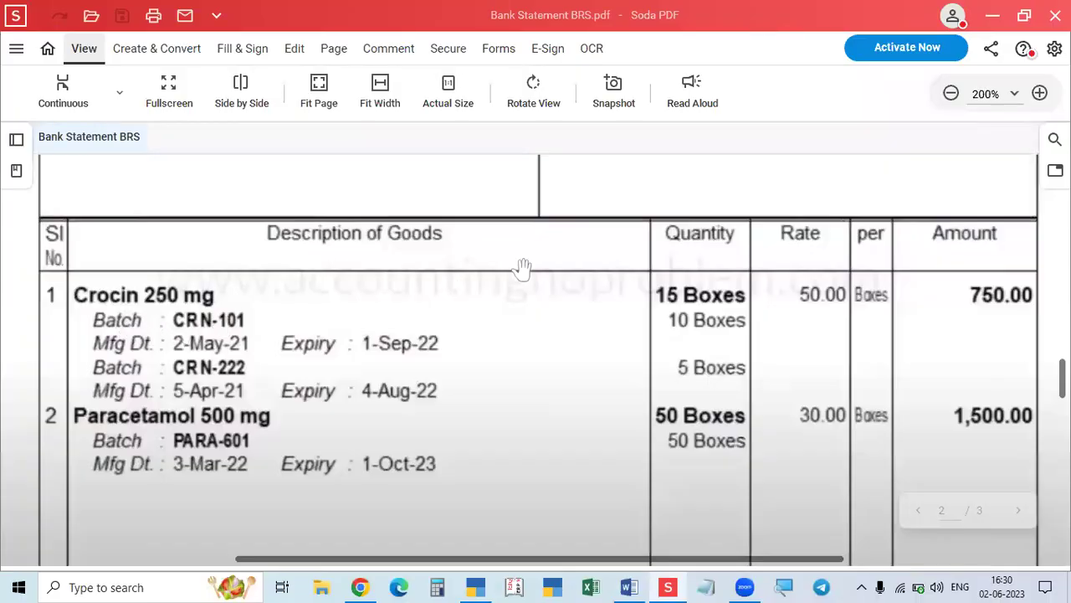
{"action": "key", "text": "alt+Tab"}
{"action": "type", "text": "CRN"}
{"action": "type", "text": "01"}
{"action": "key", "text": "Return"}
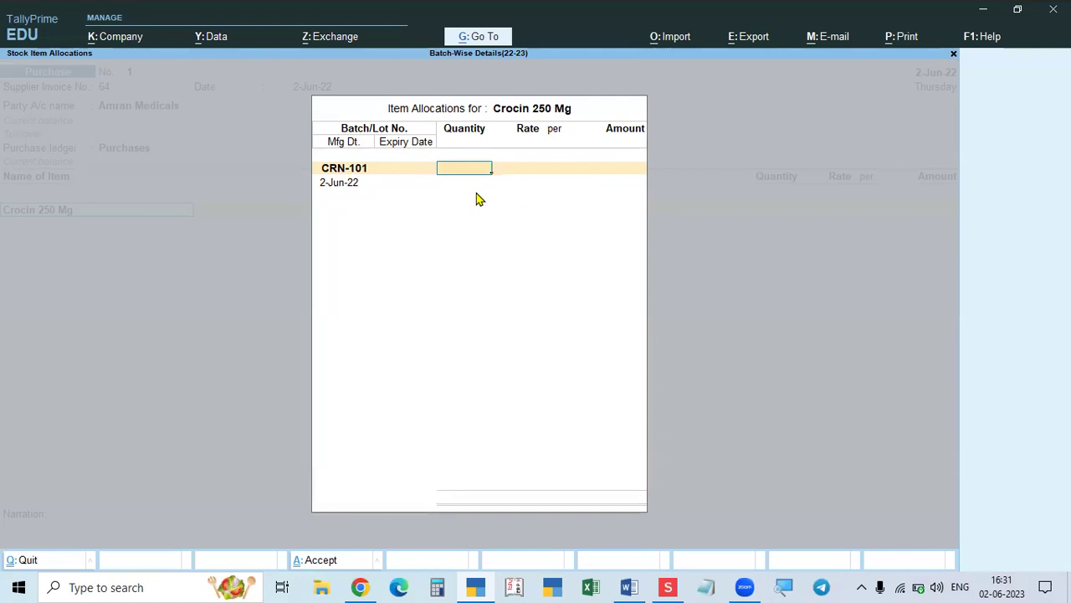
- Enter 10 bx at a rate of 50 per bx for batch CRN-101, checking the quantity and rate on the Soda PDF invoice
{"action": "key", "text": "alt+Tab"}
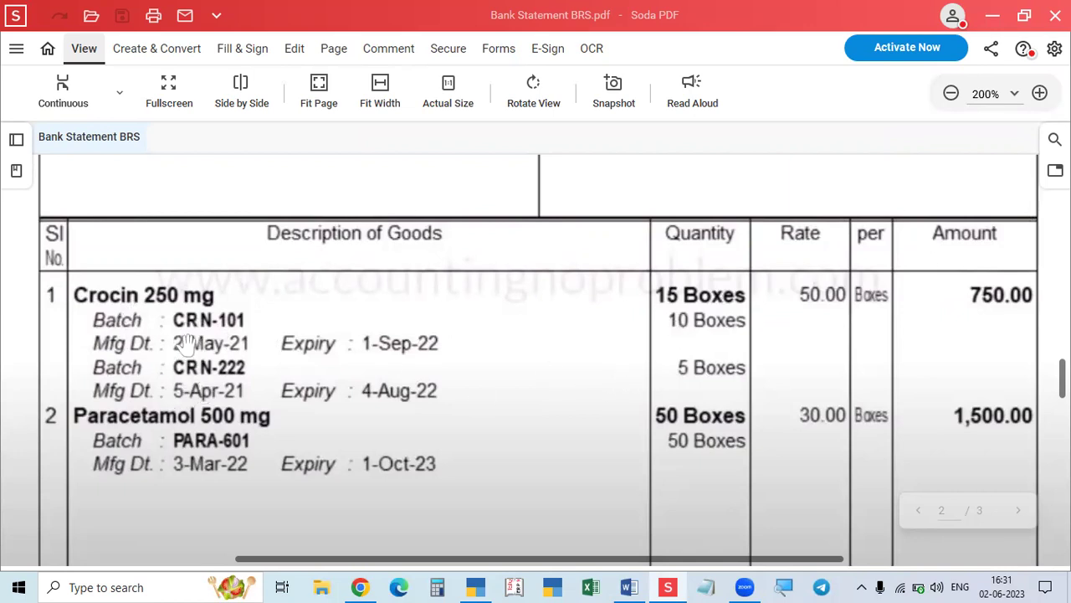
{"action": "key", "text": "alt+Tab"}
{"action": "type", "text": "5"}
{"action": "key", "text": "BackSpace"}
{"action": "key", "text": "alt+Tab"}
{"action": "key", "text": "alt+Tab"}
{"action": "type", "text": "10"}
{"action": "key", "text": "Return"}
{"action": "key", "text": "alt+Tab"}
{"action": "key", "text": "alt+Tab"}
{"action": "type", "text": "50"}
{"action": "key", "text": "Return"}
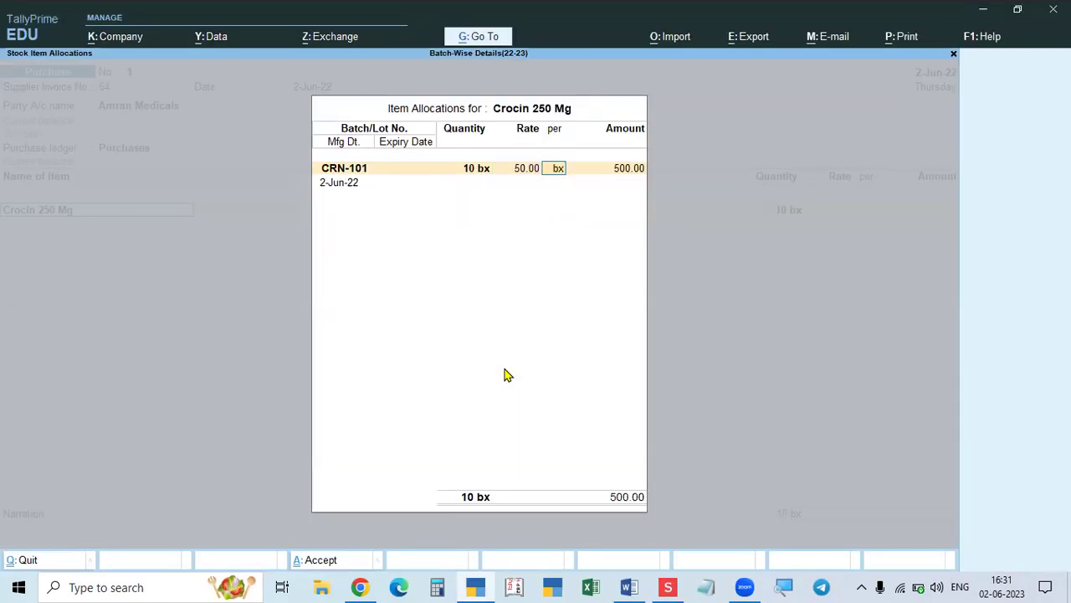
{"action": "key", "text": "Return"}
{"action": "key", "text": "Return"}
- Set batch CRN-101's manufacturing date to 2-May-22 and its expiry date to 1-Sep-22, checking the dates on the Soda PDF invoice
{"action": "key", "text": "alt+Tab"}
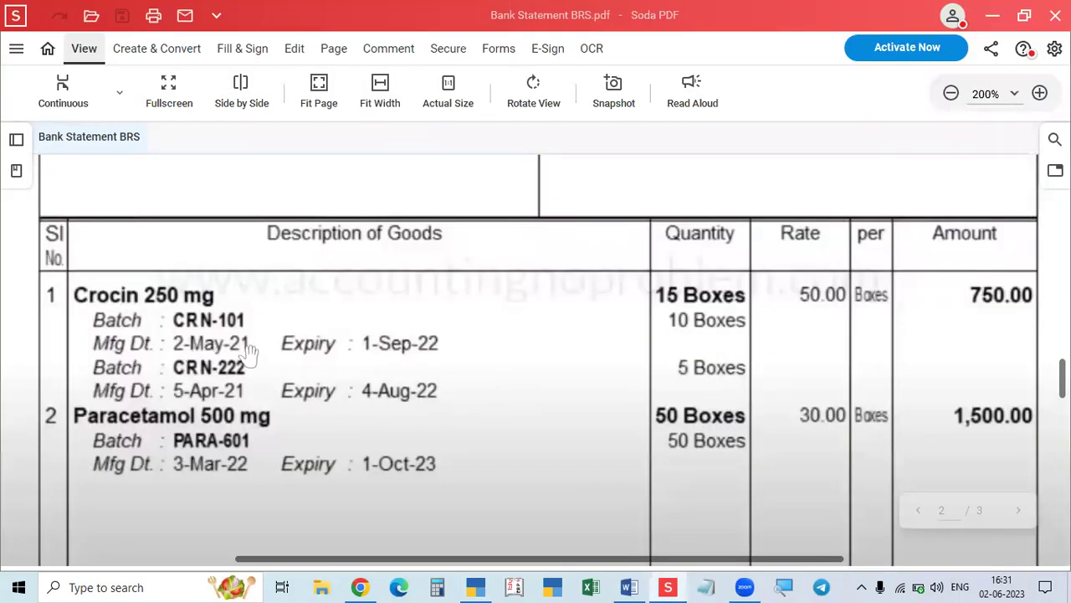
{"action": "key", "text": "alt+Tab"}
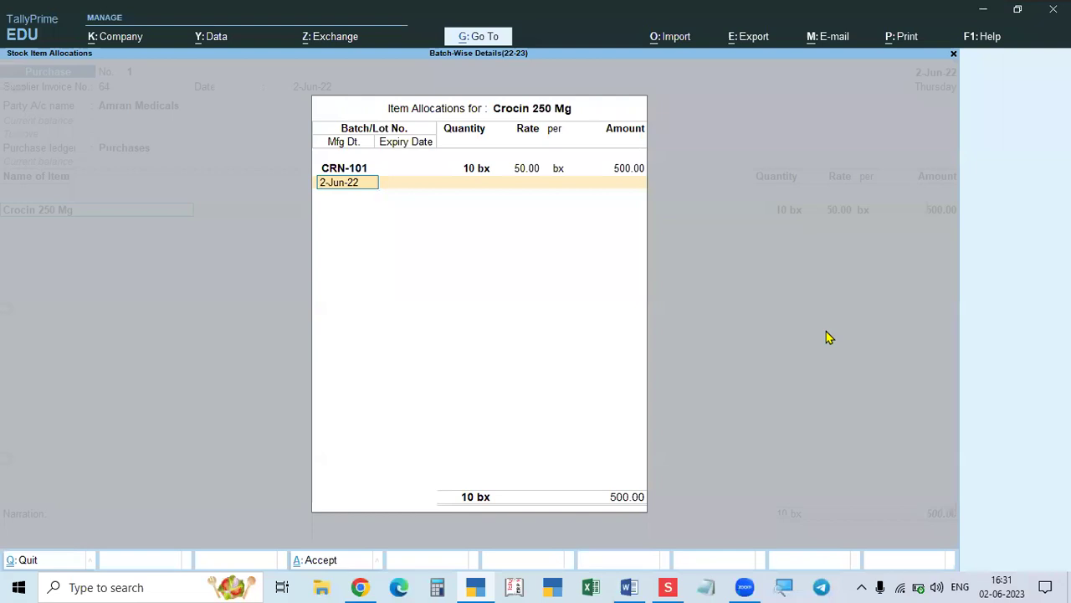
{"action": "type", "text": "2.5.22"}
{"action": "key", "text": "Return"}
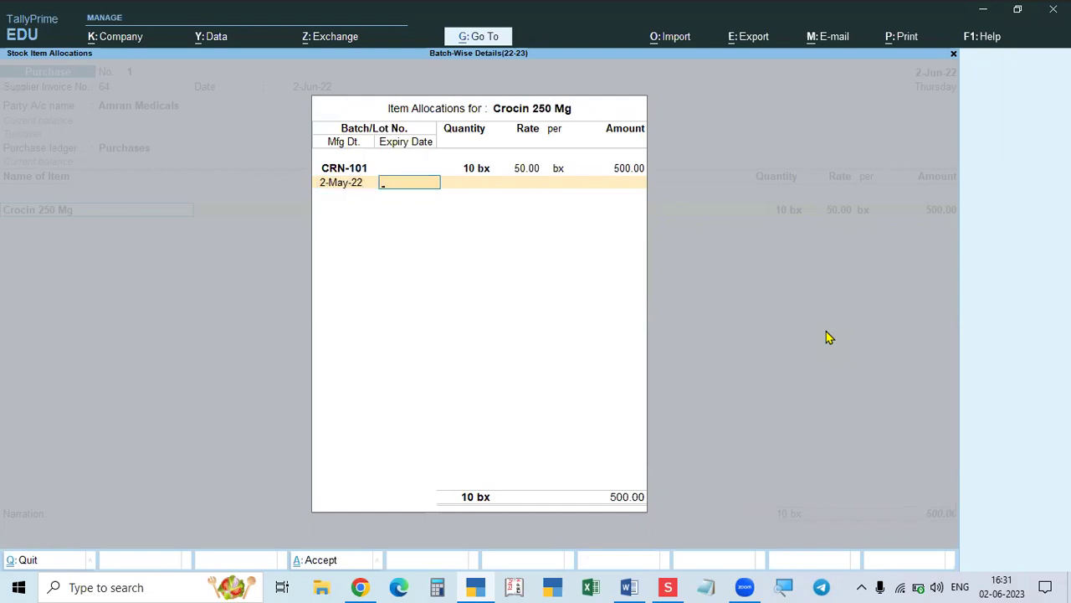
{"action": "key", "text": "alt+Tab"}
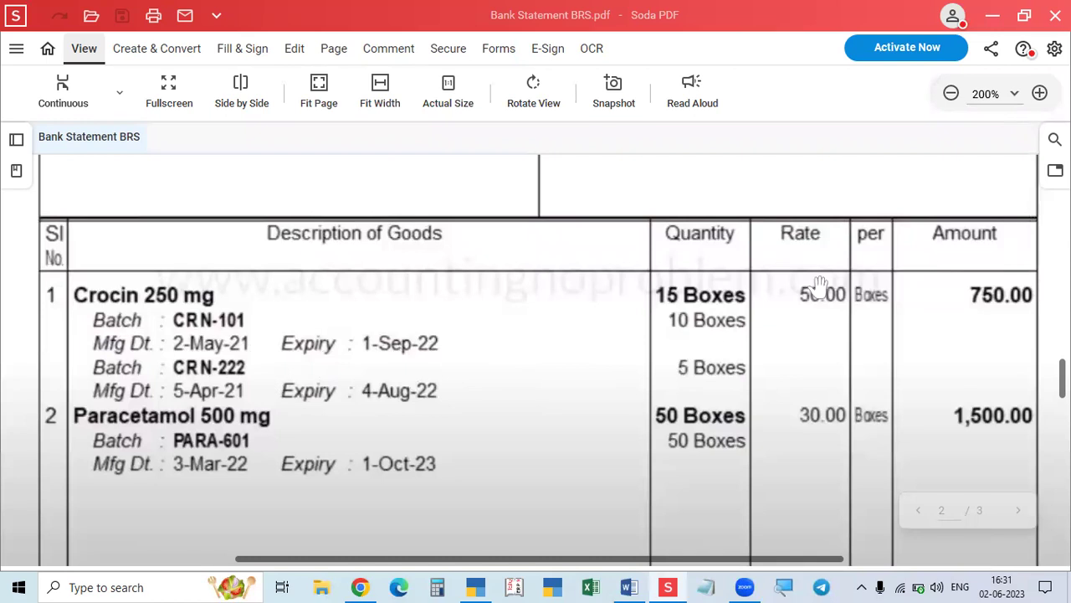
{"action": "key", "text": "alt+Tab"}
{"action": "type", "text": "1.9.22"}
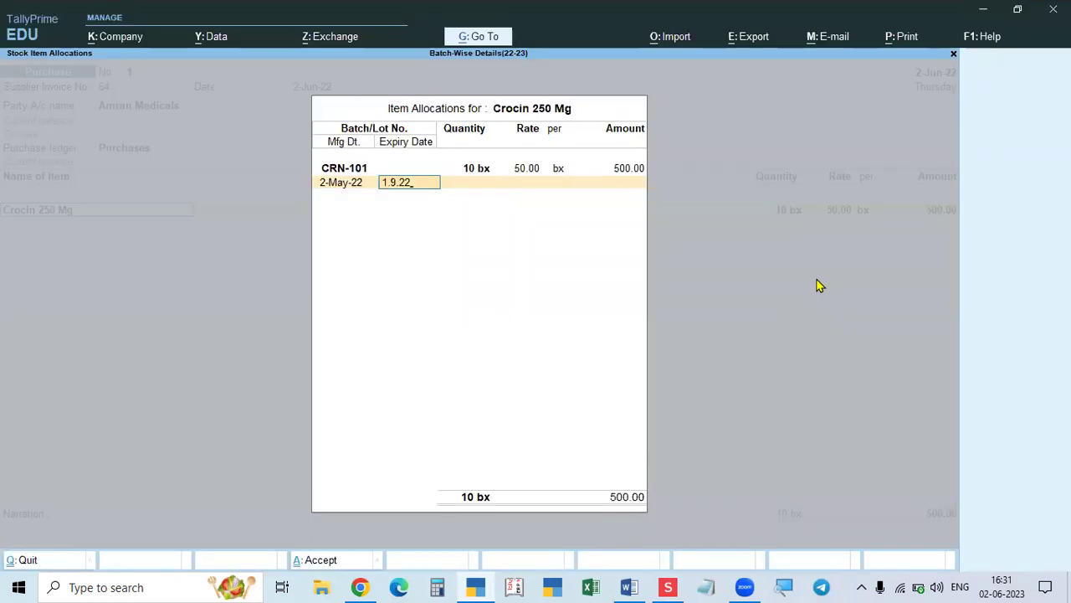
{"action": "key", "text": "Return"}
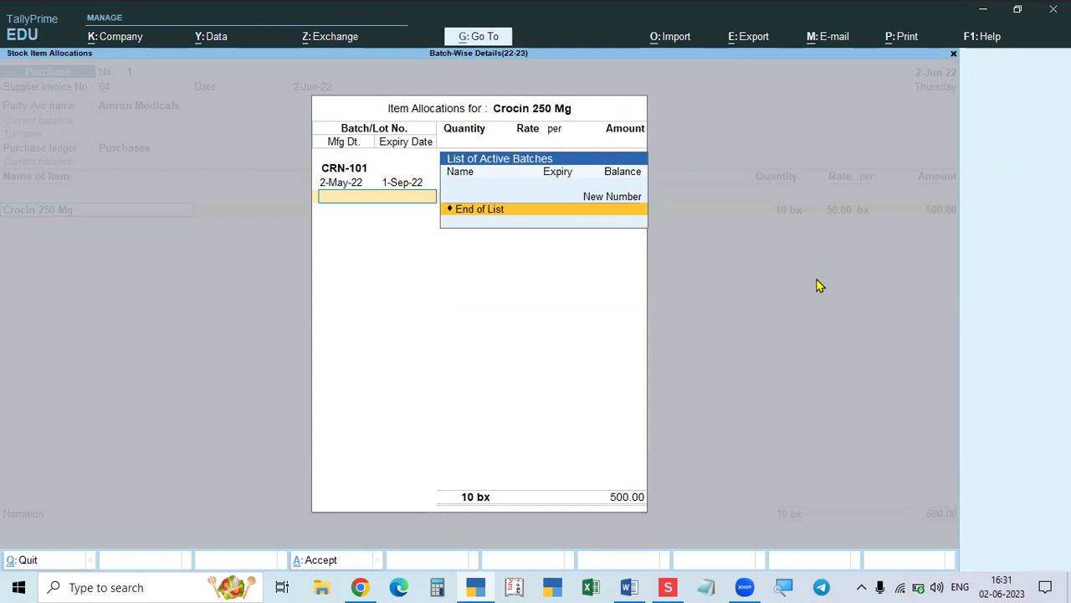
{"action": "key", "text": "alt+Tab"}
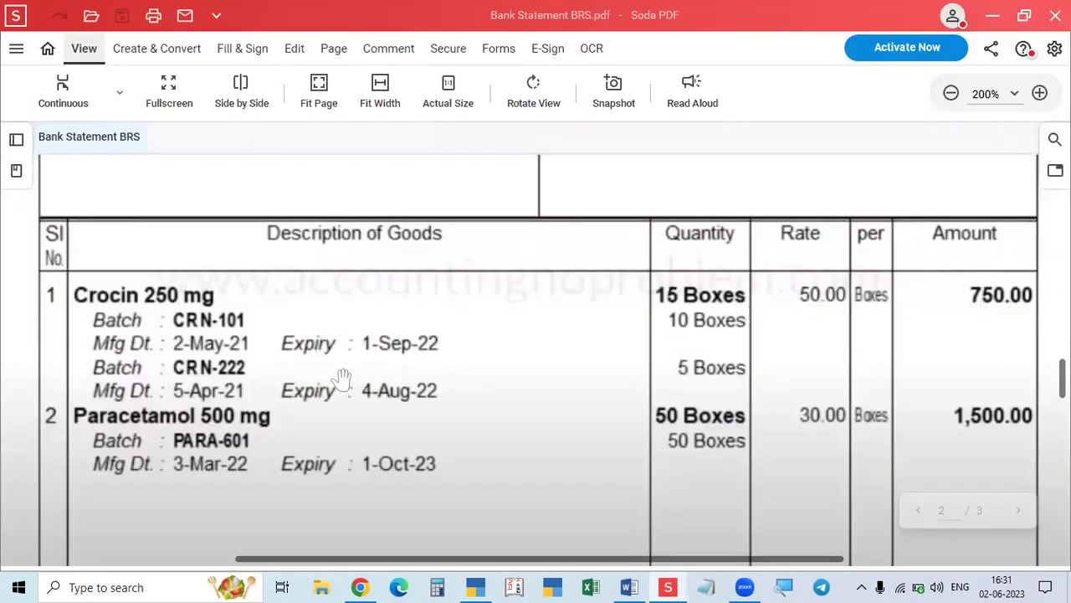
{"action": "key", "text": "alt+Tab"}
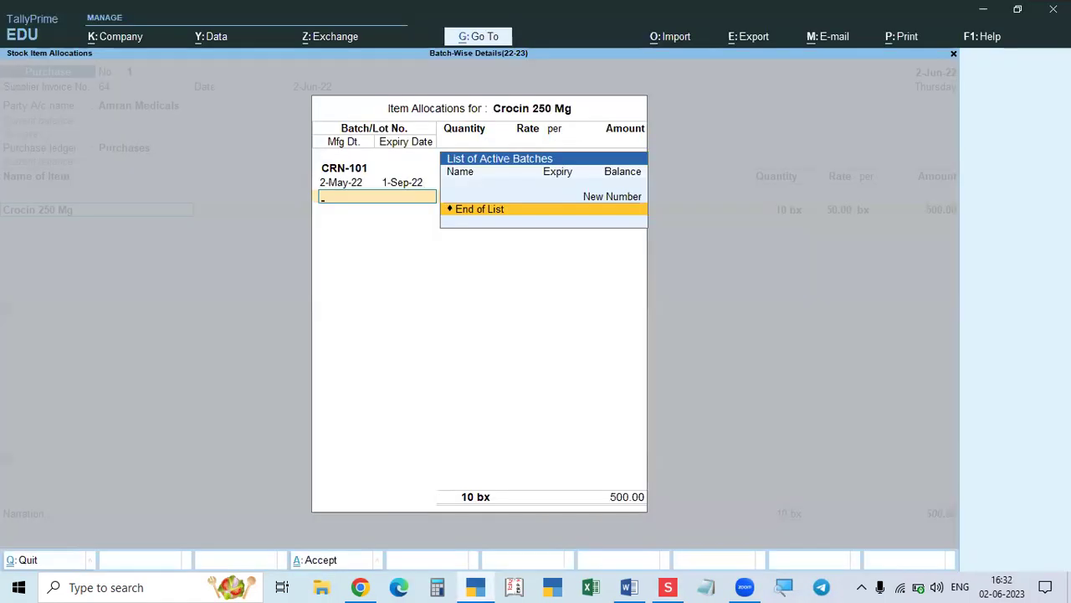
{"action": "key", "text": "Return"}
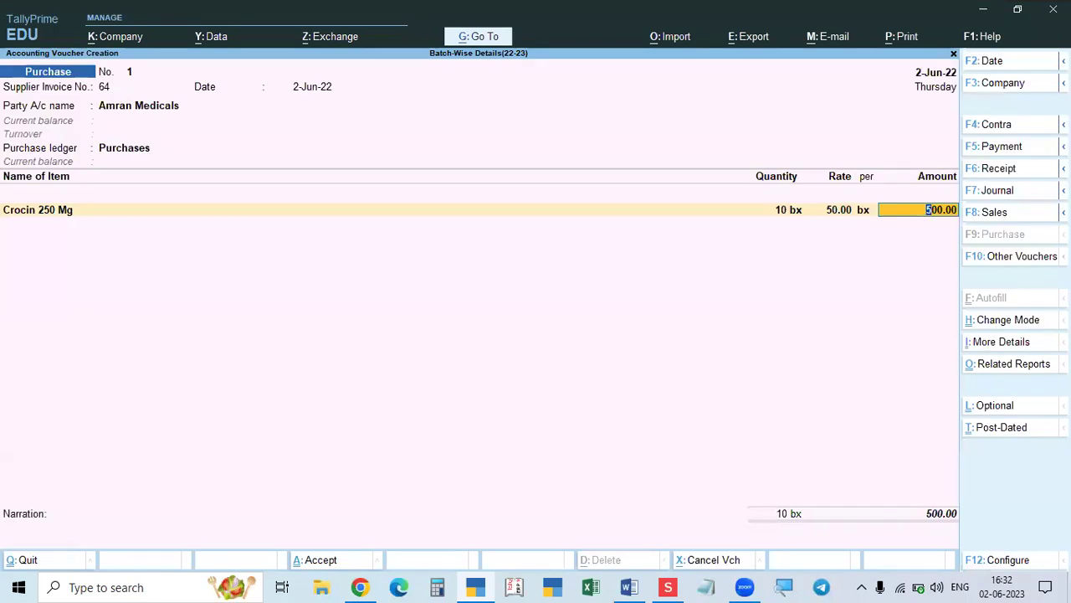
{"action": "left_click", "coordinate": [37, 210]}
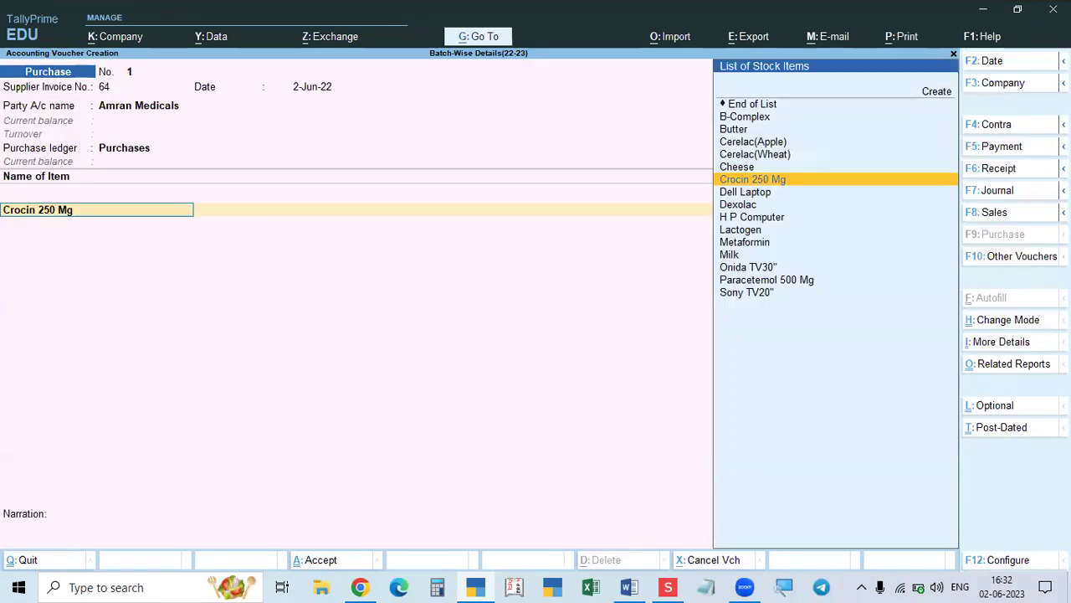
{"action": "key", "text": "Return"}
{"action": "key", "text": "Return"}
{"action": "key", "text": "Return"}
{"action": "key", "text": "Return"}
{"action": "key", "text": "Return"}
{"action": "key", "text": "Return"}
{"action": "key", "text": "Return"}
{"action": "key", "text": "Return"}
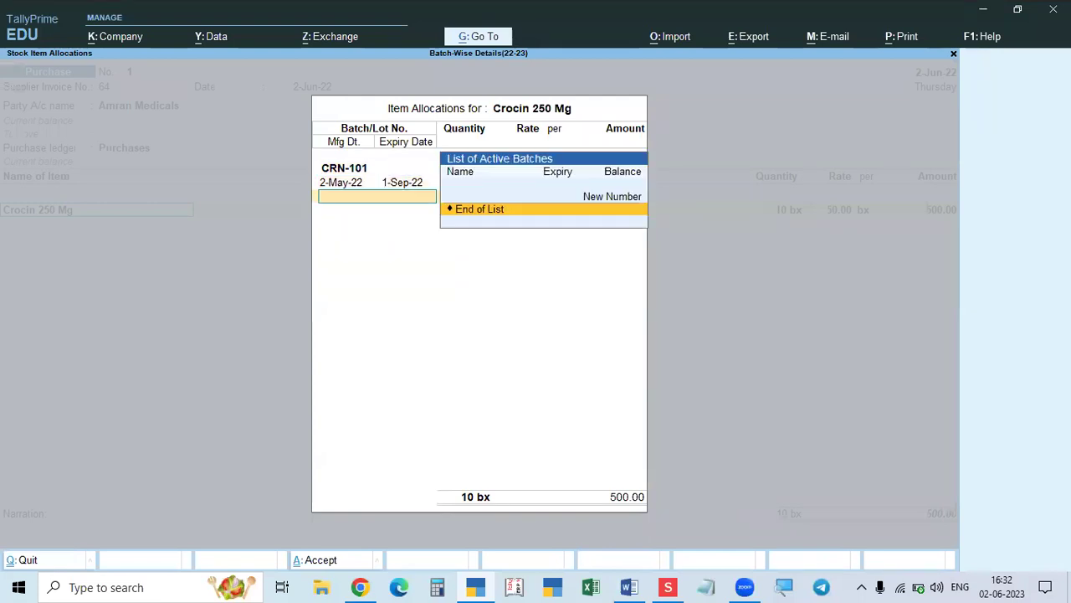
- Create a second new batch numbered CRN-222 for Crocin 250 Mg, taking the batch number from the invoice in Soda PDF
{"action": "key", "text": "Up"}
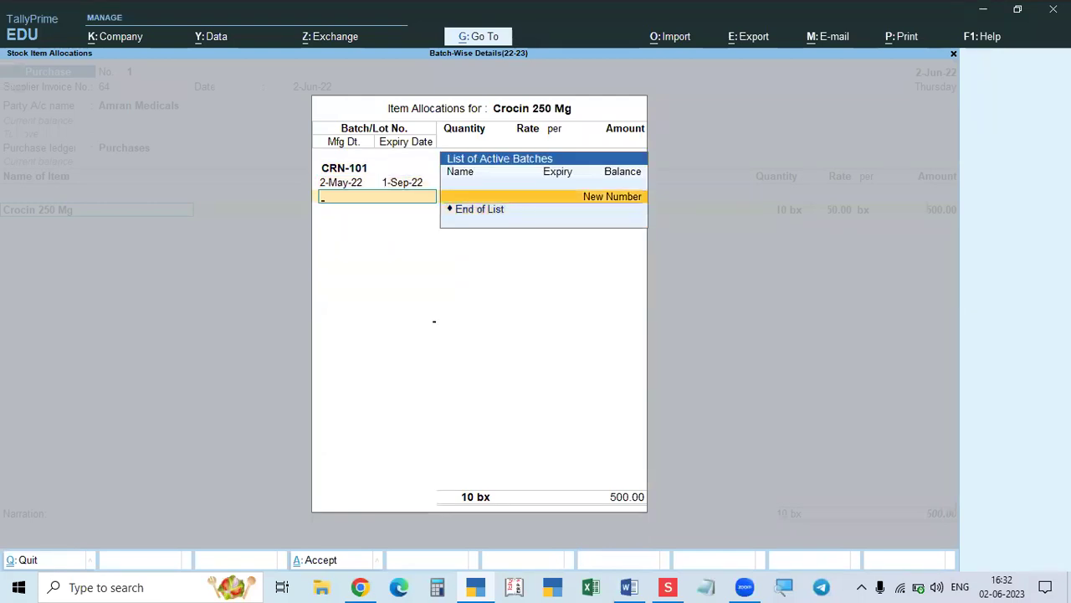
{"action": "key", "text": "Return"}
{"action": "key", "text": "alt+Tab"}
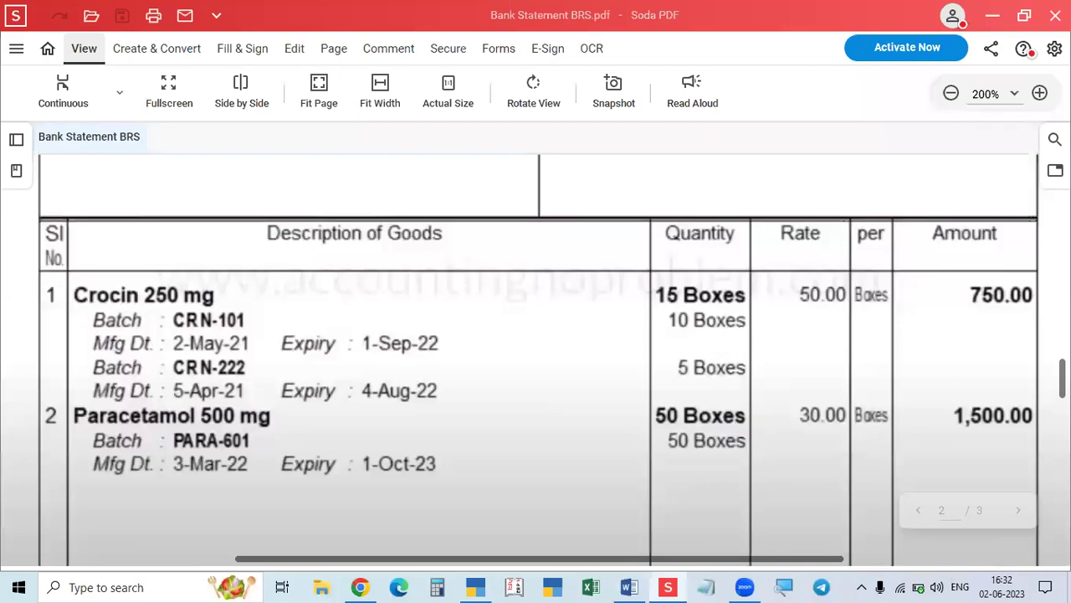
{"action": "key", "text": "alt+Tab"}
{"action": "type", "text": "C"}
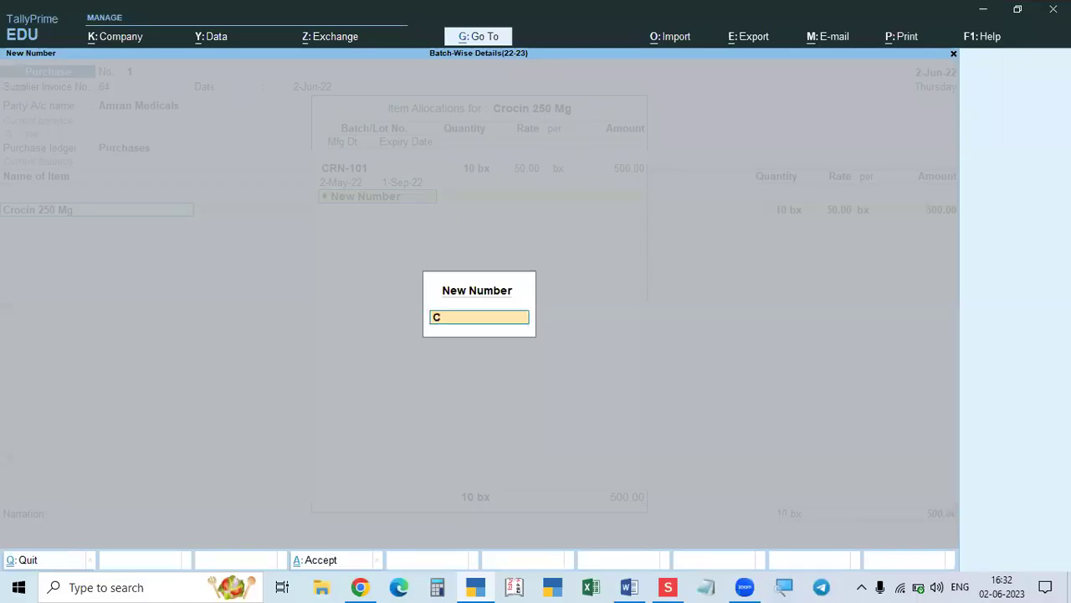
{"action": "type", "text": "RN-222"}
{"action": "key", "text": "Return"}
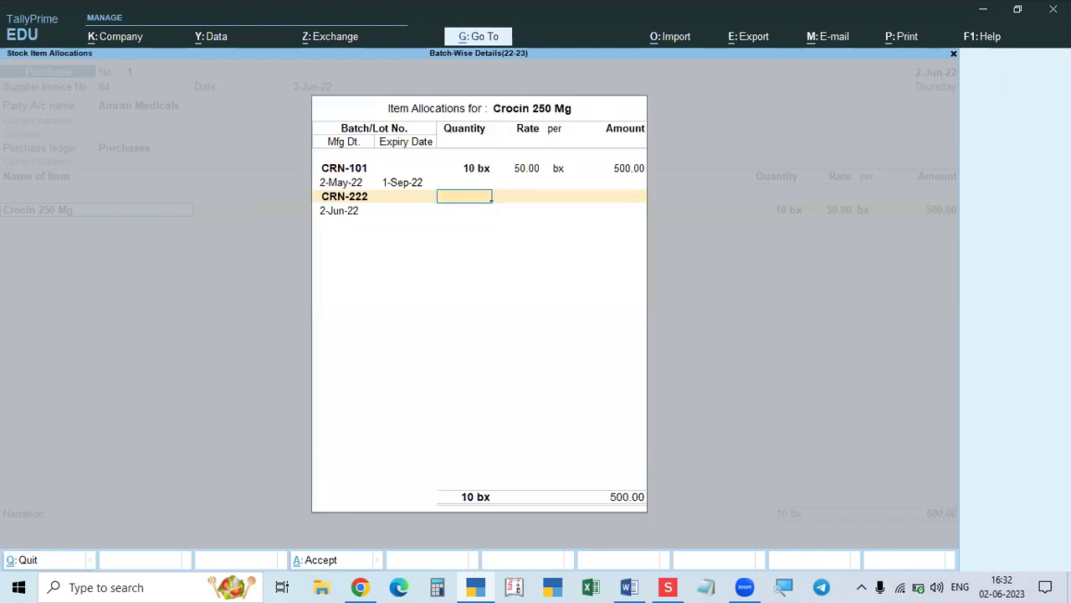
- Check the batch quantity on the Soda PDF invoice and enter 5 bx for CRN-222, accepting the rate of 50 per bx
{"action": "key", "text": "alt+Tab"}
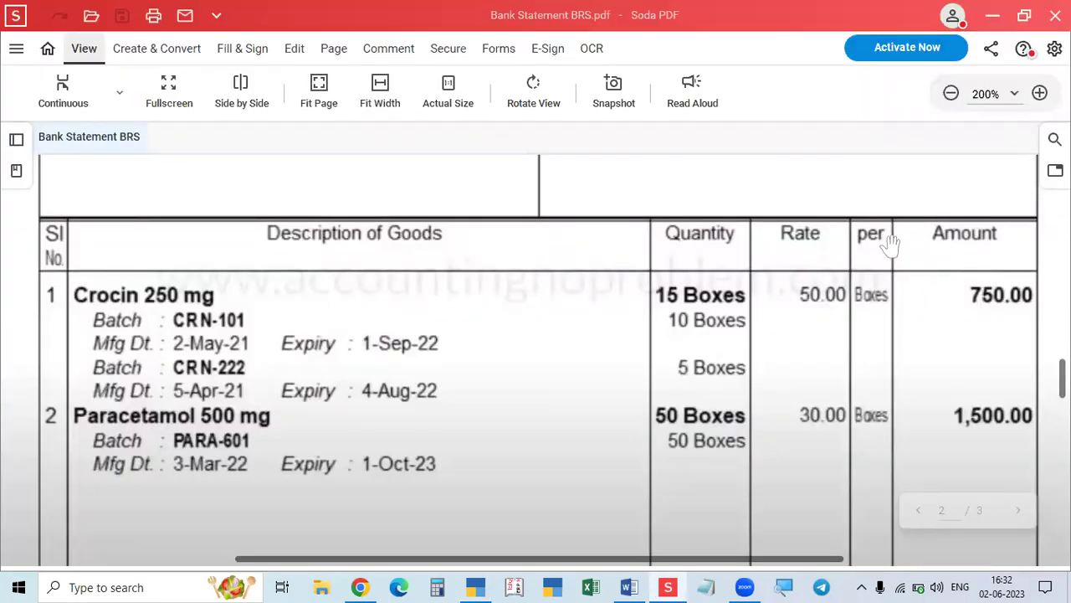
{"action": "key", "text": "alt+Tab"}
{"action": "type", "text": "5"}
{"action": "key", "text": "Return"}
{"action": "key", "text": "Return"}
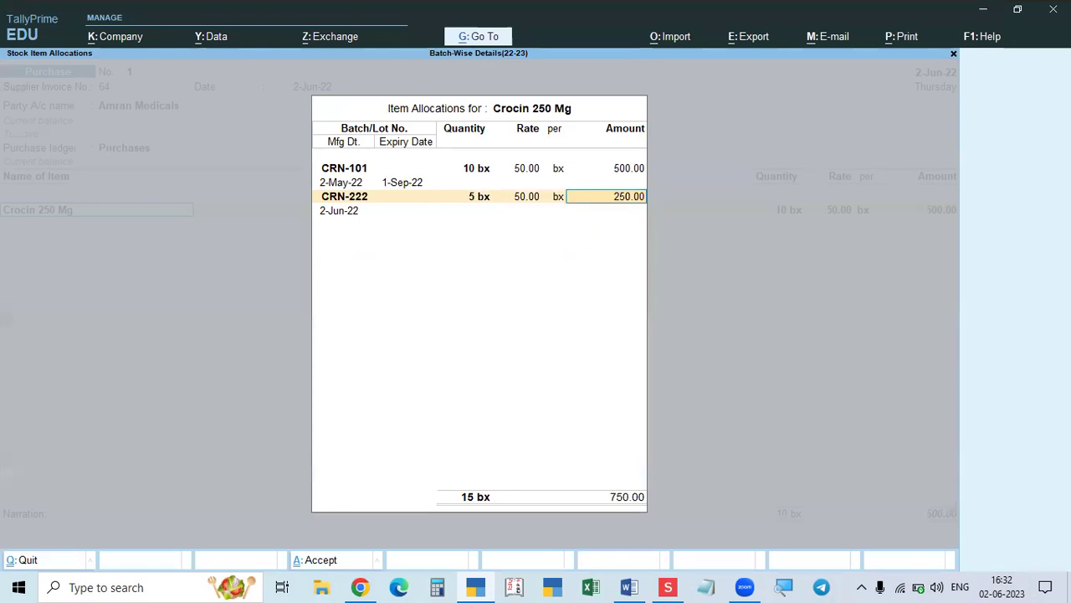
{"action": "key", "text": "Return"}
- Check the invoice in Soda PDF and set the manufacturing date of batch CRN-222 to Apr-2022
{"action": "key", "text": "alt+Tab"}
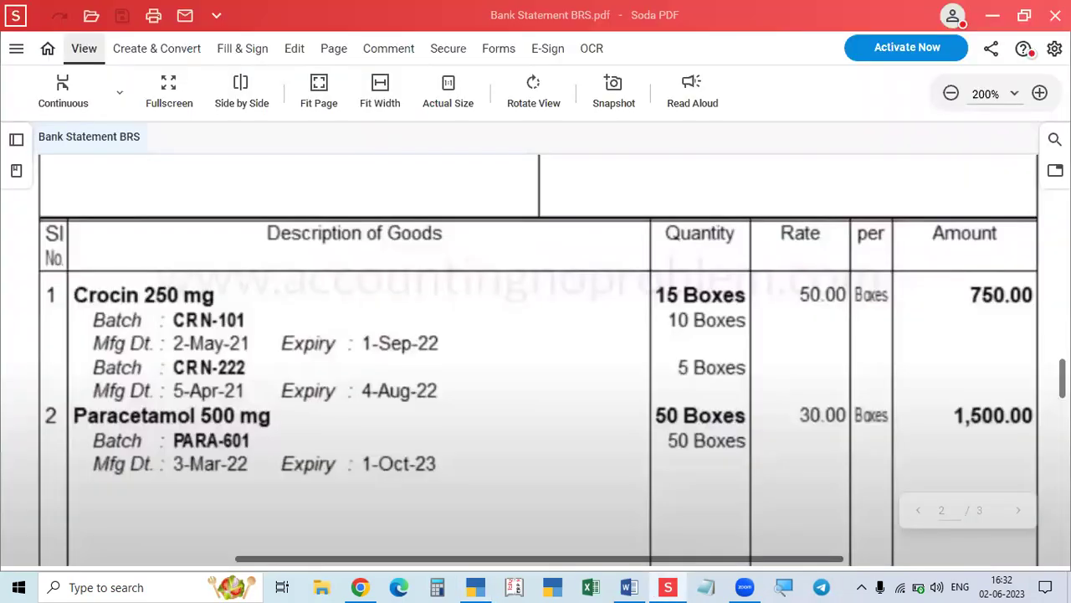
{"action": "key", "text": "alt+Tab"}
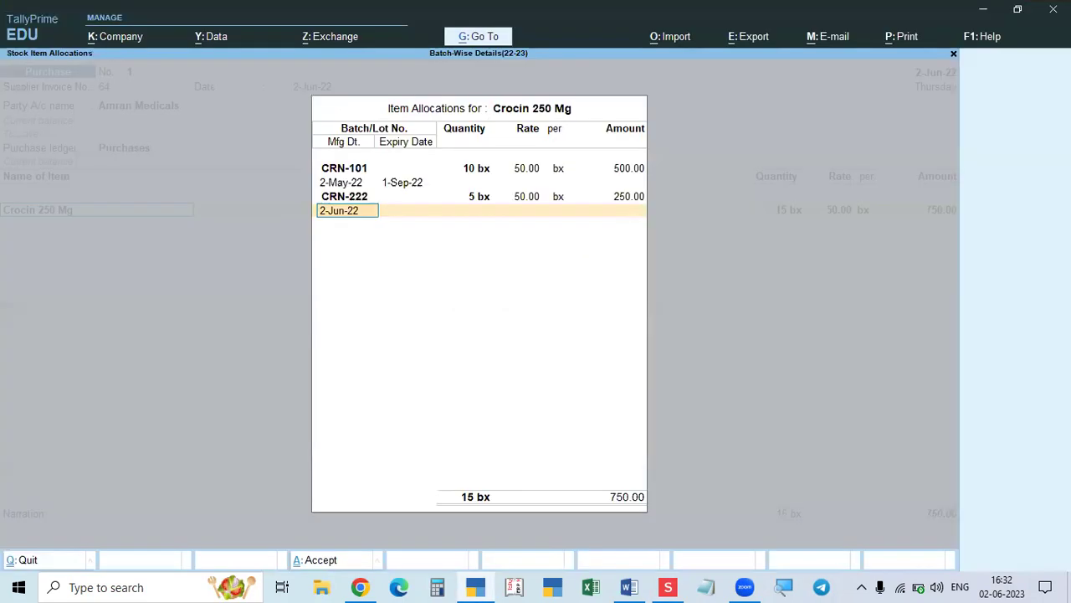
{"action": "key", "text": "alt+Tab"}
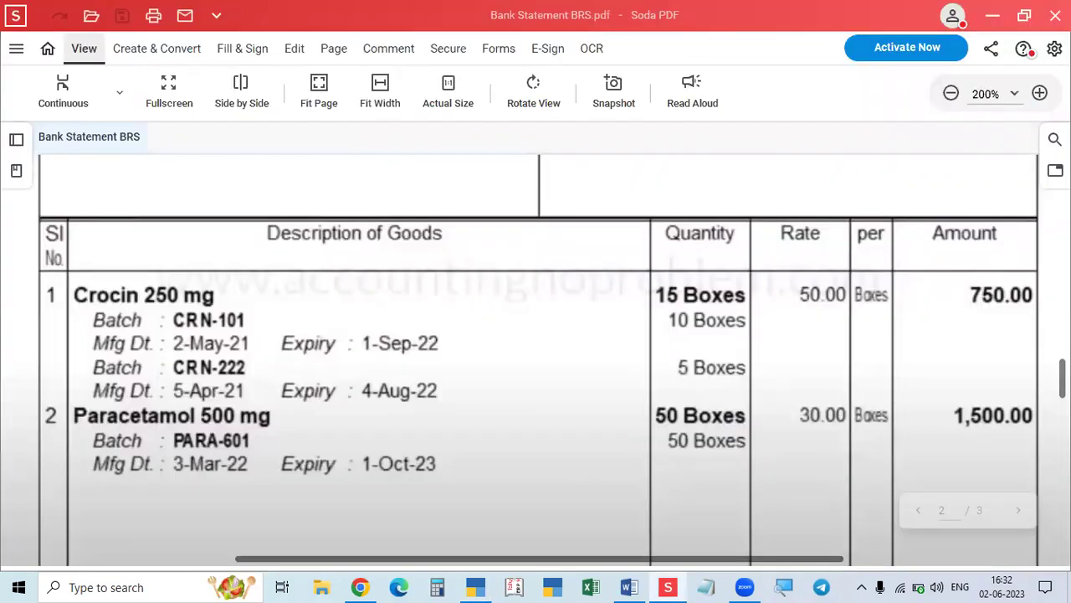
{"action": "key", "text": "alt+Tab"}
{"action": "type", "text": "1.4.2"}
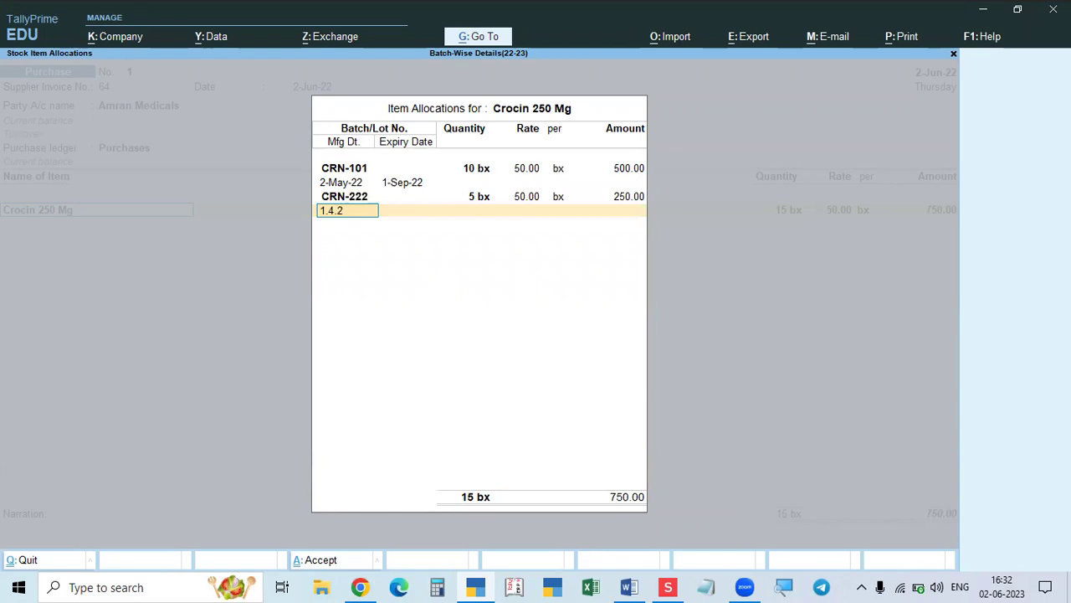
{"action": "key", "text": "alt+Tab"}
{"action": "key", "text": "alt+Tab"}
{"action": "key", "text": "Return"}
- Check the expiry on the Soda PDF invoice, enter 1.8 as CRN-222's expiry date, and accept the Crocin 250 Mg item line
{"action": "key", "text": "alt+Tab"}
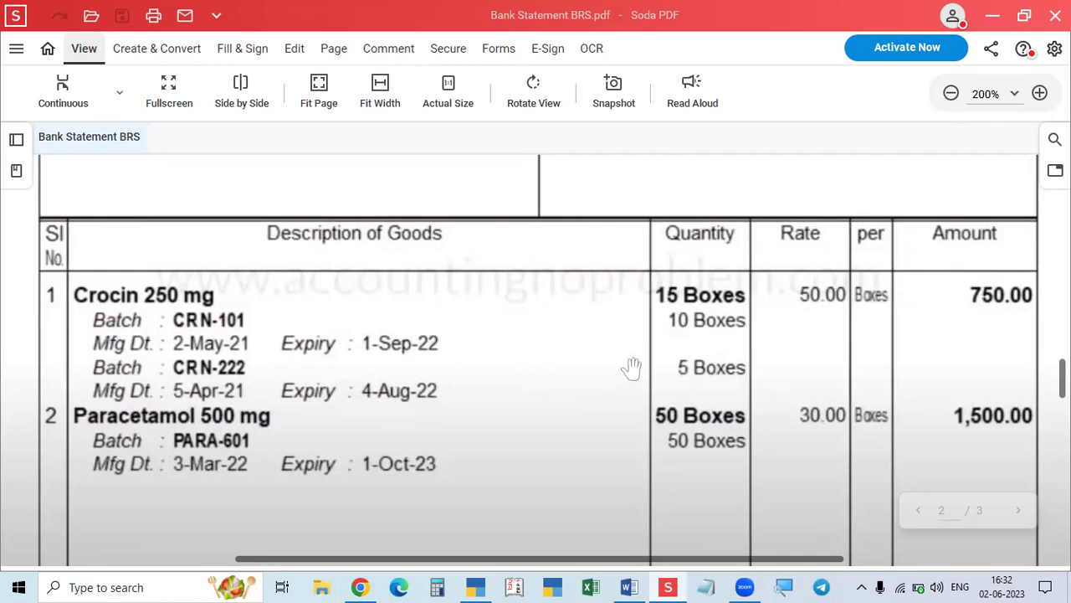
{"action": "key", "text": "alt+Tab"}
{"action": "key", "text": "alt+Tab"}
{"action": "key", "text": "alt+Tab"}
{"action": "type", "text": "1-8"}
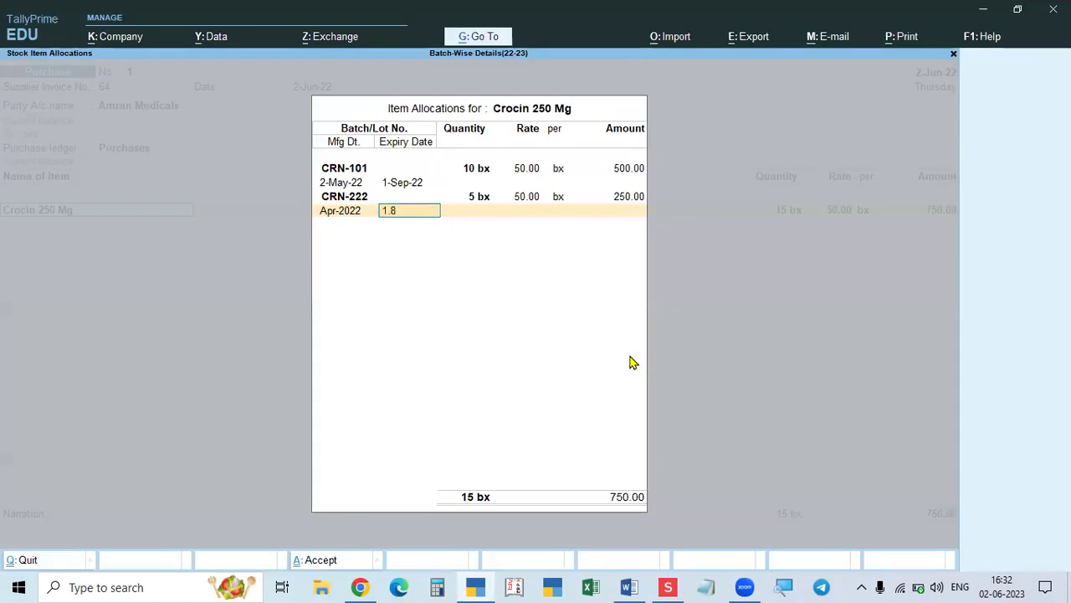
{"action": "key", "text": "Return"}
{"action": "key", "text": "Return"}
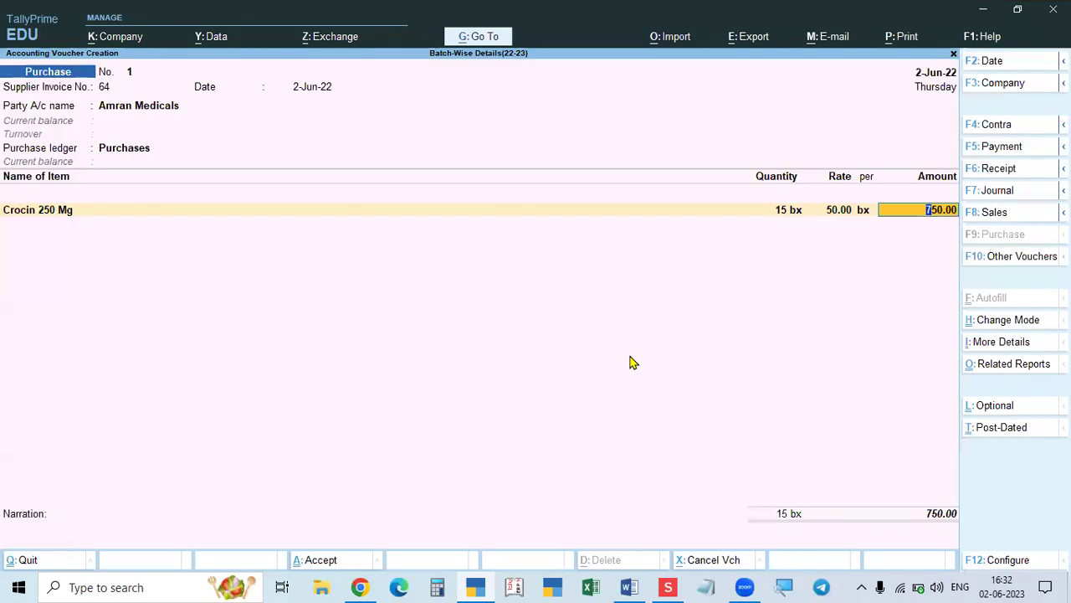
{"action": "key", "text": "Return"}
- Check the second medicine on the Soda PDF invoice and add Paracetemol 500 Mg as the next item in the TallyPrime voucher
{"action": "key", "text": "alt+Tab"}
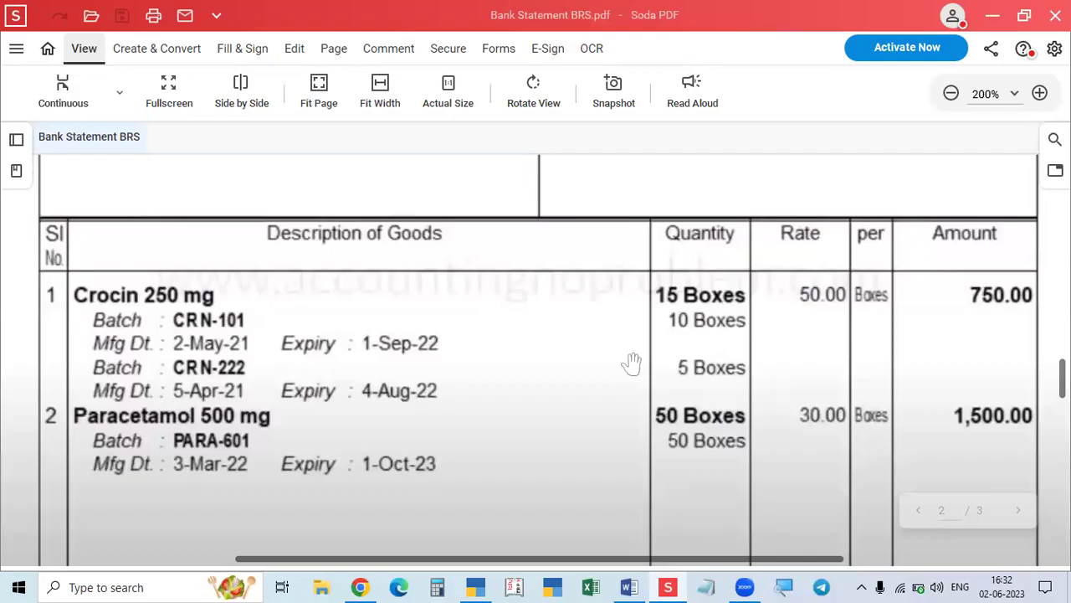
{"action": "key", "text": "alt+Tab"}
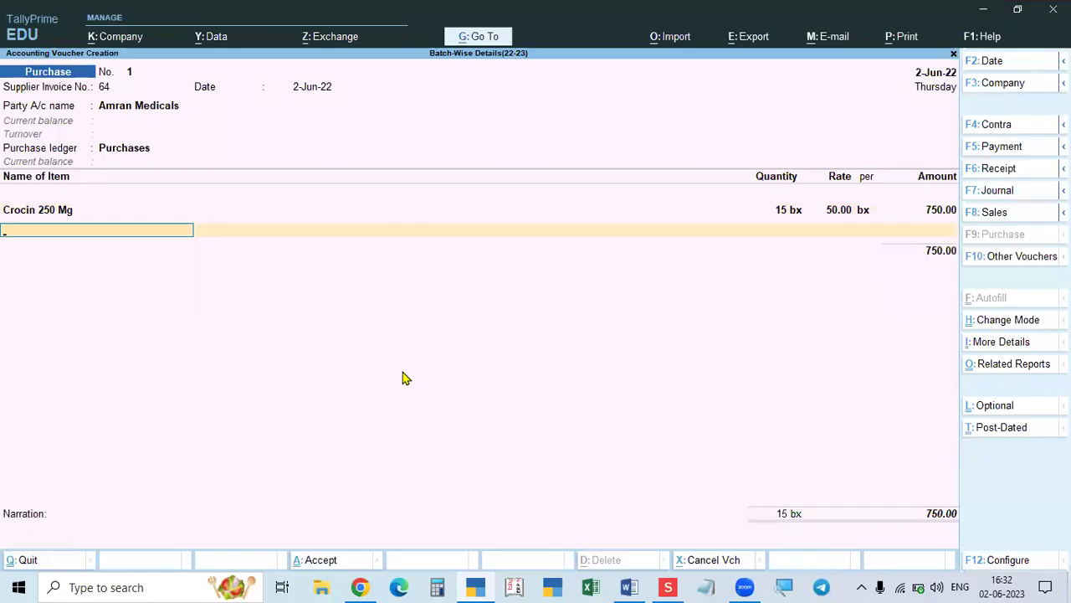
{"action": "key", "text": "alt+Tab"}
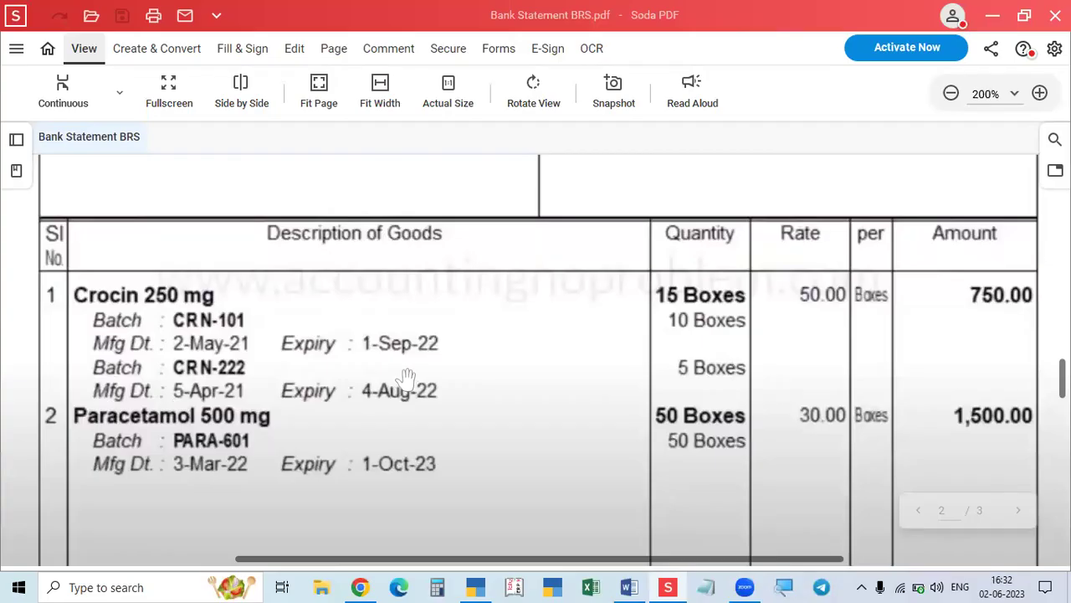
{"action": "key", "text": "alt+Tab"}
{"action": "type", "text": "Pa"}
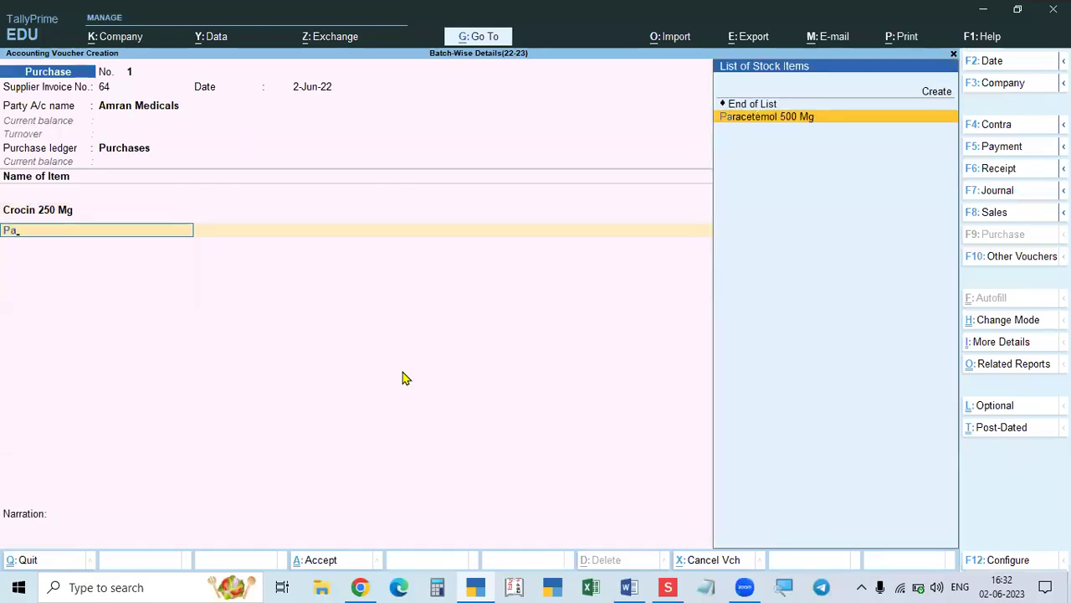
{"action": "key", "text": "Return"}
- Create a new batch numbered PARA-601 for Paracetemol 500 Mg, taking the batch number from the invoice in Soda PDF
{"action": "key", "text": "Return"}
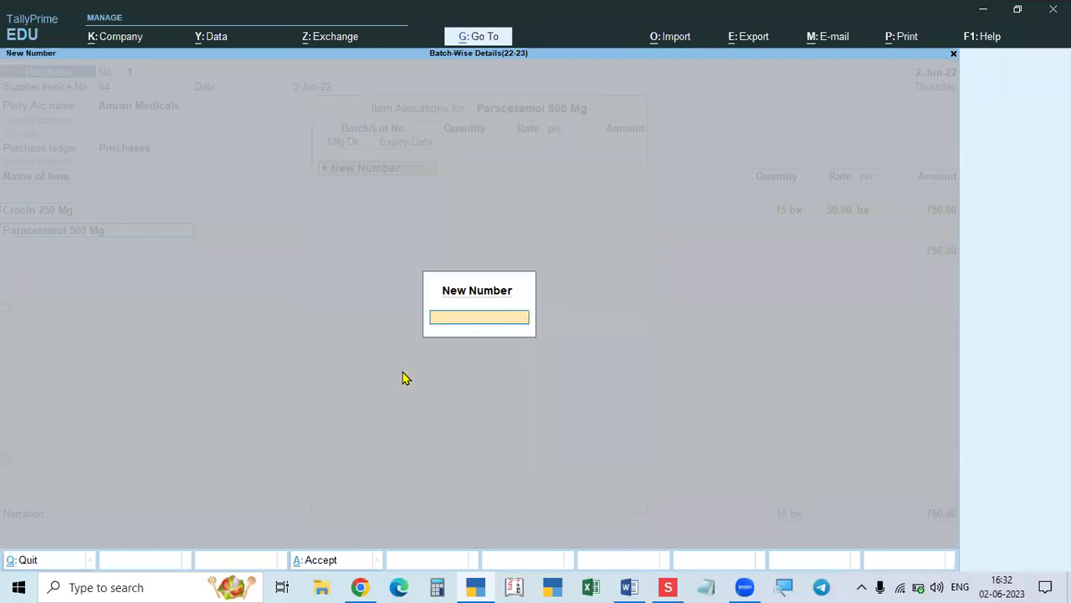
{"action": "key", "text": "alt+Tab"}
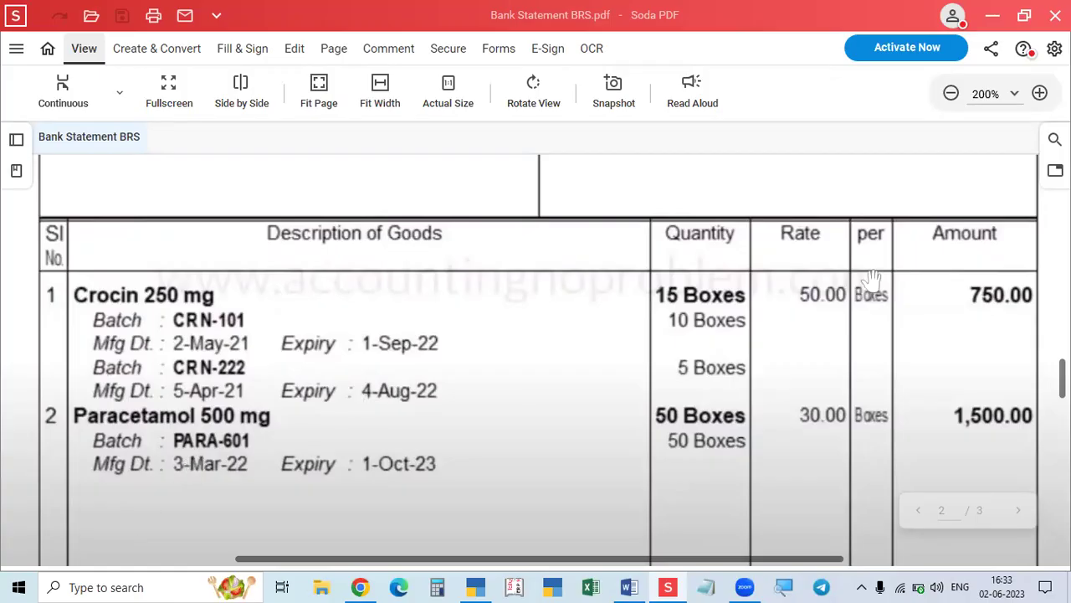
{"action": "key", "text": "alt+Tab"}
{"action": "type", "text": "Pa"}
{"action": "type", "text": "r"}
{"action": "key", "text": "BackSpace"}
{"action": "type", "text": "R"}
{"action": "key", "text": "BackSpace"}
{"action": "type", "text": "A"}
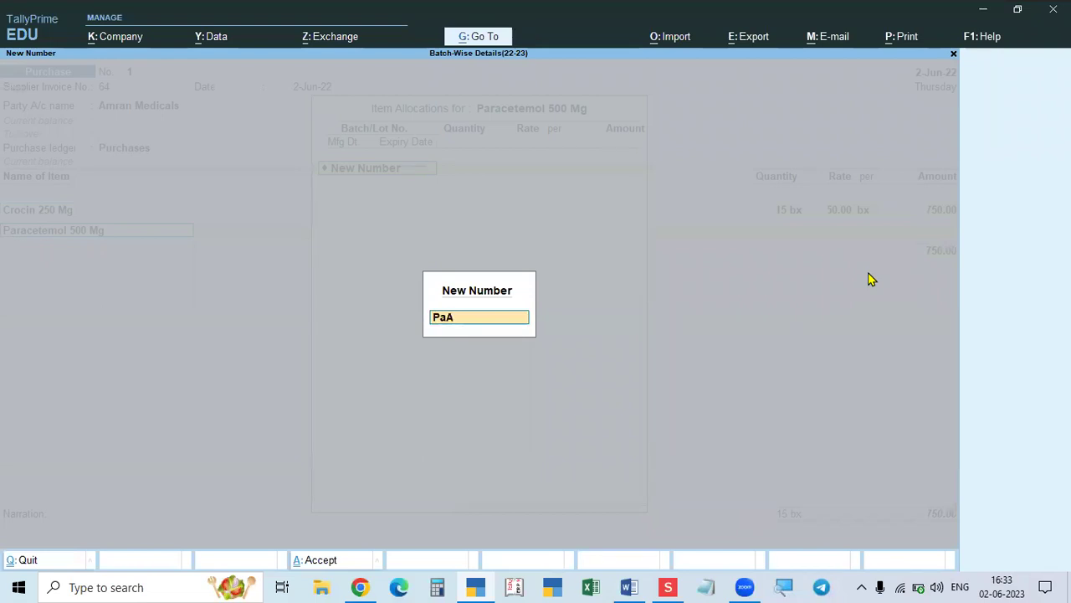
{"action": "key", "text": "BackSpace"}
{"action": "type", "text": "ARA-601"}
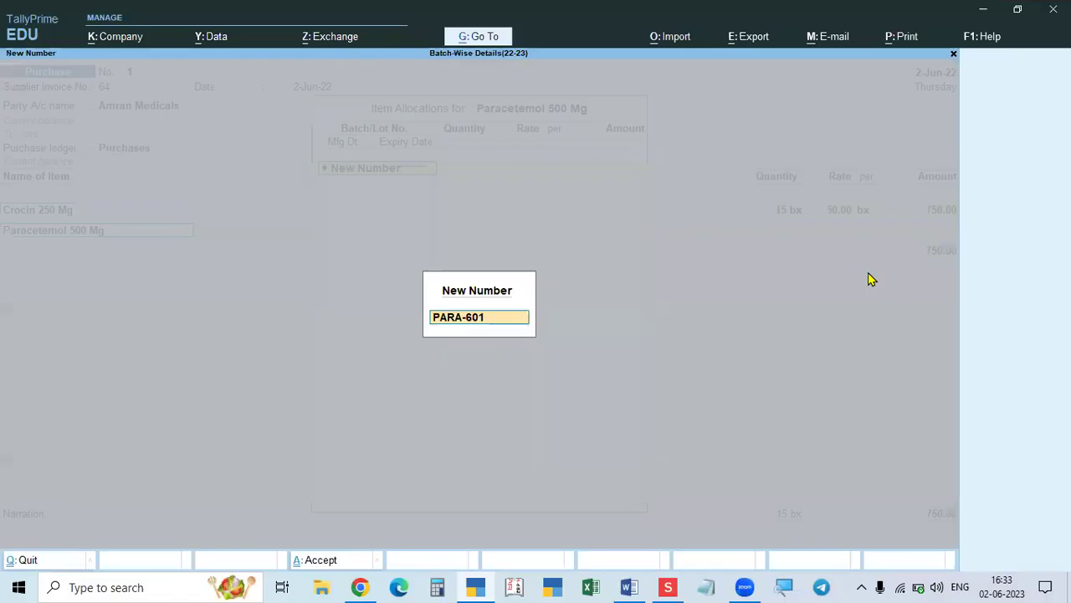
{"action": "key", "text": "Return"}
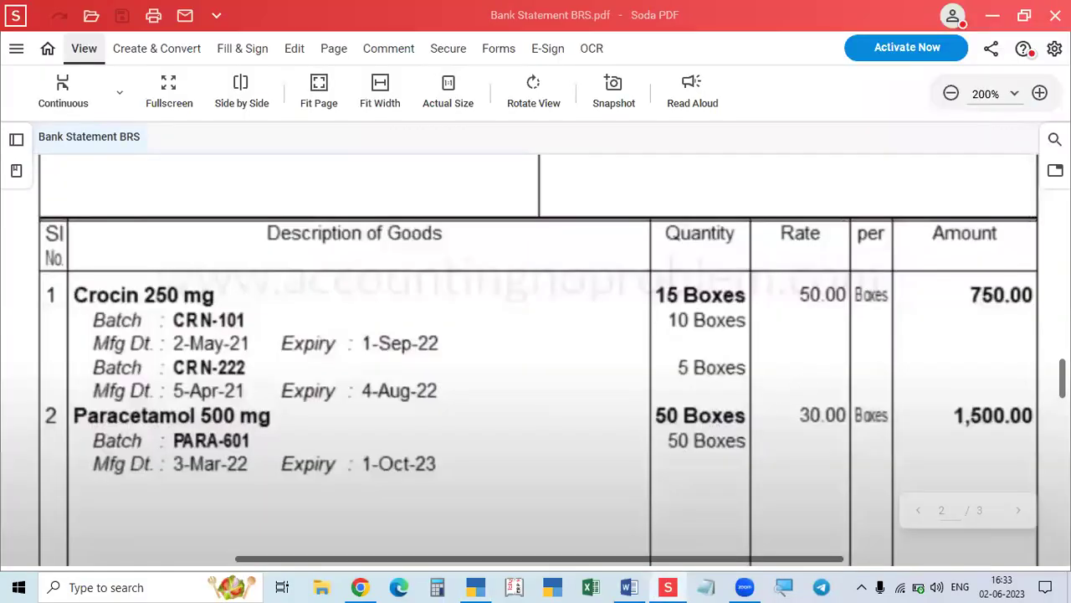
- Enter a quantity of 50 and a rate of 30 for batch PARA-601, as given on the Soda PDF invoice
{"action": "type", "text": "50"}
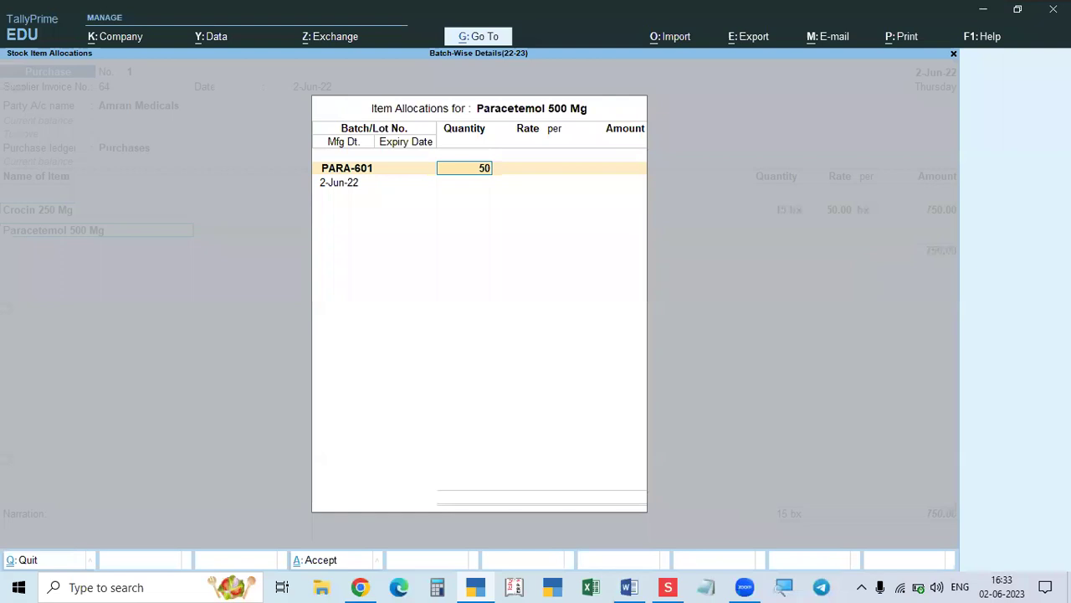
{"action": "key", "text": "Return"}
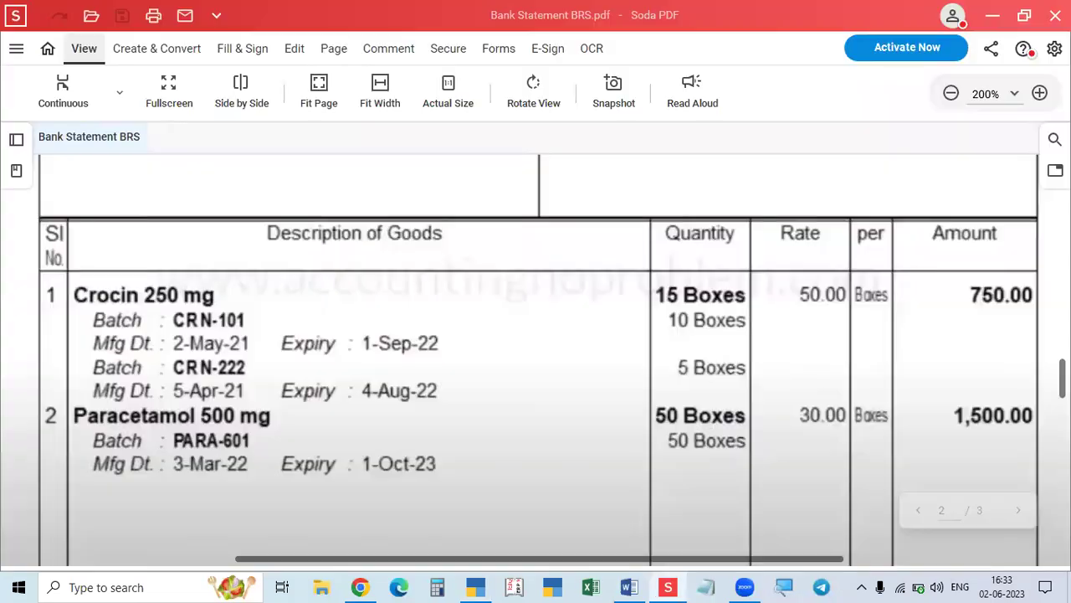
{"action": "type", "text": "30"}
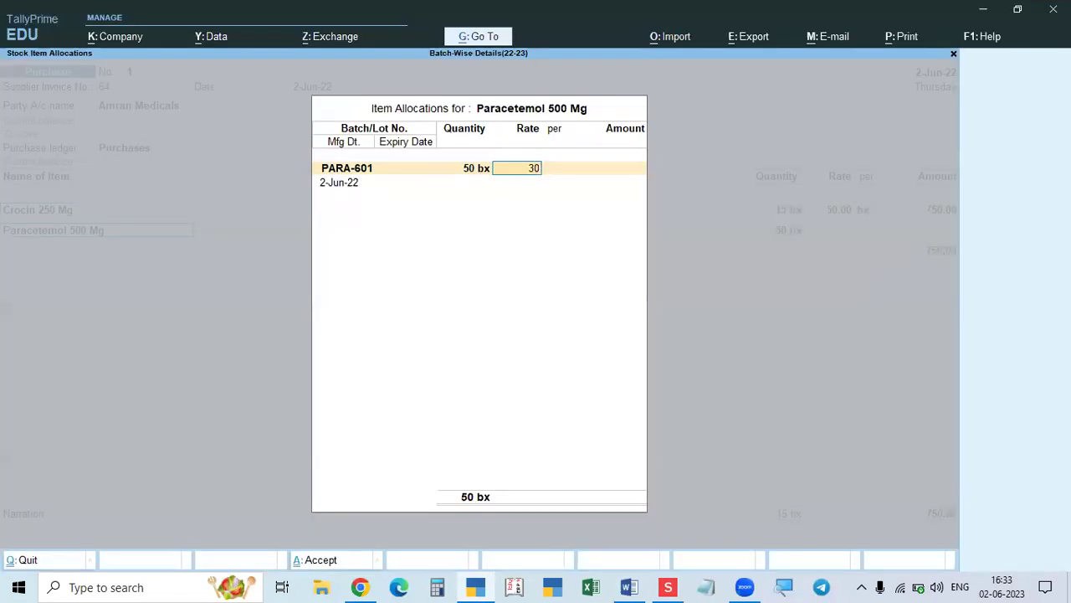
{"action": "key", "text": "Return"}
{"action": "key", "text": "Return"}
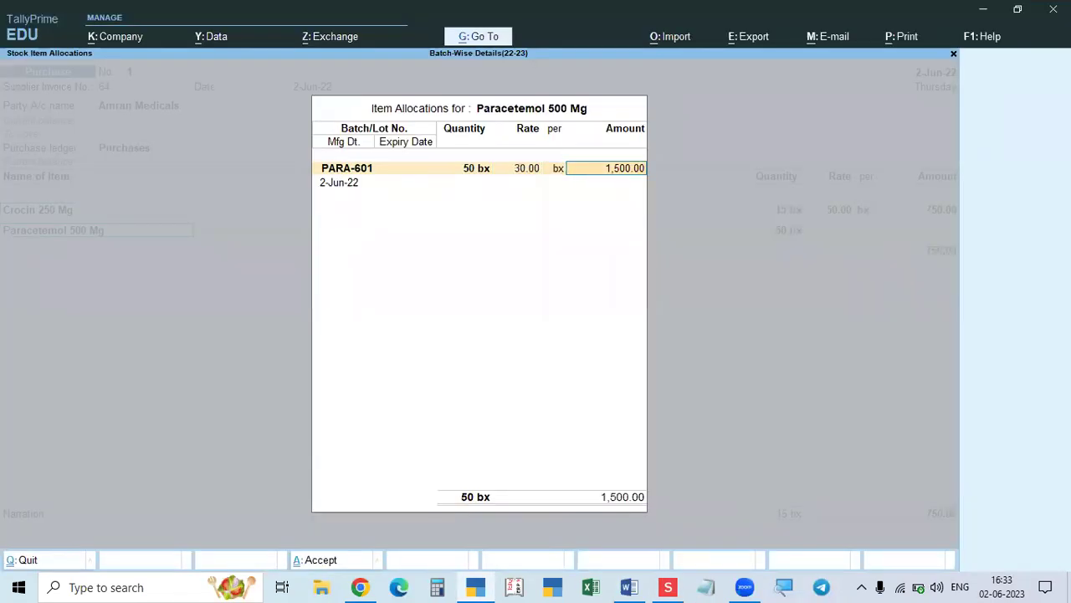
{"action": "key", "text": "Return"}
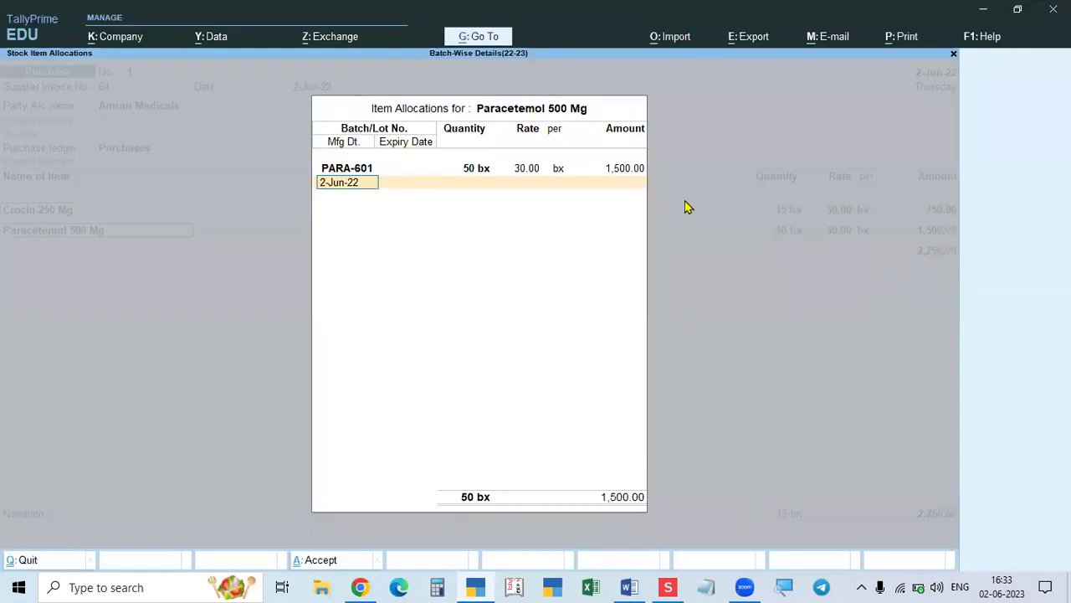
- Enter 2.3.22 as PARA-601's manufacturing date and 1.10.23 as its expiry, checking the Soda PDF invoice, and accept the Paracetemol 500 Mg item line
{"action": "type", "text": "2"}
{"action": "type", "text": ".3.22"}
{"action": "key", "text": "Return"}
{"action": "key", "text": "alt+Tab"}
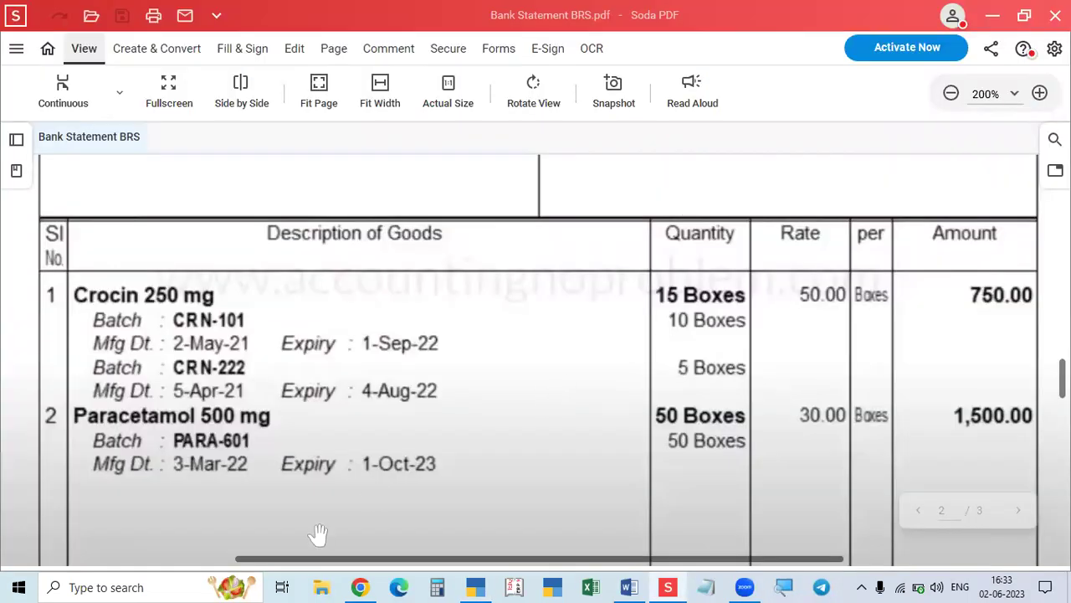
{"action": "key", "text": "alt+Tab"}
{"action": "type", "text": "1.10.23"}
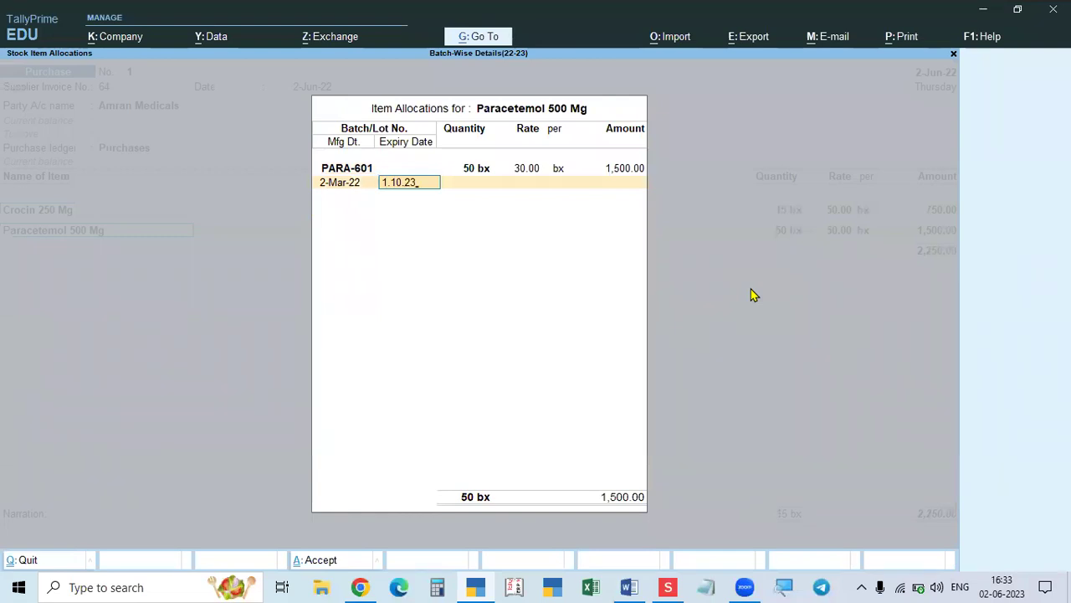
{"action": "key", "text": "Return"}
{"action": "key", "text": "Return"}
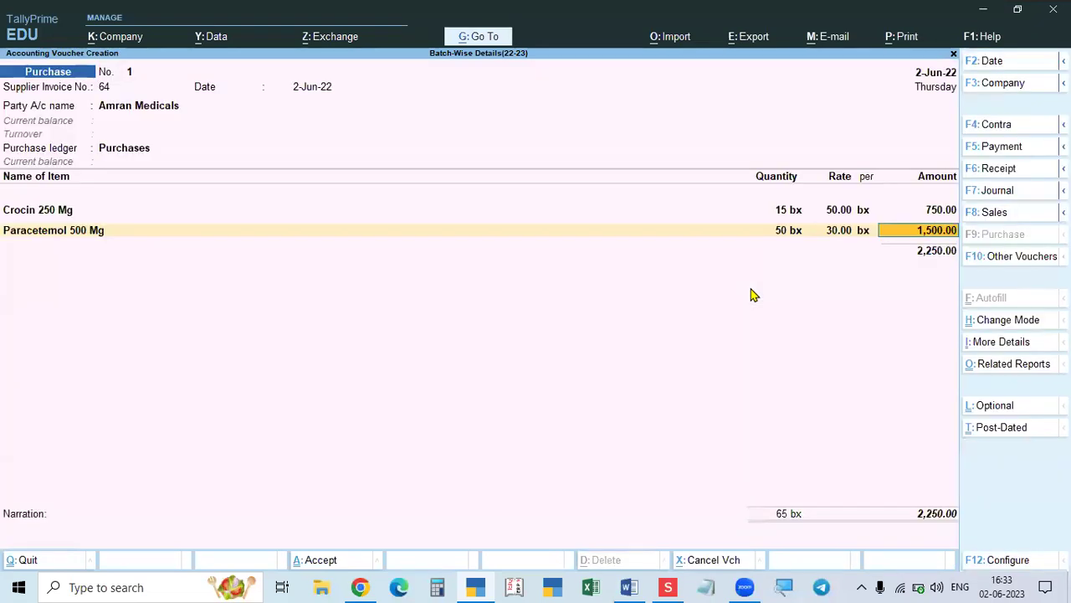
{"action": "key", "text": "Return"}
{"action": "key", "text": "Return"}
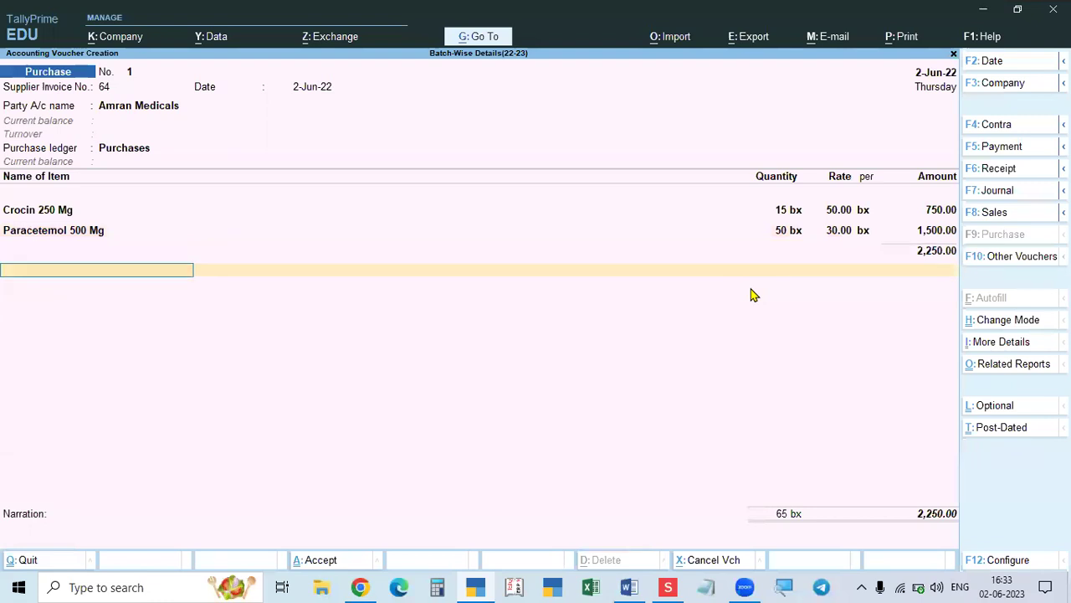
- Add the CGST and SGST tax ledgers below the medicines in the purchase voucher
{"action": "type", "text": "CGS"}
{"action": "key", "text": "Return"}
{"action": "key", "text": "Return"}
{"action": "type", "text": "SGS"}
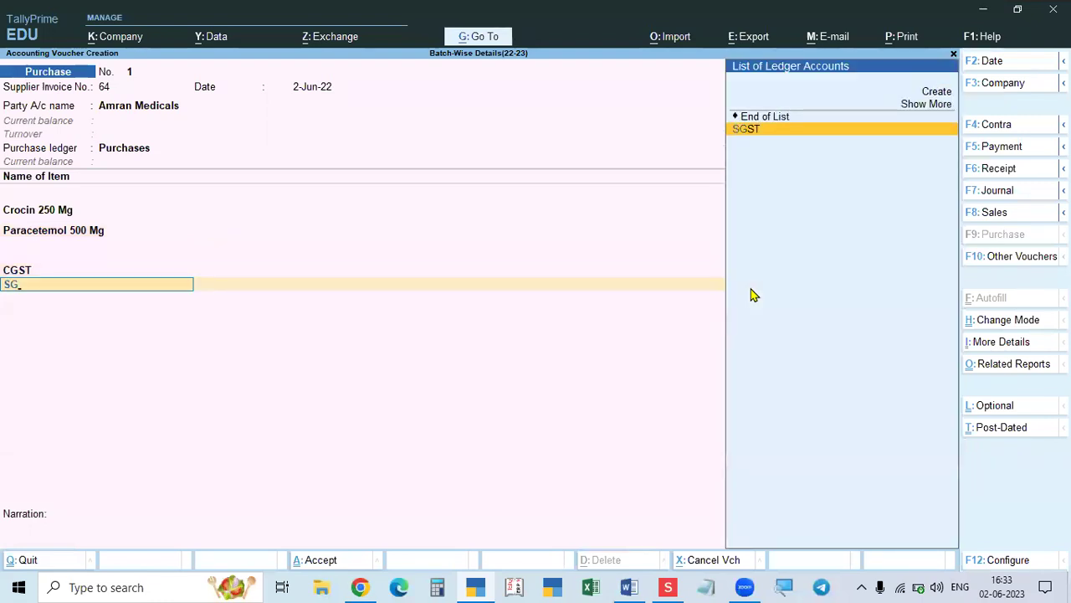
{"action": "key", "text": "Return"}
{"action": "key", "text": "Return"}
- Allocate the Amran Medicals bill to New Ref 64 and save the purchase voucher
{"action": "key", "text": "Return"}
{"action": "key", "text": "Return"}
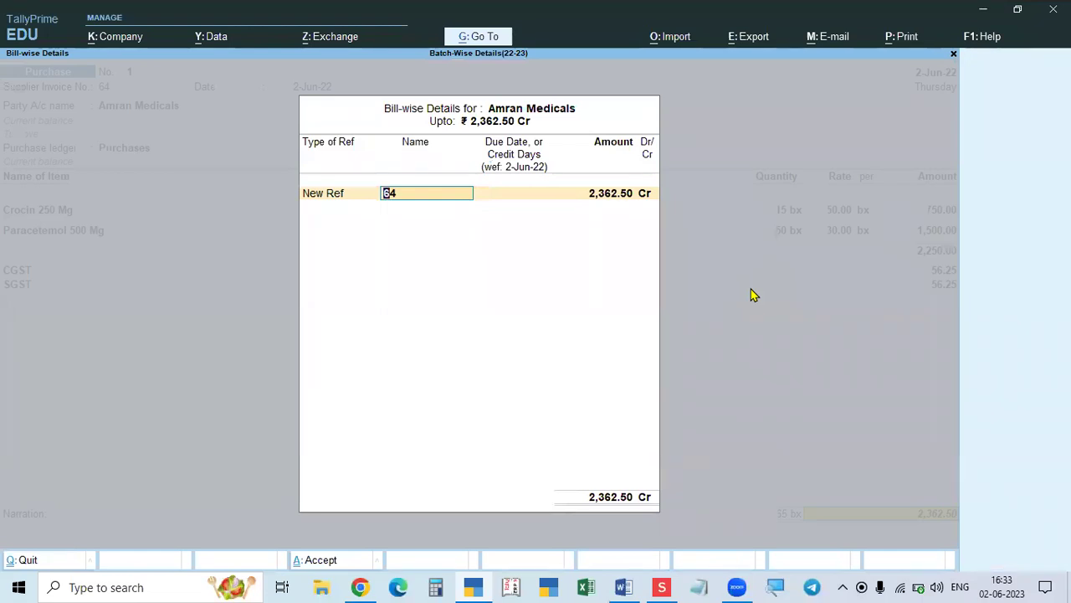
{"action": "key", "text": "Return"}
{"action": "key", "text": "Return"}
{"action": "key", "text": "Return"}
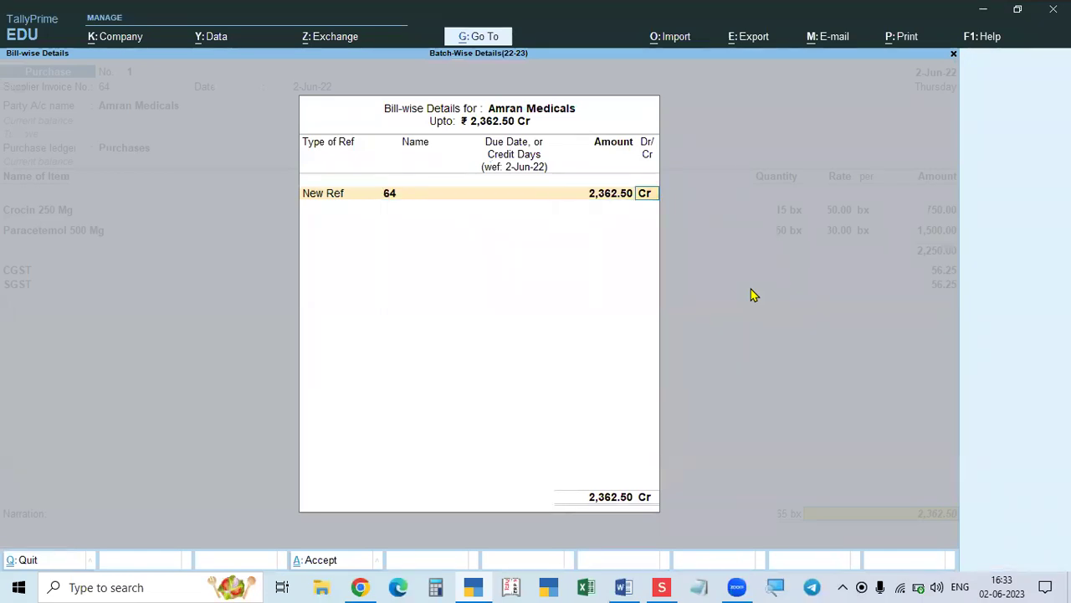
{"action": "key", "text": "Return"}
{"action": "key", "text": "Return"}
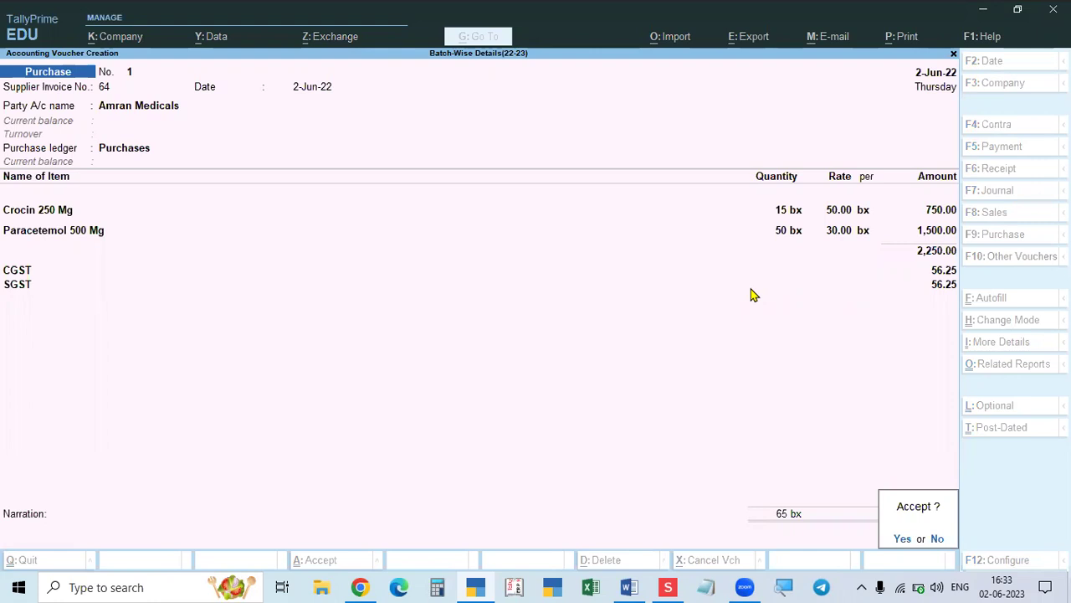
{"action": "key", "text": "y"}
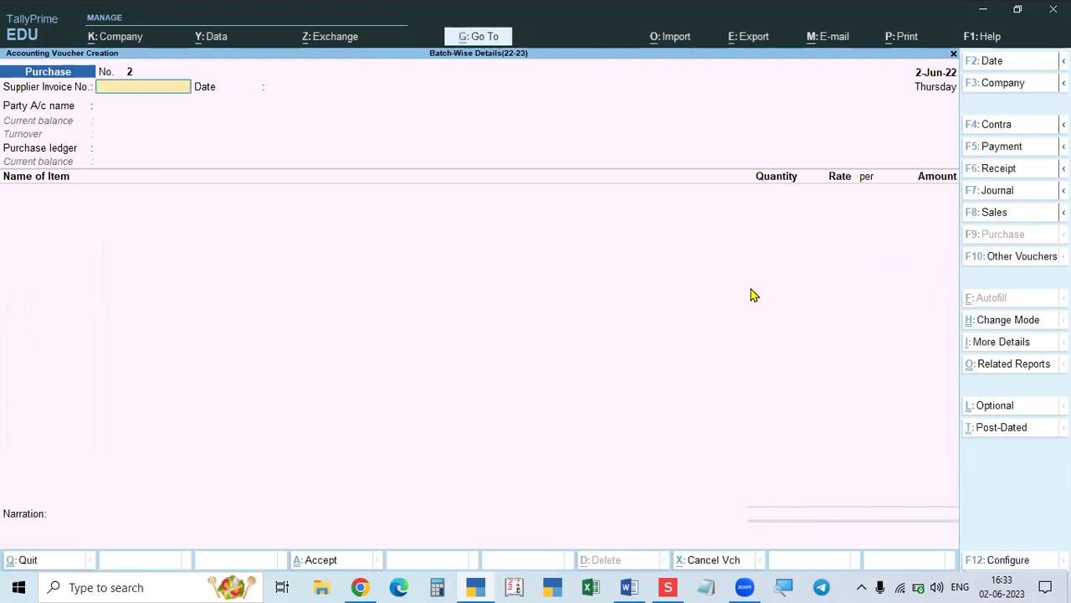
- Close the invoice in Soda PDF and read the Problem 02 sales transactions in the Word document
{"action": "key", "text": "alt+Tab"}
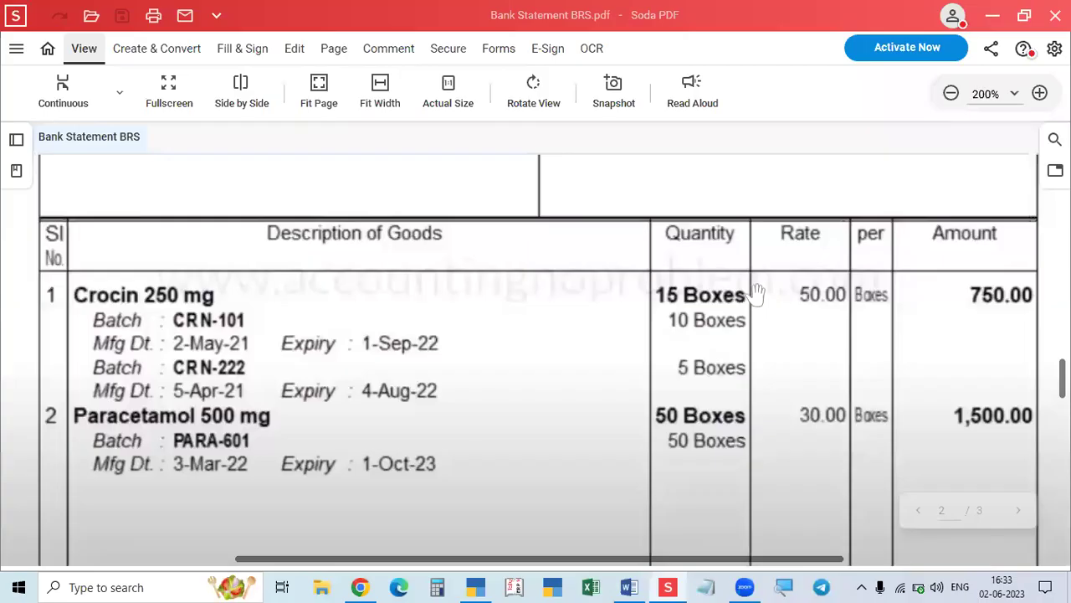
{"action": "left_click", "coordinate": [1053, 15]}
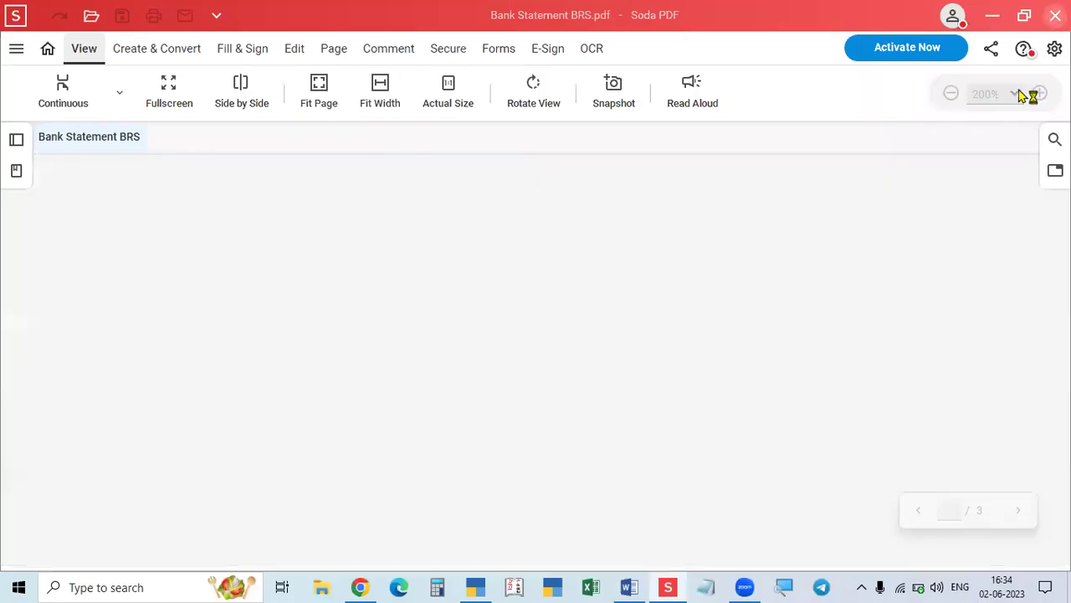
{"action": "left_click", "coordinate": [628, 587]}
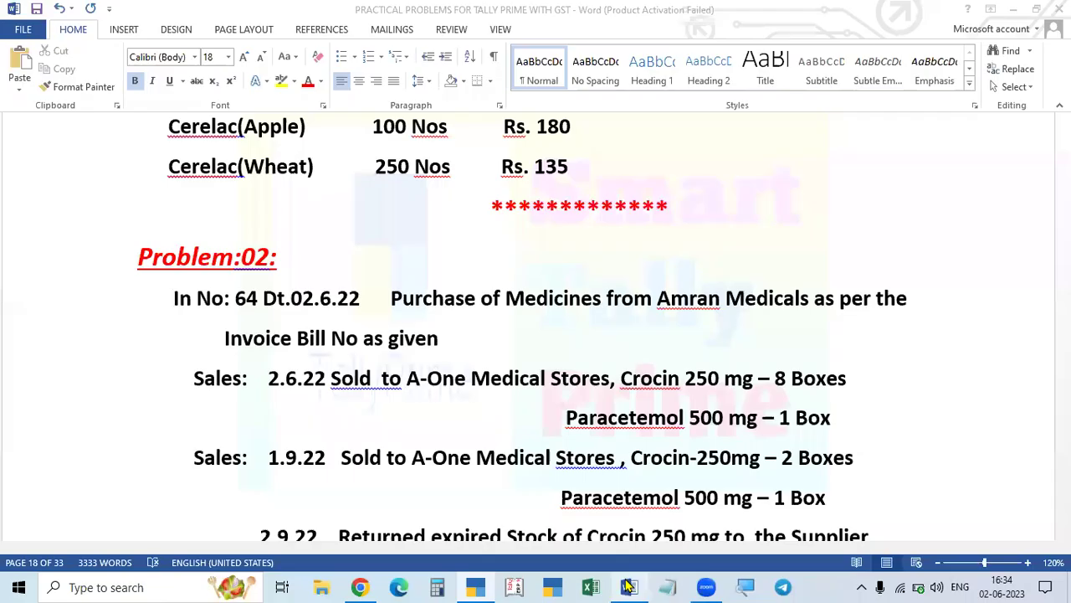
{"action": "scroll", "coordinate": [508, 371], "scroll_direction": "up", "scroll_amount": 2}
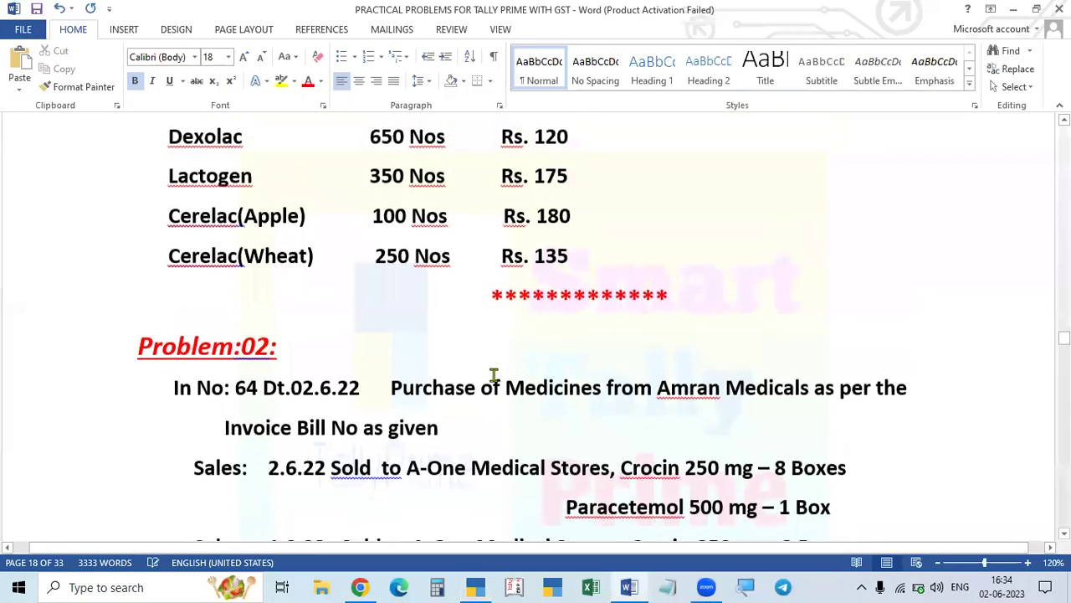
{"action": "scroll", "coordinate": [296, 371], "scroll_direction": "down", "scroll_amount": 1}
{"action": "scroll", "coordinate": [393, 348], "scroll_direction": "down", "scroll_amount": 1}
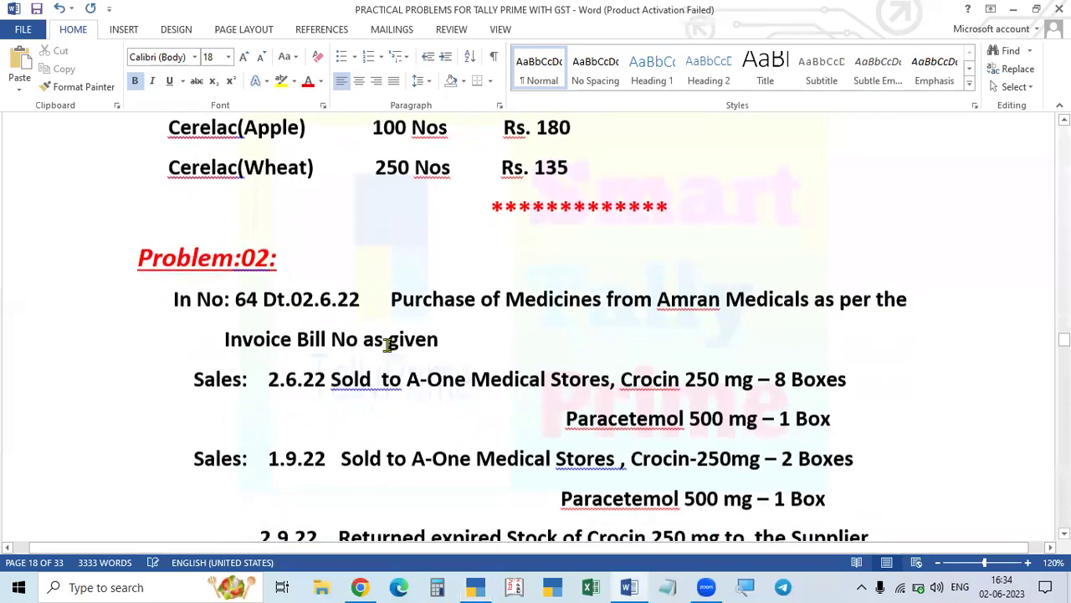
{"action": "scroll", "coordinate": [230, 396], "scroll_direction": "down", "scroll_amount": 1}
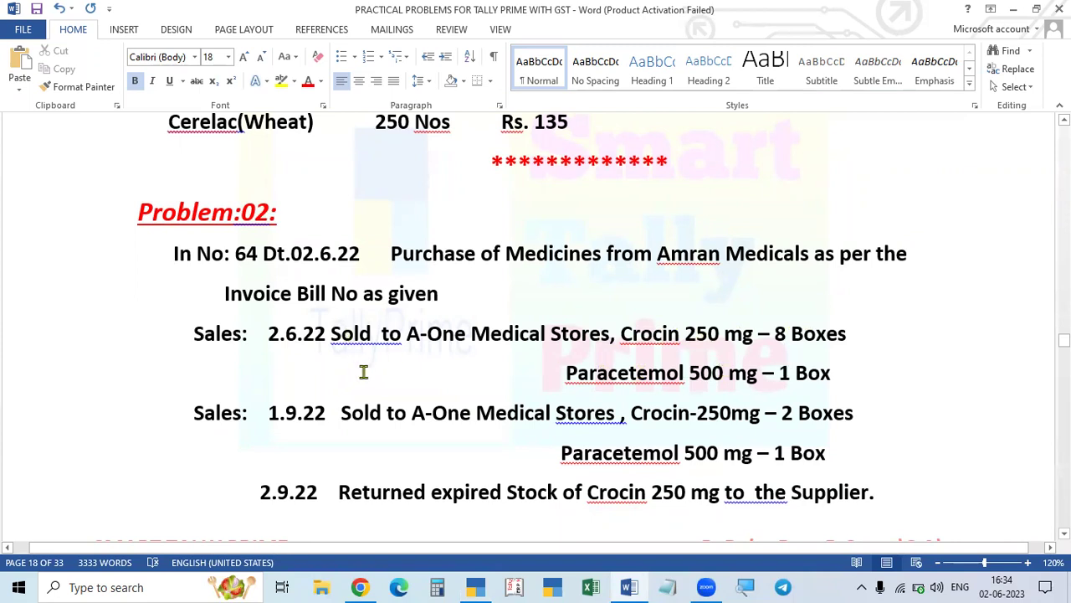
- Start a sales voucher in TallyPrime and choose A-One Medicals as the party, checking the buyer in the Word document
{"action": "key", "text": "alt+Tab"}
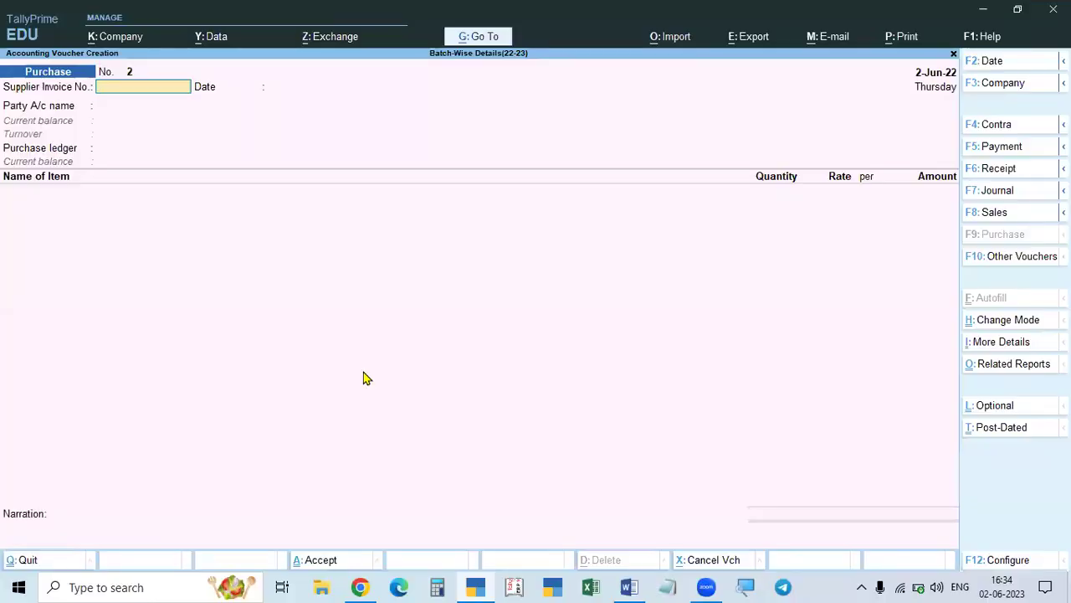
{"action": "key", "text": "F8"}
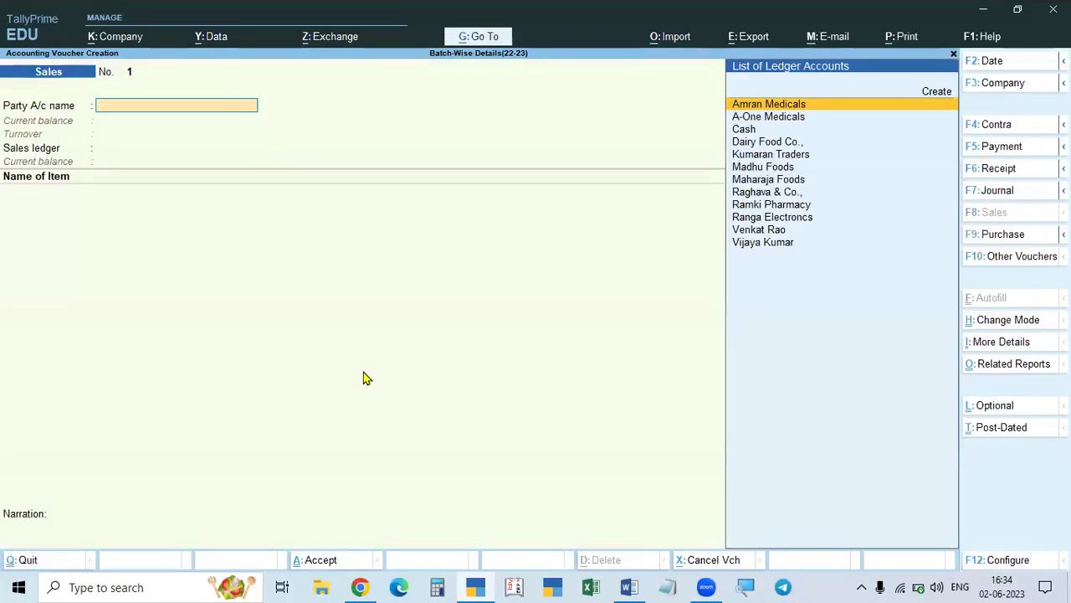
{"action": "key", "text": "alt+Tab"}
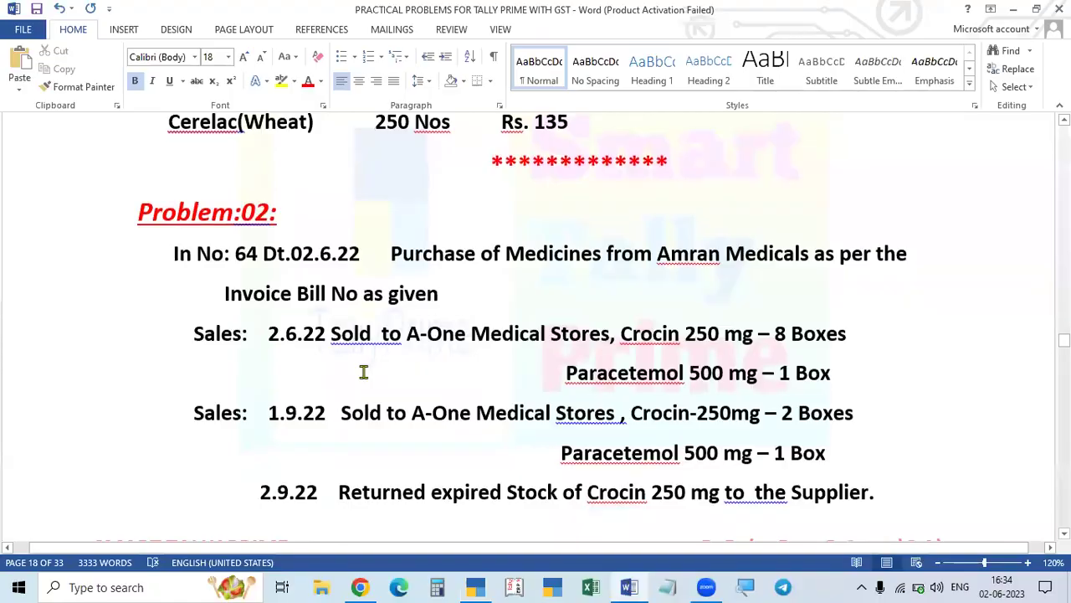
{"action": "key", "text": "alt+Tab"}
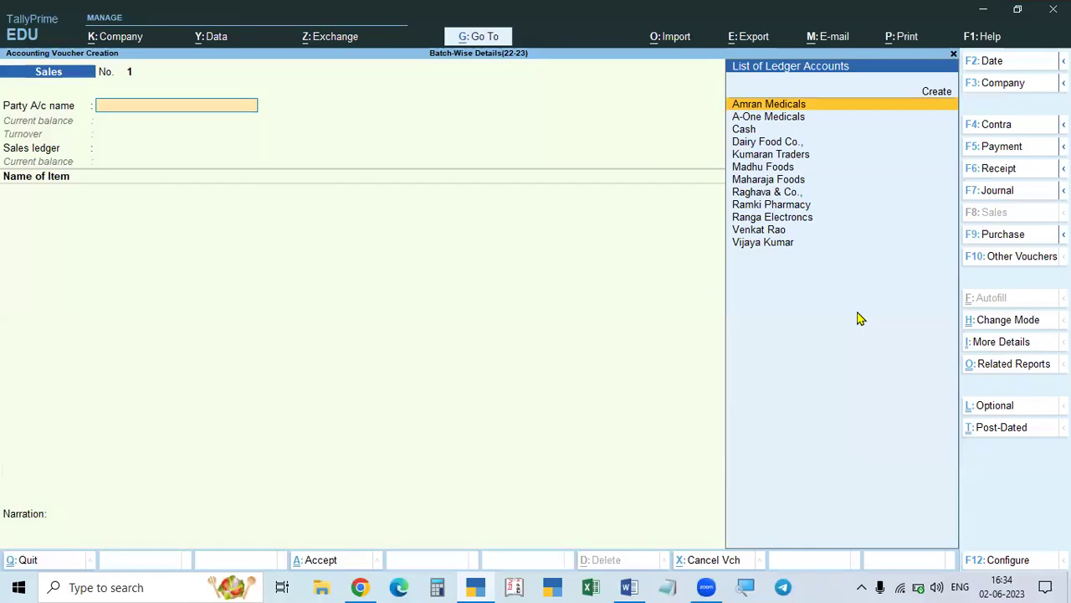
{"action": "key", "text": "Down"}
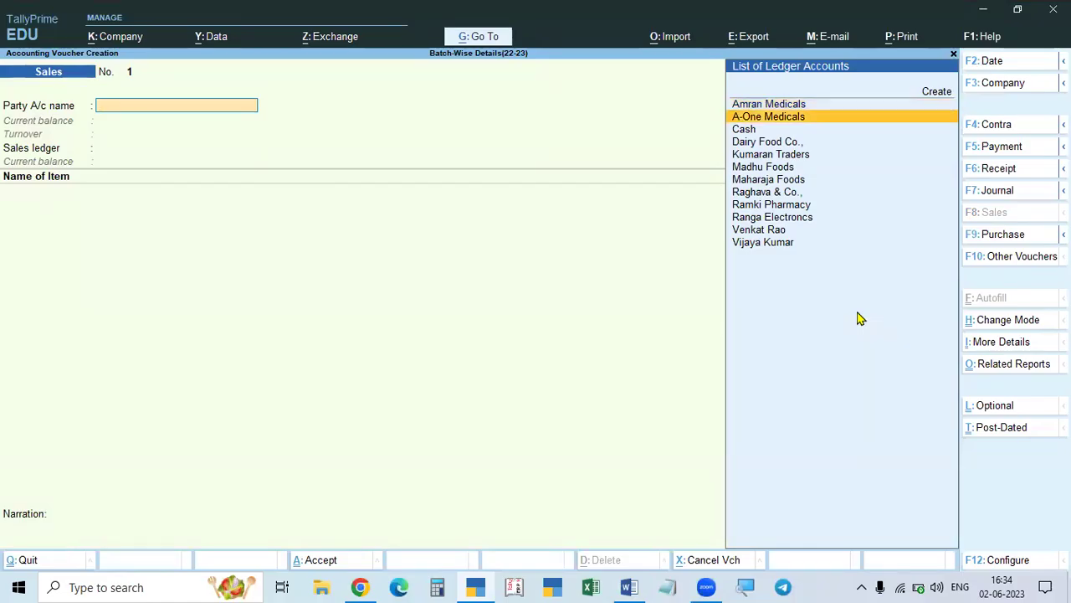
{"action": "key", "text": "Return"}
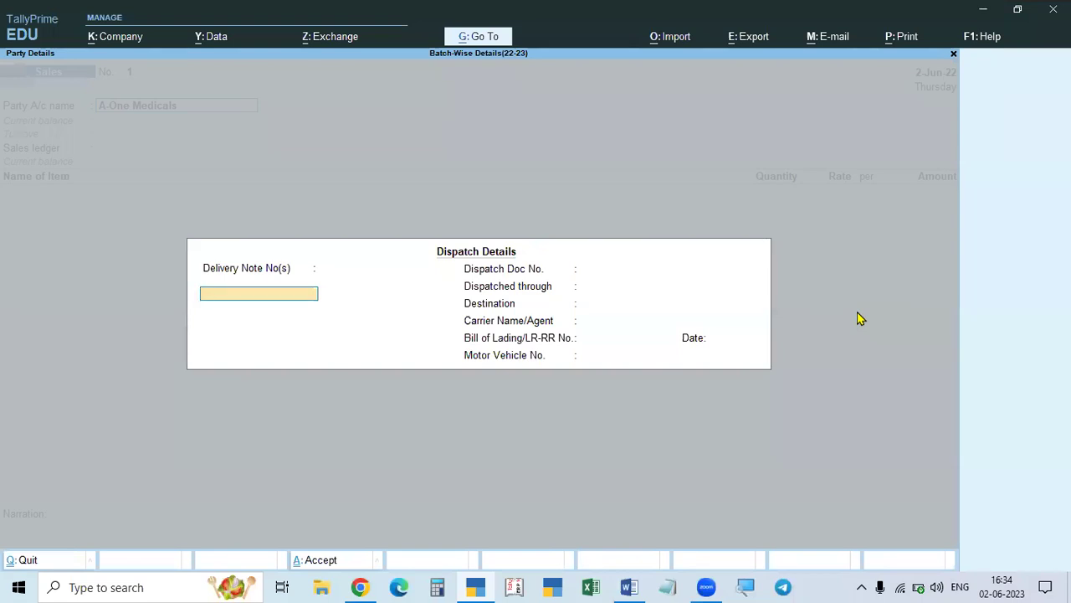
- Leave the dispatch details, open the A-One Medicals ledger to review its group and tax registration settings, and accept it
{"action": "key", "text": "Escape"}
{"action": "key", "text": "ctrl+Return"}
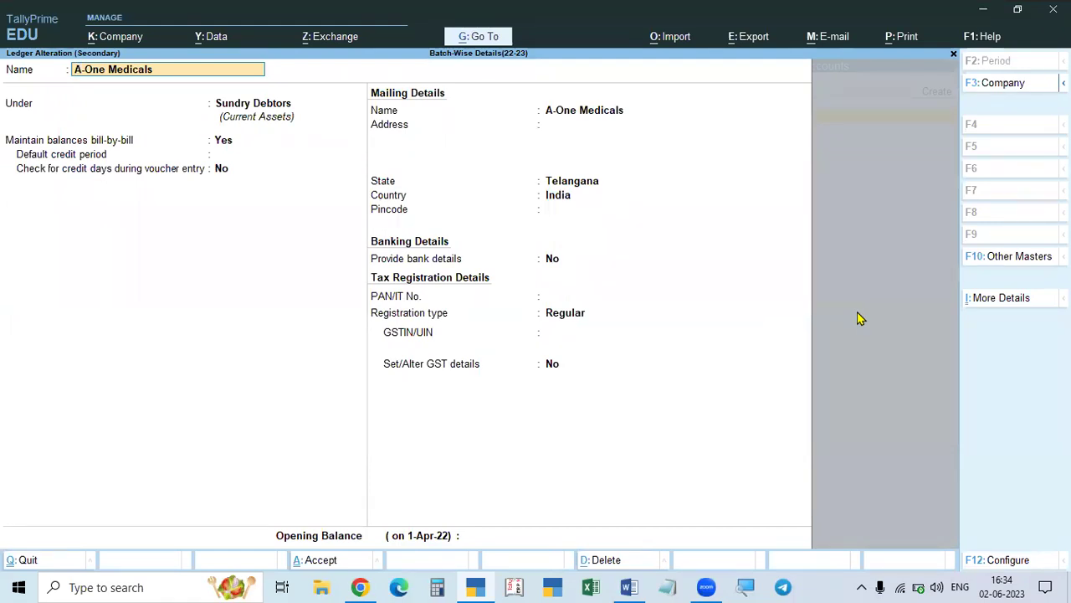
{"action": "key", "text": "ctrl+a"}
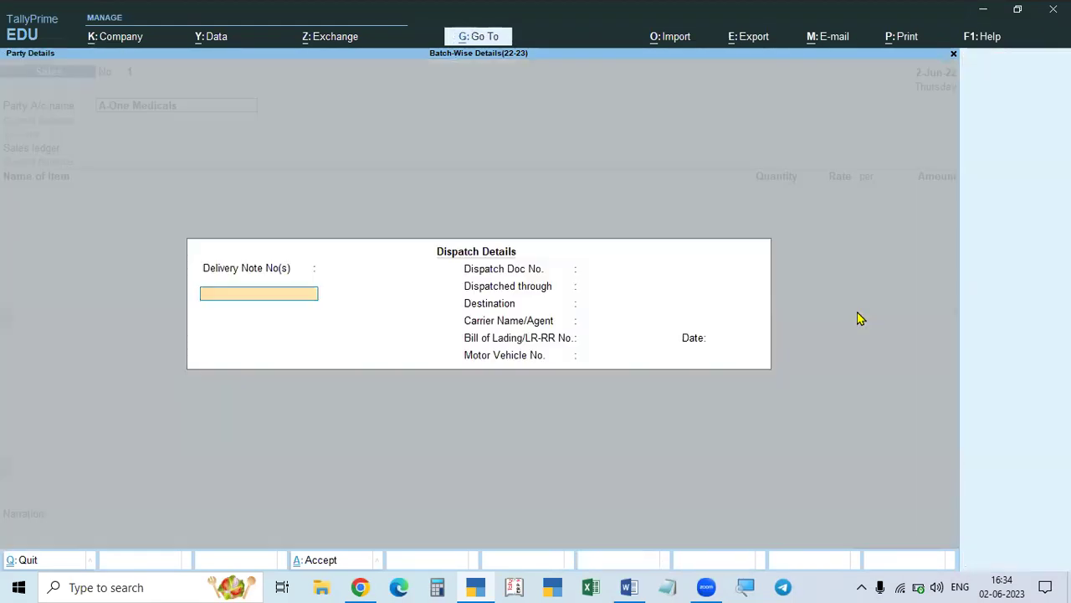
- Accept the dispatch and party details for A-One Medicals and choose Sales as the sales ledger
{"action": "key", "text": "ctrl+a"}
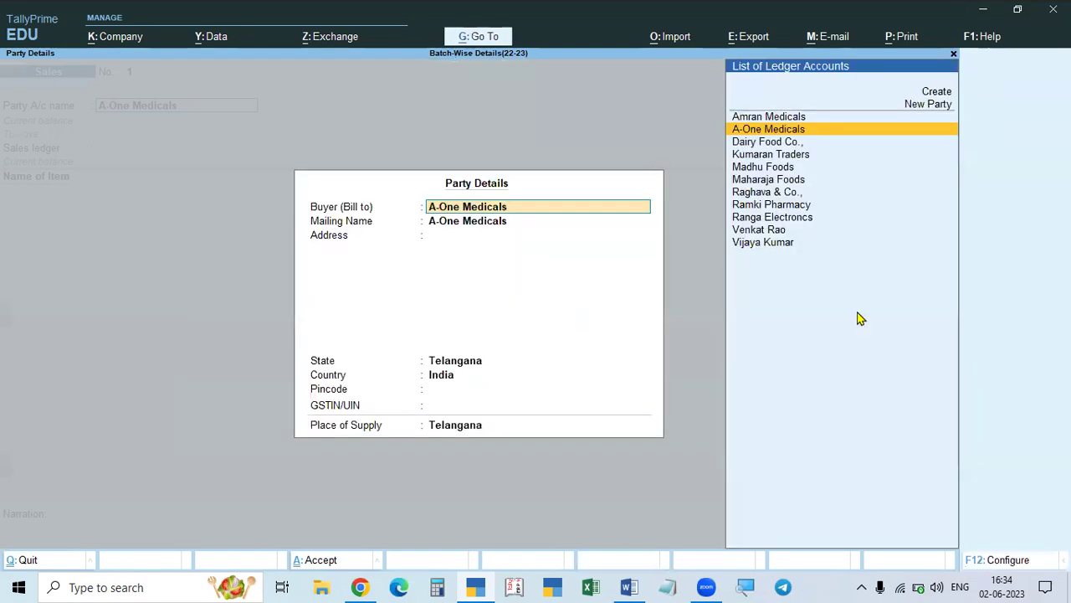
{"action": "key", "text": "ctrl+a"}
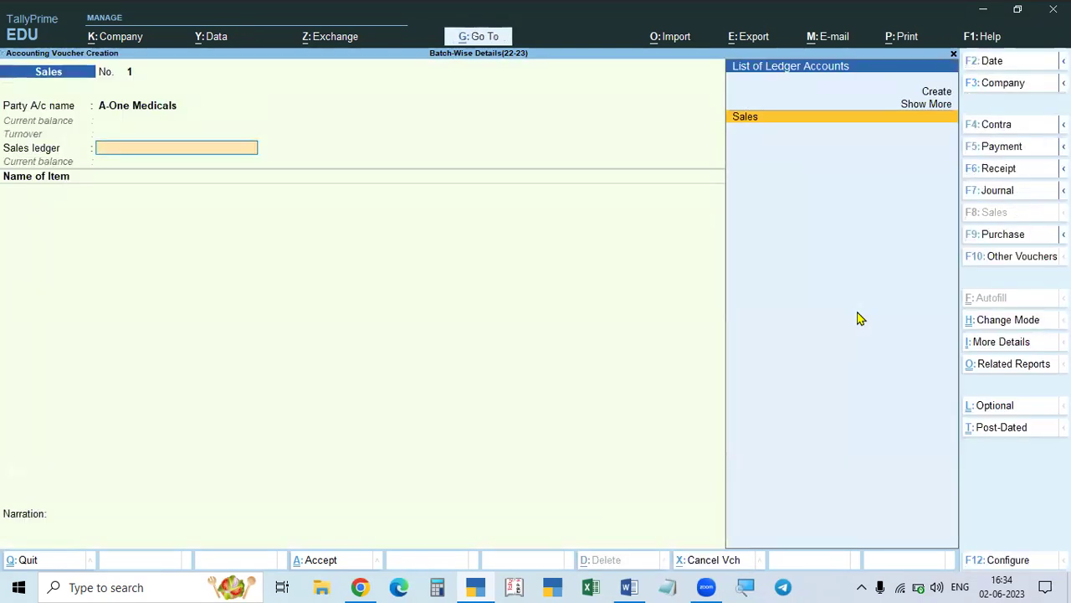
{"action": "key", "text": "Return"}
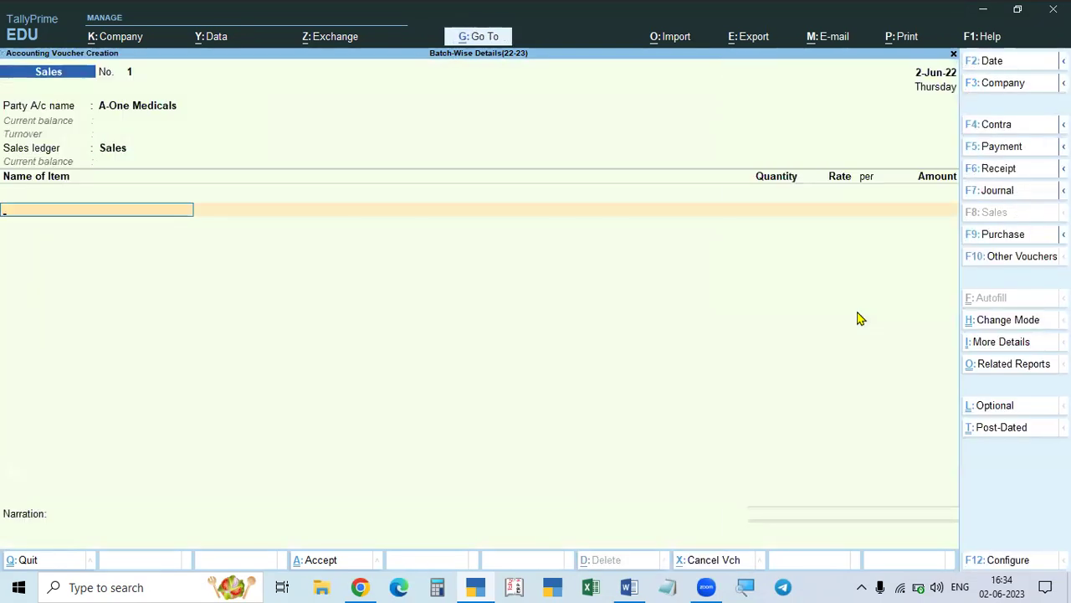
- Choose Crocin 250 Mg as the first sale item, checking the item and its quantity in the Word document
{"action": "key", "text": "alt+Tab"}
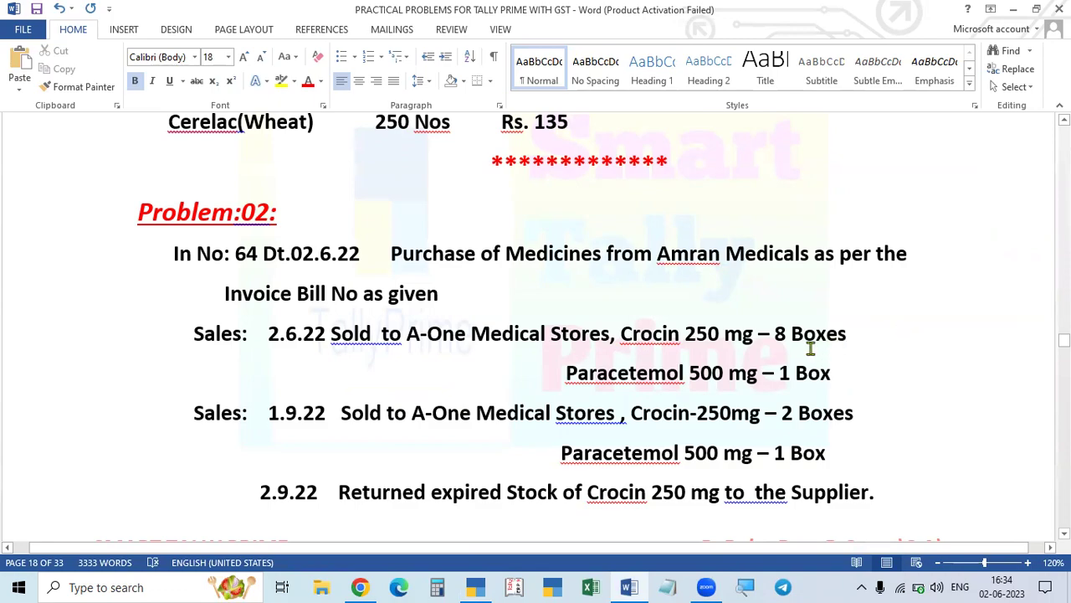
{"action": "key", "text": "alt+Tab"}
{"action": "type", "text": "CRO"}
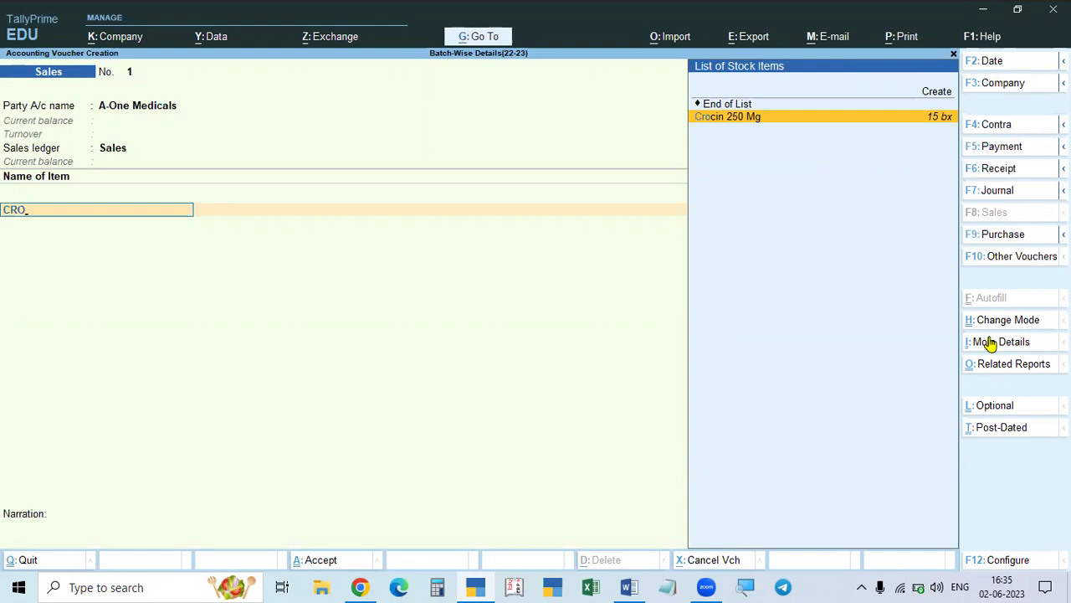
{"action": "key", "text": "Return"}
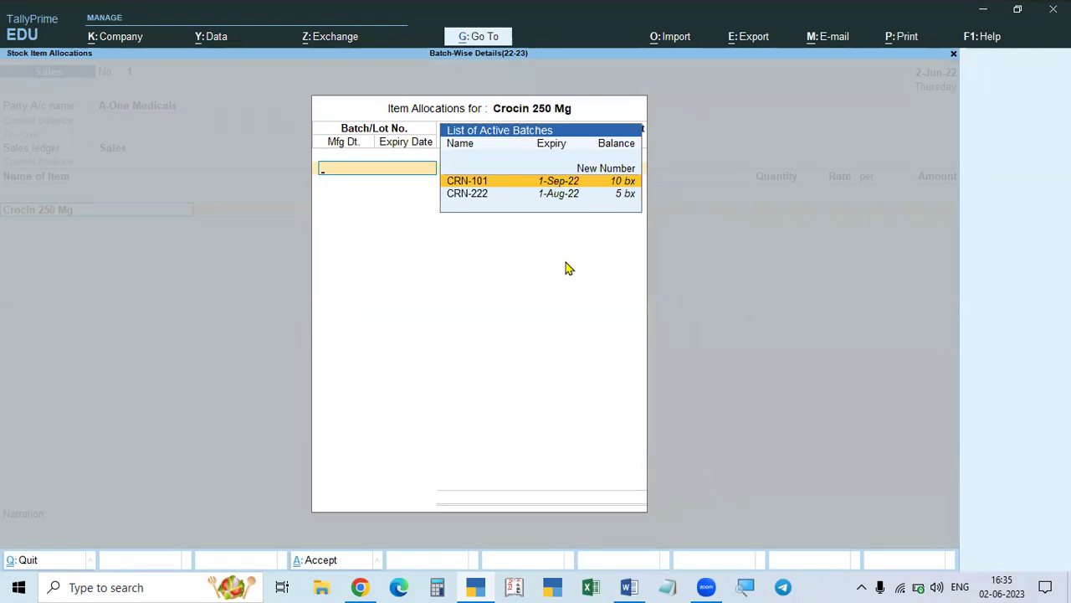
{"action": "key", "text": "alt+Tab"}
{"action": "key", "text": "alt+Tab"}
{"action": "key", "text": "alt+Tab"}
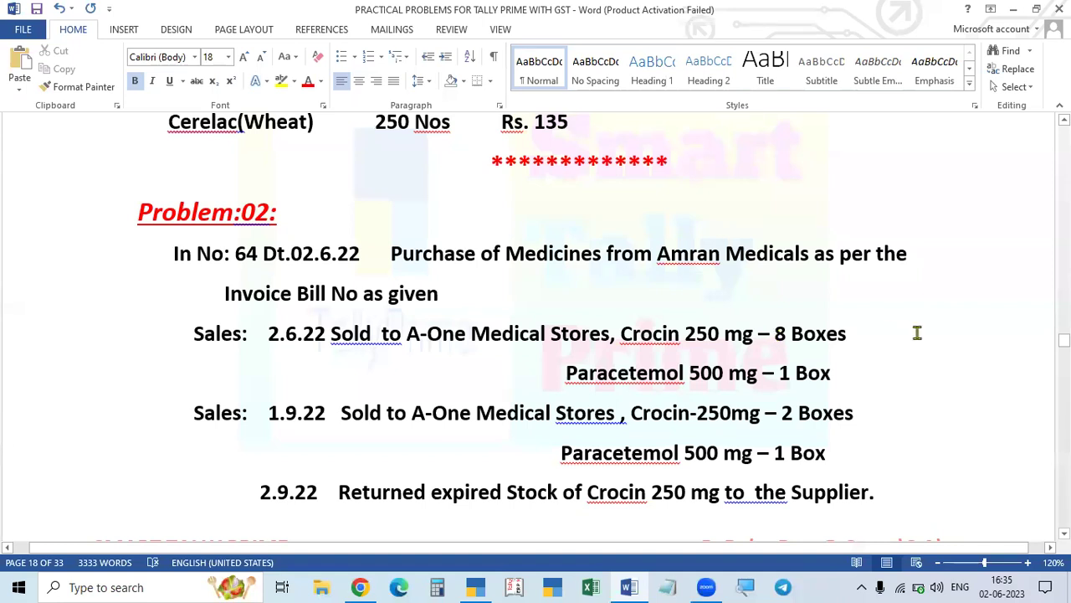
{"action": "key", "text": "alt+Tab"}
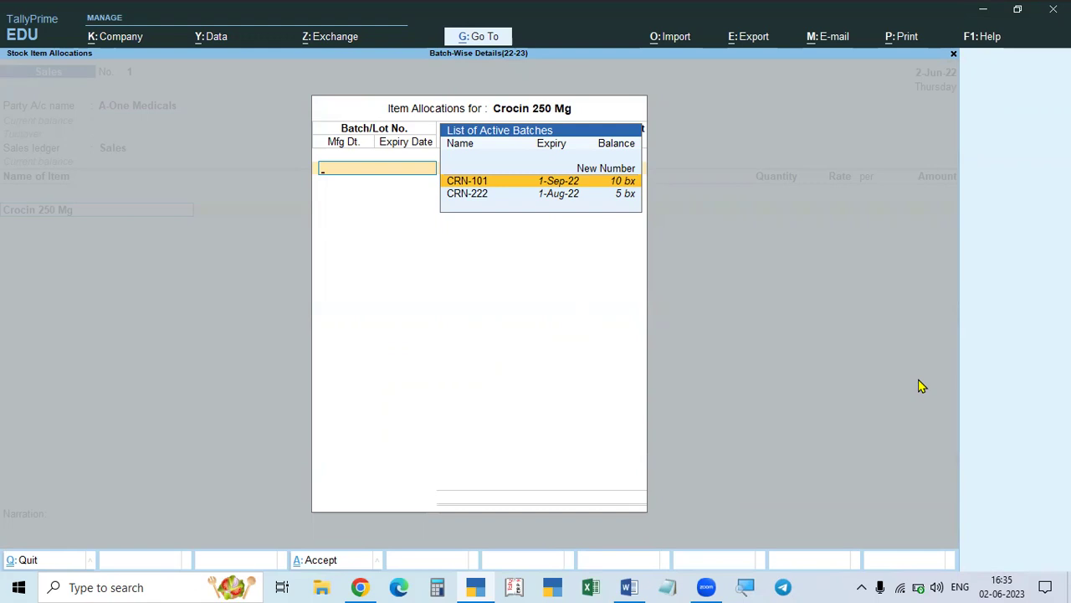
- Allocate 5 bx of Crocin 250 Mg from batch CRN-222 at a rate of 65
{"action": "left_click", "coordinate": [557, 195]}
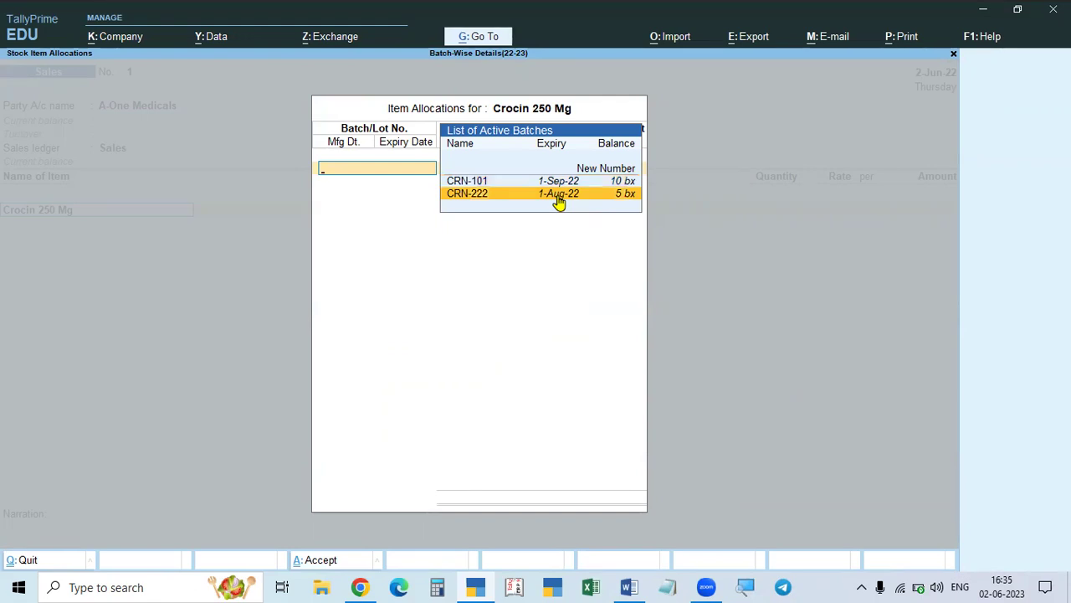
{"action": "key", "text": "Return"}
{"action": "type", "text": "5"}
{"action": "key", "text": "Return"}
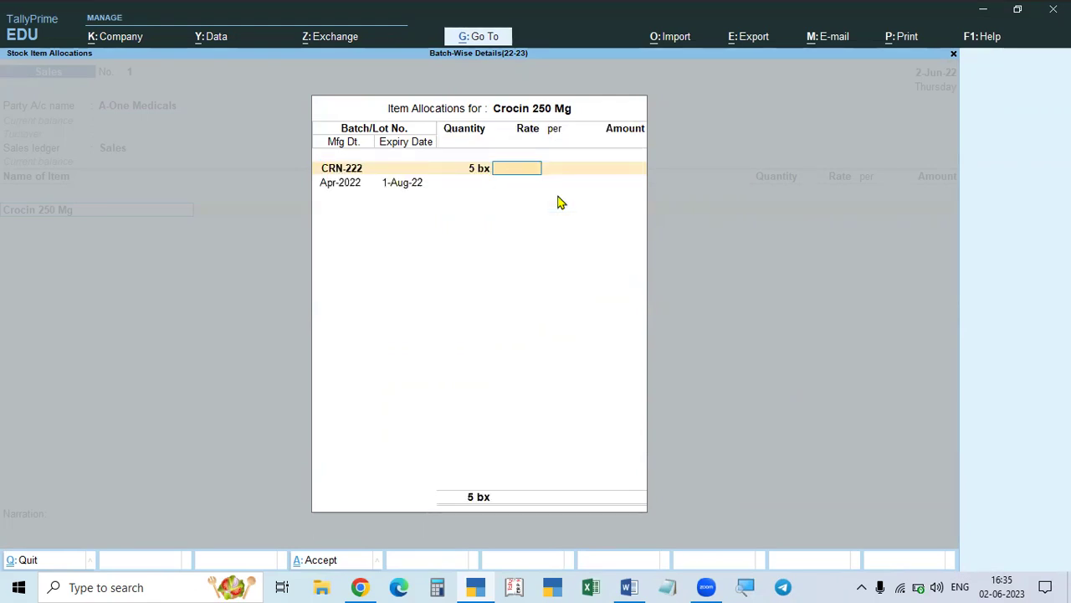
{"action": "type", "text": "65"}
{"action": "key", "text": "Return"}
{"action": "key", "text": "Return"}
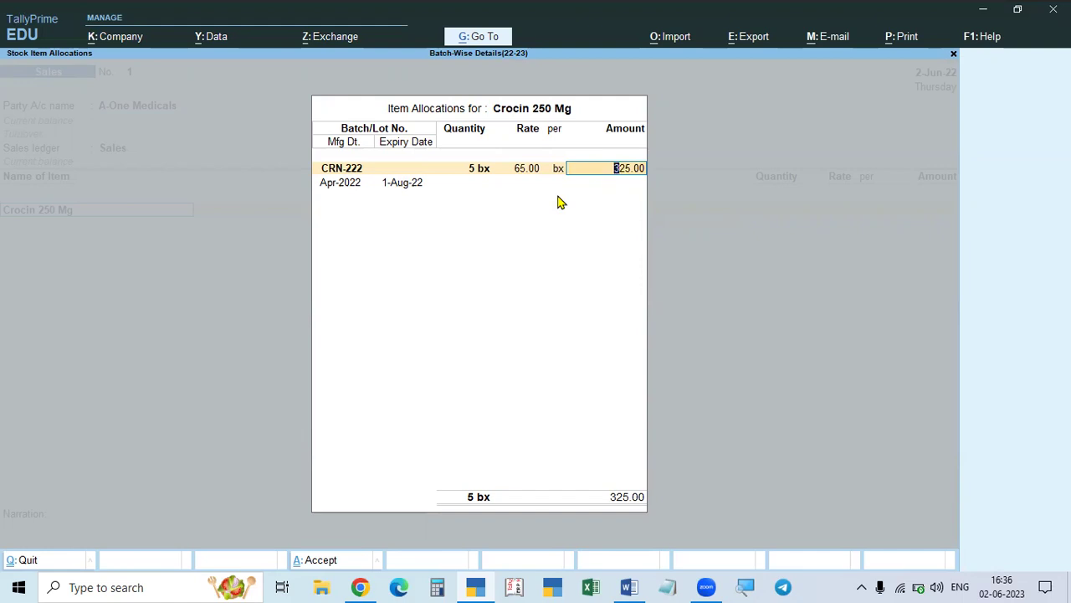
{"action": "key", "text": "Return"}
{"action": "key", "text": "Return"}
{"action": "key", "text": "Return"}
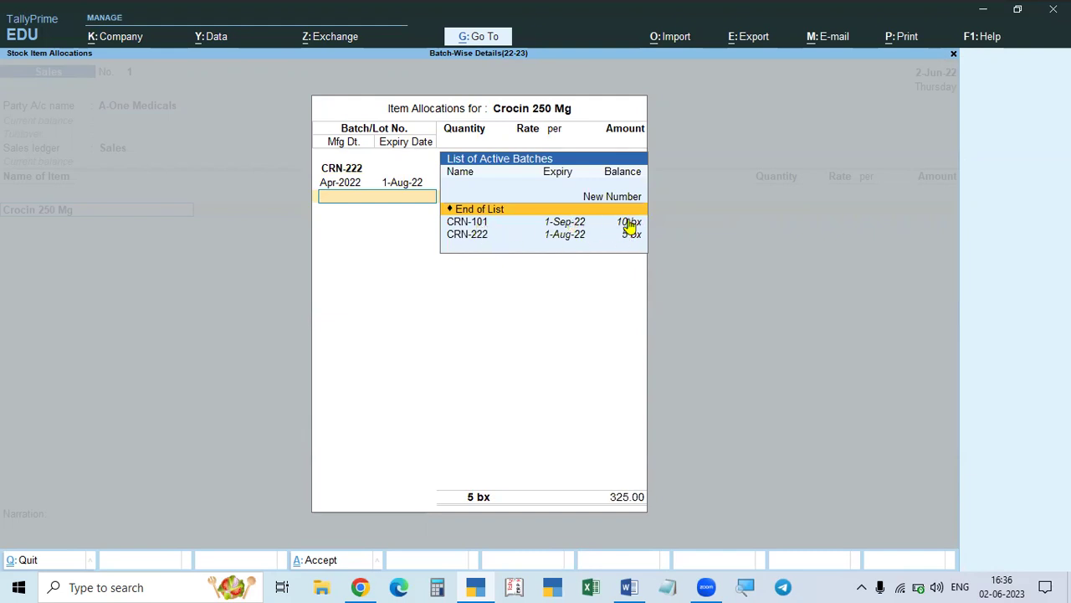
- Allocate 3 bx of Crocin 250 Mg from batch CRN-101, then end the batch list and accept the item line
{"action": "key", "text": "Down"}
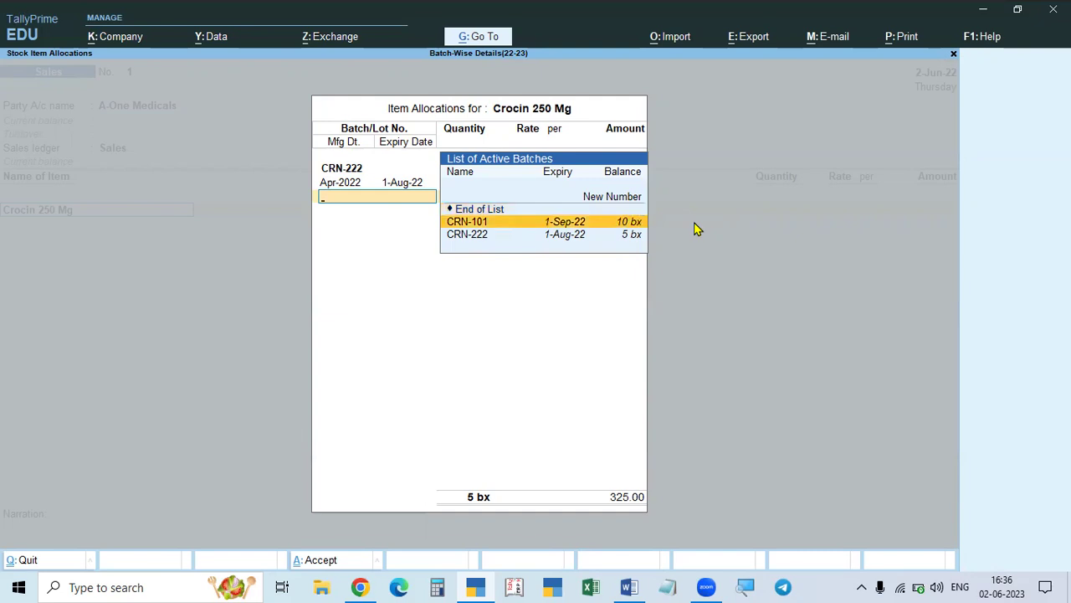
{"action": "key", "text": "Return"}
{"action": "type", "text": "3"}
{"action": "key", "text": "Return"}
{"action": "key", "text": "Return"}
{"action": "key", "text": "Return"}
{"action": "key", "text": "Return"}
{"action": "key", "text": "Return"}
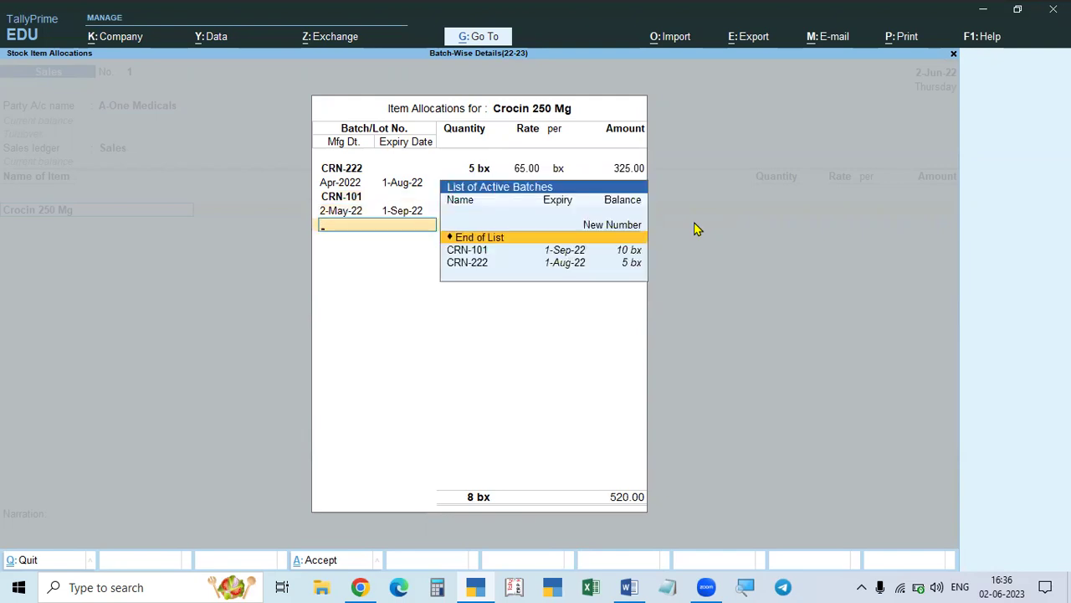
{"action": "key", "text": "Return"}
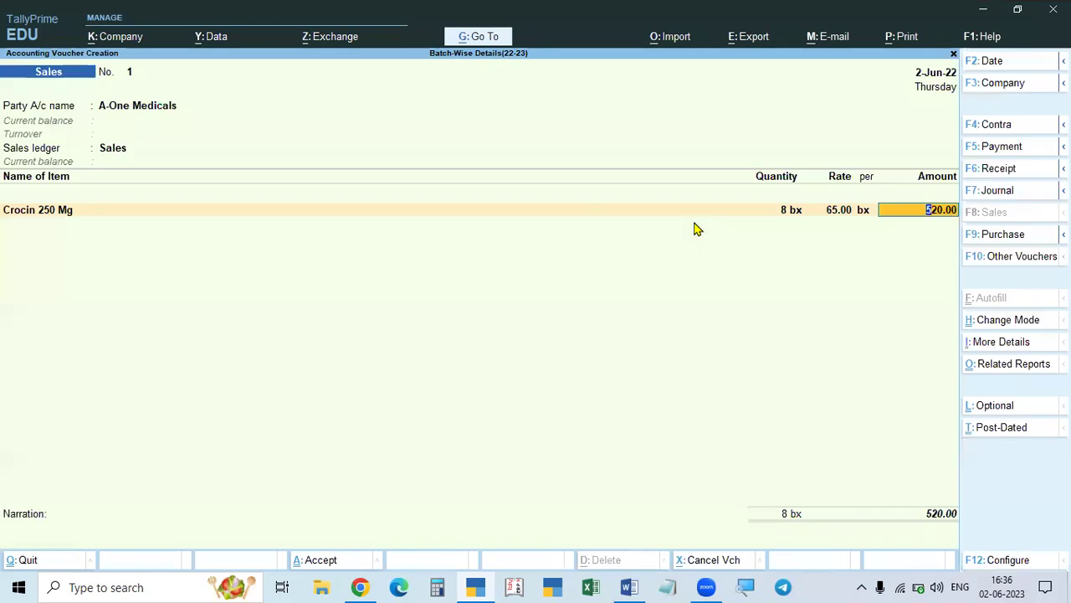
{"action": "key", "text": "Return"}
- Check the second sale item in the Word document and allocate 1 bx of Paracetemol 500 Mg from batch PARA-601
{"action": "key", "text": "alt+Tab"}
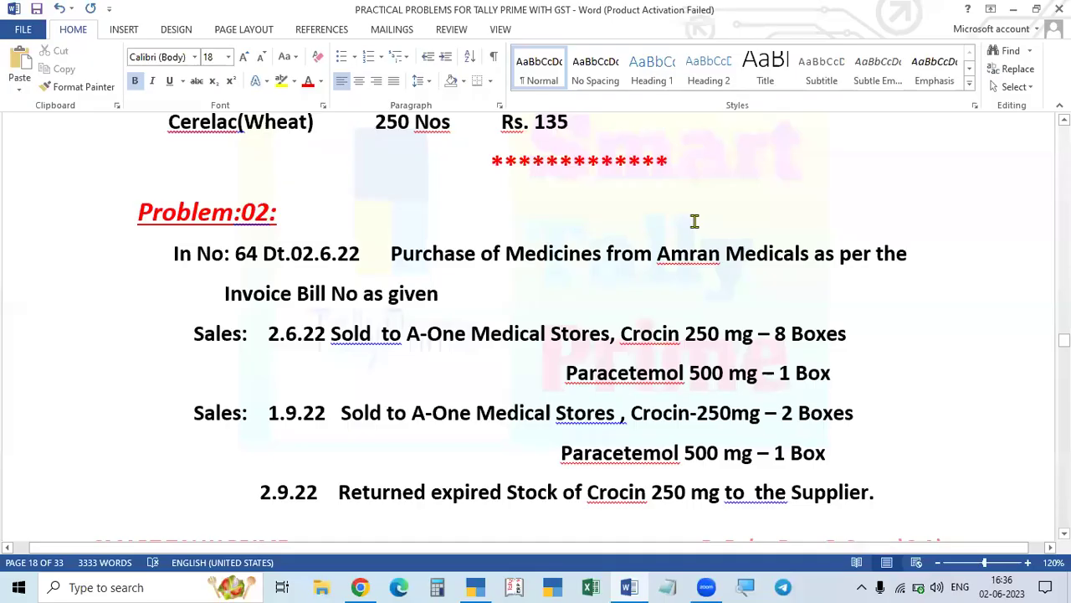
{"action": "scroll", "coordinate": [641, 356], "scroll_direction": "down", "scroll_amount": 2}
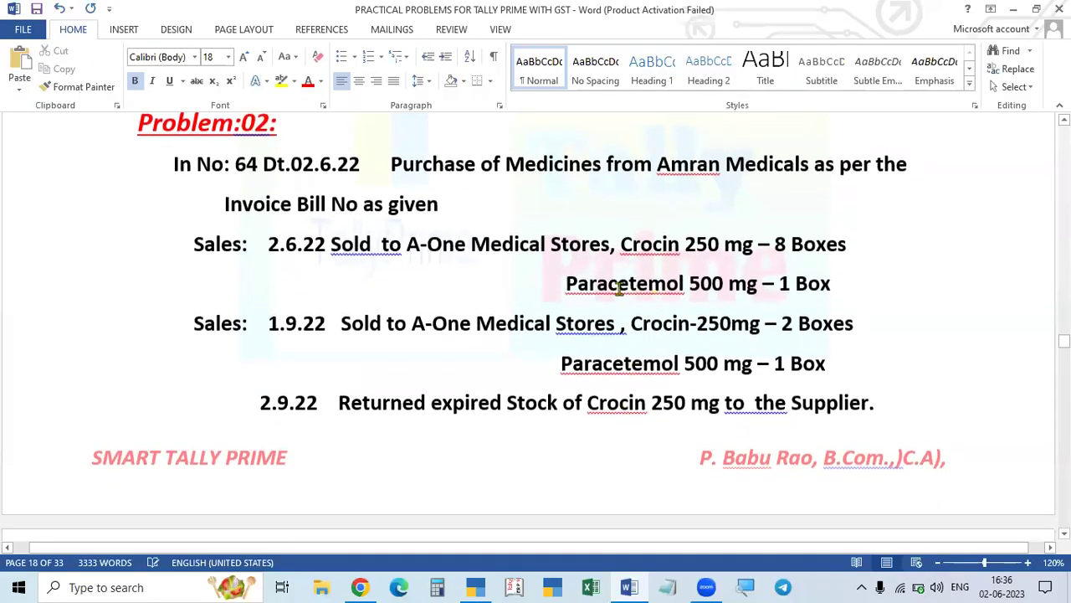
{"action": "key", "text": "alt+Tab"}
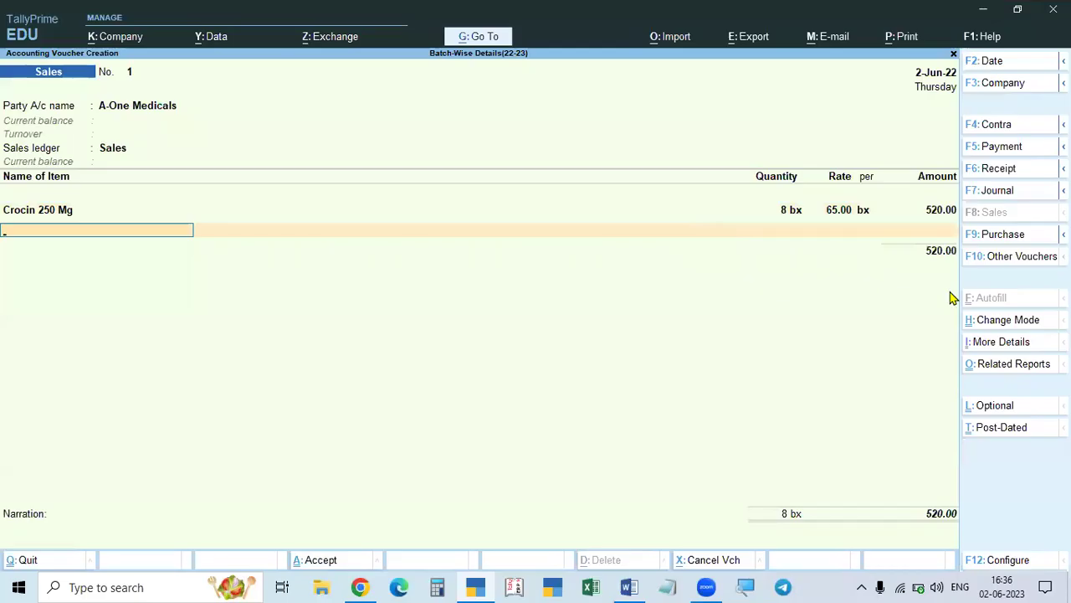
{"action": "type", "text": "PA"}
{"action": "key", "text": "Return"}
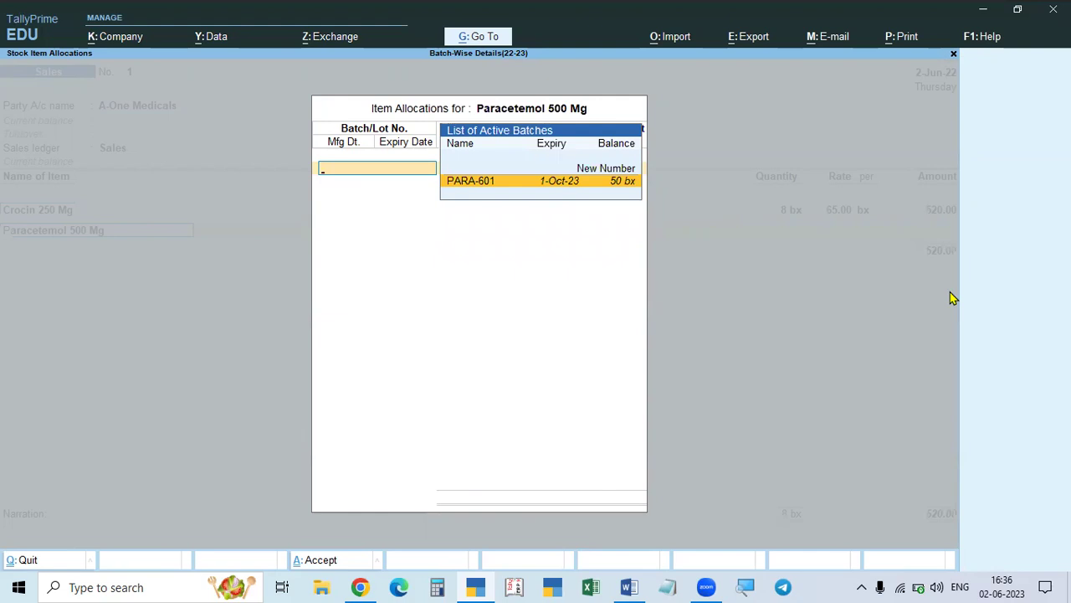
{"action": "key", "text": "Return"}
{"action": "type", "text": "1"}
{"action": "key", "text": "Return"}
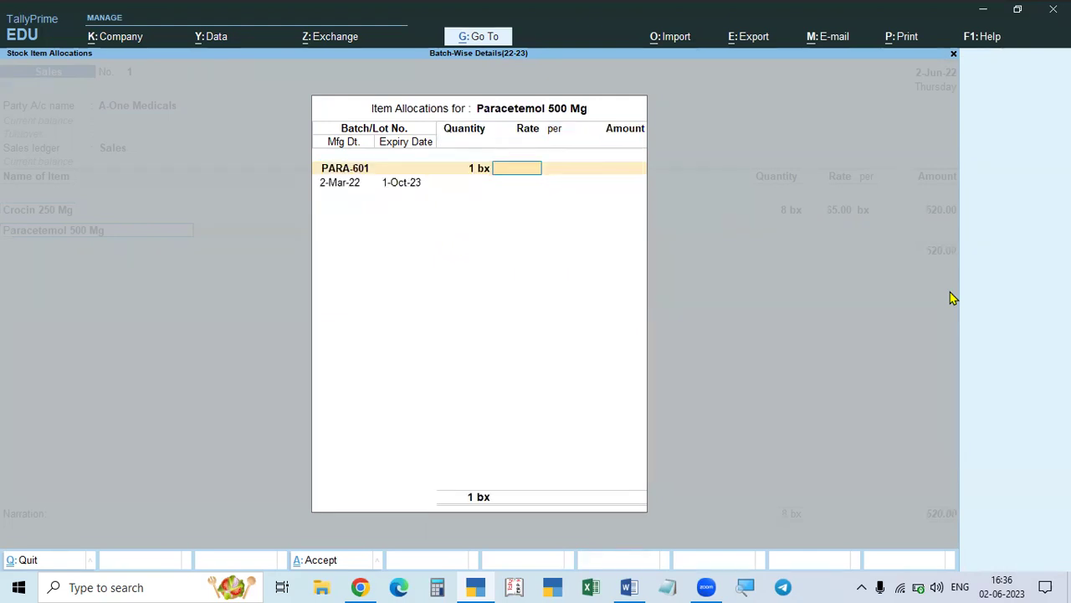
- Set the Paracetemol 500 Mg rate to 45, complete its batch allocation and end the item list
{"action": "type", "text": "45"}
{"action": "key", "text": "Return"}
{"action": "key", "text": "Return"}
{"action": "key", "text": "Return"}
{"action": "key", "text": "Return"}
{"action": "key", "text": "Return"}
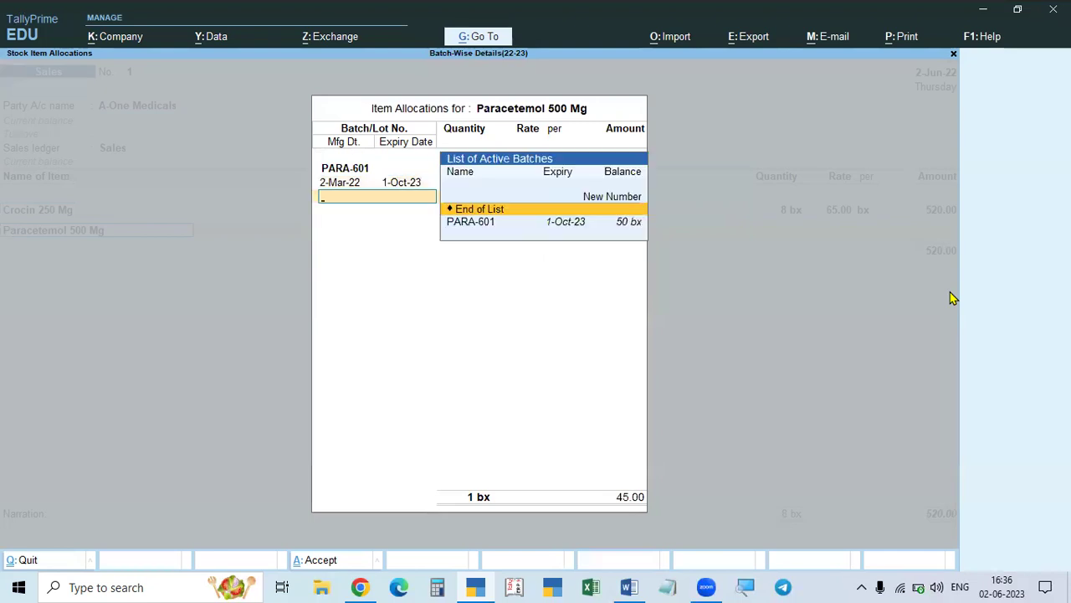
{"action": "key", "text": "Return"}
{"action": "key", "text": "Return"}
{"action": "key", "text": "Return"}
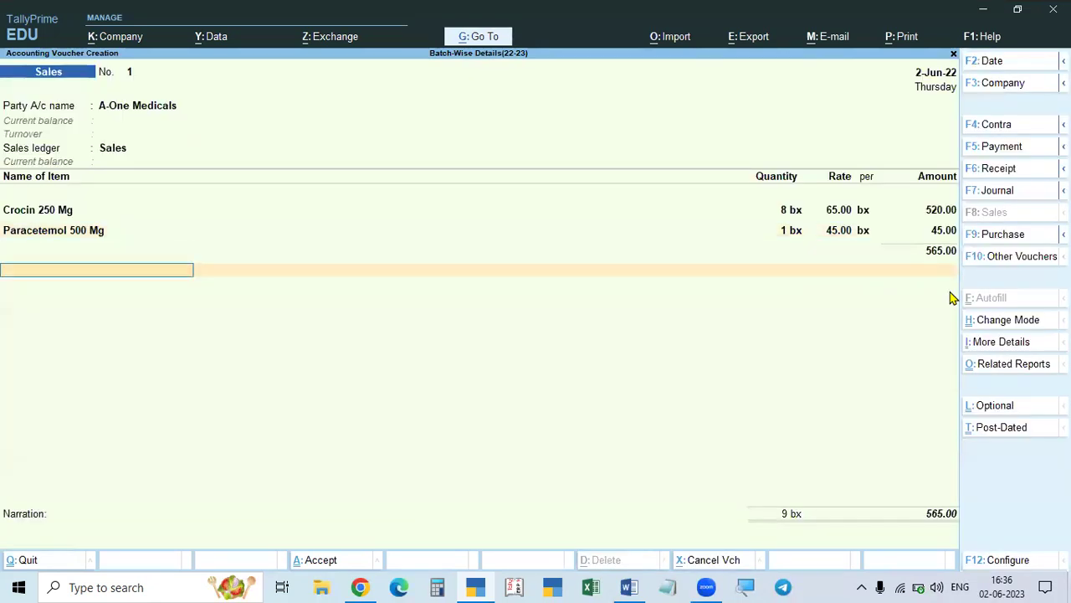
- Add the CGST and SGST ledgers to complete the sales voucher, and return to the Word document
{"action": "type", "text": "CGST"}
{"action": "key", "text": "Return"}
{"action": "key", "text": "Return"}
{"action": "type", "text": "SGST"}
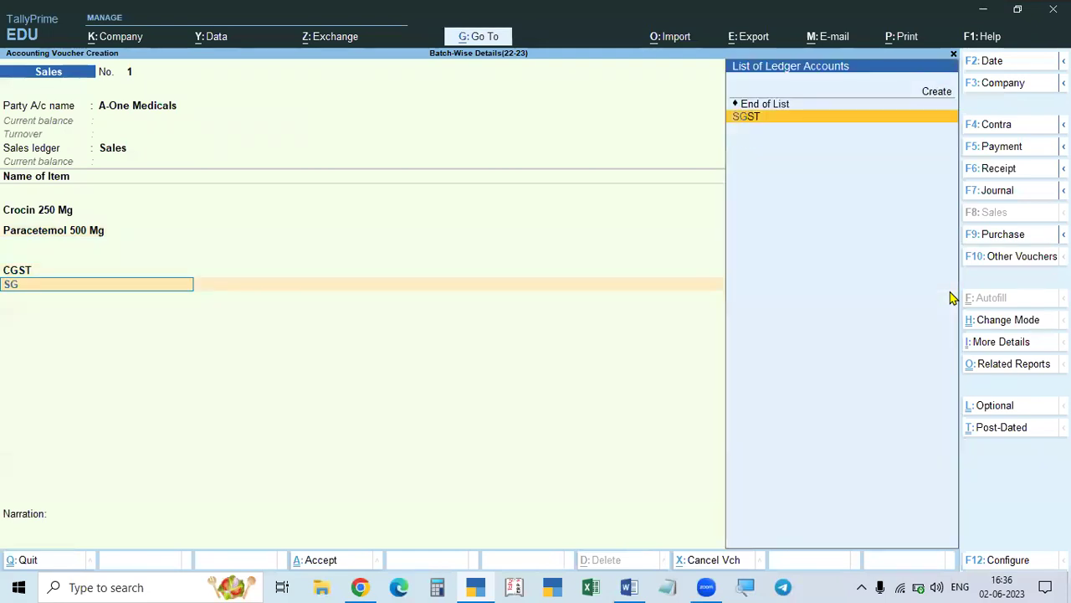
{"action": "key", "text": "Return"}
{"action": "key", "text": "Return"}
{"action": "key", "text": "Return"}
{"action": "key", "text": "Return"}
{"action": "key", "text": "Return"}
{"action": "key", "text": "Return"}
{"action": "key", "text": "Return"}
{"action": "key", "text": "Return"}
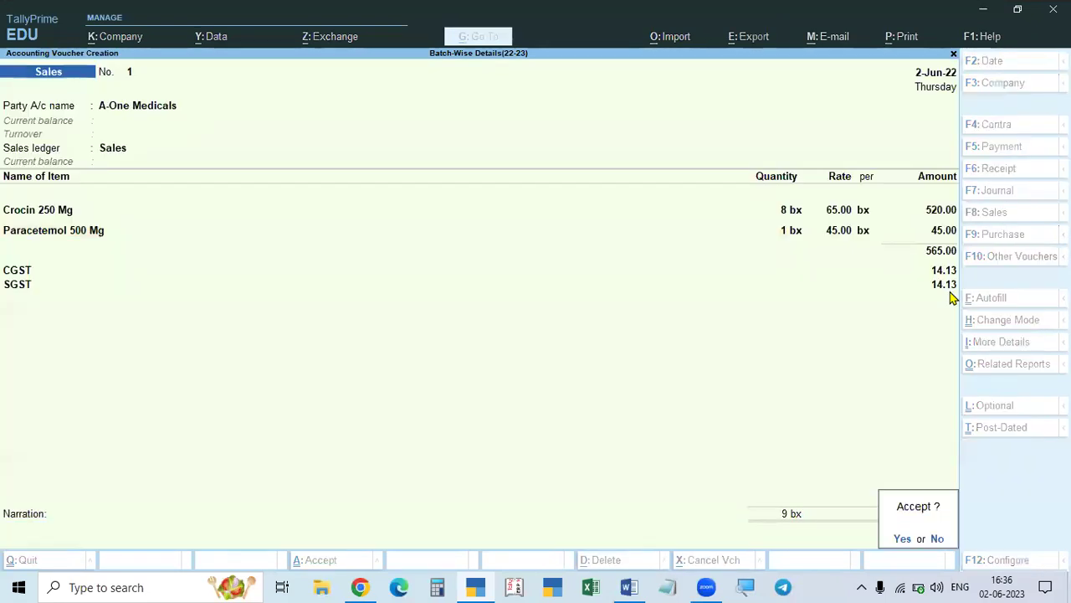
{"action": "key", "text": "alt+Tab"}
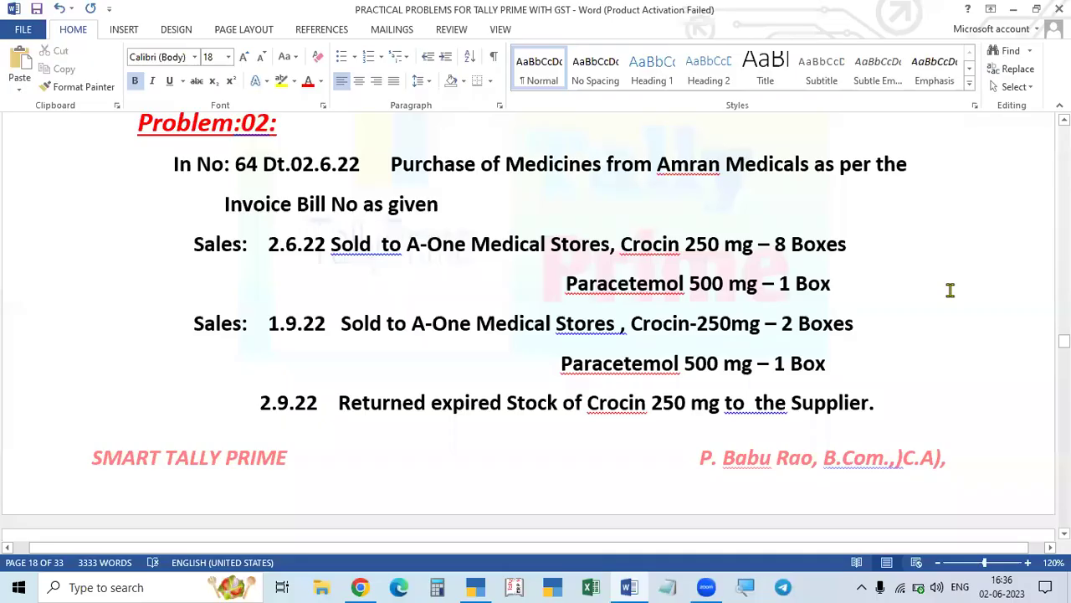
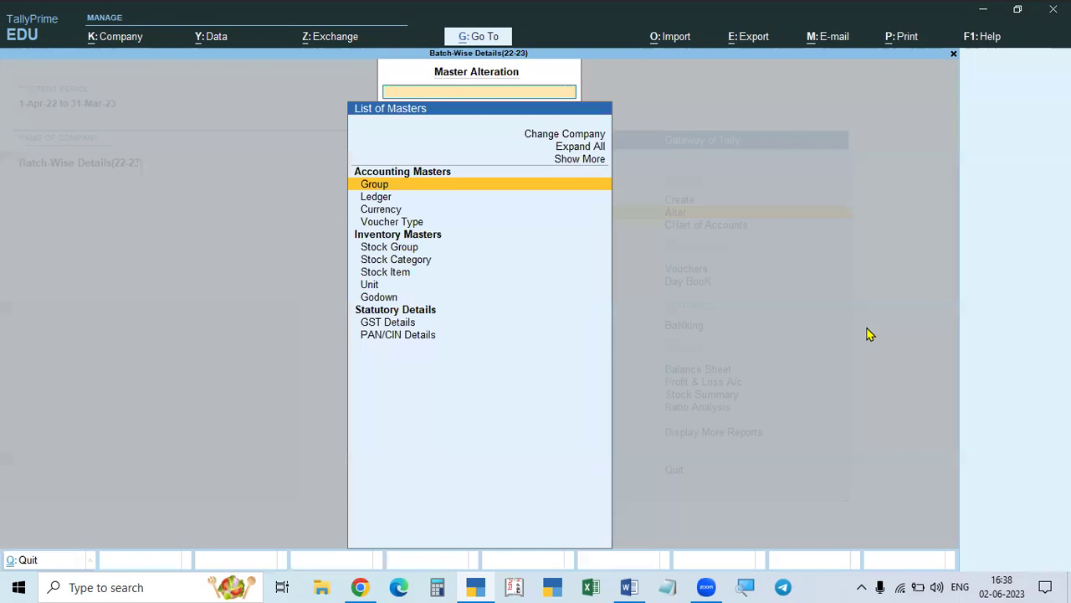
- Open the Stock Summary and drill down through the medicines group to the June vouchers of Crocin 250 Mg
{"action": "key", "text": "Down"}
{"action": "key", "text": "Down"}
{"action": "key", "text": "Down"}
{"action": "key", "text": "Down"}
{"action": "key", "text": "Down"}
{"action": "key", "text": "Down"}
{"action": "key", "text": "Down"}
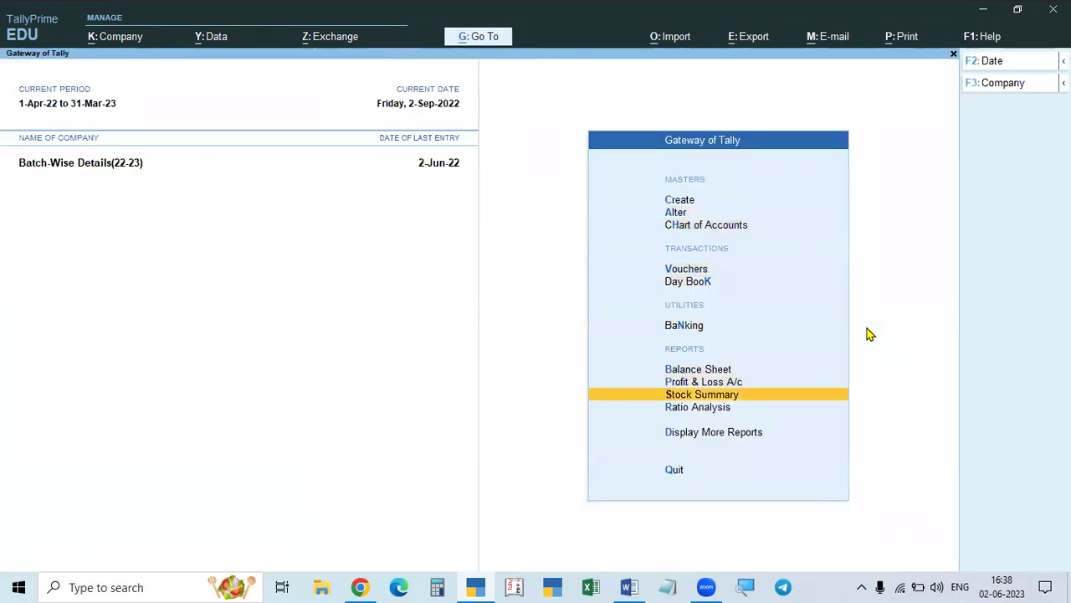
{"action": "key", "text": "Return"}
{"action": "key", "text": "Down"}
{"action": "key", "text": "Down"}
{"action": "key", "text": "Return"}
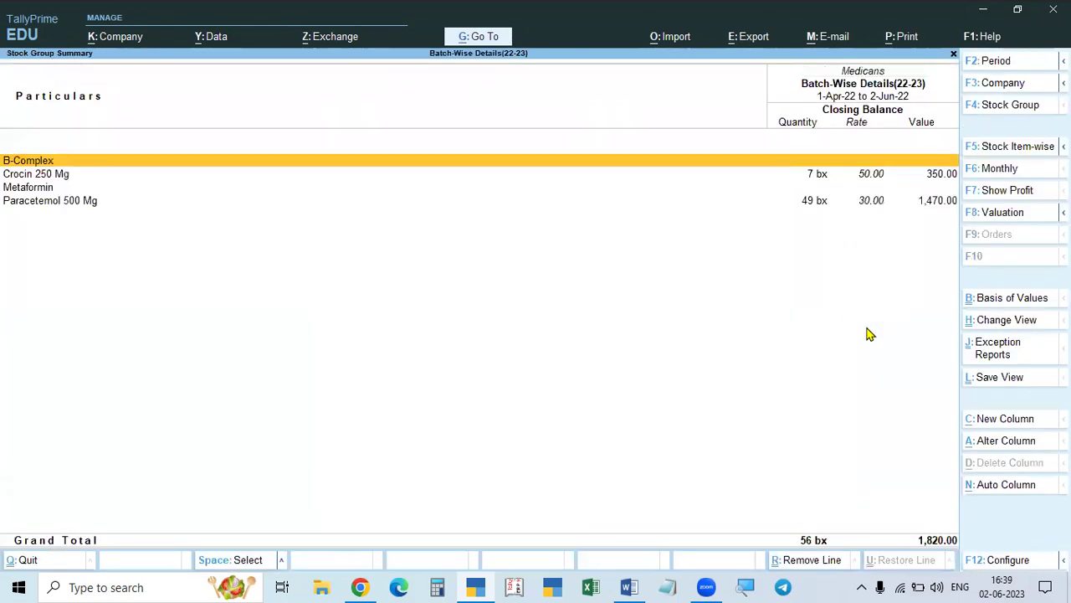
{"action": "key", "text": "Down"}
{"action": "key", "text": "Return"}
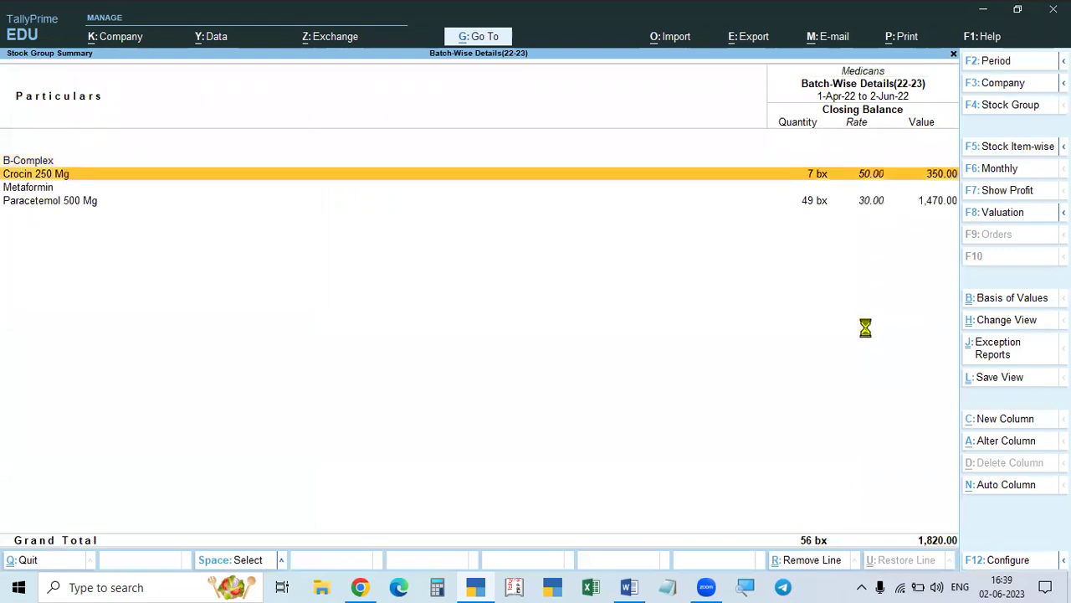
{"action": "key", "text": "Return"}
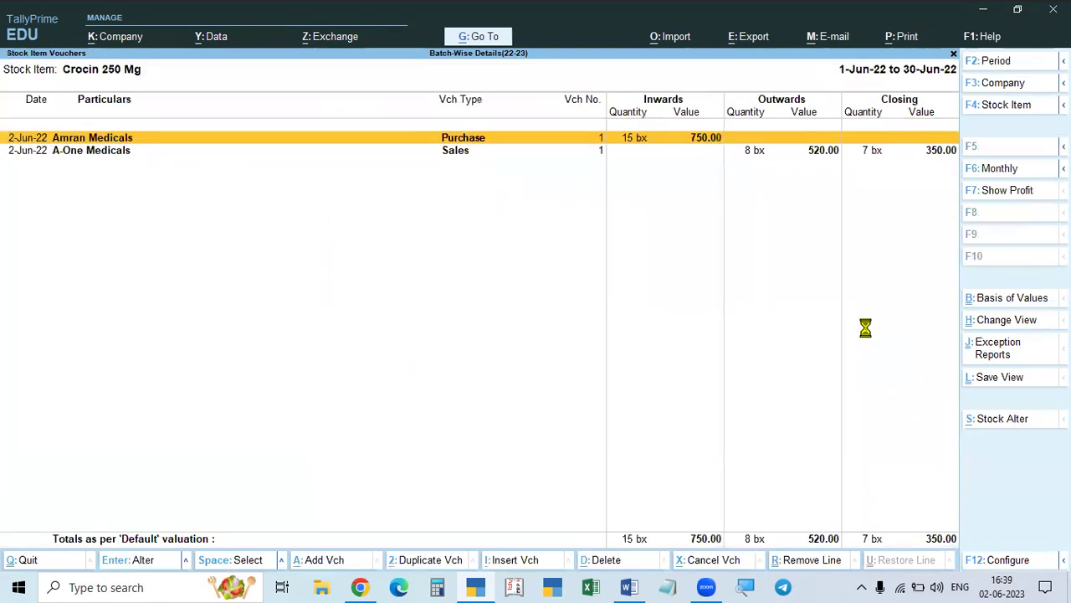
- Open the Amran Medicals purchase voucher and examine the batch numbers and expiry dates of Crocin 250 Mg
{"action": "key", "text": "Return"}
{"action": "key", "text": "Return"}
{"action": "key", "text": "Return"}
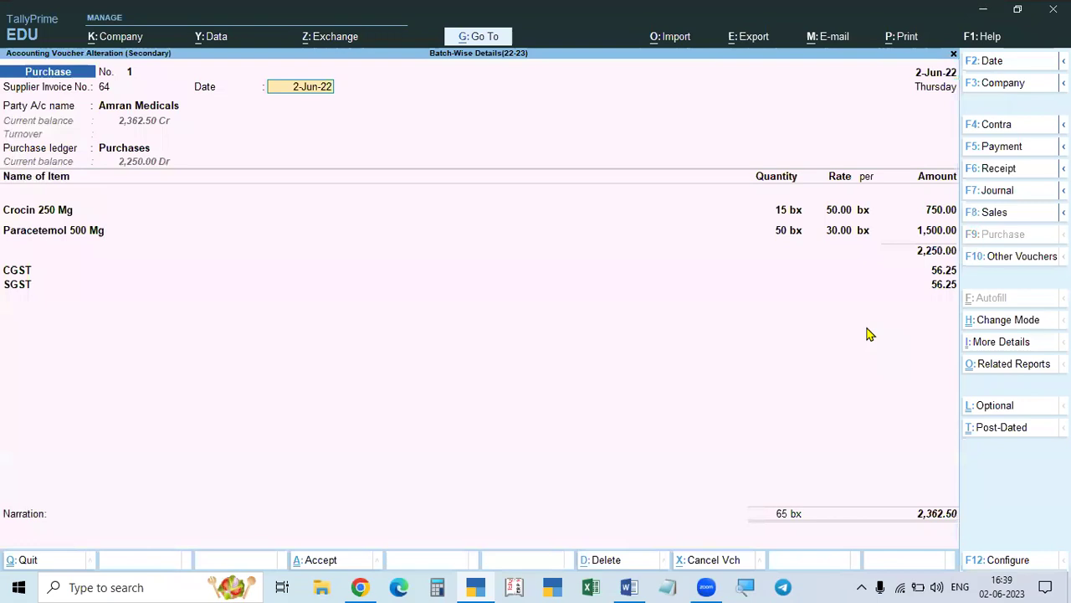
{"action": "left_click", "coordinate": [52, 215]}
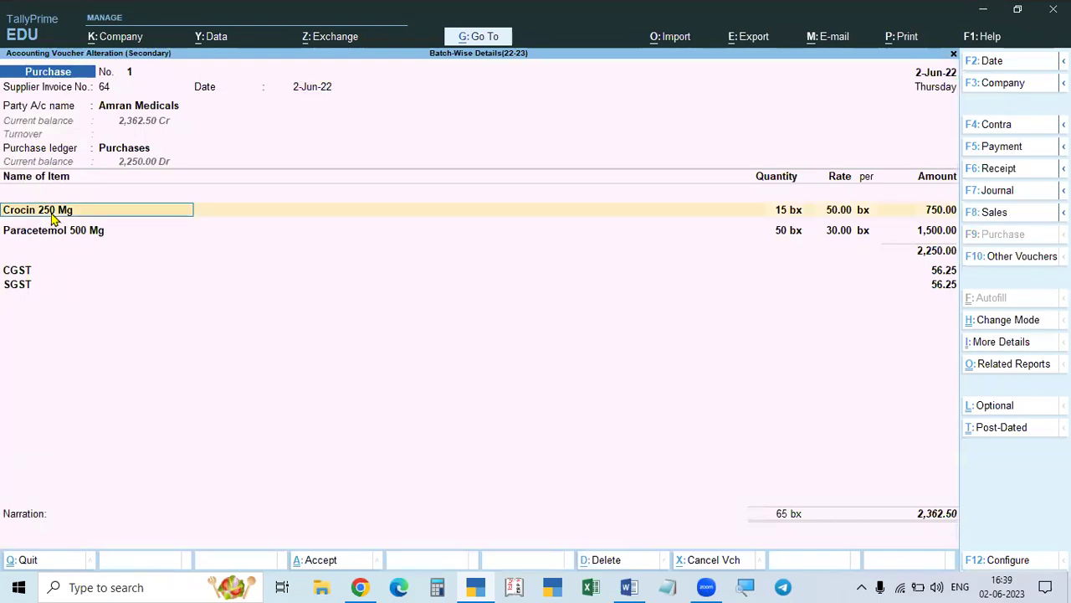
{"action": "key", "text": "Return"}
{"action": "key", "text": "Return"}
{"action": "key", "text": "Return"}
{"action": "key", "text": "Return"}
{"action": "key", "text": "Return"}
{"action": "key", "text": "Return"}
{"action": "key", "text": "Return"}
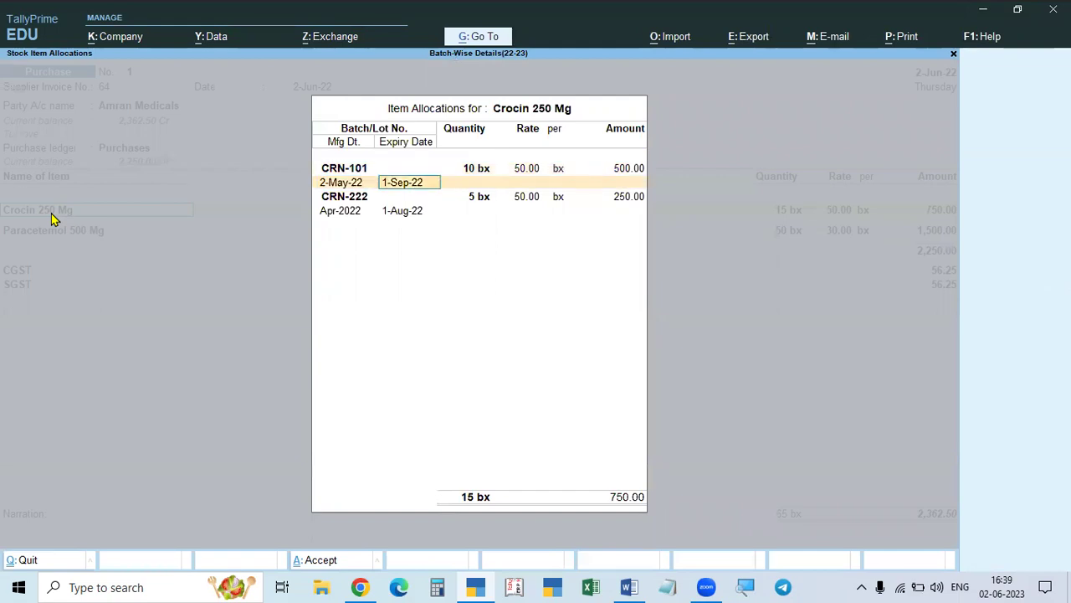
- Review the remaining batch, item and tax entries of the Amran Medicals purchase voucher, re-accept it and leave the voucher list
{"action": "key", "text": "Return"}
{"action": "key", "text": "Return"}
{"action": "key", "text": "Return"}
{"action": "key", "text": "Return"}
{"action": "key", "text": "Return"}
{"action": "key", "text": "Return"}
{"action": "key", "text": "Return"}
{"action": "key", "text": "Return"}
{"action": "key", "text": "Return"}
{"action": "key", "text": "Return"}
{"action": "key", "text": "Return"}
{"action": "key", "text": "Return"}
{"action": "key", "text": "Return"}
{"action": "key", "text": "Return"}
{"action": "key", "text": "Return"}
{"action": "key", "text": "Return"}
{"action": "key", "text": "Return"}
{"action": "key", "text": "Return"}
{"action": "key", "text": "Return"}
{"action": "key", "text": "Return"}
{"action": "key", "text": "Return"}
{"action": "key", "text": "Return"}
{"action": "key", "text": "Return"}
{"action": "key", "text": "Return"}
{"action": "key", "text": "Return"}
{"action": "key", "text": "Return"}
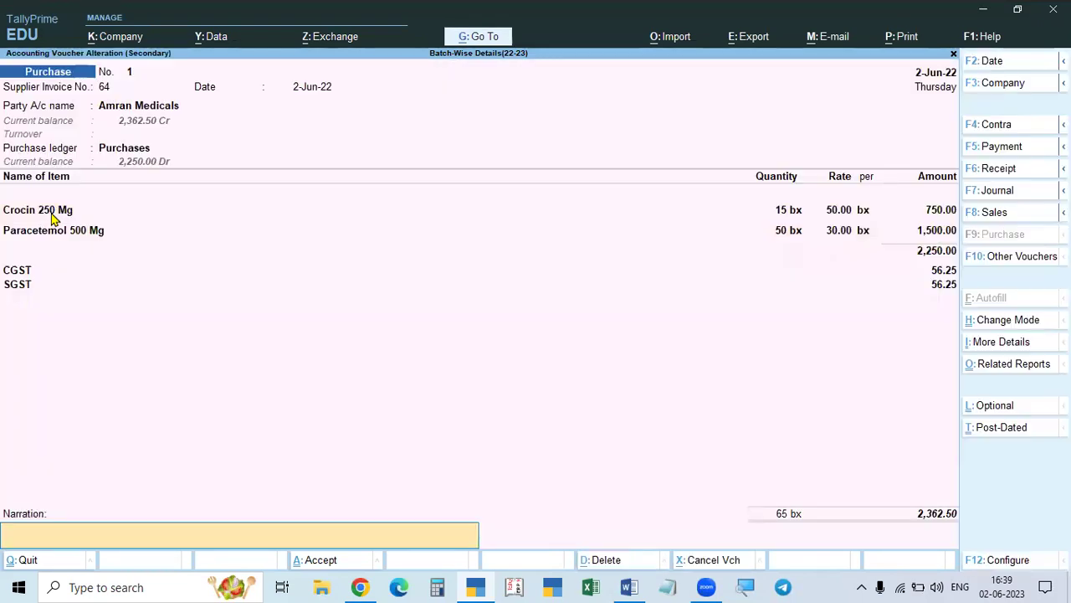
{"action": "key", "text": "Return"}
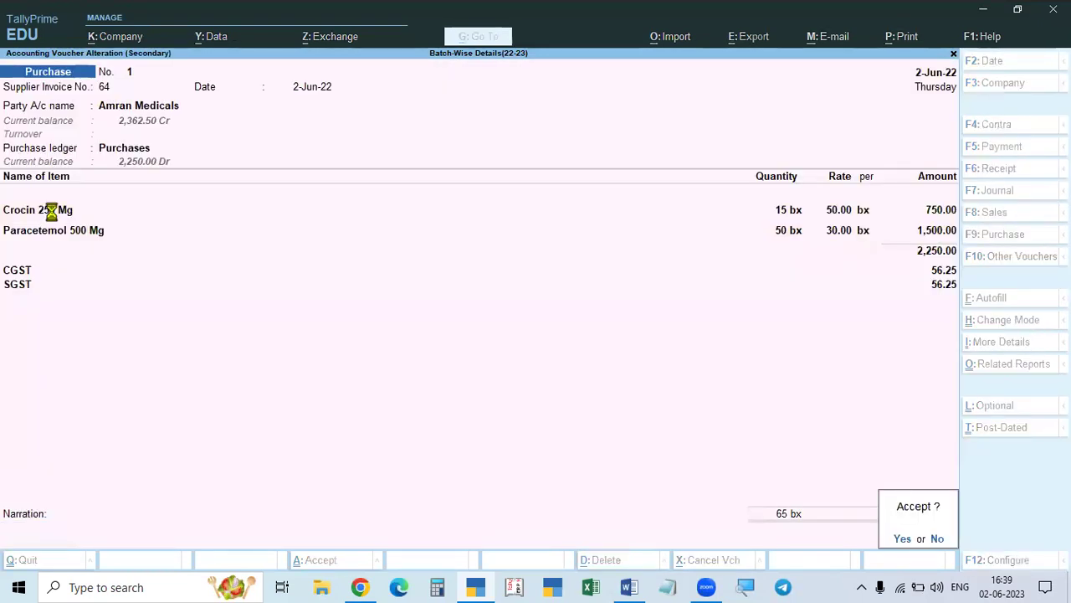
{"action": "key", "text": "Return"}
{"action": "key", "text": "Escape"}
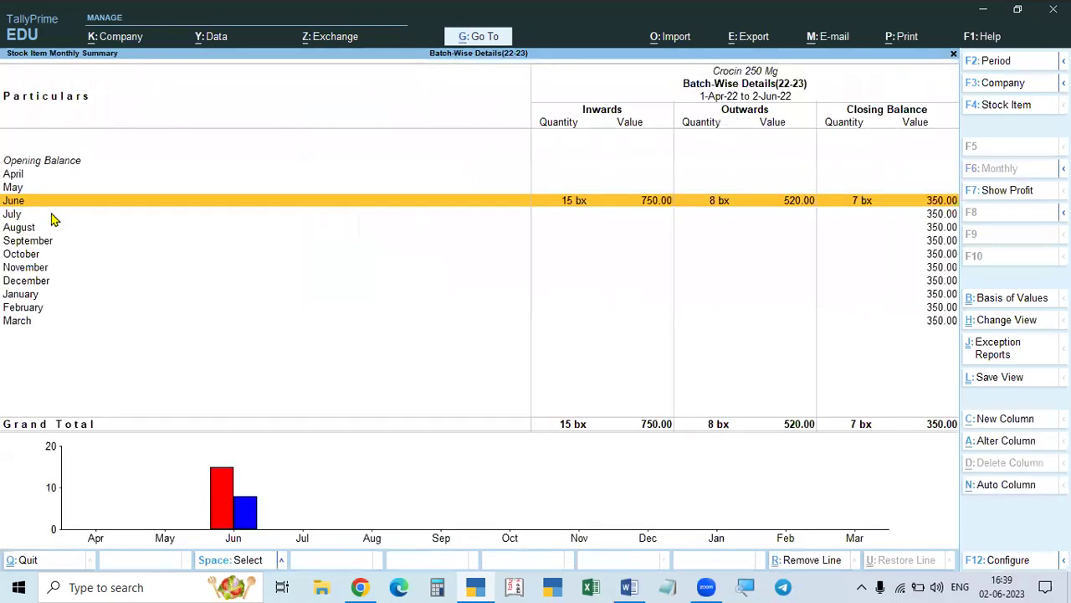
- Leave the Crocin 250 Mg stock reports and start a new sales voucher
{"action": "key", "text": "Escape"}
{"action": "key", "text": "Escape"}
{"action": "key", "text": "Escape"}
{"action": "key", "text": "Escape"}
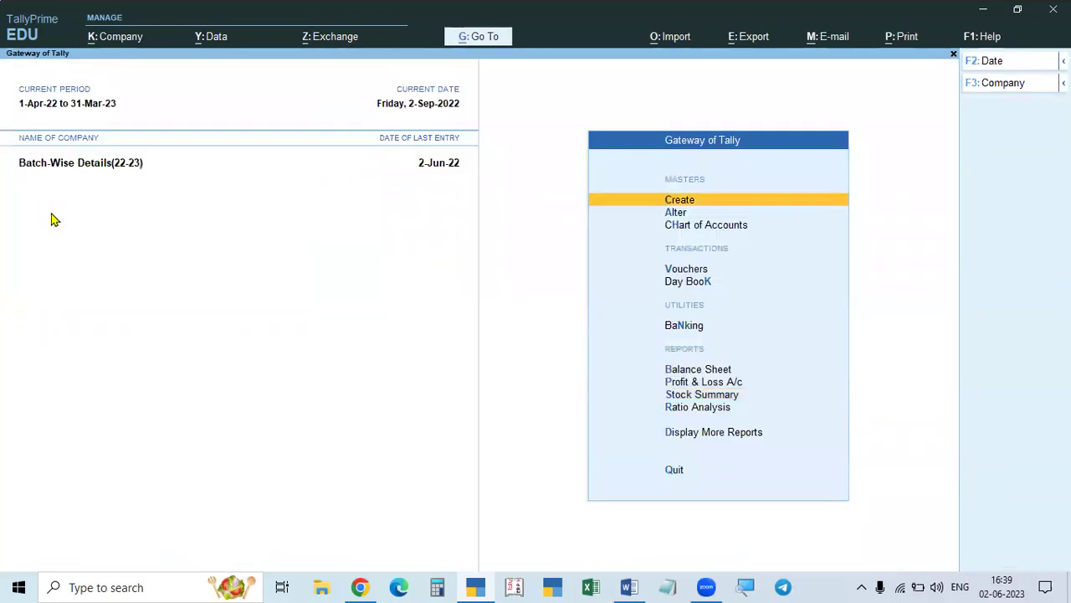
{"action": "key", "text": "v"}
{"action": "key", "text": "F9"}
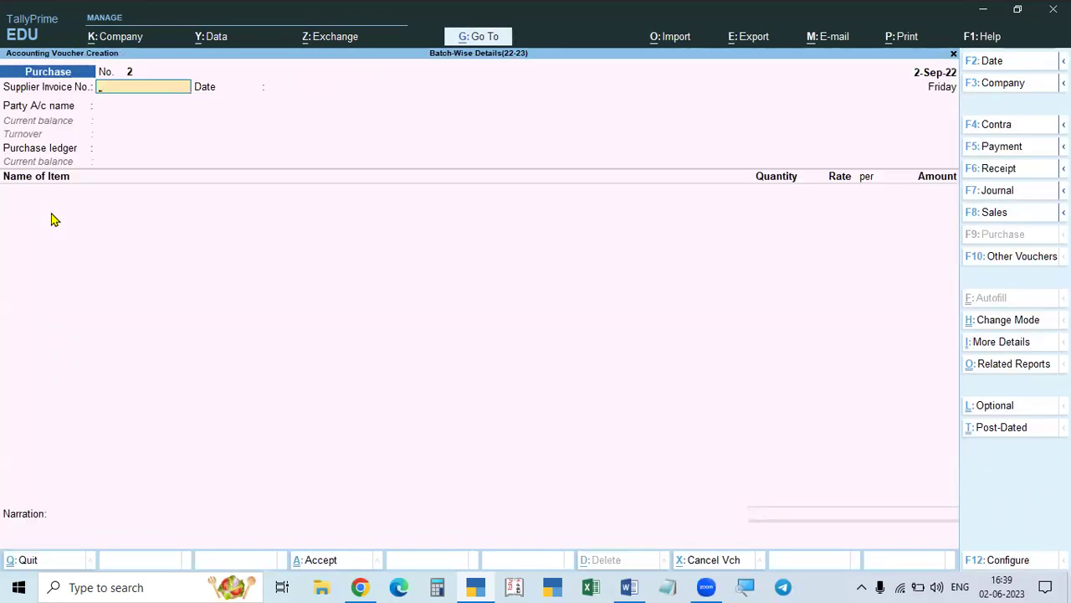
{"action": "key", "text": "F8"}
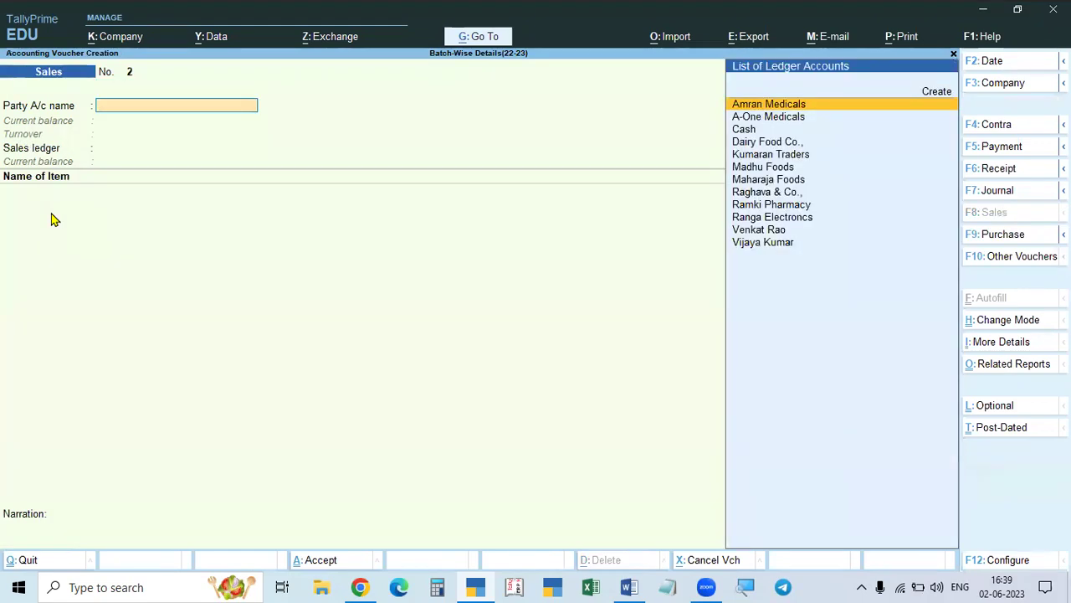
- Choose A-One Medicals as the party of the sales voucher and set the voucher date to 2.9
{"action": "key", "text": "Down"}
{"action": "key", "text": "Return"}
{"action": "key", "text": "Escape"}
{"action": "key", "text": "y"}
{"action": "key", "text": "F2"}
{"action": "type", "text": "2.9"}
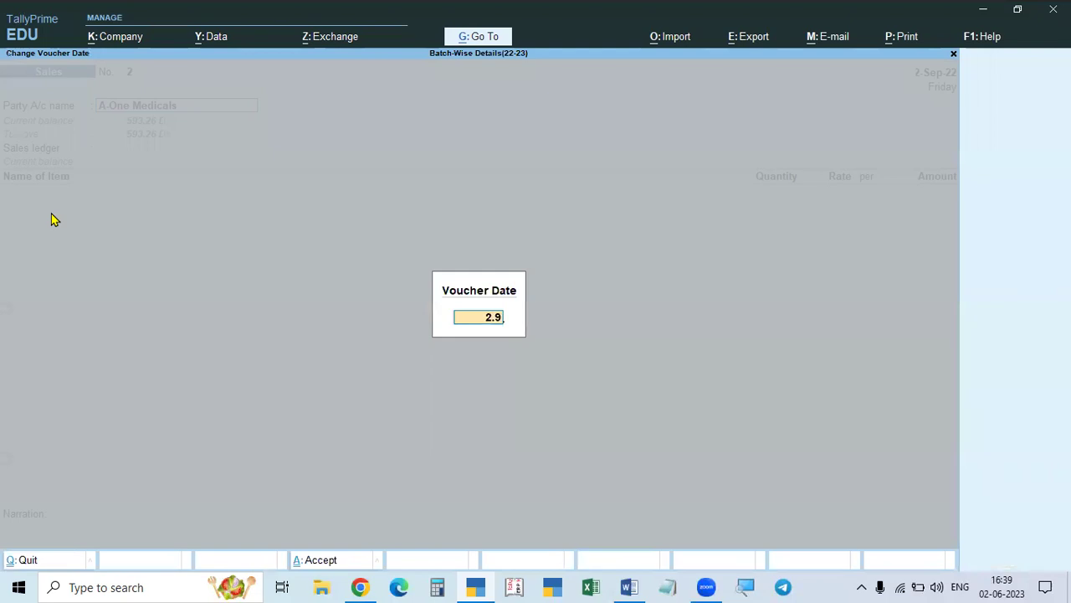
{"action": "key", "text": "Return"}
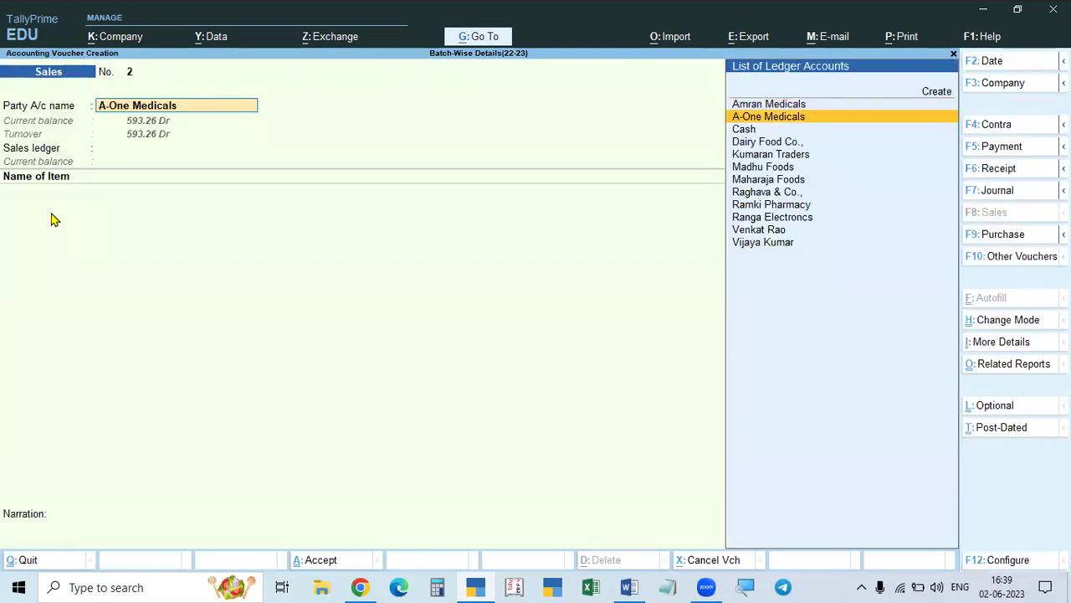
- Accept the dispatch and party details of A-One Medicals and assign the Sales ledger to the voucher
{"action": "key", "text": "Return"}
{"action": "key", "text": "ctrl+a"}
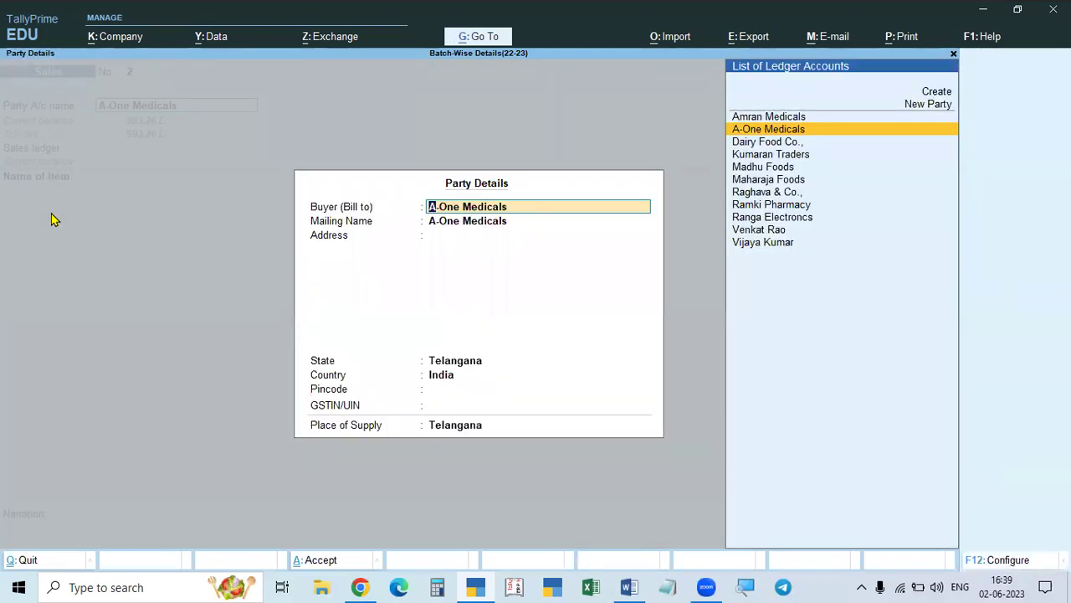
{"action": "key", "text": "Return"}
{"action": "key", "text": "ctrl+a"}
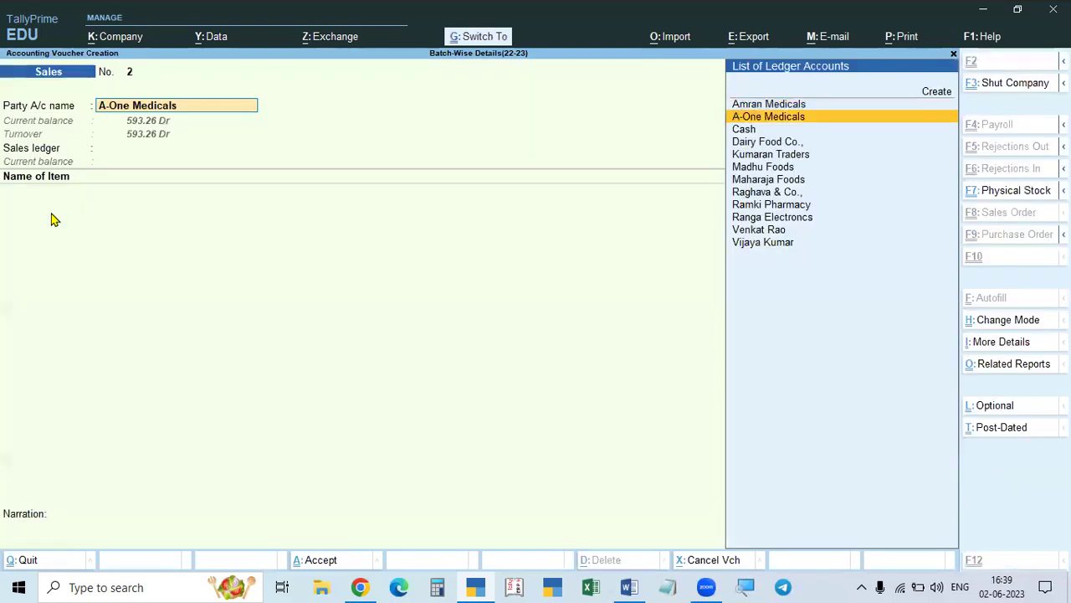
{"action": "key", "text": "ctrl+a"}
{"action": "key", "text": "Return"}
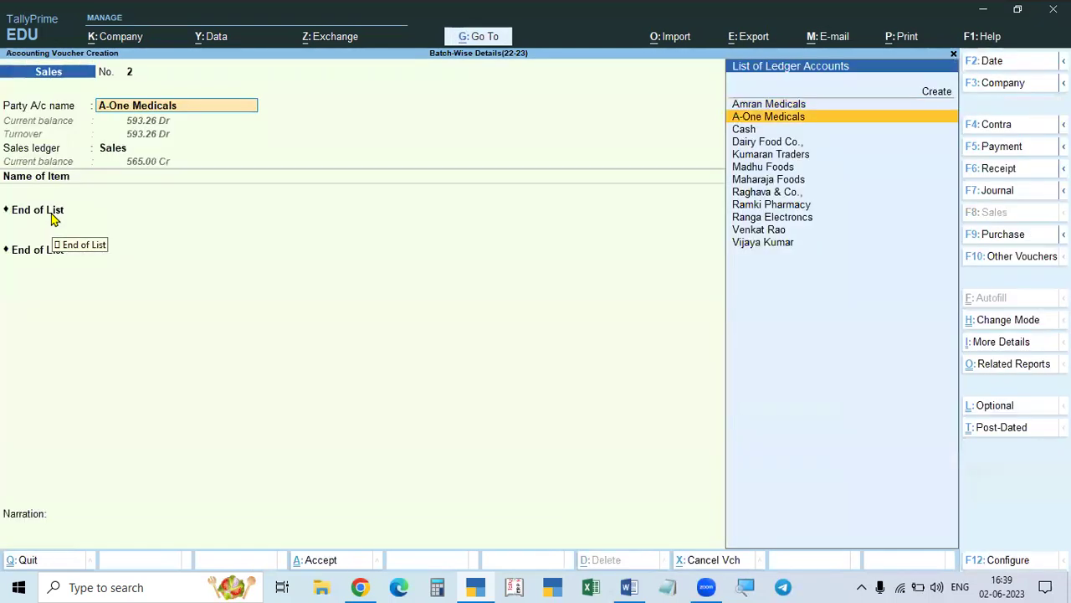
{"action": "key", "text": "Return"}
{"action": "key", "text": "ctrl+a"}
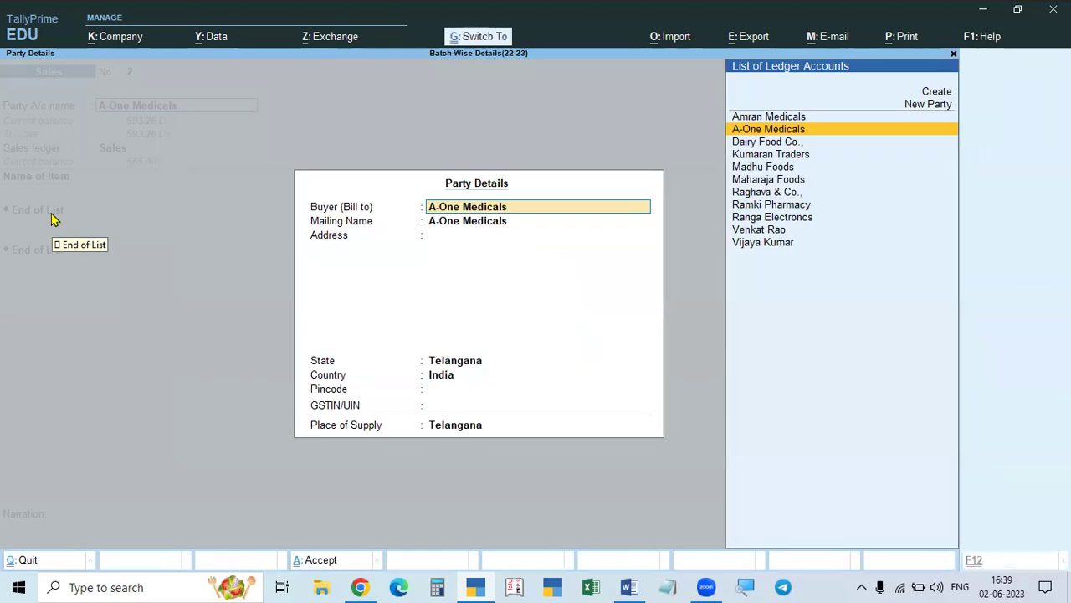
{"action": "key", "text": "ctrl+a"}
{"action": "key", "text": "Return"}
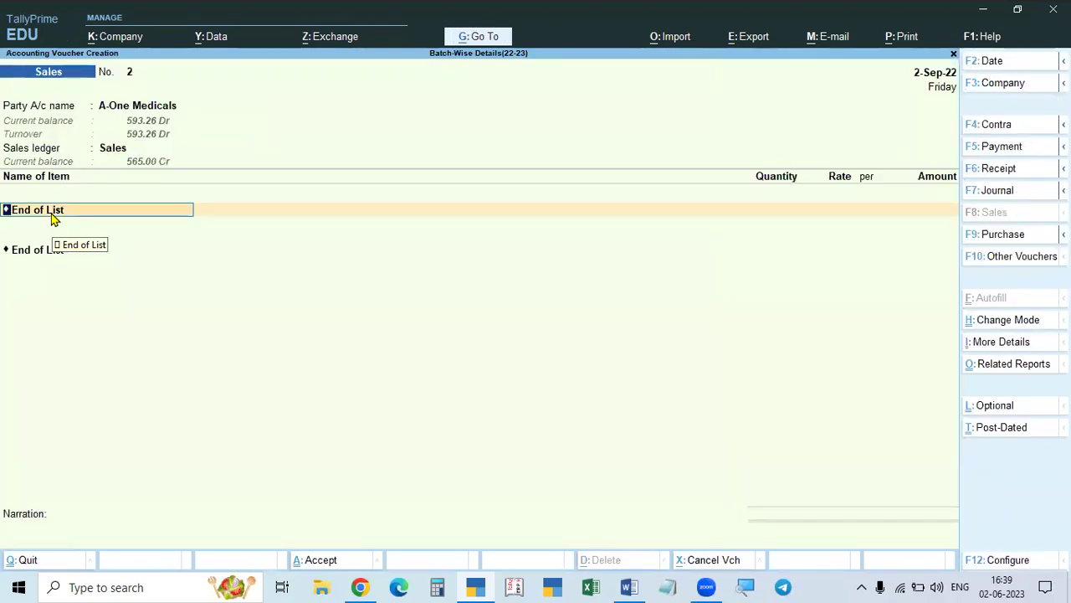
- Select Crocin 250 Mg in the sales voucher to examine its active batches and expiry dates, and discard the voucher
{"action": "type", "text": "C"}
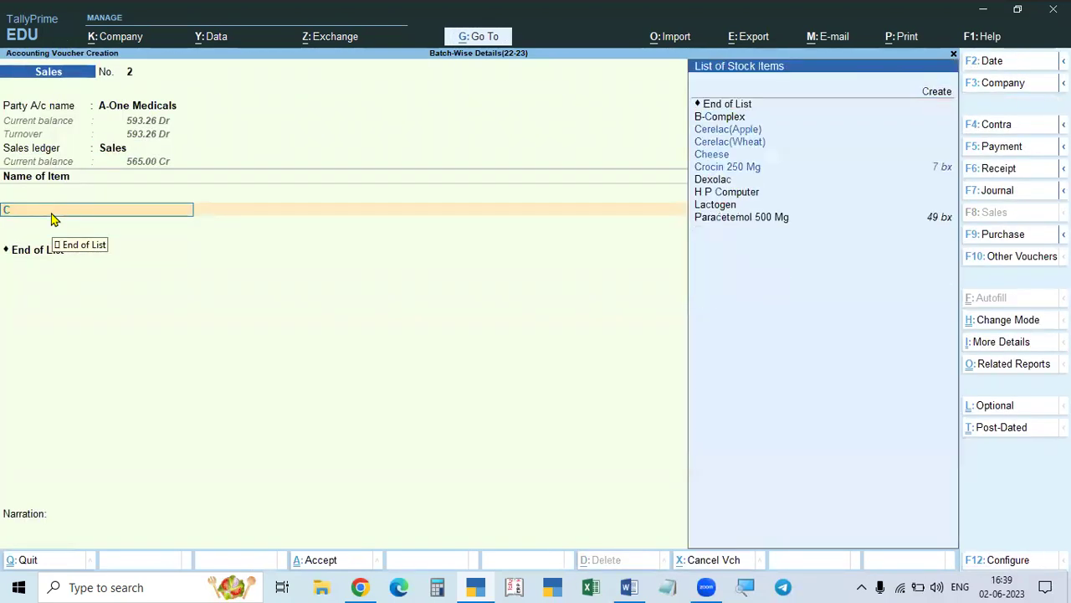
{"action": "type", "text": "R"}
{"action": "key", "text": "Return"}
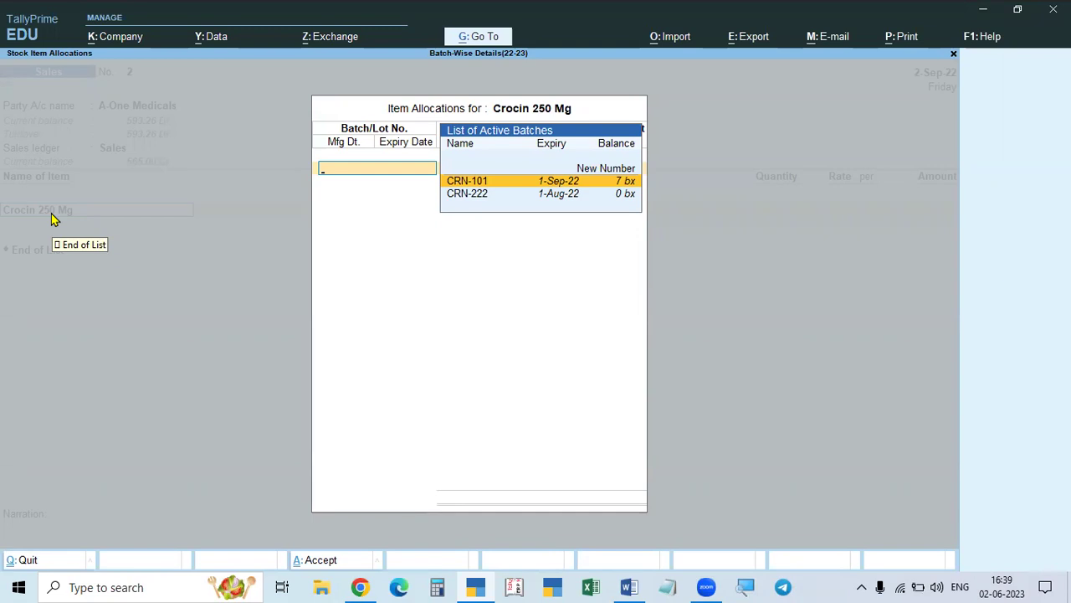
{"action": "key", "text": "Escape"}
{"action": "key", "text": "Escape"}
{"action": "key", "text": "Escape"}
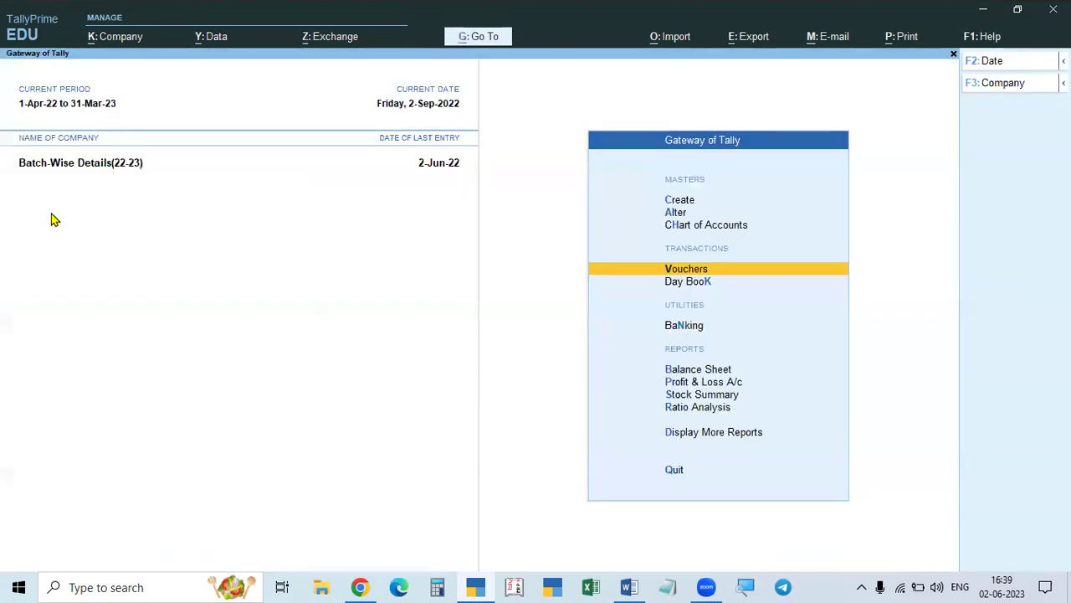
- Set Use Expired Batches for Stock items to No in the sales voucher configuration
{"action": "key", "text": "Up"}
{"action": "key", "text": "Up"}
{"action": "key", "text": "Up"}
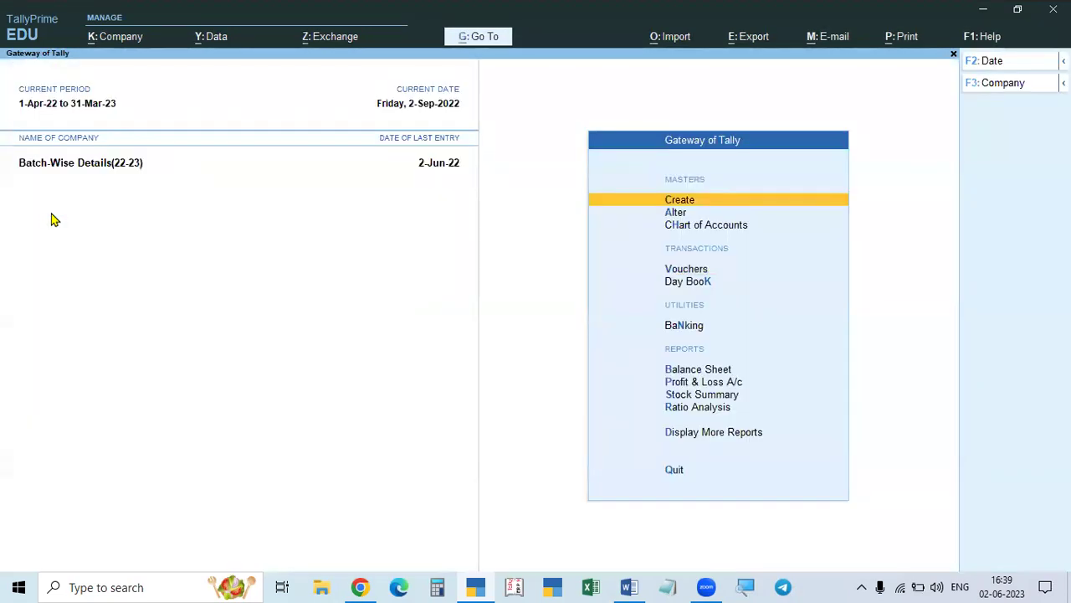
{"action": "key", "text": "v"}
{"action": "key", "text": "F12"}
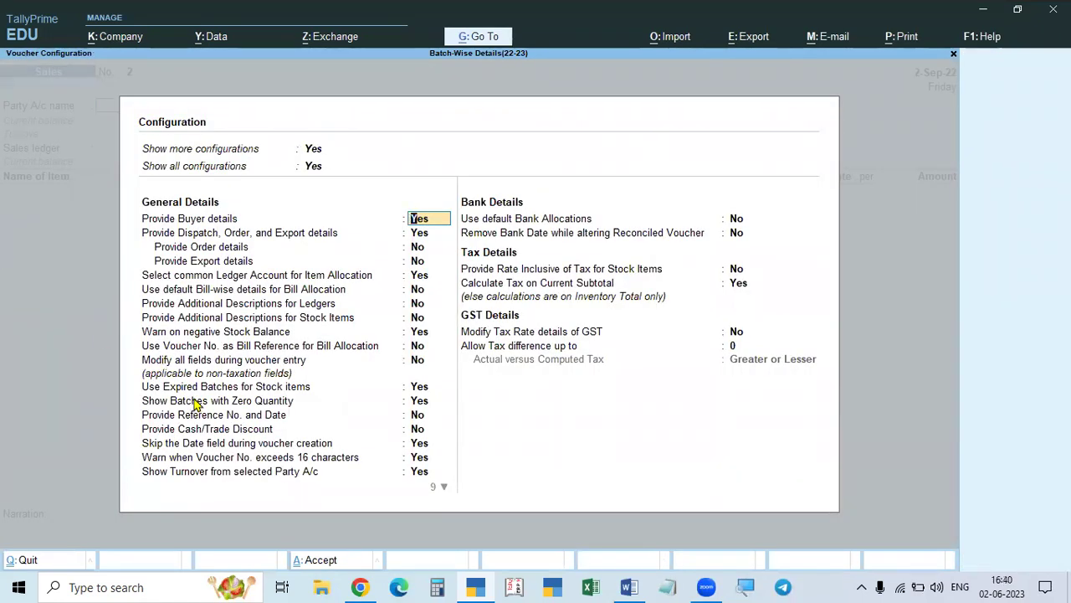
{"action": "left_click", "coordinate": [421, 386]}
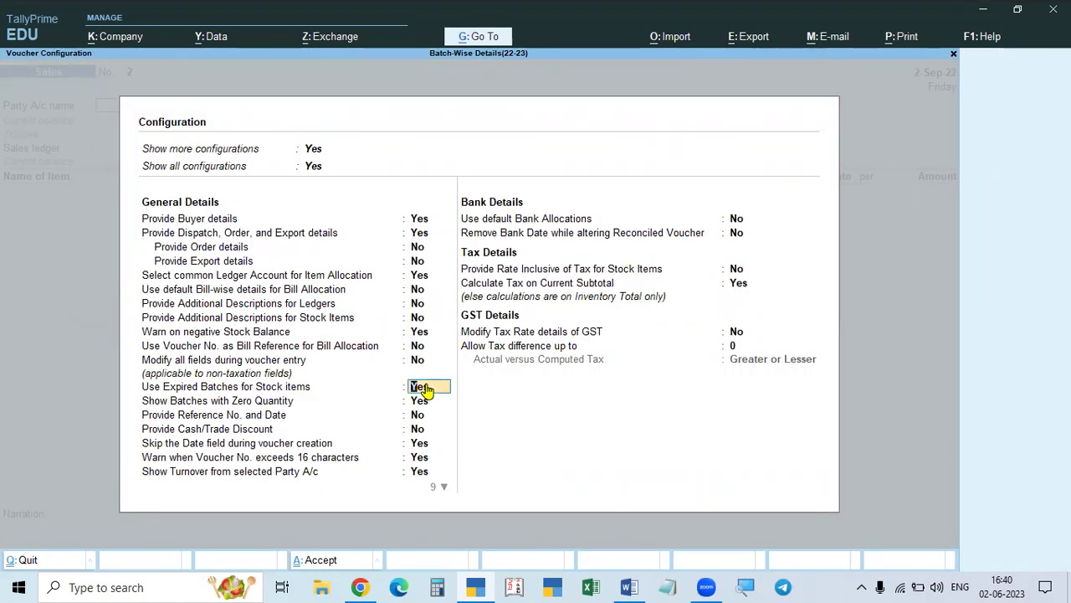
{"action": "key", "text": "n"}
{"action": "key", "text": "ctrl+a"}
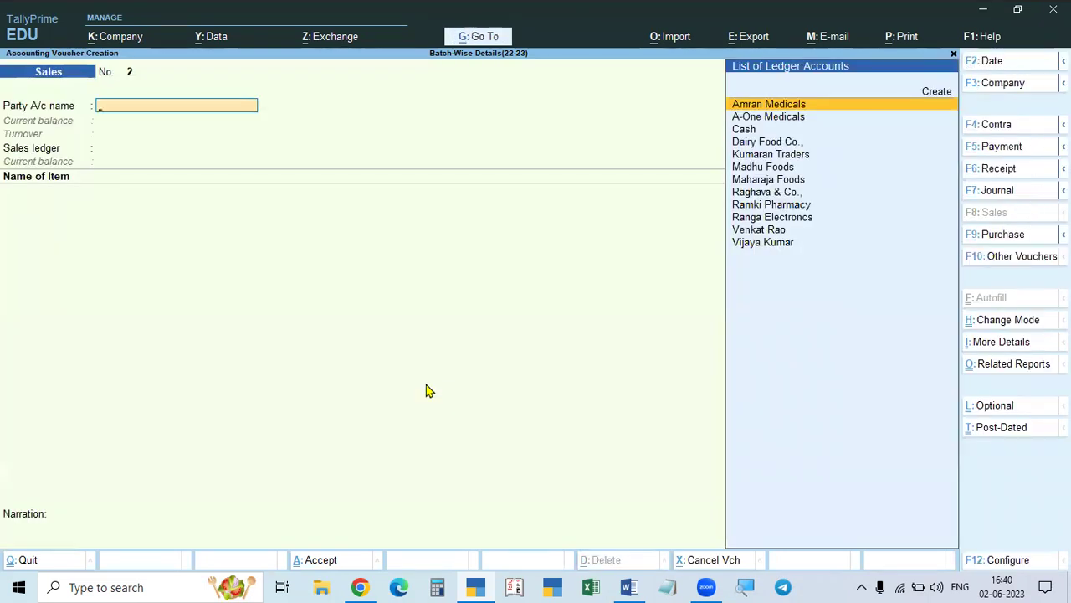
- Fill the sales voucher with A-One Medicals as the party, its default dispatch and party details, and the Sales ledger
{"action": "key", "text": "Down"}
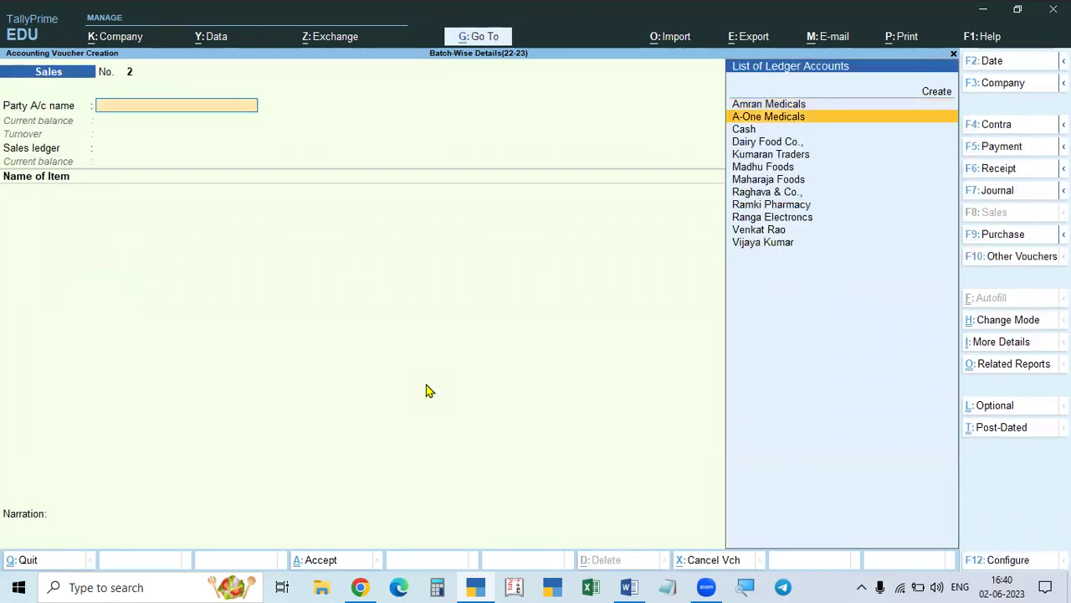
{"action": "key", "text": "Return"}
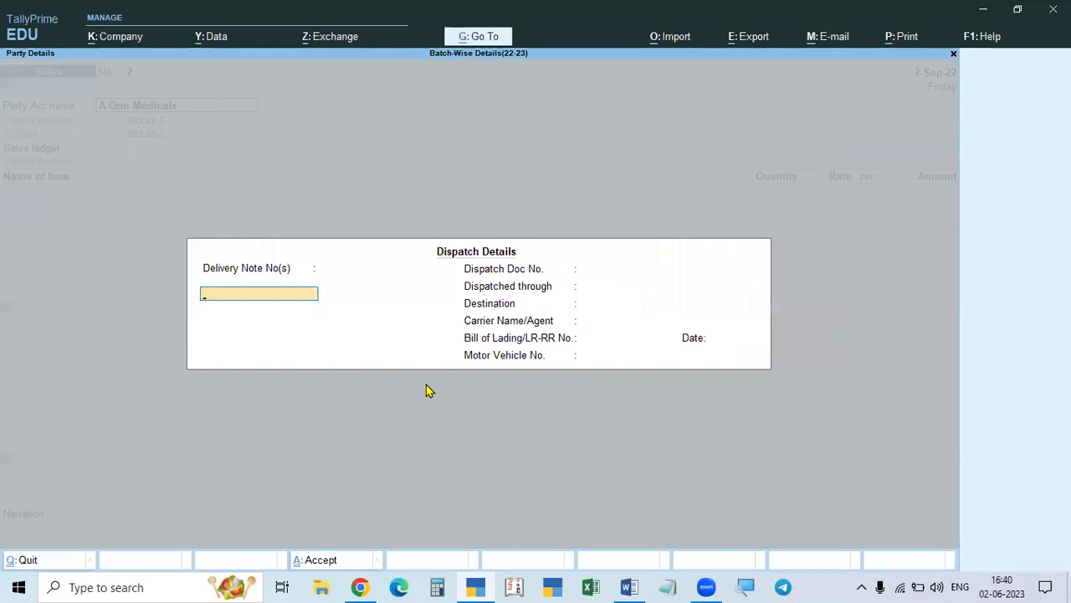
{"action": "key", "text": "ctrl+a"}
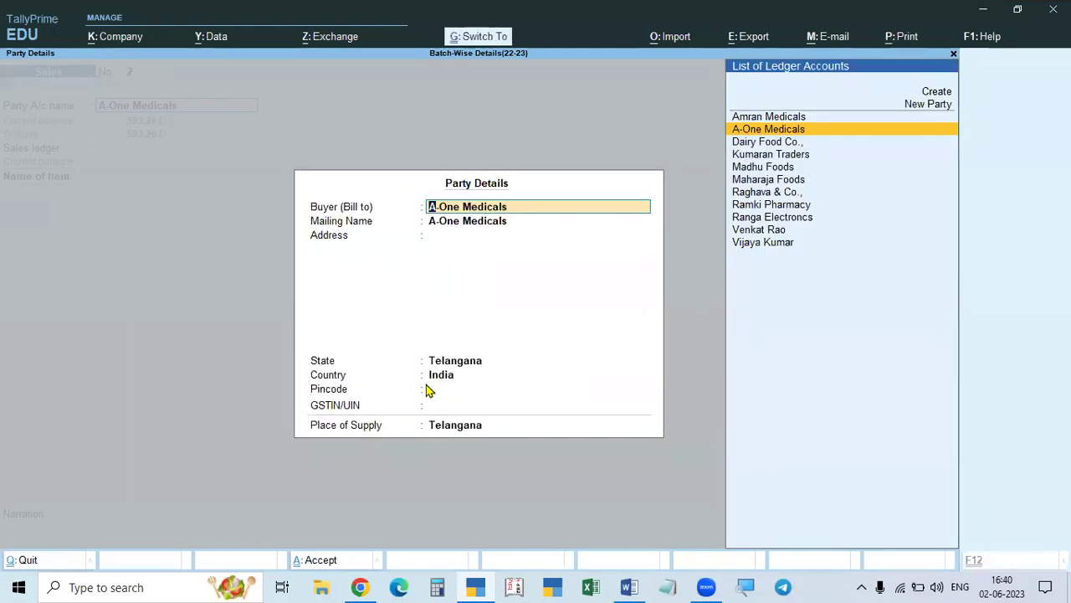
{"action": "key", "text": "ctrl+a"}
{"action": "key", "text": "Return"}
- Select Crocin 250 Mg to check which batches are offered on 2-Sep-22, and discard the voucher
{"action": "type", "text": "CR"}
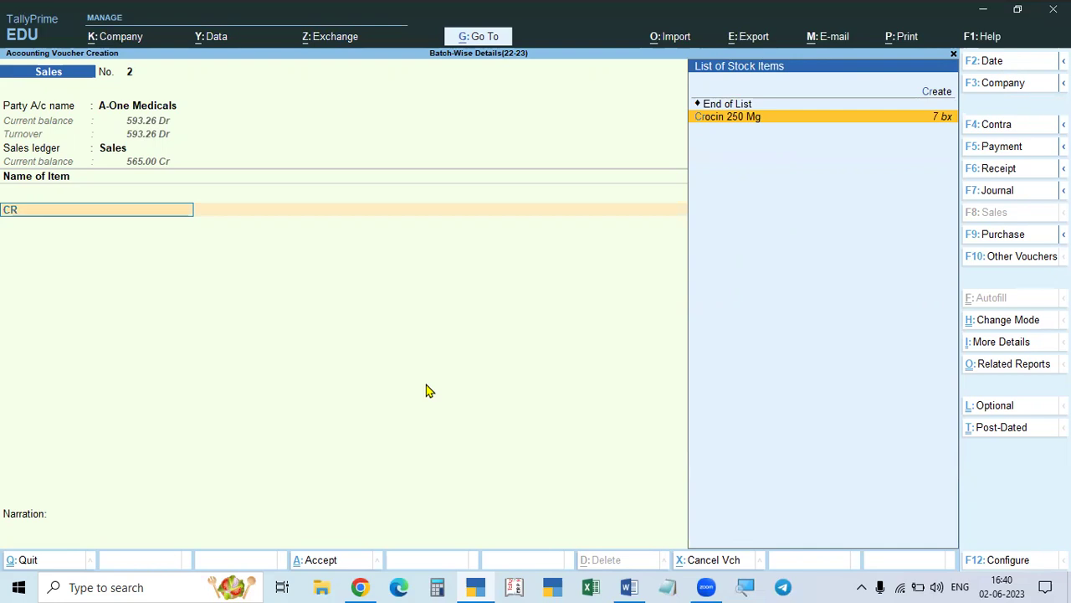
{"action": "key", "text": "Return"}
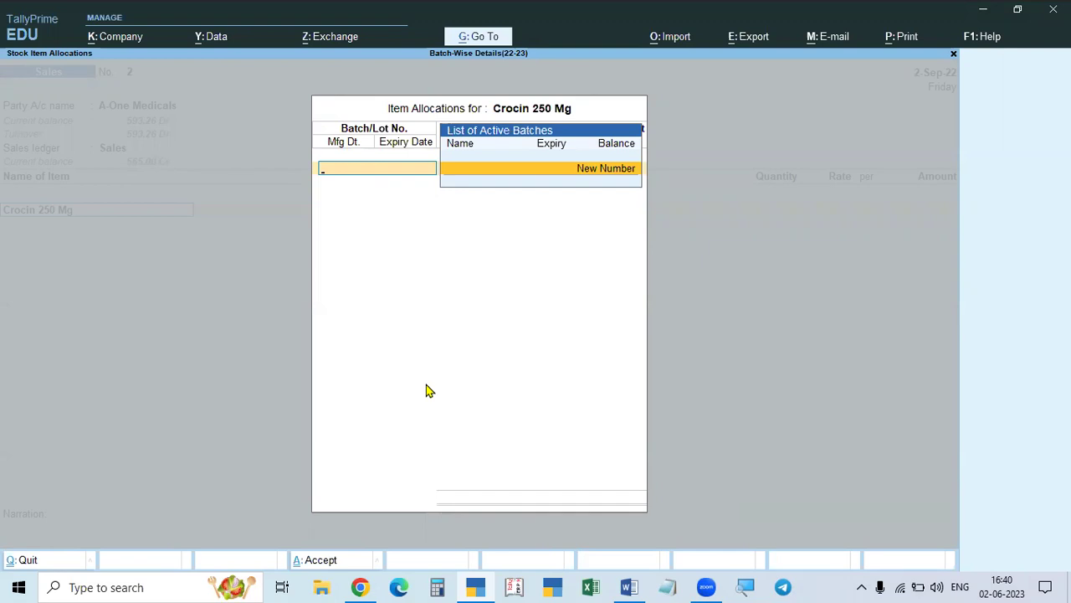
{"action": "key", "text": "Escape"}
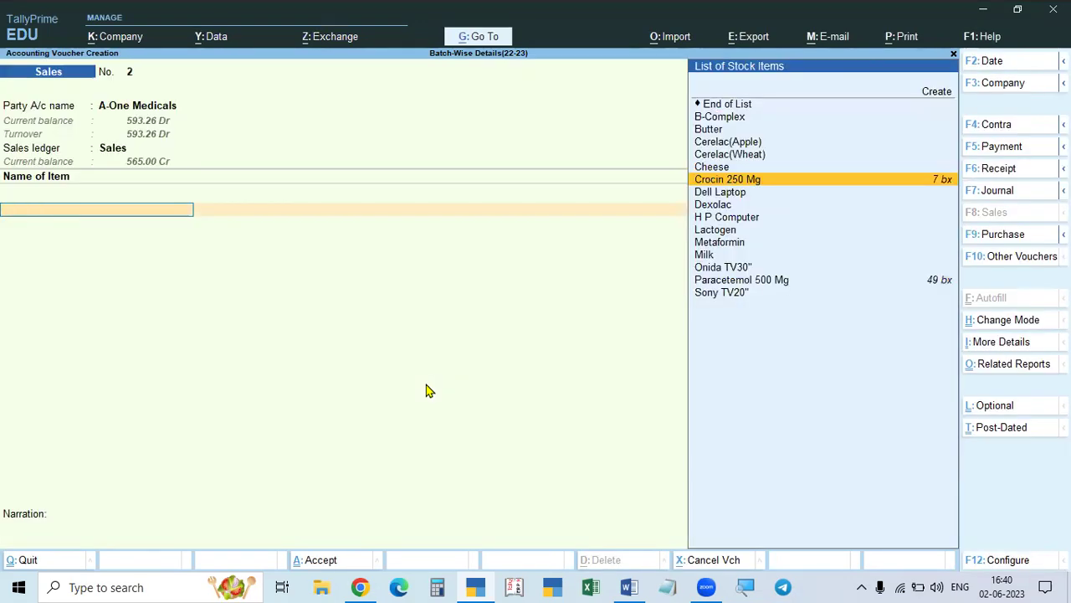
{"action": "key", "text": "Escape"}
{"action": "key", "text": "Escape"}
{"action": "key", "text": "Escape"}
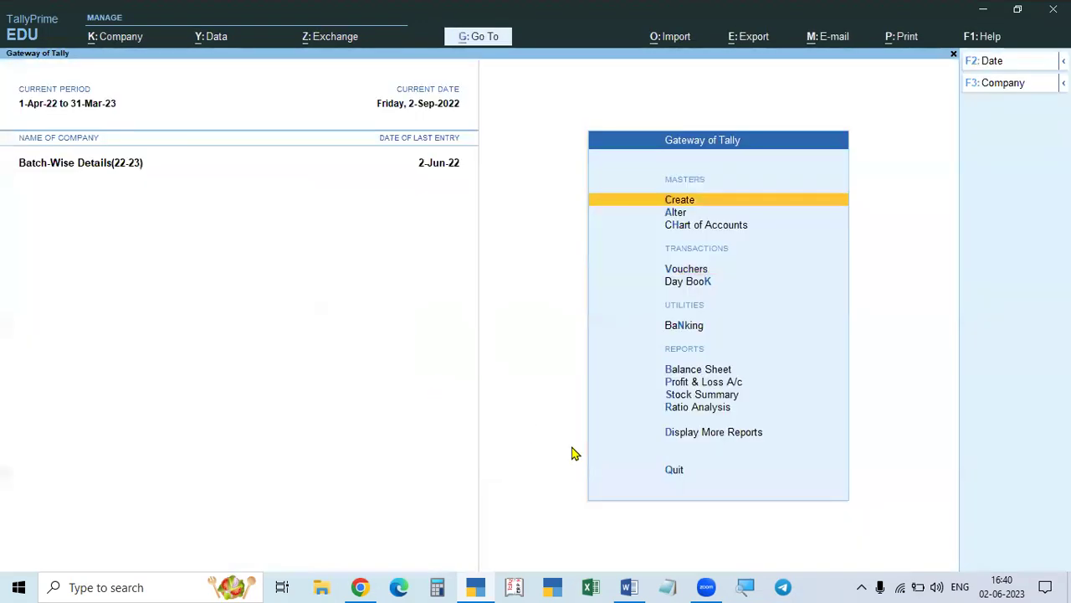
- Open the Stock Summary and check the closing quantities of the medicines in the Medicans group
{"action": "left_click", "coordinate": [717, 435]}
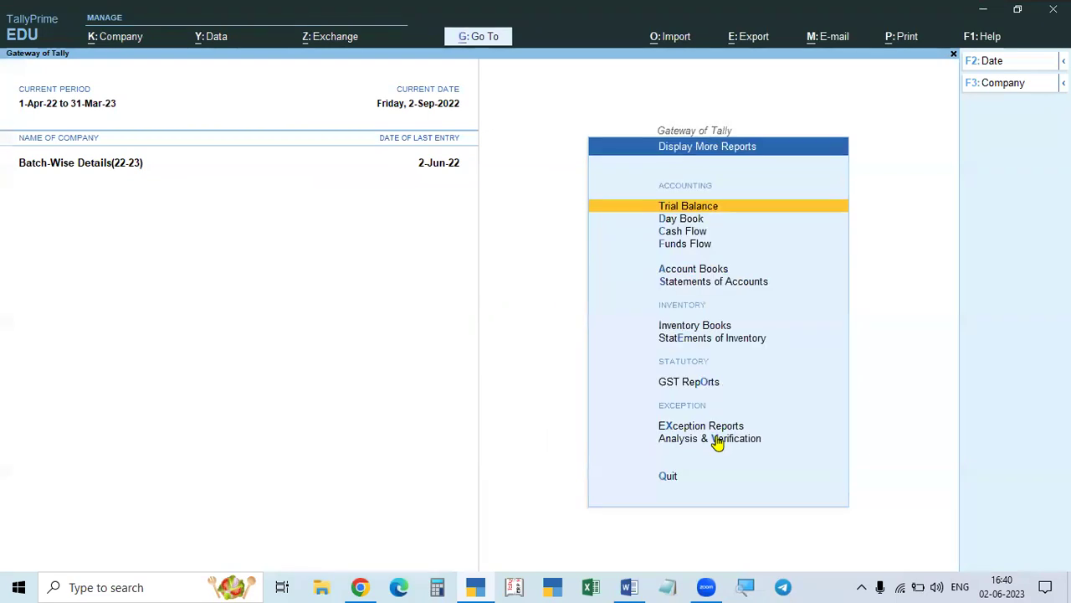
{"action": "key", "text": "Escape"}
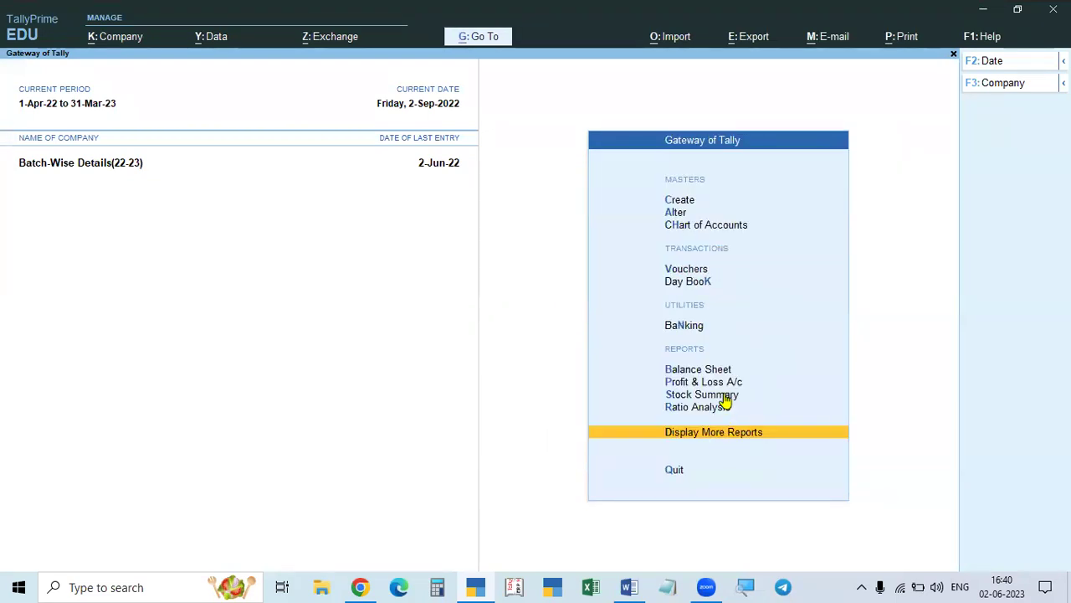
{"action": "left_click", "coordinate": [725, 397]}
{"action": "key", "text": "Down"}
{"action": "key", "text": "Down"}
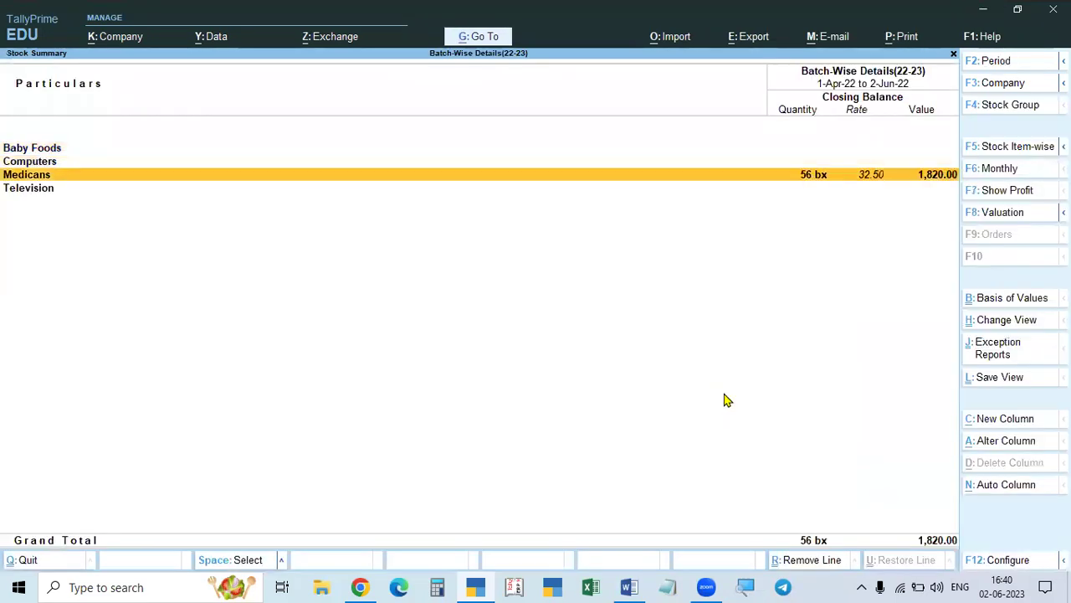
{"action": "key", "text": "Return"}
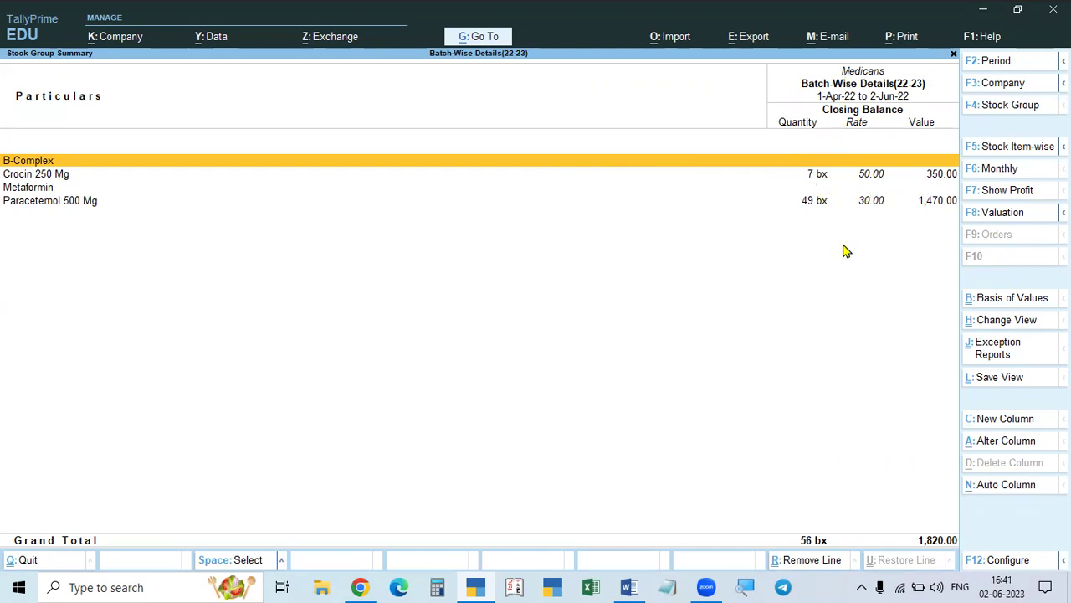
{"action": "key", "text": "Escape"}
{"action": "key", "text": "Escape"}
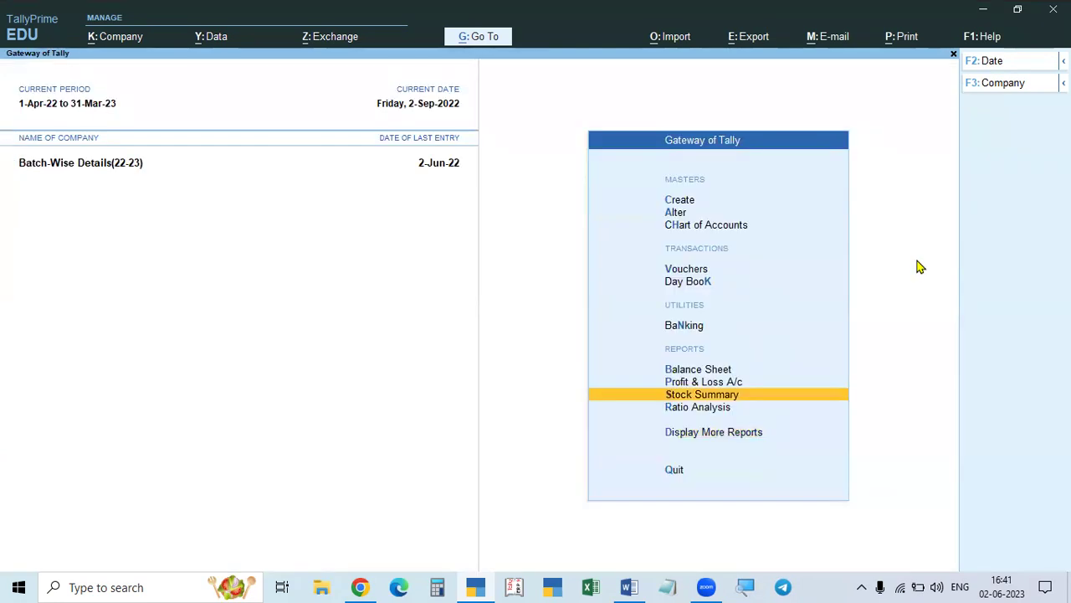
- Reopen the Medicans group from the Stock Summary to recheck its items, and return to the Gateway of Tally
{"action": "key", "text": "Down"}
{"action": "key", "text": "Up"}
{"action": "key", "text": "Return"}
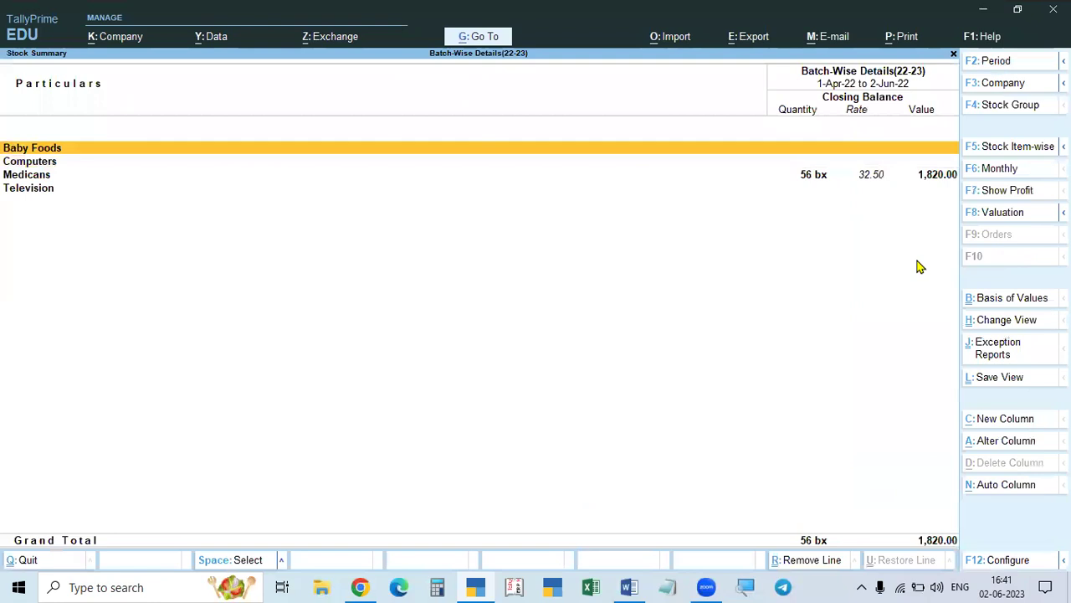
{"action": "key", "text": "Down"}
{"action": "key", "text": "Down"}
{"action": "key", "text": "Return"}
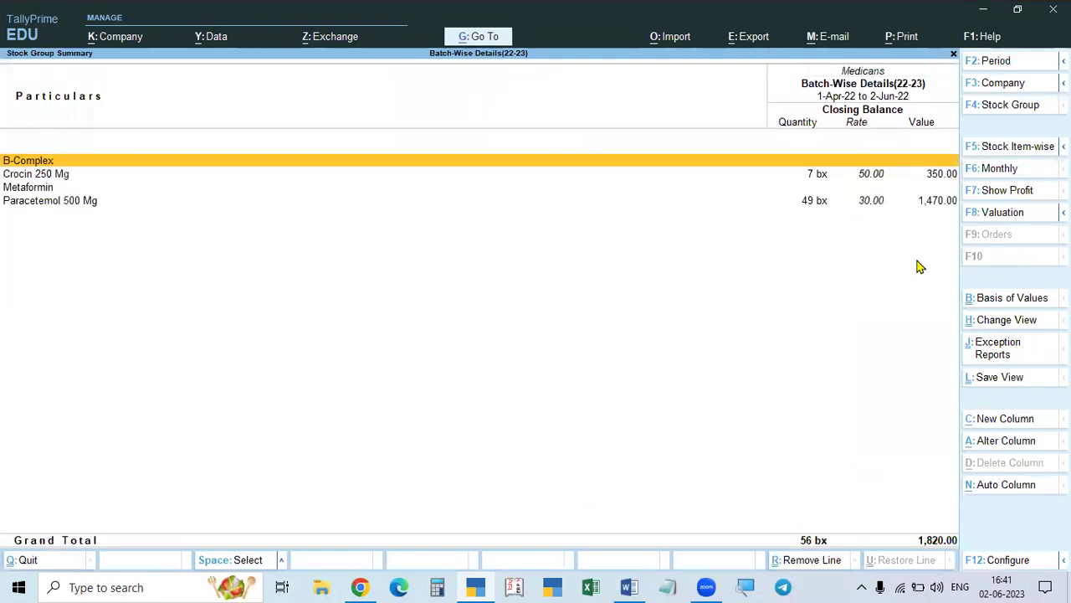
{"action": "key", "text": "Escape"}
{"action": "key", "text": "Escape"}
- Open the Stock Item report of the Inventory Books to bring up the list of stock items
{"action": "key", "text": "Down"}
{"action": "key", "text": "Down"}
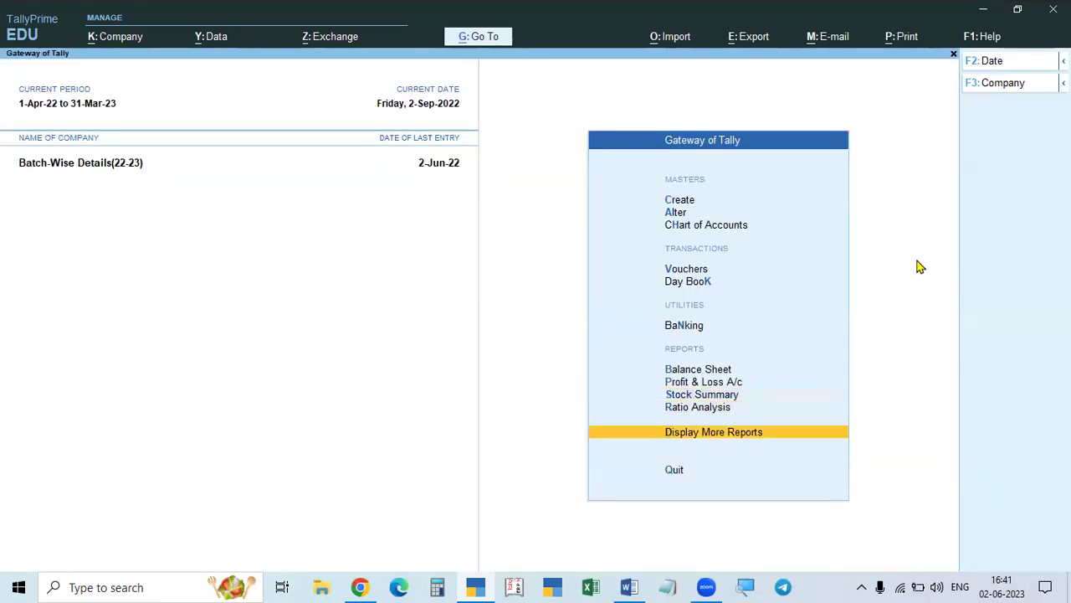
{"action": "key", "text": "Return"}
{"action": "key", "text": "Down"}
{"action": "key", "text": "Down"}
{"action": "key", "text": "Down"}
{"action": "key", "text": "Down"}
{"action": "key", "text": "Down"}
{"action": "key", "text": "Down"}
{"action": "key", "text": "Return"}
{"action": "key", "text": "Return"}
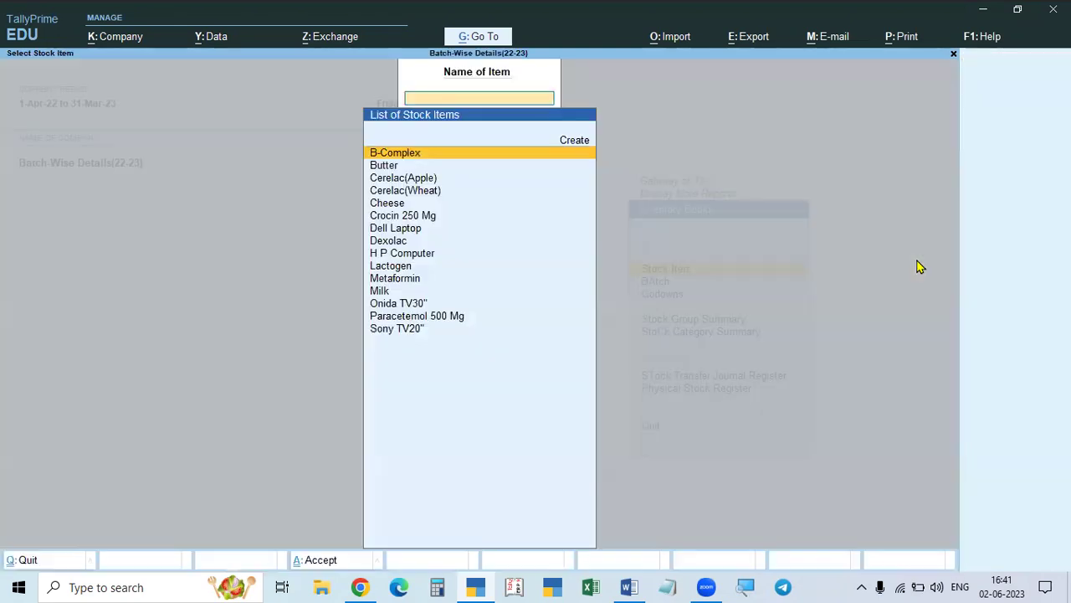
- Choose Crocin 250 Mg to view its monthly stock summary
{"action": "key", "text": "Down"}
{"action": "key", "text": "Down"}
{"action": "key", "text": "Down"}
{"action": "key", "text": "Down"}
{"action": "key", "text": "Down"}
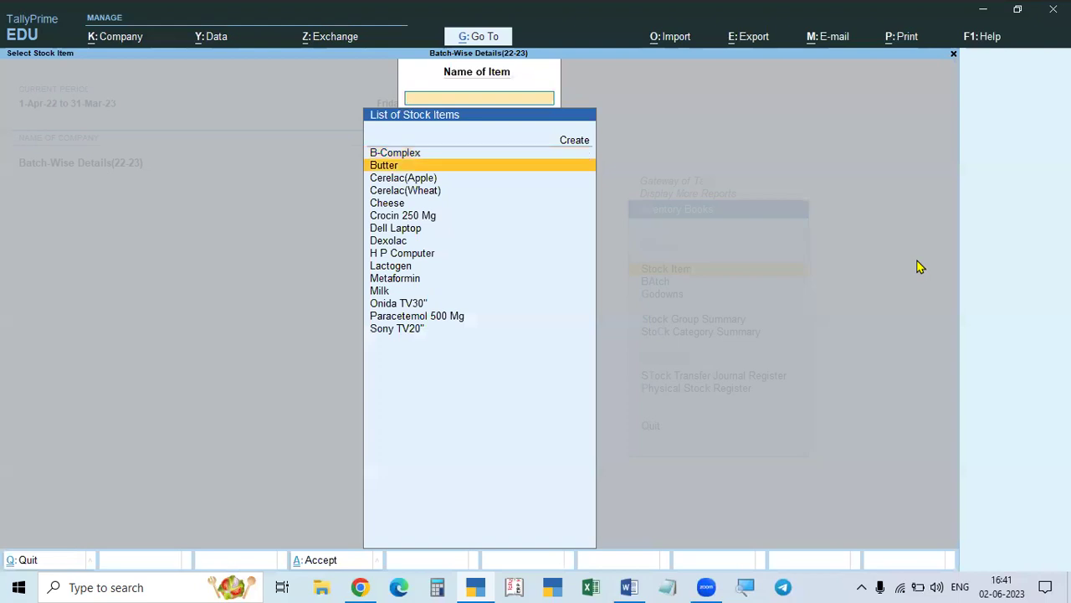
{"action": "key", "text": "Return"}
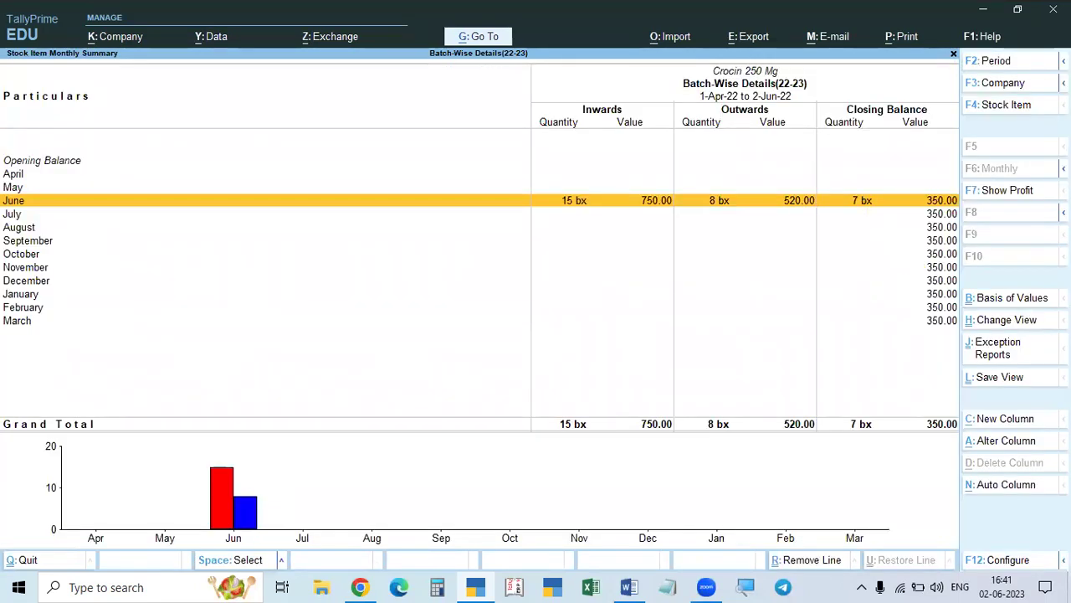
- Leave the Crocin 250 Mg monthly summary and open the Batch report of the Inventory Books
{"action": "key", "text": "Escape"}
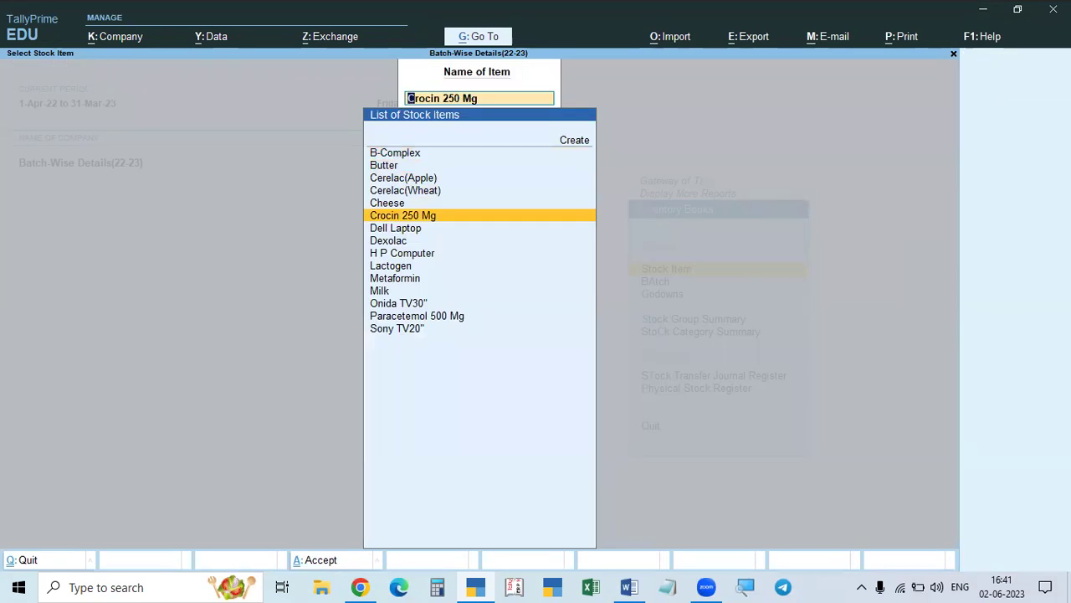
{"action": "key", "text": "BackSpace"}
{"action": "key", "text": "Escape"}
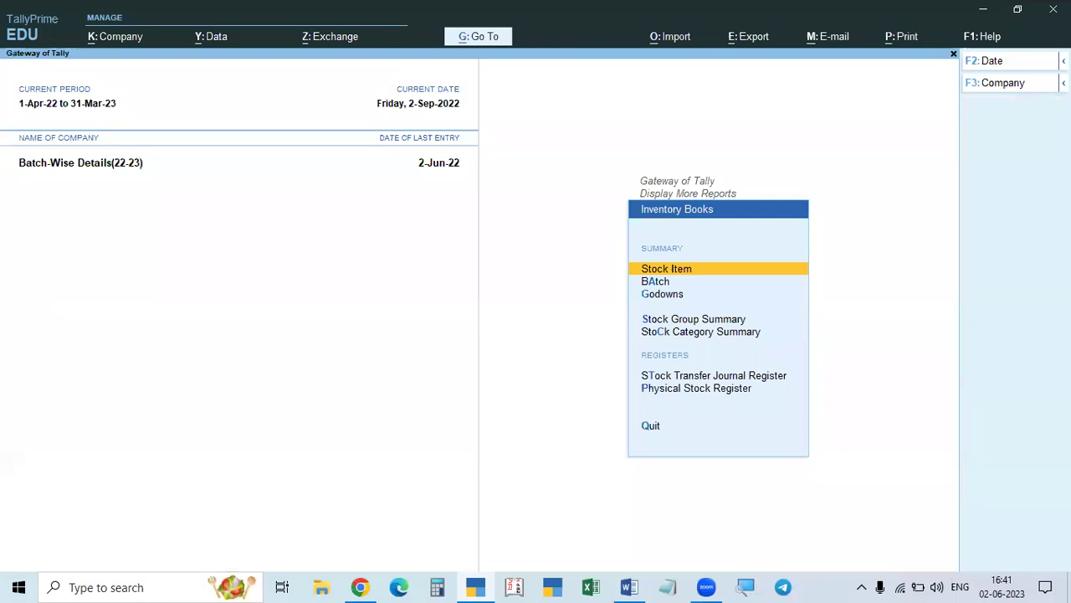
{"action": "key", "text": "Escape"}
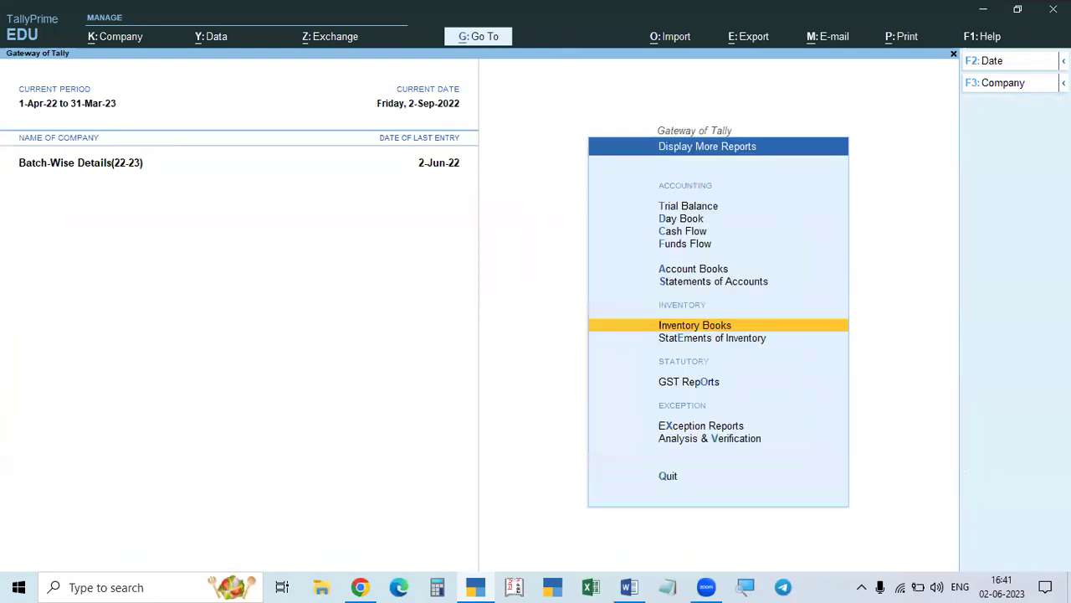
{"action": "key", "text": "Return"}
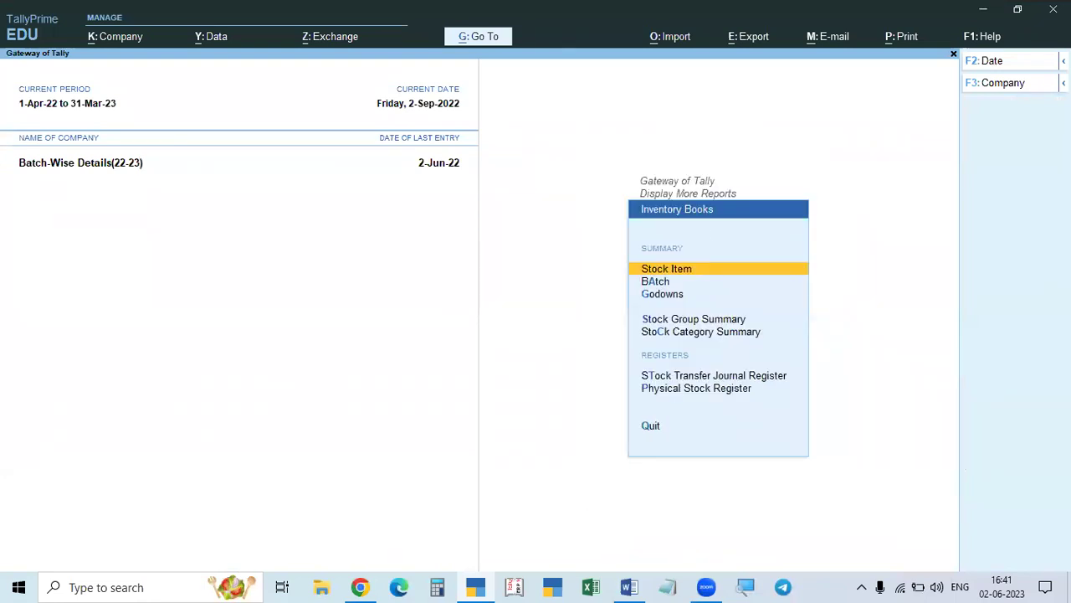
{"action": "key", "text": "Down"}
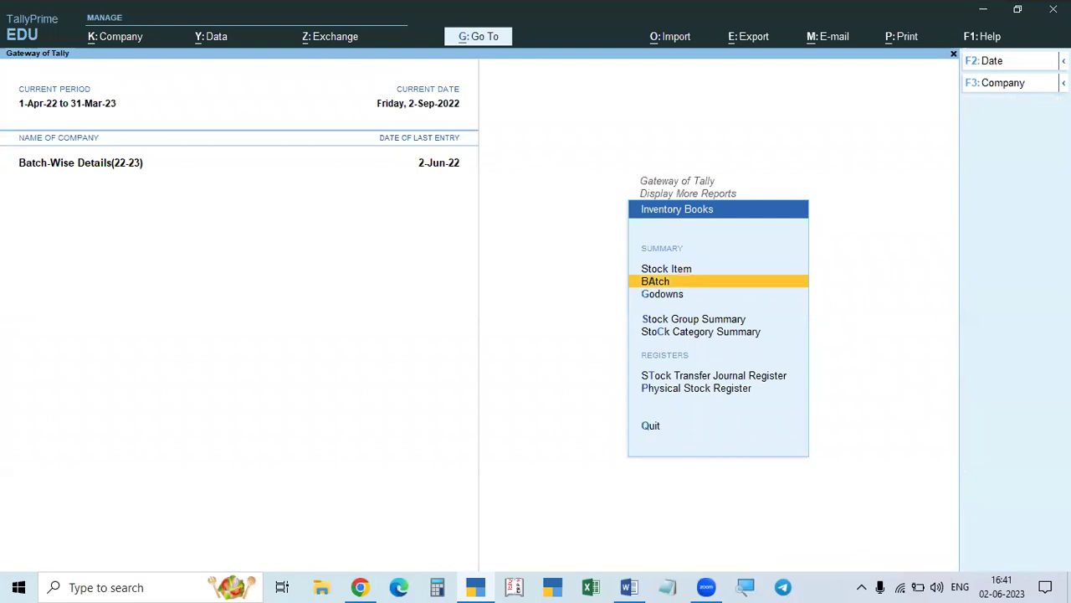
{"action": "key", "text": "Return"}
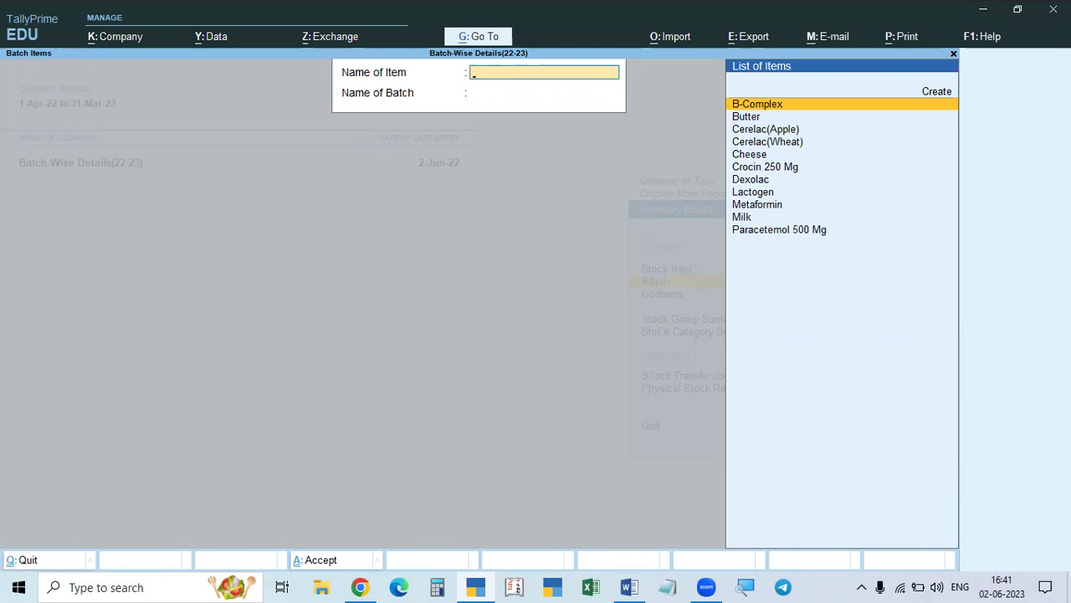
- View the vouchers of Paracetemol 500 Mg batch PARA-601 and return to the Inventory Books
{"action": "key", "text": "Down"}
{"action": "key", "text": "Down"}
{"action": "key", "text": "Down"}
{"action": "key", "text": "Down"}
{"action": "key", "text": "Down"}
{"action": "key", "text": "Down"}
{"action": "key", "text": "Down"}
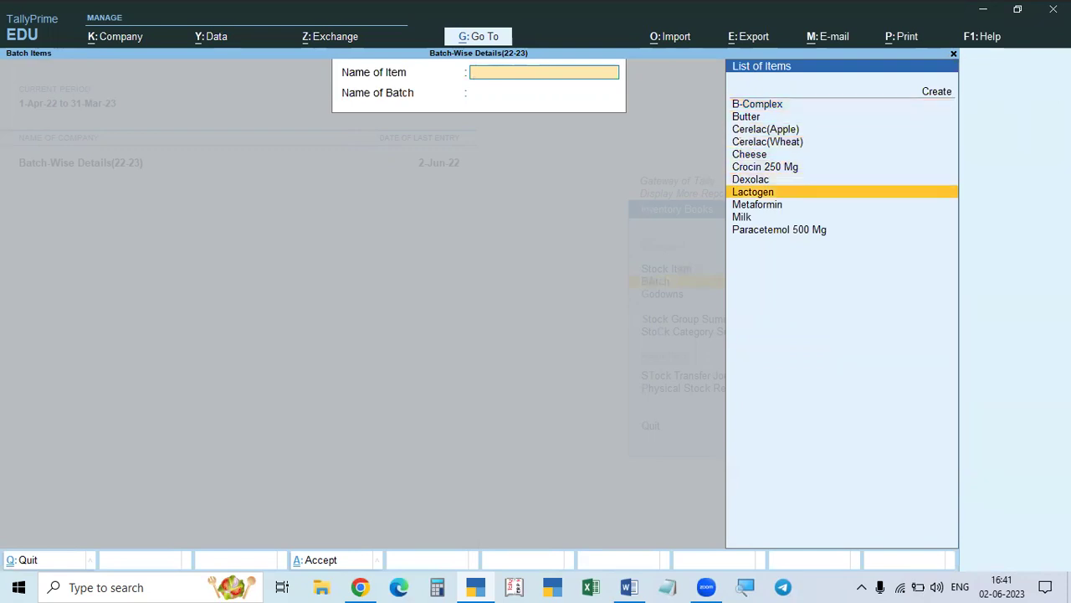
{"action": "key", "text": "Down"}
{"action": "key", "text": "Down"}
{"action": "key", "text": "Down"}
{"action": "key", "text": "Return"}
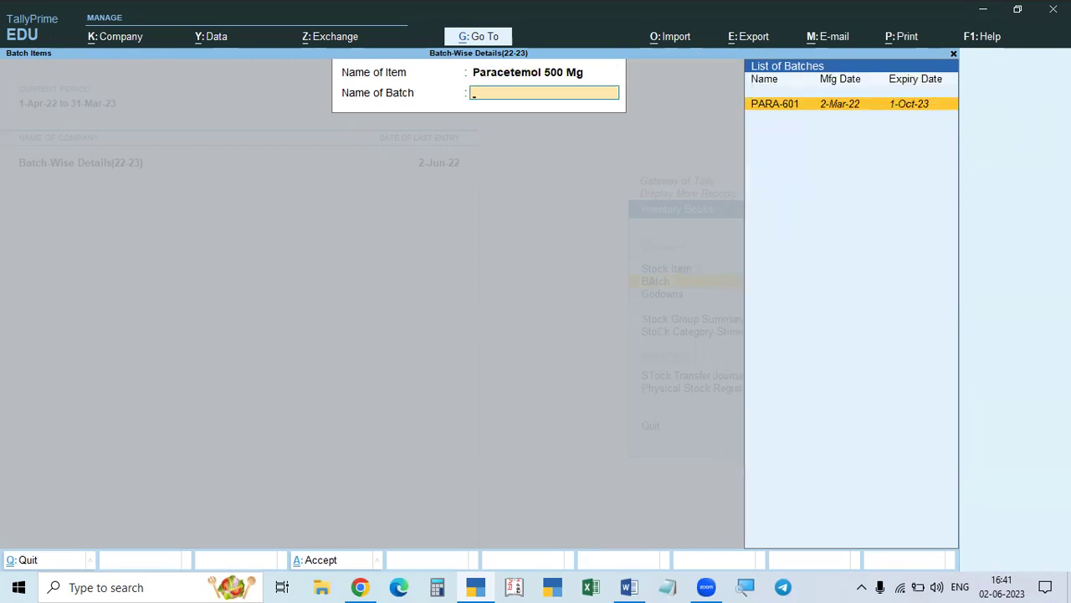
{"action": "key", "text": "Return"}
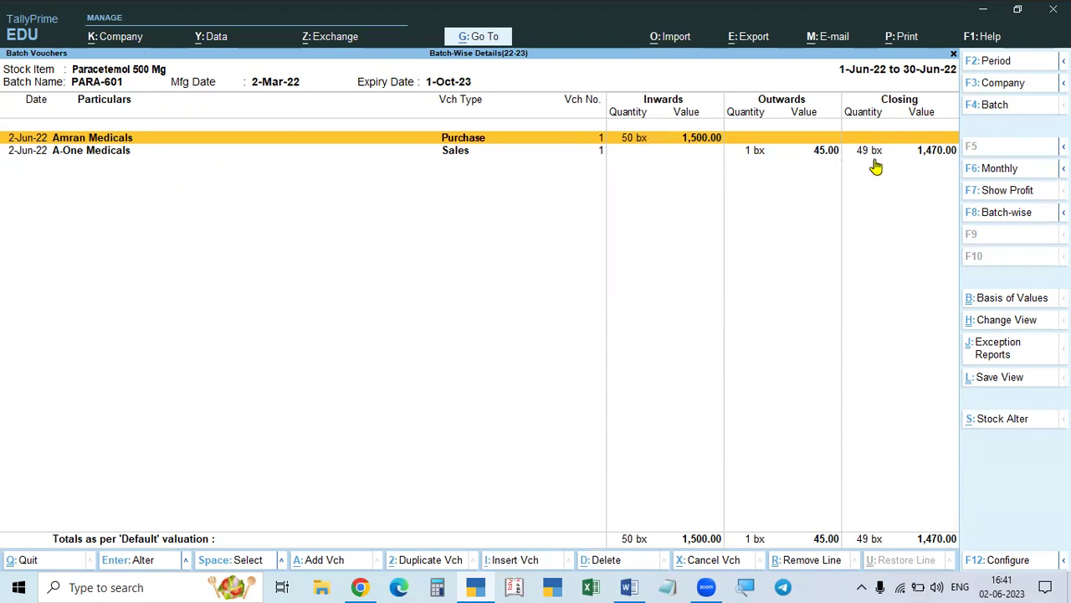
{"action": "key", "text": "Escape"}
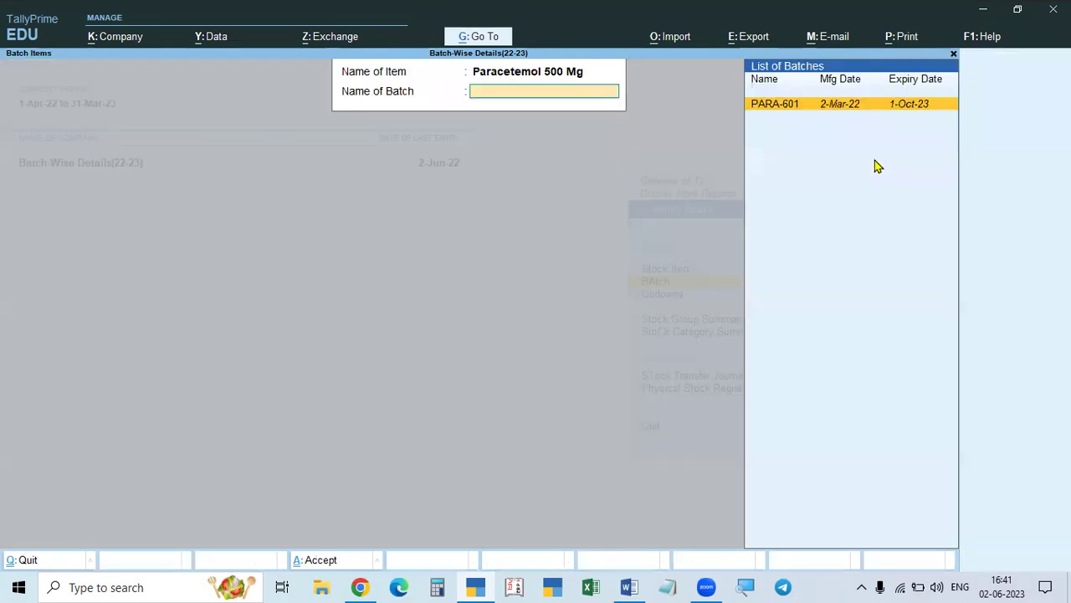
{"action": "key", "text": "Escape"}
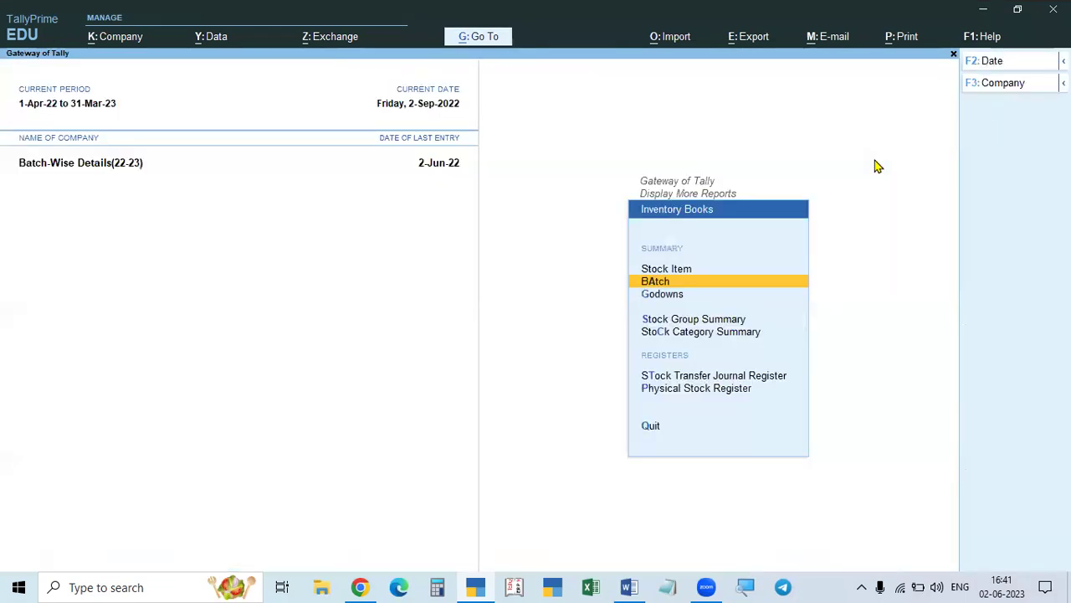
- Reopen the Batch report and view the vouchers of Crocin 250 Mg batch CRN-222
{"action": "key", "text": "Return"}
{"action": "key", "text": "Down"}
{"action": "key", "text": "Down"}
{"action": "key", "text": "Down"}
{"action": "key", "text": "Down"}
{"action": "key", "text": "Down"}
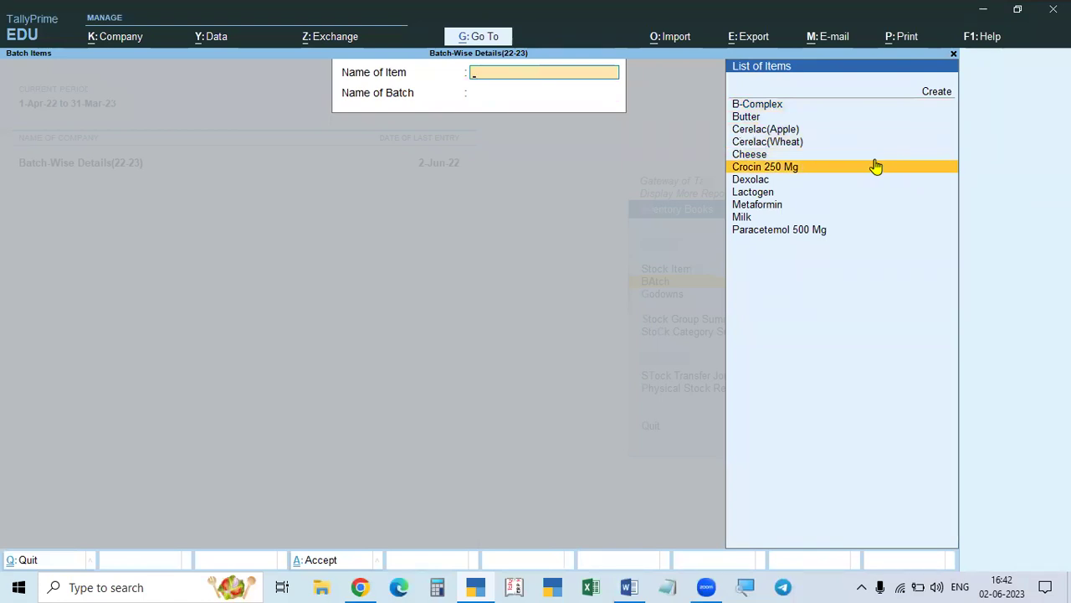
{"action": "left_click", "coordinate": [874, 167]}
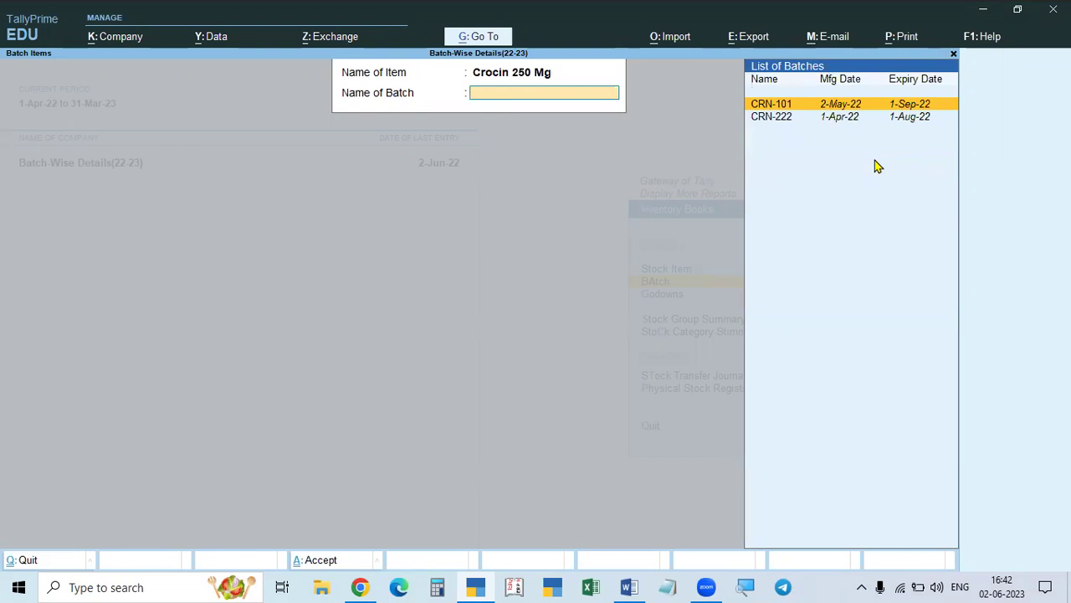
{"action": "key", "text": "Down"}
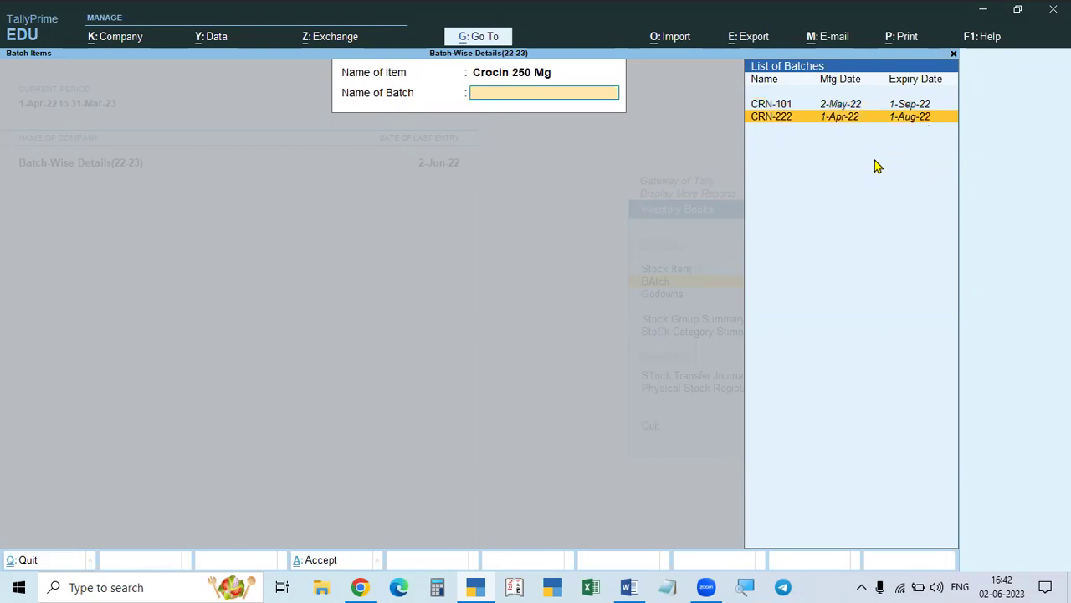
{"action": "key", "text": "Return"}
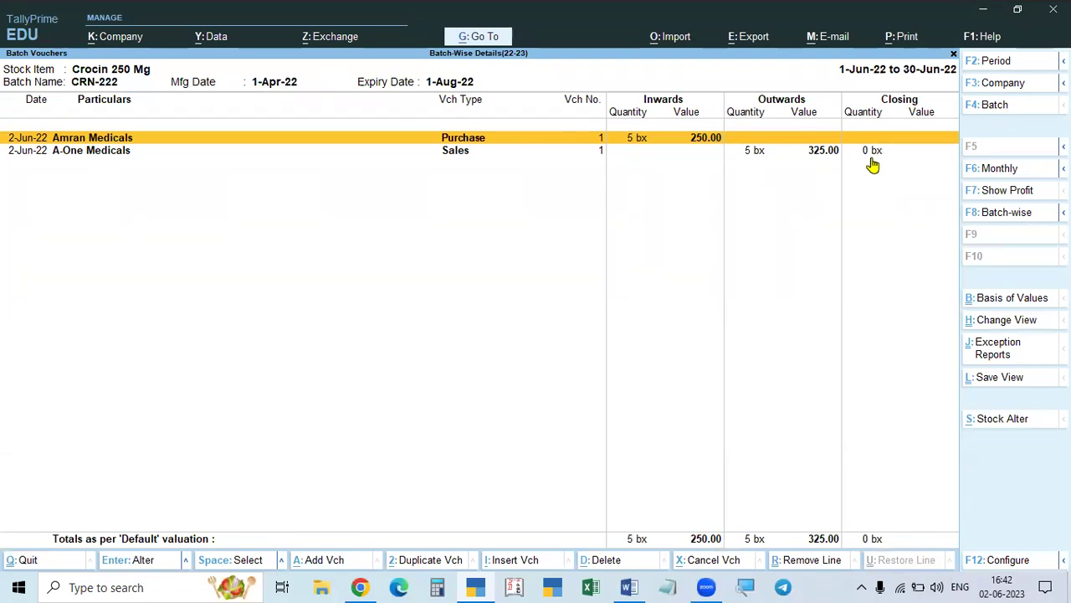
{"action": "key", "text": "Escape"}
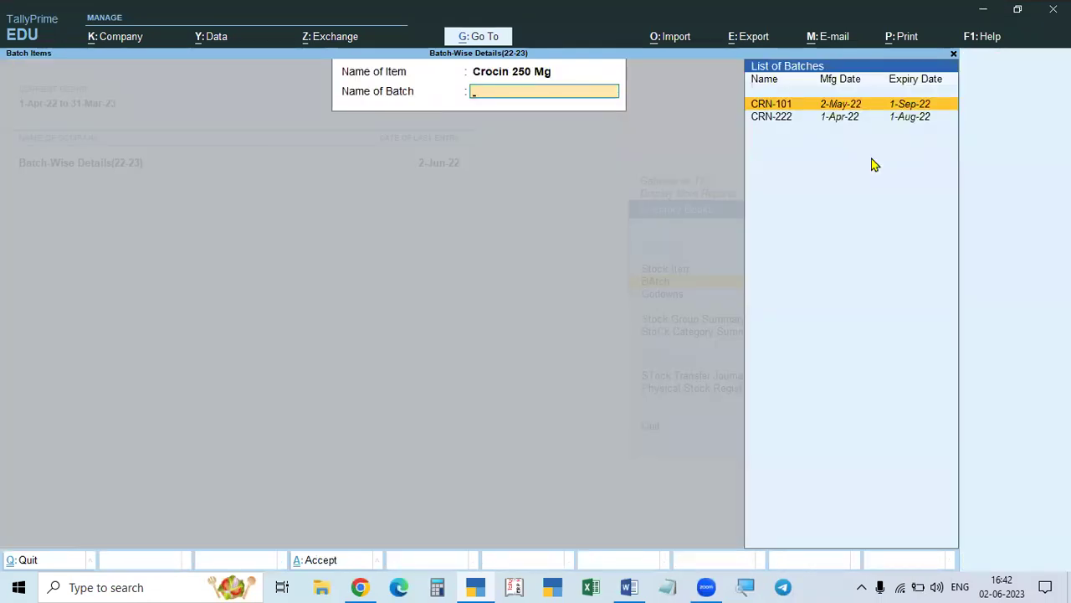
- View the vouchers of Crocin 250 Mg batch CRN-101, compare with Problem 02 in Word, and return to the Gateway of Tally
{"action": "key", "text": "Down"}
{"action": "key", "text": "Up"}
{"action": "key", "text": "Return"}
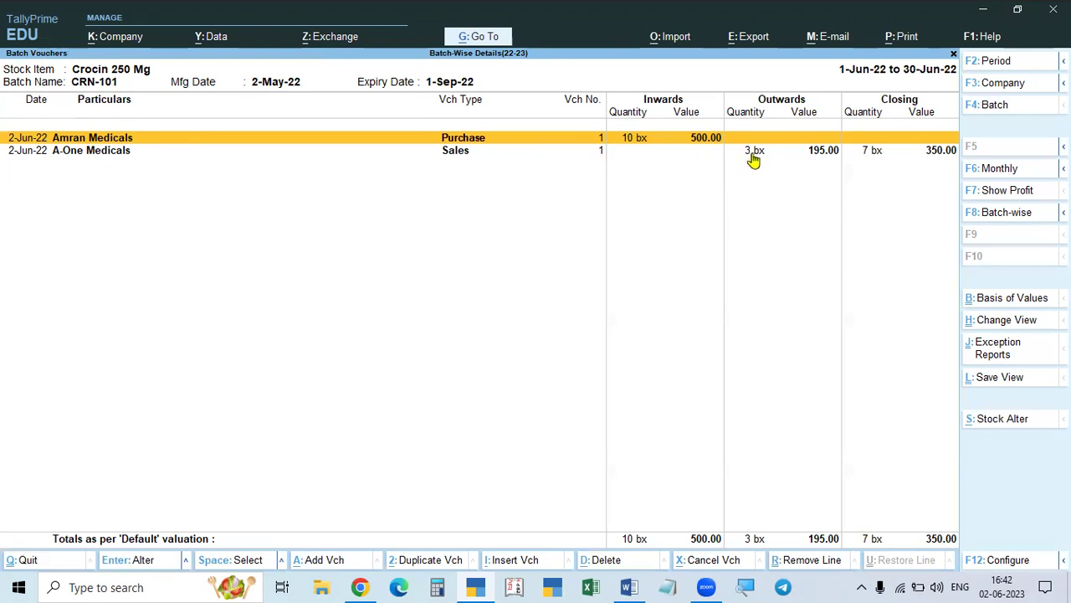
{"action": "left_click", "coordinate": [869, 153]}
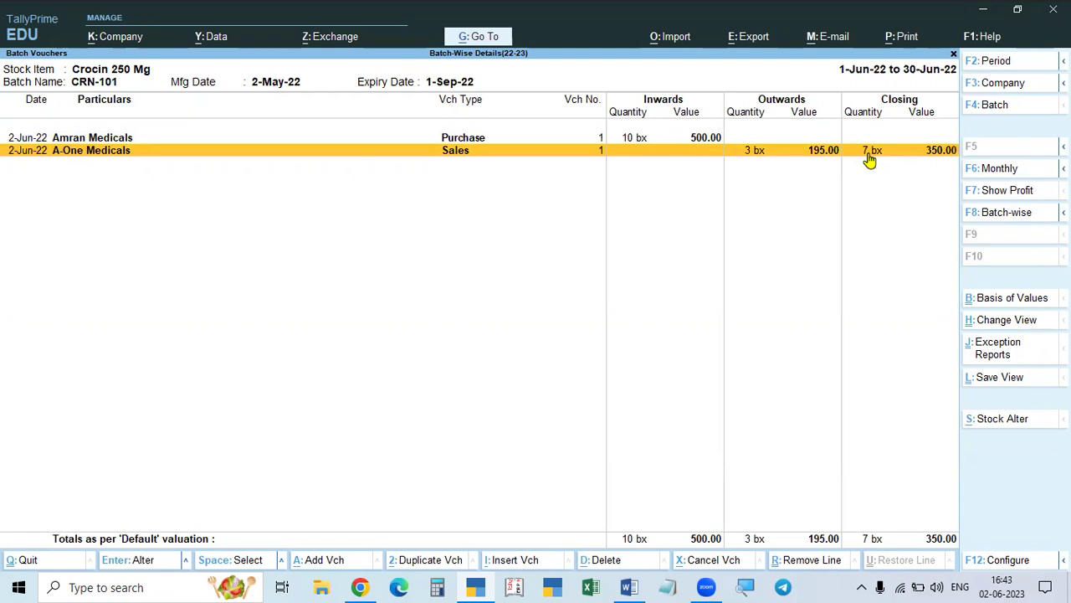
{"action": "key", "text": "alt+Tab"}
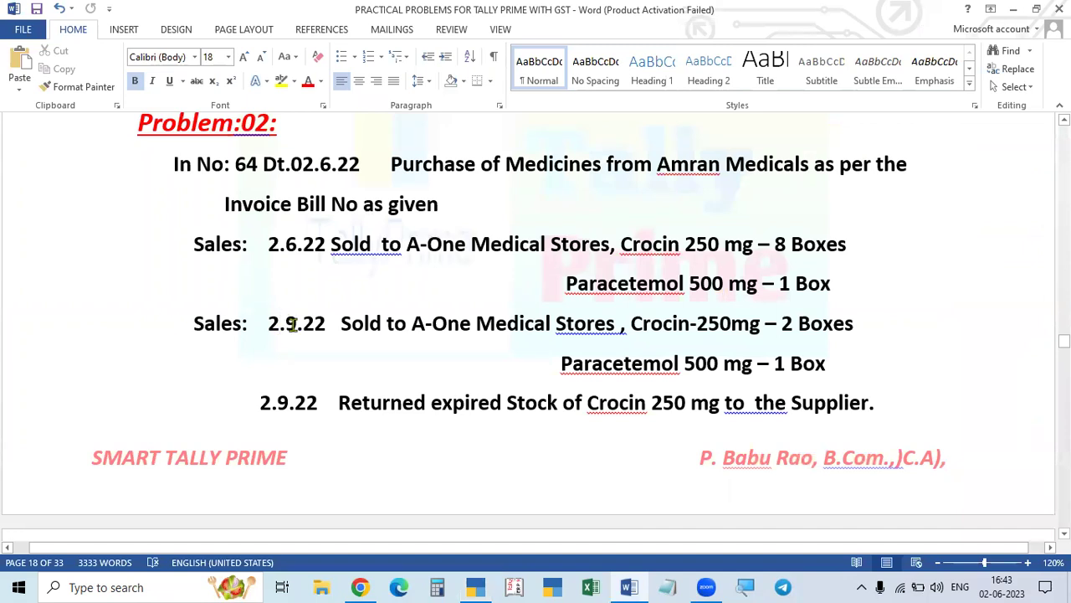
{"action": "key", "text": "alt+Tab"}
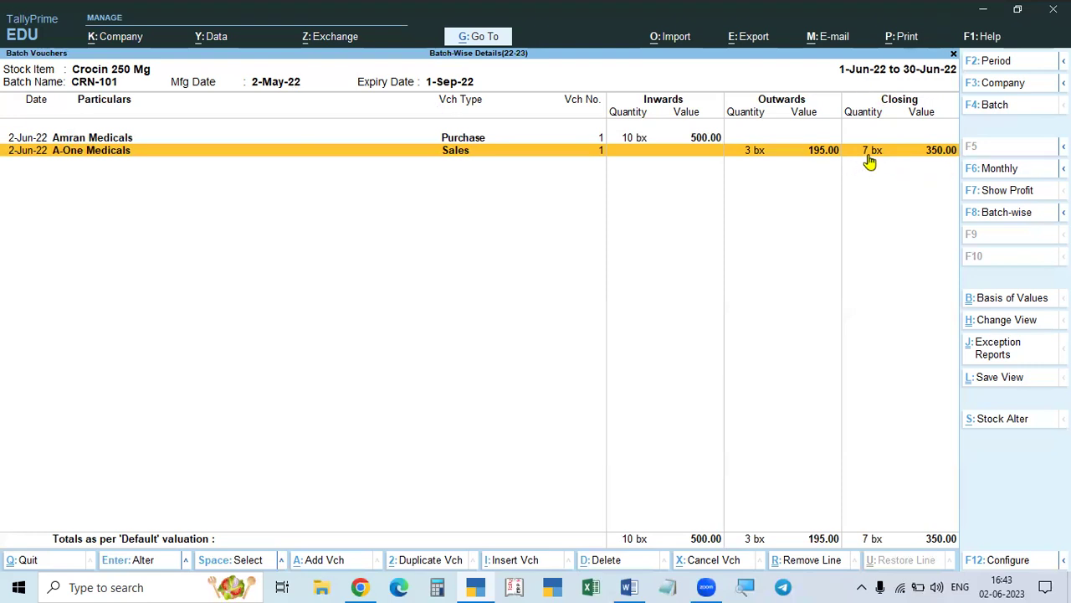
{"action": "key", "text": "Escape"}
{"action": "key", "text": "Escape"}
{"action": "key", "text": "Escape"}
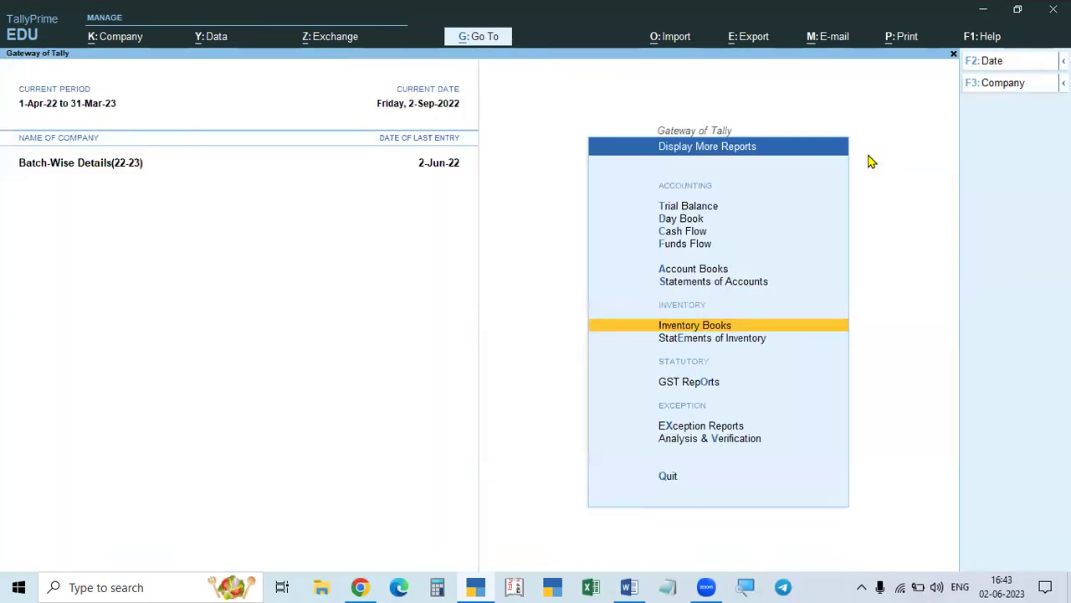
{"action": "key", "text": "Escape"}
- Start a sales voucher for A-One Medicals with blank dispatch details and the Sales ledger
{"action": "key", "text": "n"}
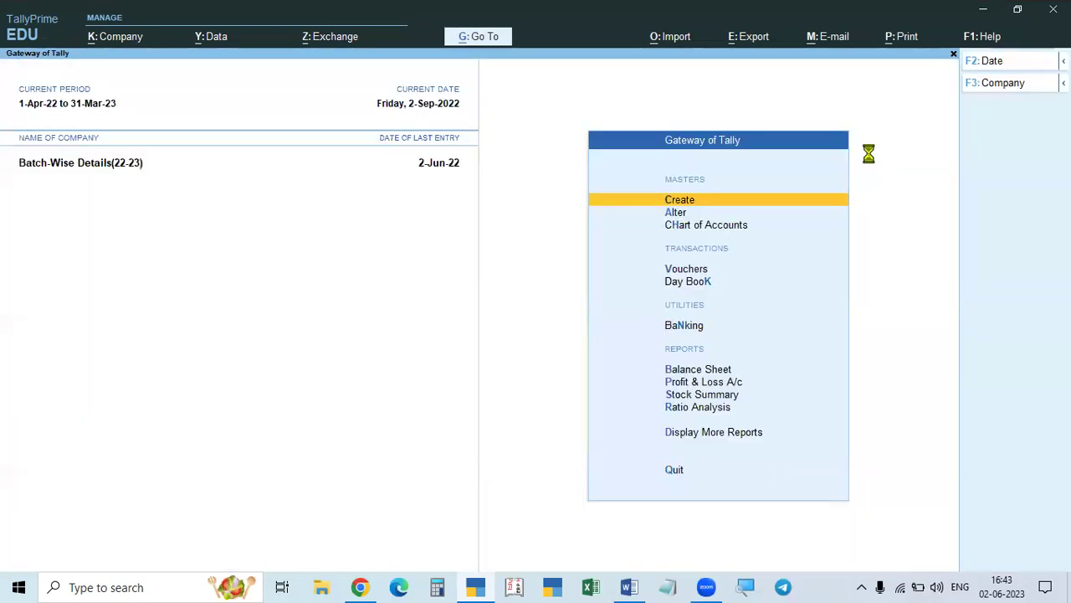
{"action": "key", "text": "v"}
{"action": "key", "text": "F8"}
{"action": "key", "text": "Down"}
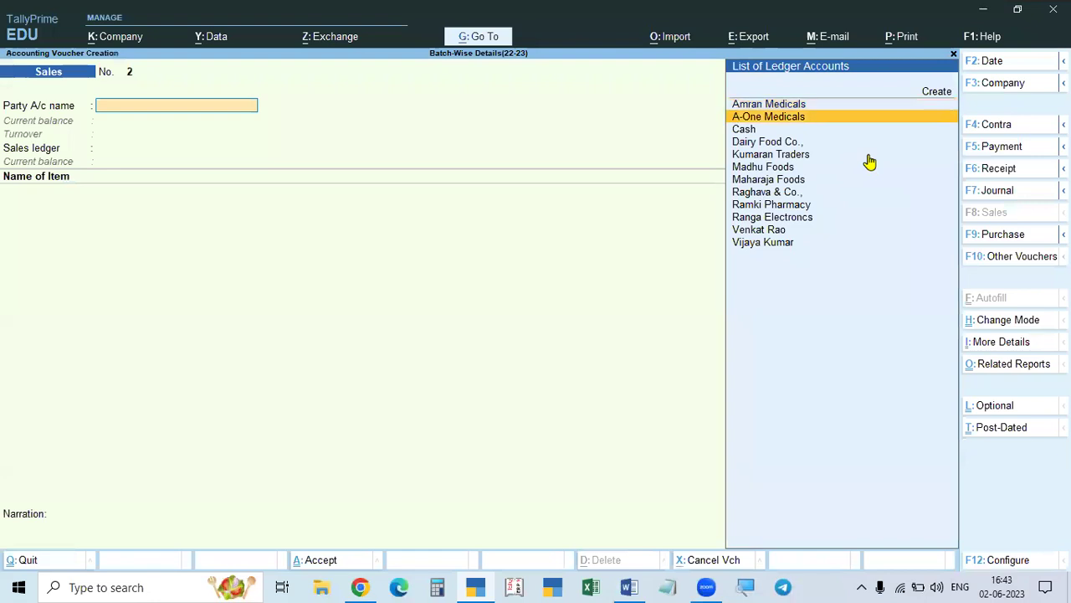
{"action": "key", "text": "Return"}
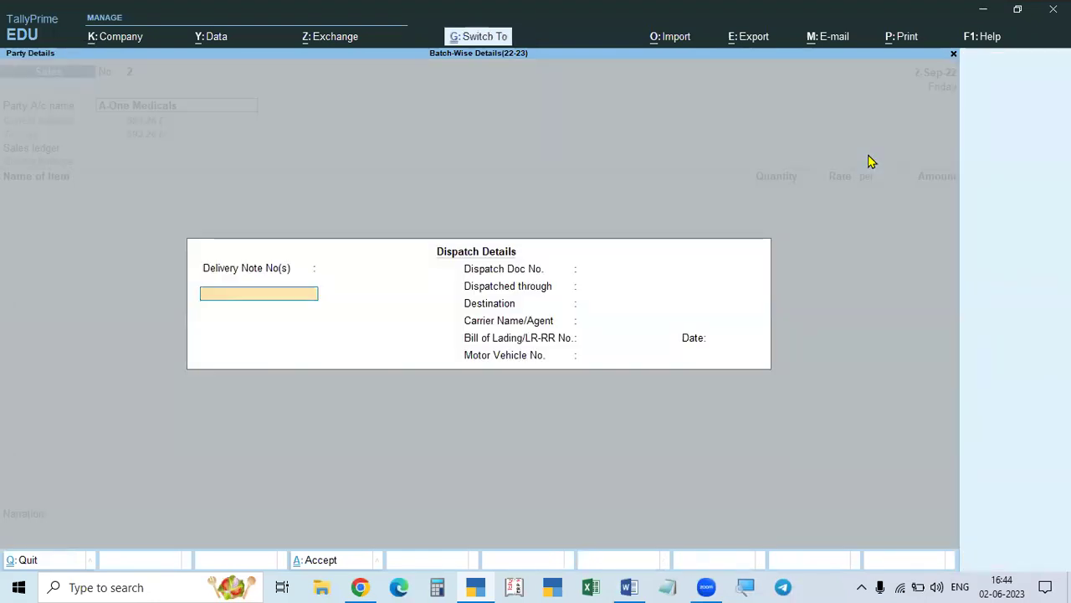
{"action": "key", "text": "ctrl+a"}
{"action": "key", "text": "ctrl+a"}
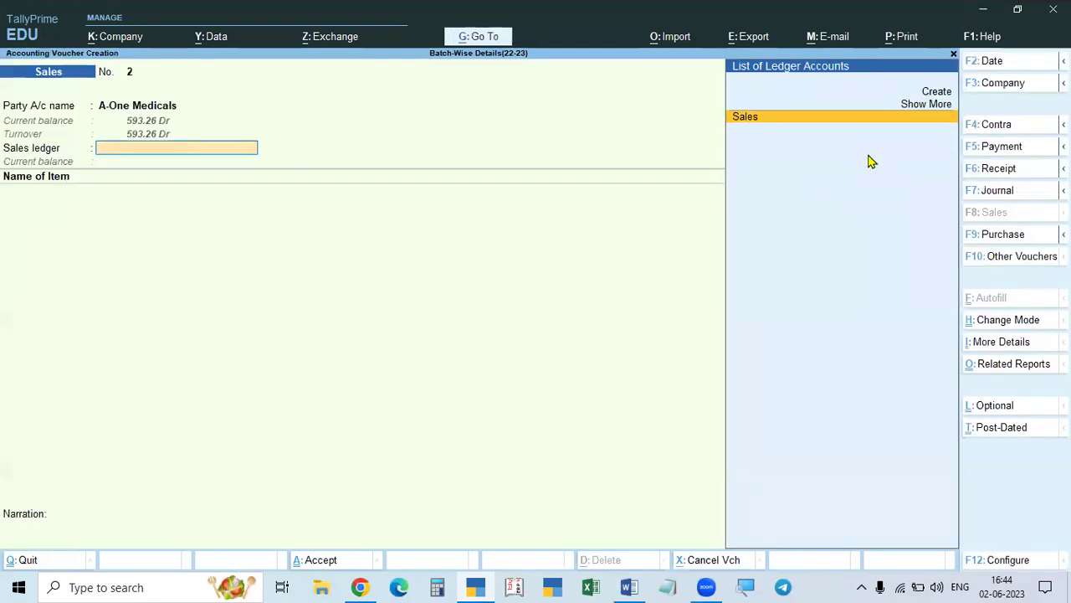
{"action": "key", "text": "Return"}
- Choose Crocin 250 Mg as the item to check its active batches, and cancel the batch allocation
{"action": "key", "text": "Down"}
{"action": "key", "text": "Down"}
{"action": "key", "text": "Down"}
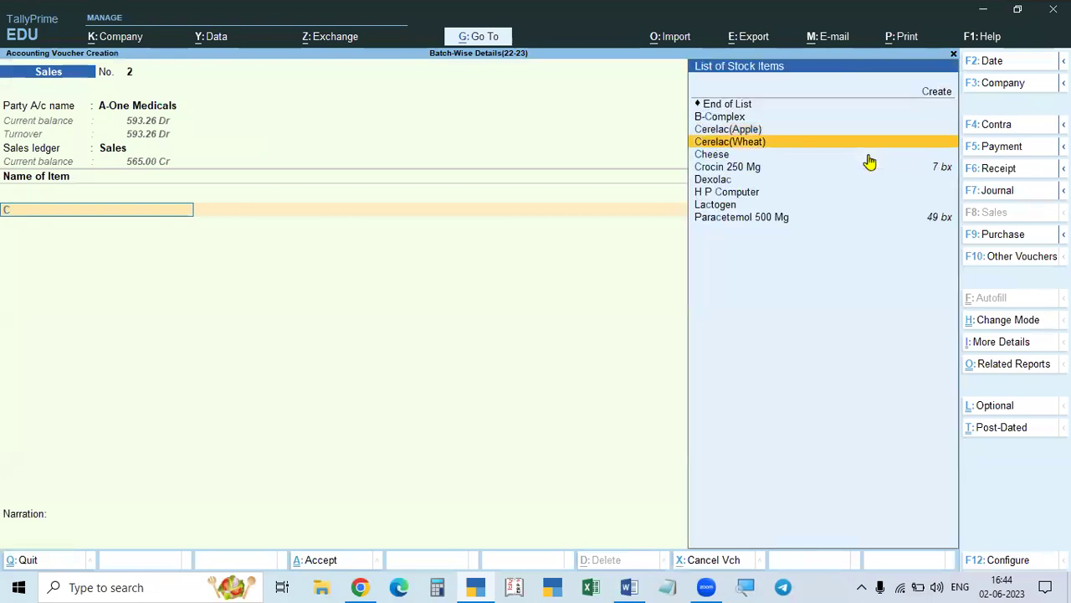
{"action": "key", "text": "Down"}
{"action": "key", "text": "Down"}
{"action": "key", "text": "Return"}
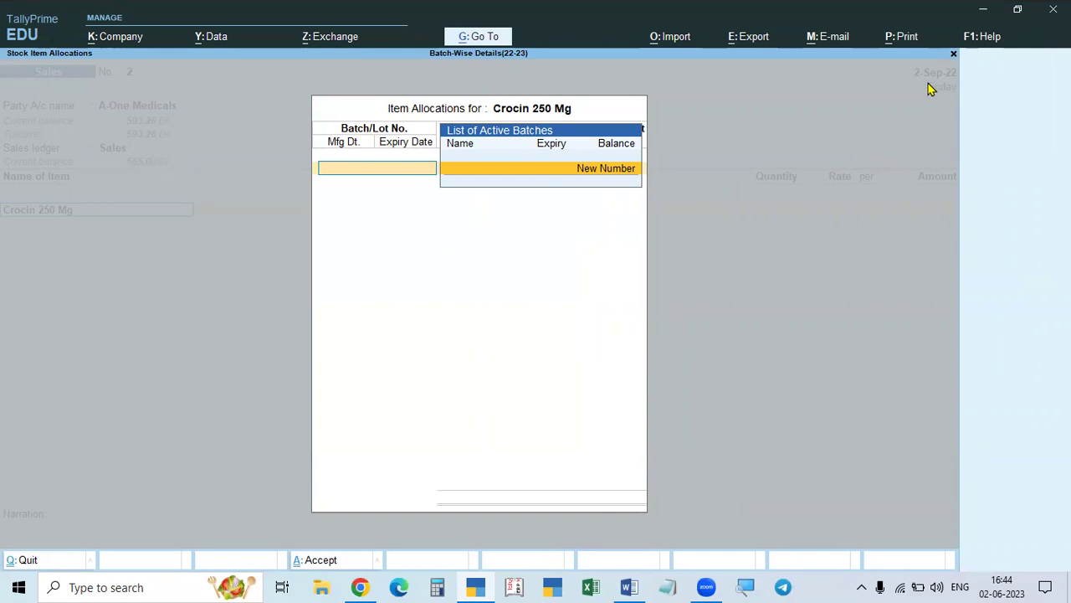
{"action": "key", "text": "Escape"}
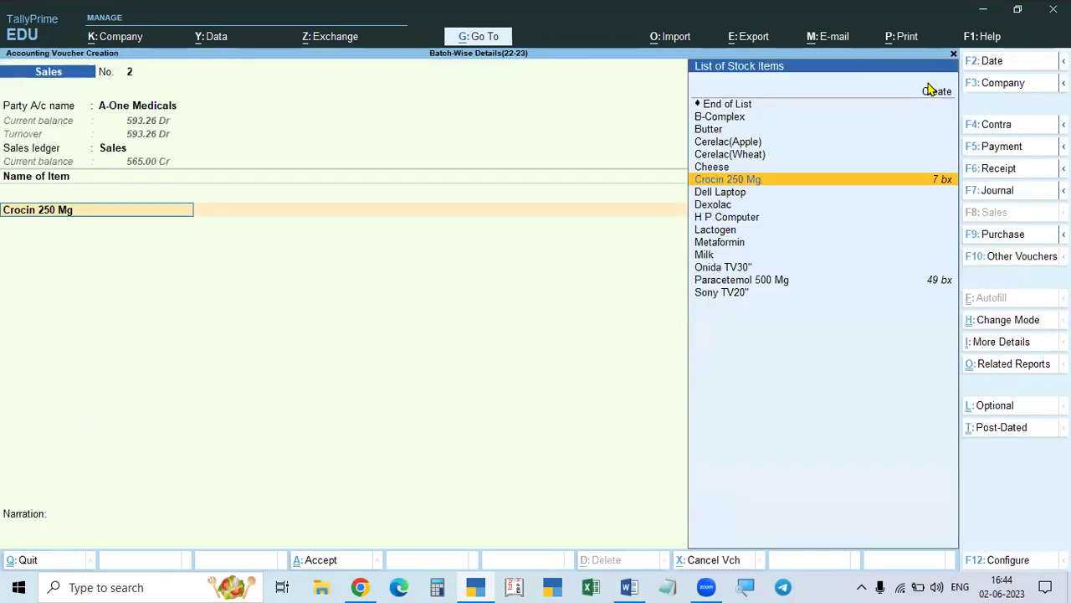
- Change the voucher date to 1-Sep-22 and select batch CRN-101 for Crocin 250 Mg
{"action": "key", "text": "F2"}
{"action": "type", "text": "1.9"}
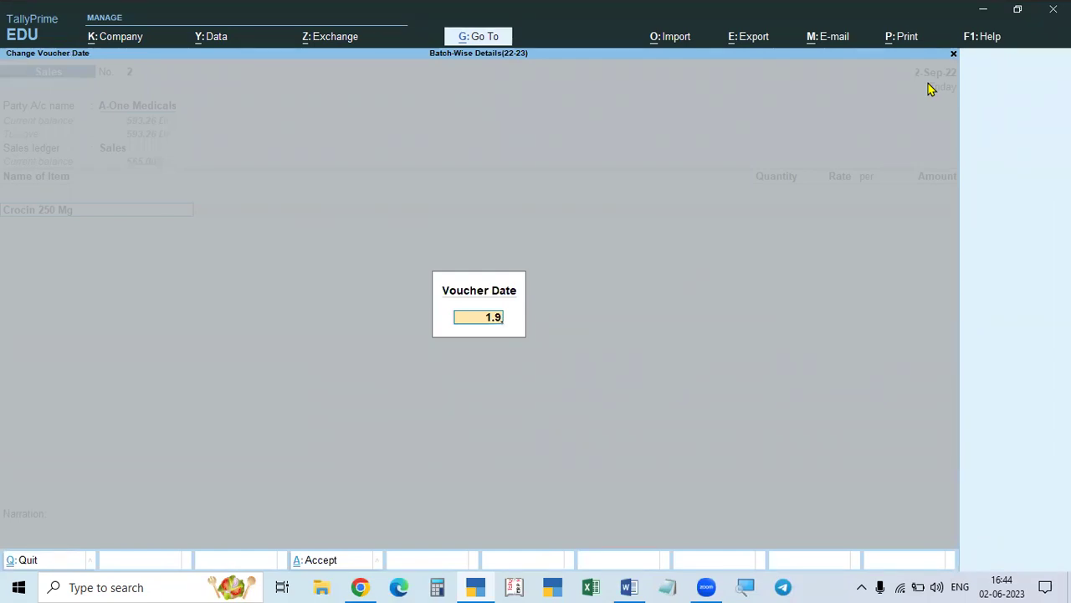
{"action": "key", "text": "Return"}
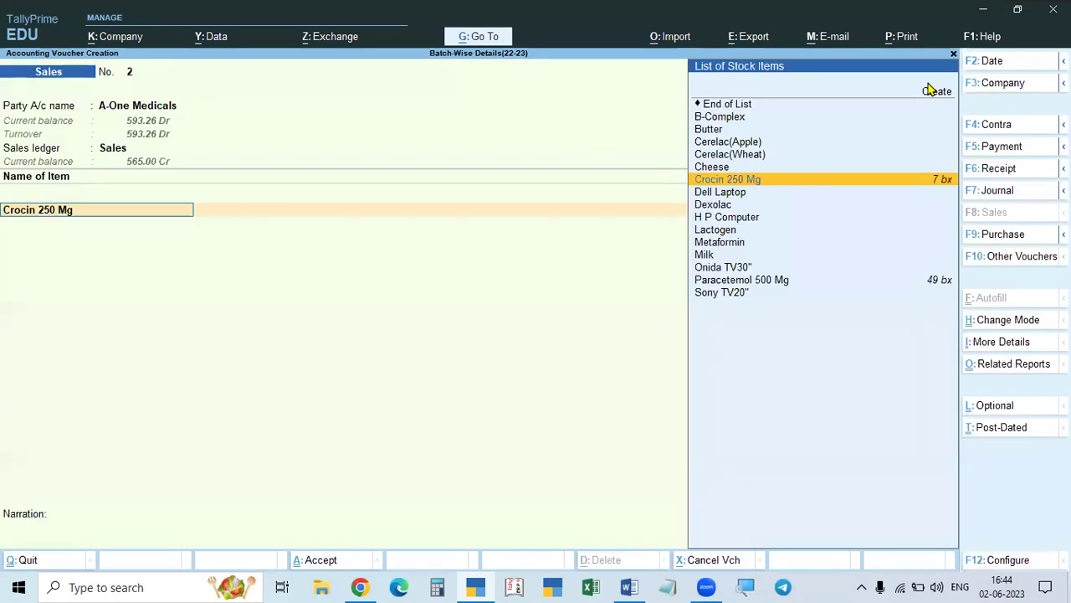
{"action": "key", "text": "Return"}
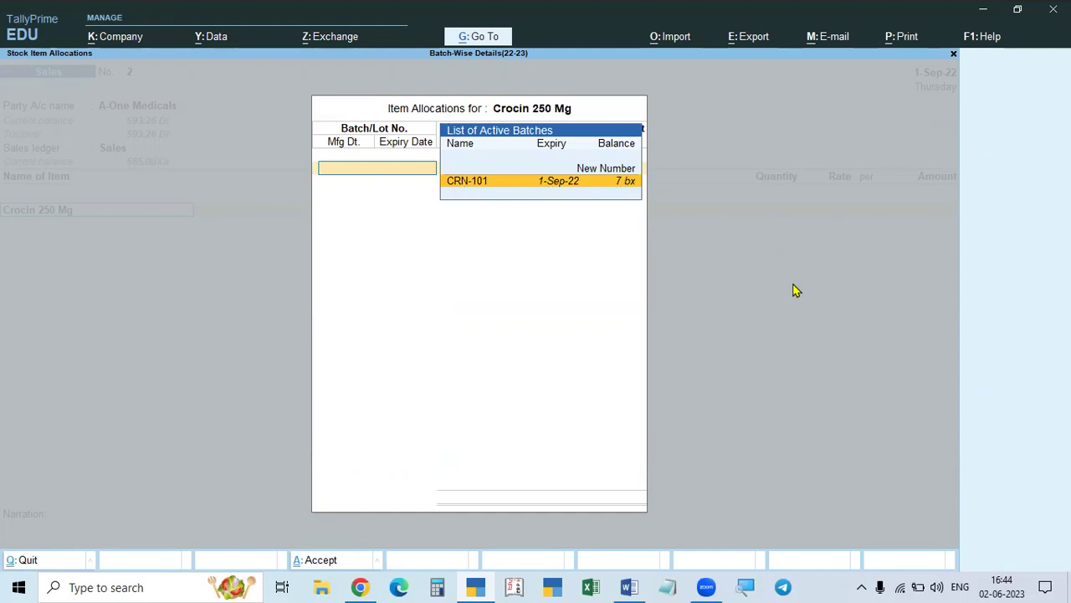
{"action": "key", "text": "Return"}
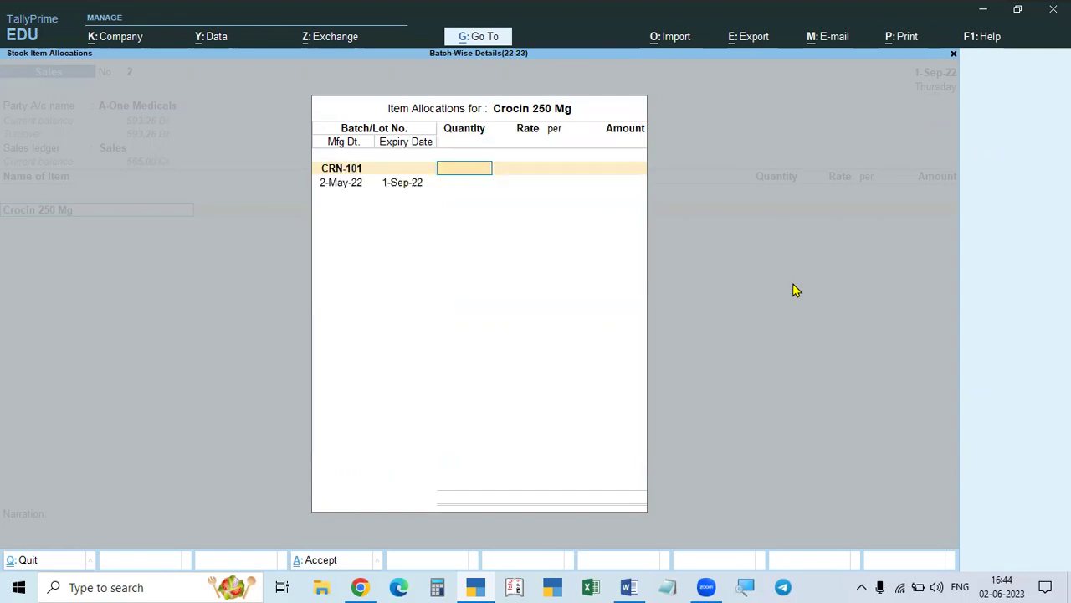
- Allocate 2 bx of Crocin 250 Mg from batch CRN-101 at 65.00 per box, consulting Problem 02 in Word
{"action": "key", "text": "alt+Tab"}
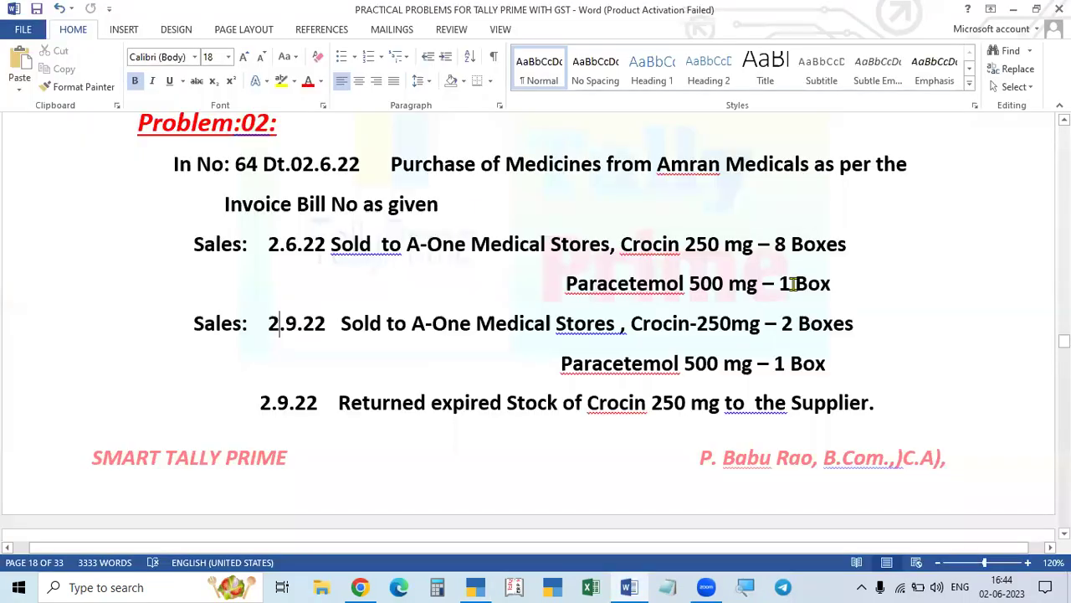
{"action": "key", "text": "alt+Tab"}
{"action": "type", "text": "1"}
{"action": "key", "text": "BackSpace"}
{"action": "type", "text": "2"}
{"action": "key", "text": "Return"}
{"action": "key", "text": "Return"}
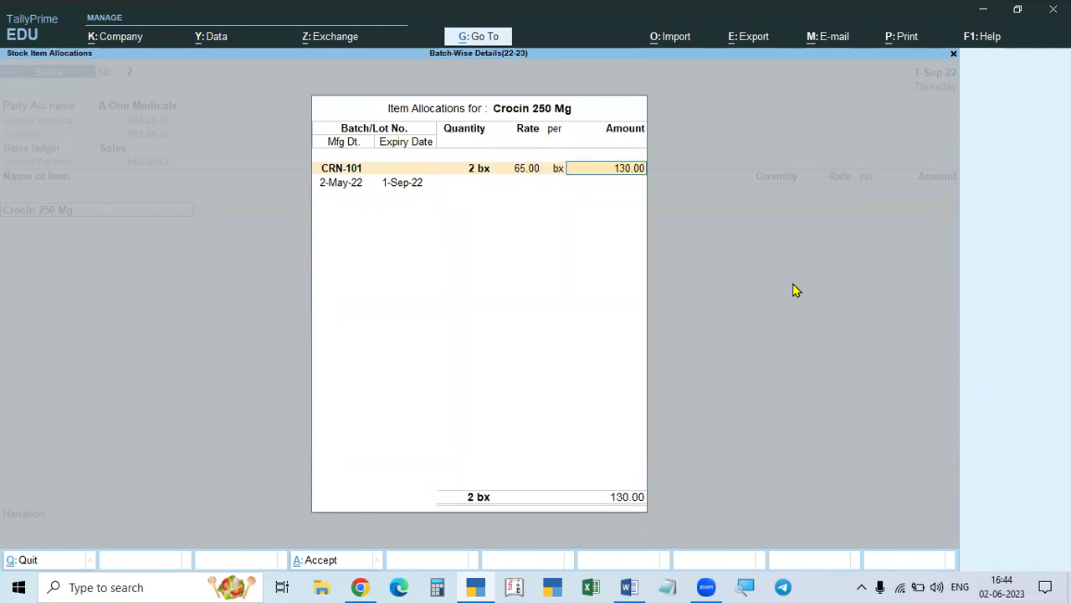
{"action": "key", "text": "Return"}
{"action": "key", "text": "alt+Tab"}
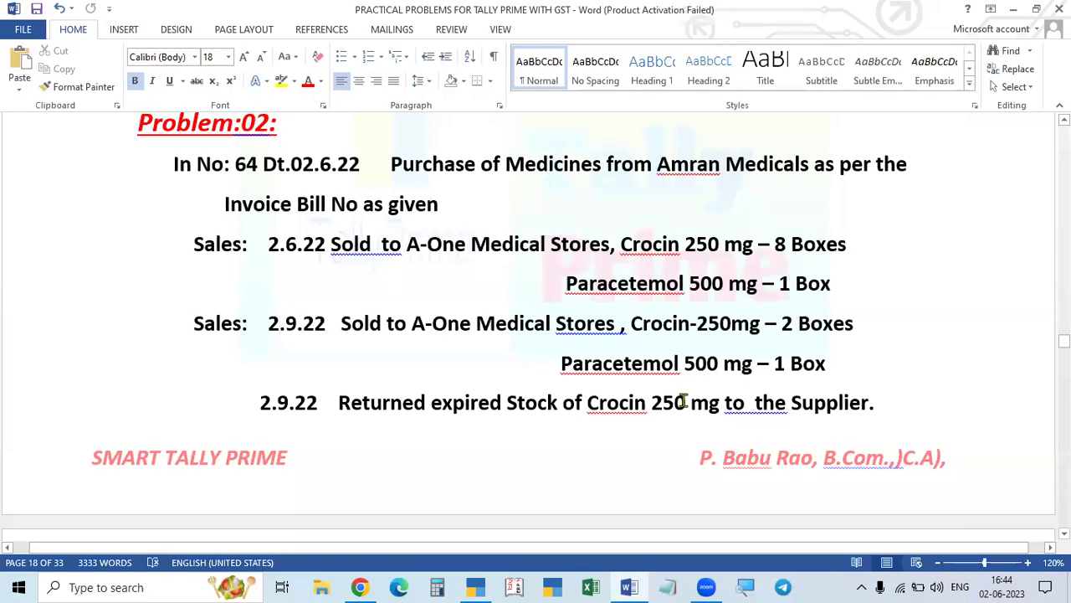
- Switch back to TallyPrime and complete the batch allocation for Crocin 250 Mg without adding another batch
{"action": "key", "text": "alt+Tab"}
{"action": "key", "text": "Return"}
{"action": "key", "text": "Return"}
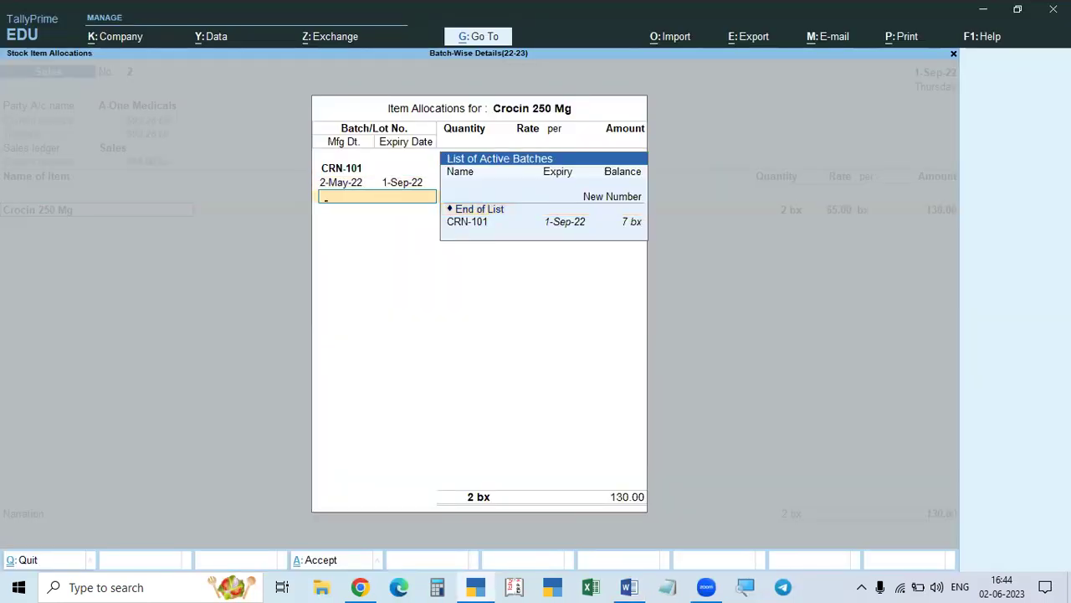
{"action": "key", "text": "Down"}
{"action": "key", "text": "Up"}
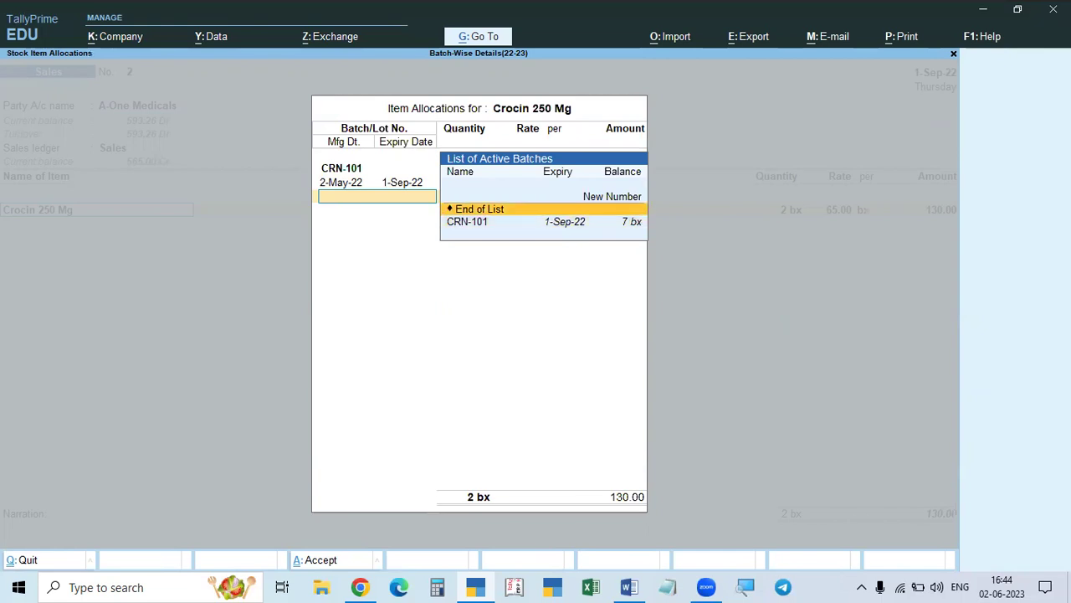
{"action": "key", "text": "Return"}
{"action": "key", "text": "Return"}
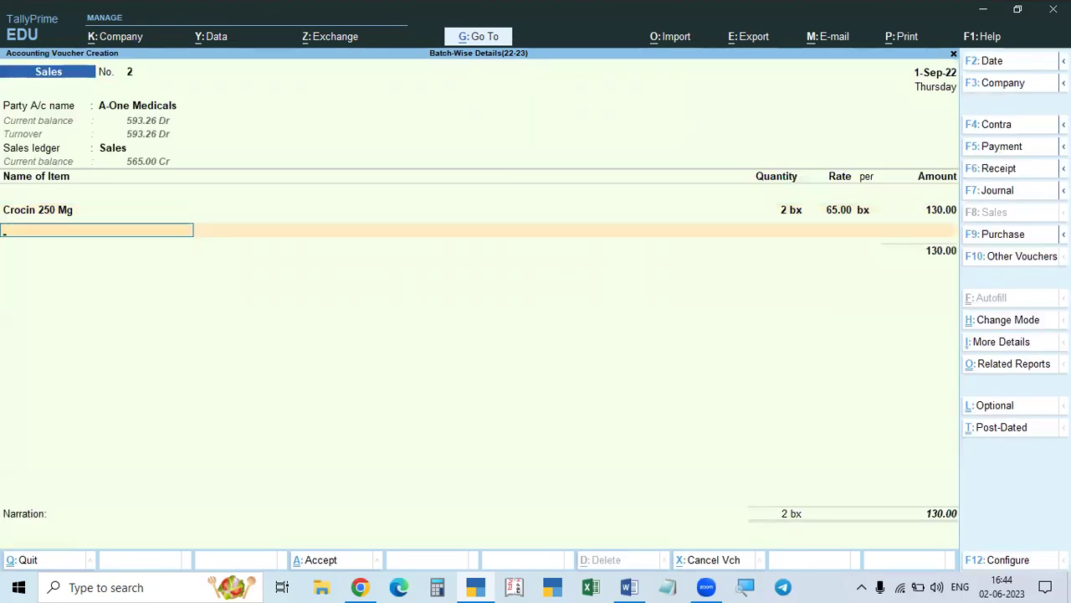
- Add 1 bx of Paracetemol 500 Mg from batch PARA-601 at 45.00 per box to the sales voucher
{"action": "type", "text": "P"}
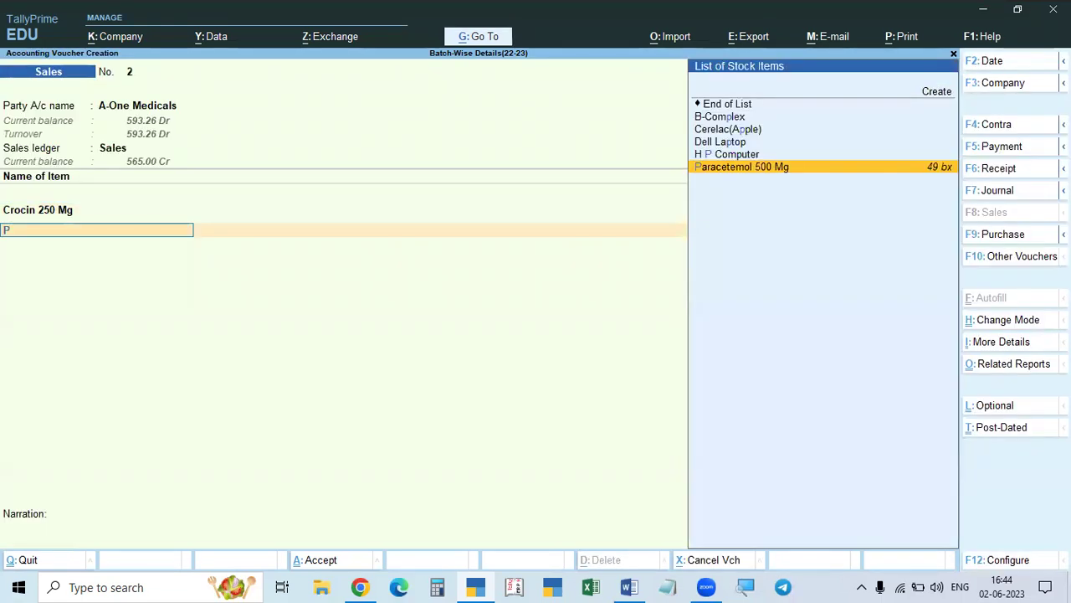
{"action": "key", "text": "Return"}
{"action": "key", "text": "Return"}
{"action": "type", "text": "1"}
{"action": "key", "text": "Return"}
{"action": "key", "text": "Return"}
{"action": "key", "text": "Return"}
{"action": "key", "text": "Return"}
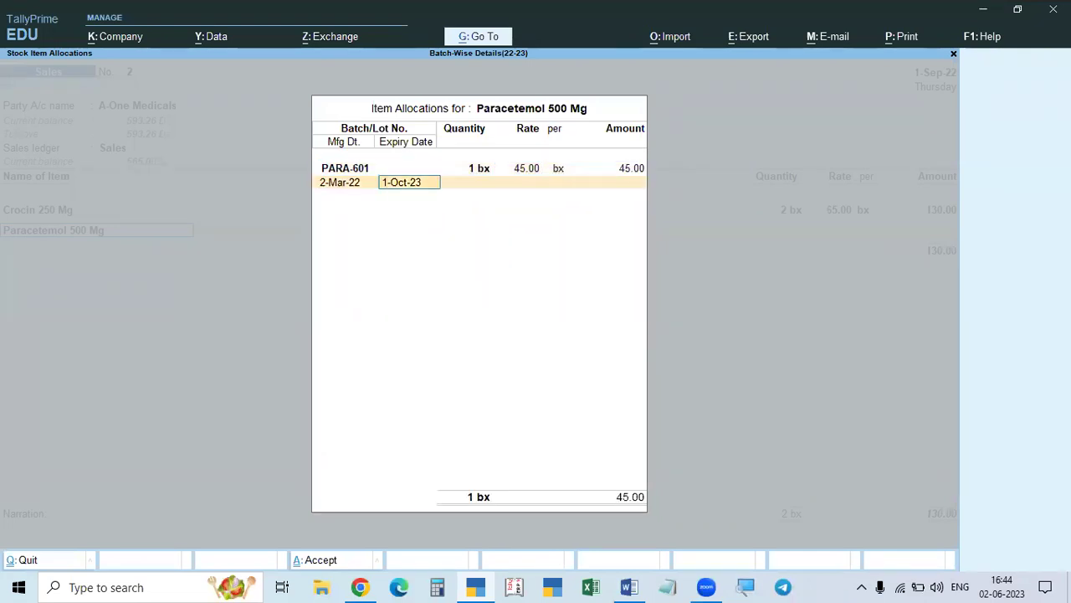
{"action": "key", "text": "Return"}
{"action": "key", "text": "Return"}
{"action": "key", "text": "Return"}
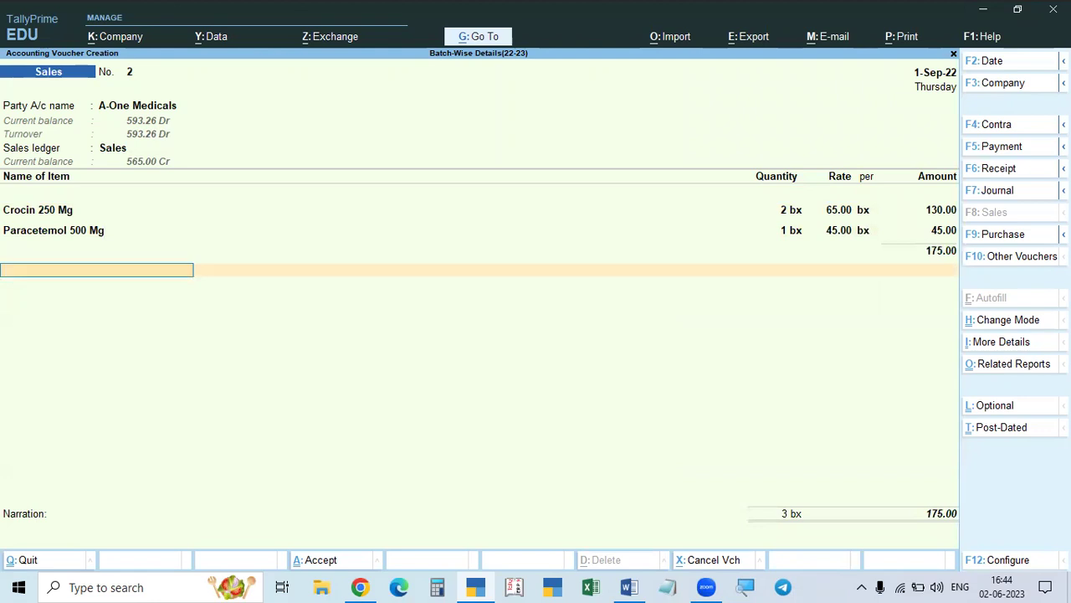
- Add the CGST and SGST ledgers to the sales voucher below the stock items
{"action": "type", "text": "CGST"}
{"action": "key", "text": "Return"}
{"action": "type", "text": "SG"}
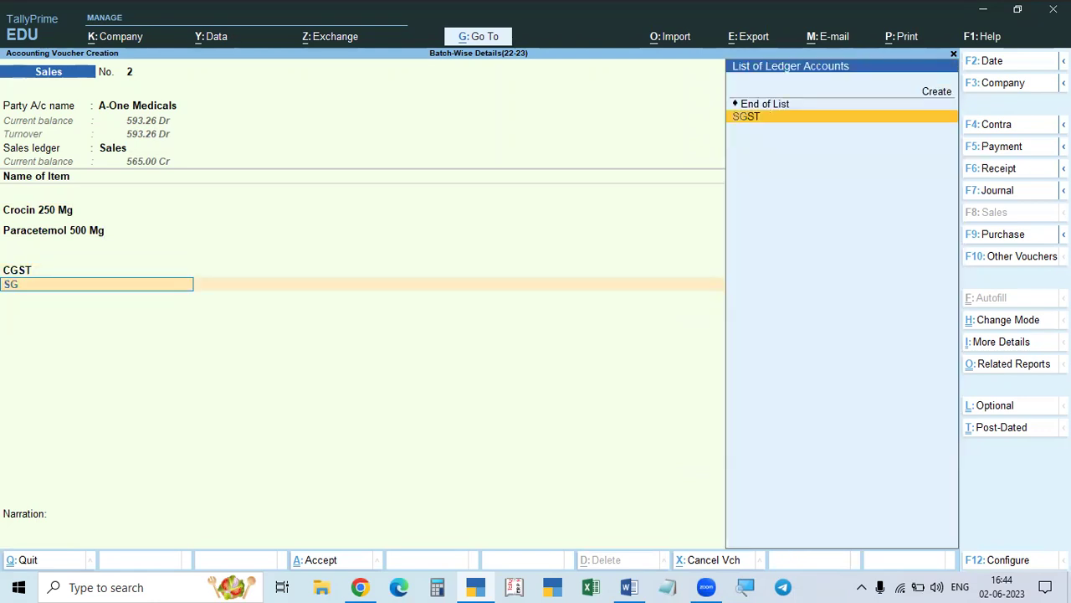
{"action": "type", "text": "ST"}
{"action": "key", "text": "Return"}
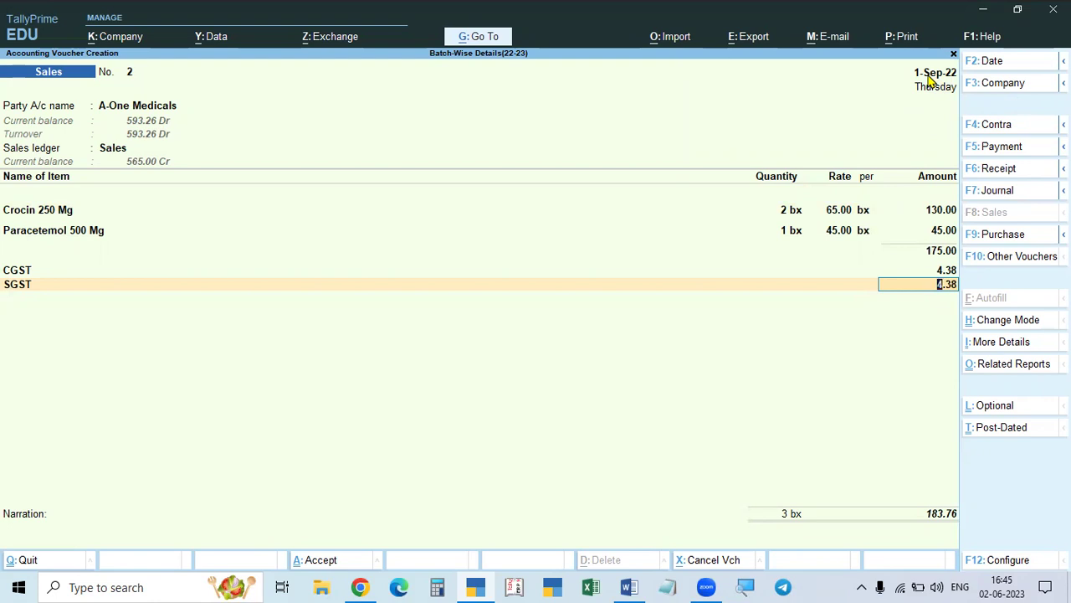
- Accept the A-One Medicals sales voucher dated 1-Sep-22 with its narration left blank
{"action": "key", "text": "Return"}
{"action": "key", "text": "Return"}
{"action": "key", "text": "Return"}
{"action": "key", "text": "Return"}
{"action": "key", "text": "Return"}
{"action": "key", "text": "Return"}
{"action": "key", "text": "Return"}
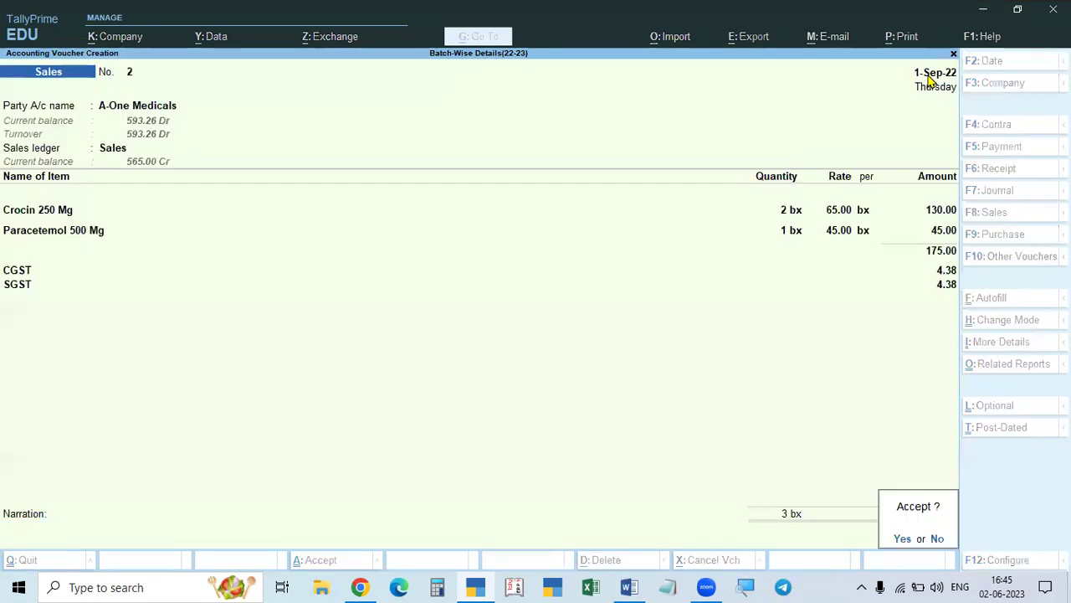
{"action": "key", "text": "Return"}
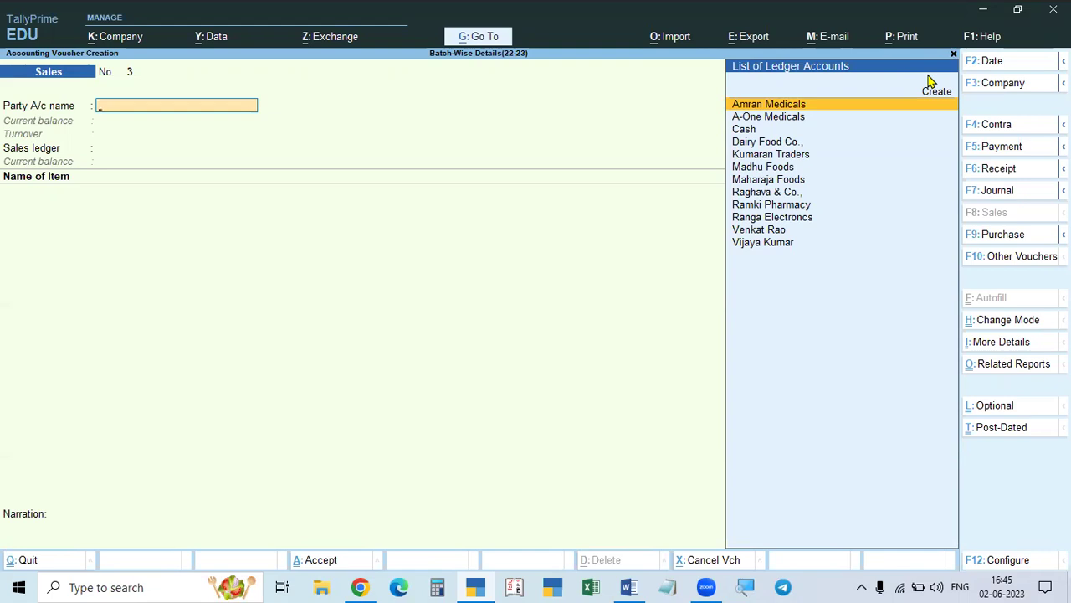
- Consult the expired-stock return in Problem 02 in Word and open a debit note voucher in TallyPrime
{"action": "key", "text": "alt+Tab"}
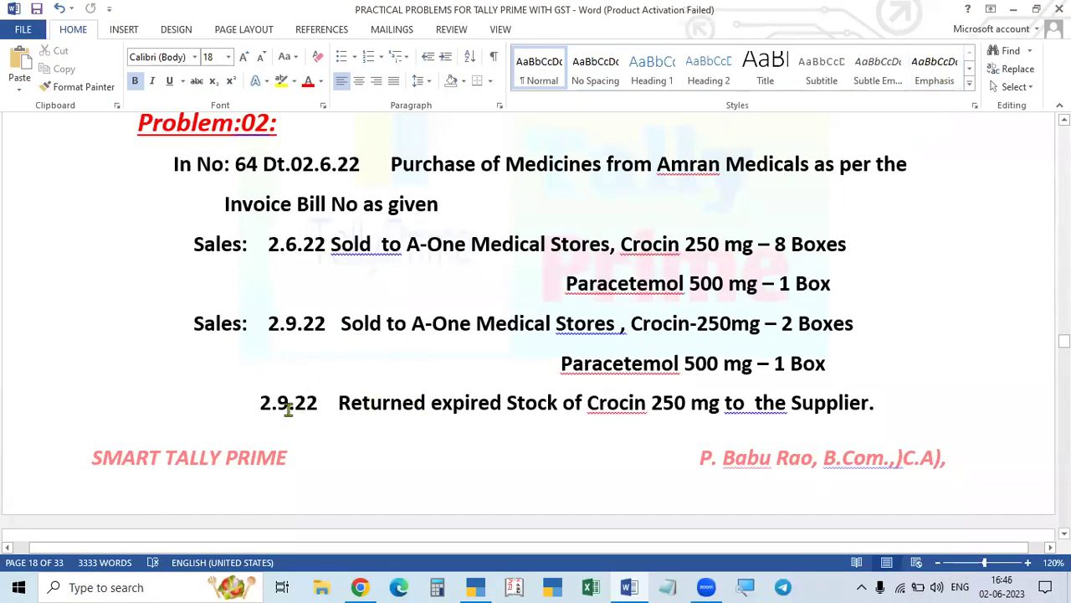
{"action": "key", "text": "BackSpace"}
{"action": "type", "text": "1"}
{"action": "key", "text": "alt+Tab"}
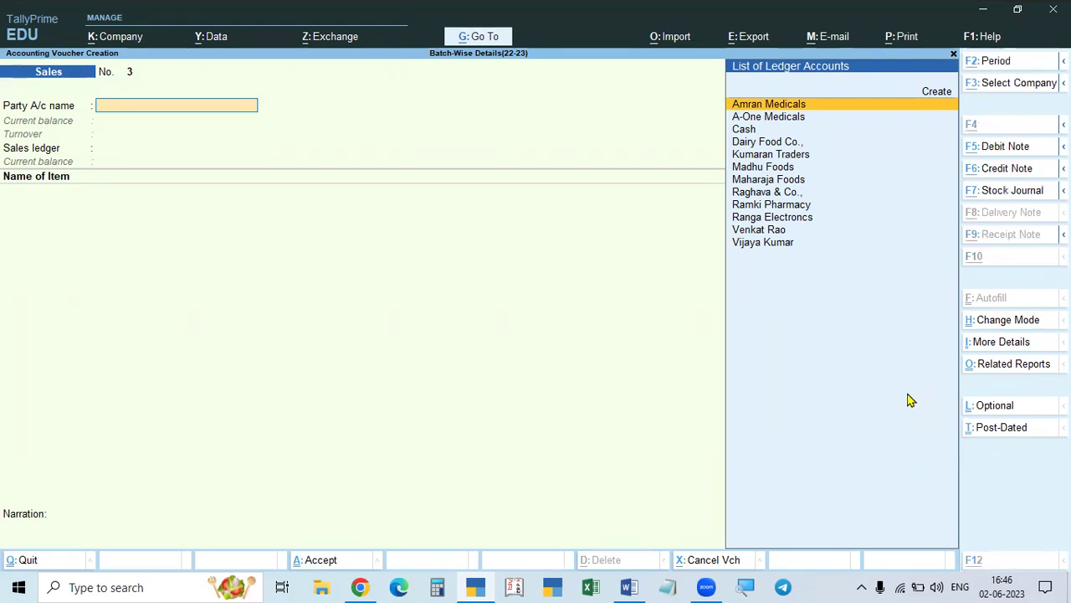
{"action": "key", "text": "ctrl+F9"}
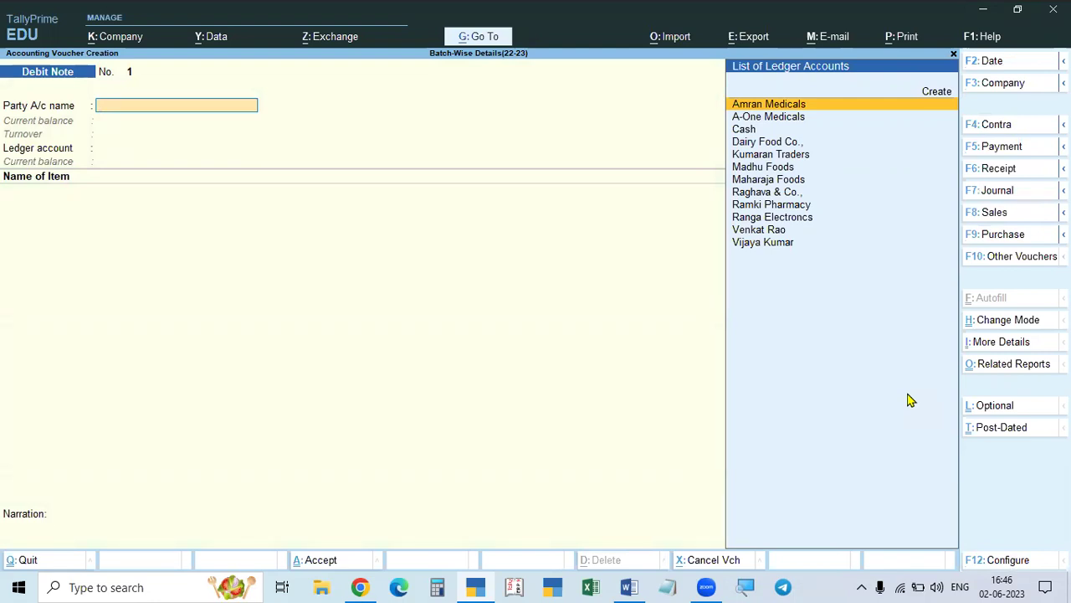
- Set Amran Medicals as the debit note party with blank dispatch details and original invoice 64 dated 2-6, keeping its default party details
{"action": "key", "text": "Return"}
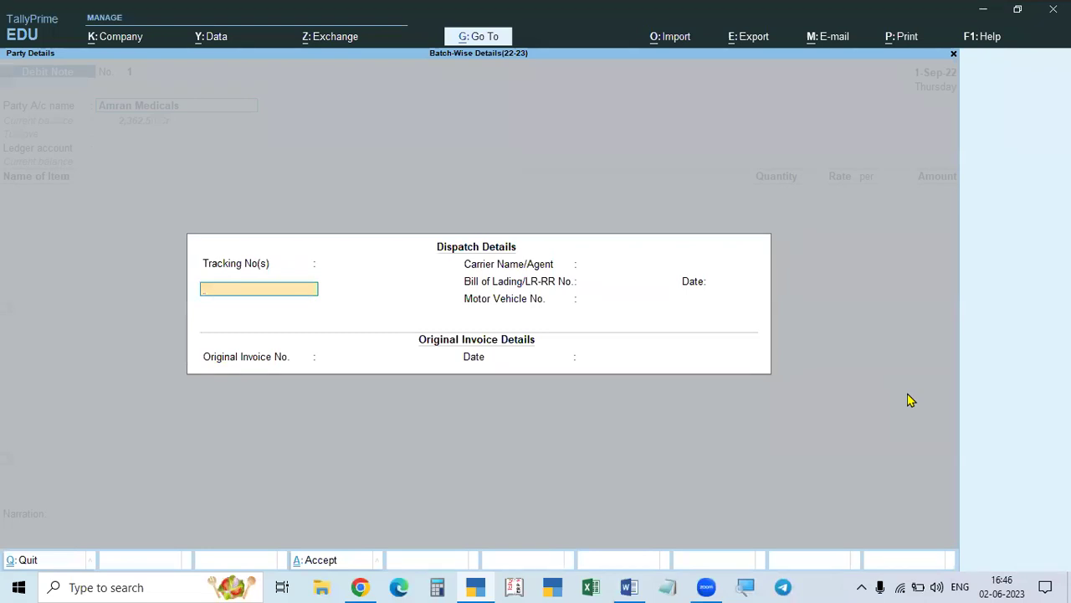
{"action": "key", "text": "Return"}
{"action": "key", "text": "Return"}
{"action": "key", "text": "Return"}
{"action": "key", "text": "Return"}
{"action": "key", "text": "Return"}
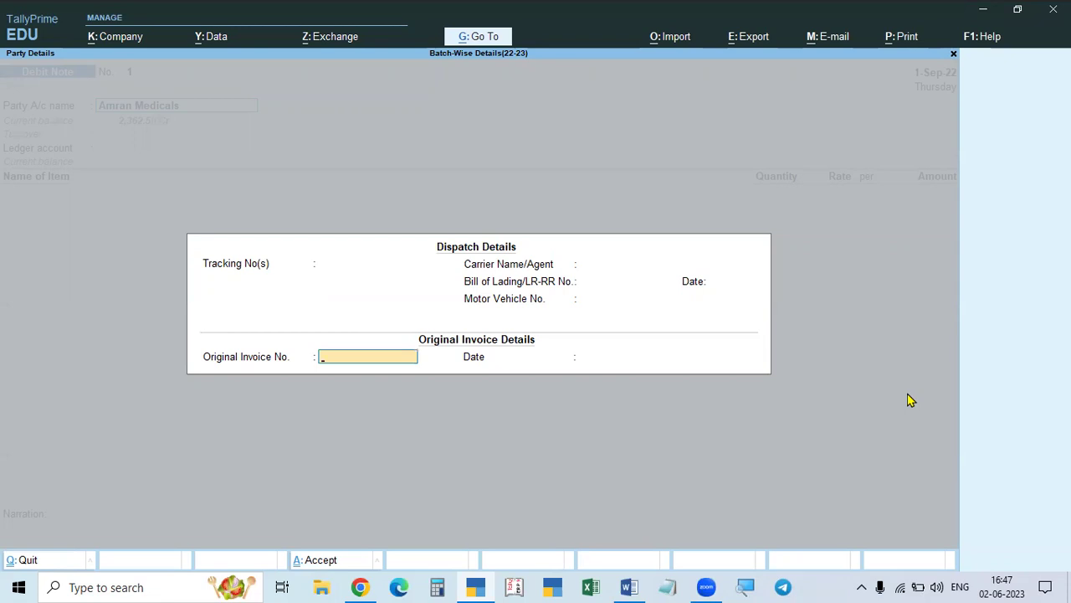
{"action": "type", "text": "64"}
{"action": "key", "text": "Return"}
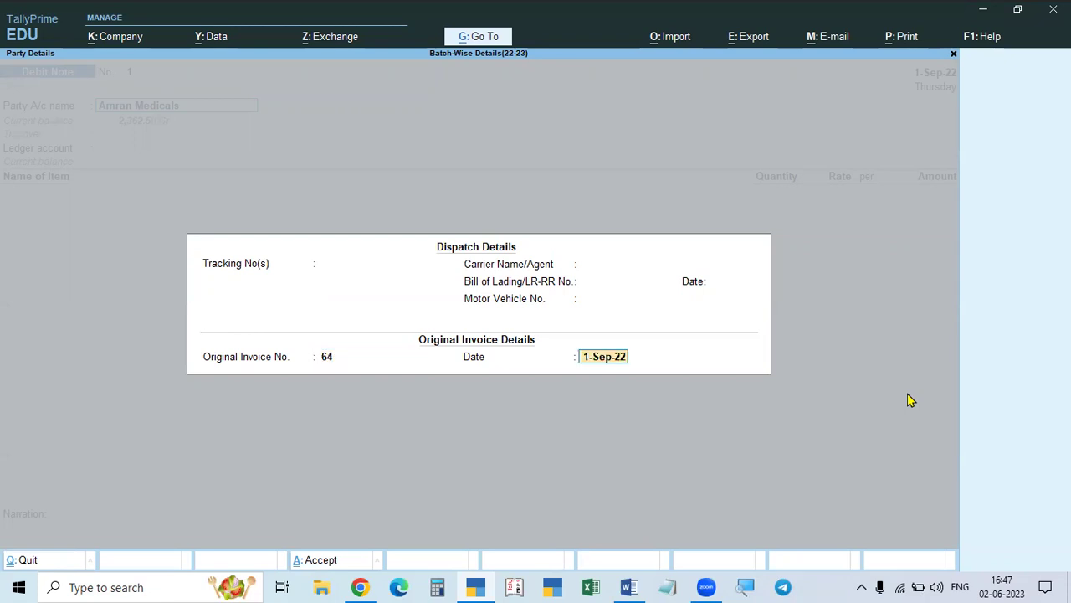
{"action": "type", "text": "2-6"}
{"action": "key", "text": "Return"}
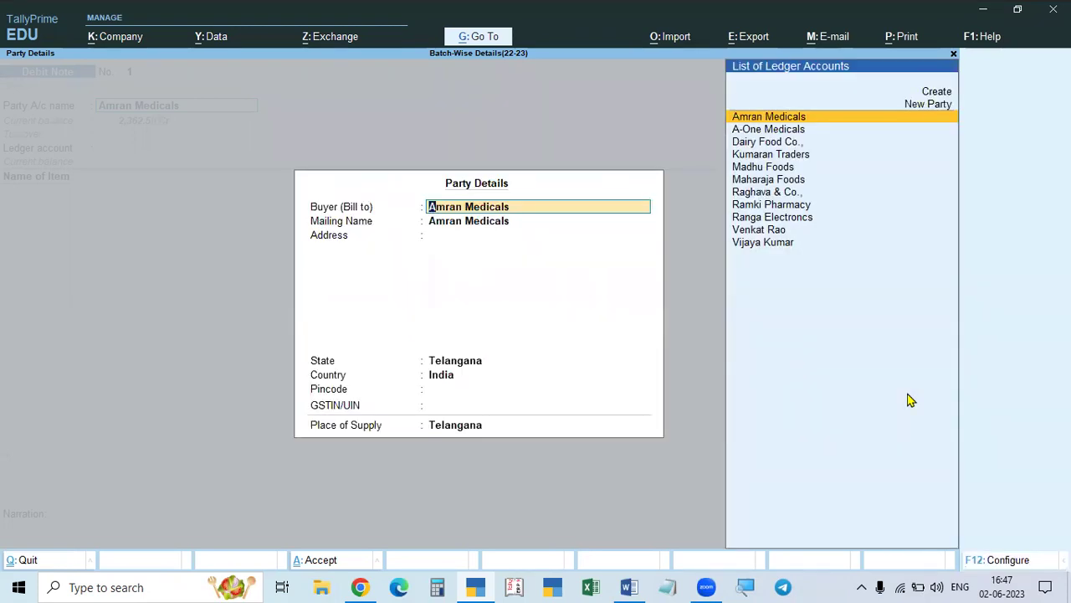
{"action": "key", "text": "ctrl+a"}
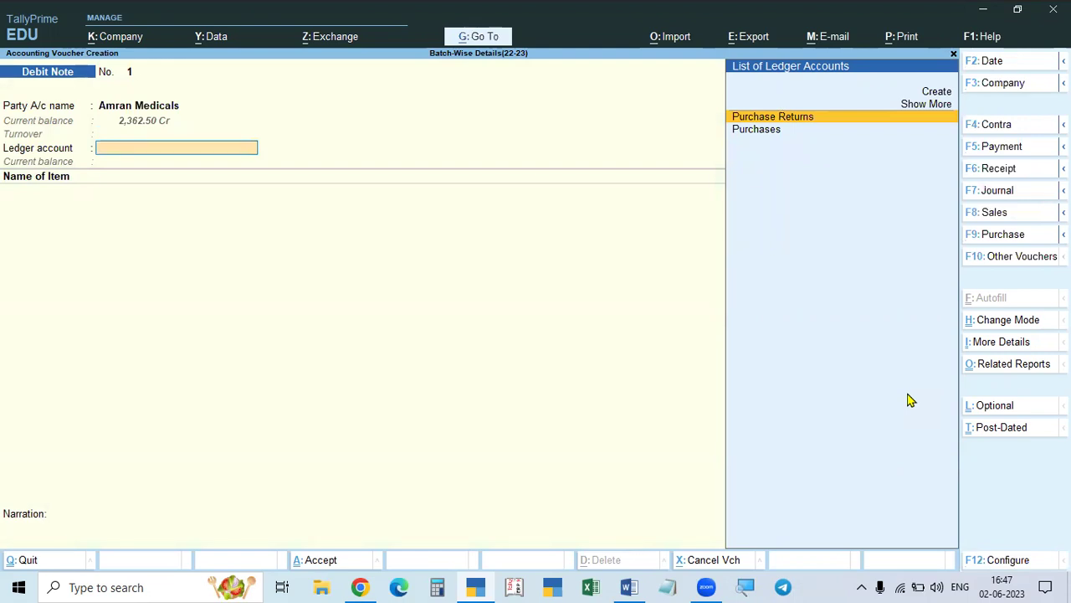
- Choose the Purchase Returns ledger and Crocin 250 Mg as the returned item, and leave its batch allocation
{"action": "key", "text": "Return"}
{"action": "type", "text": "CRO"}
{"action": "key", "text": "Return"}
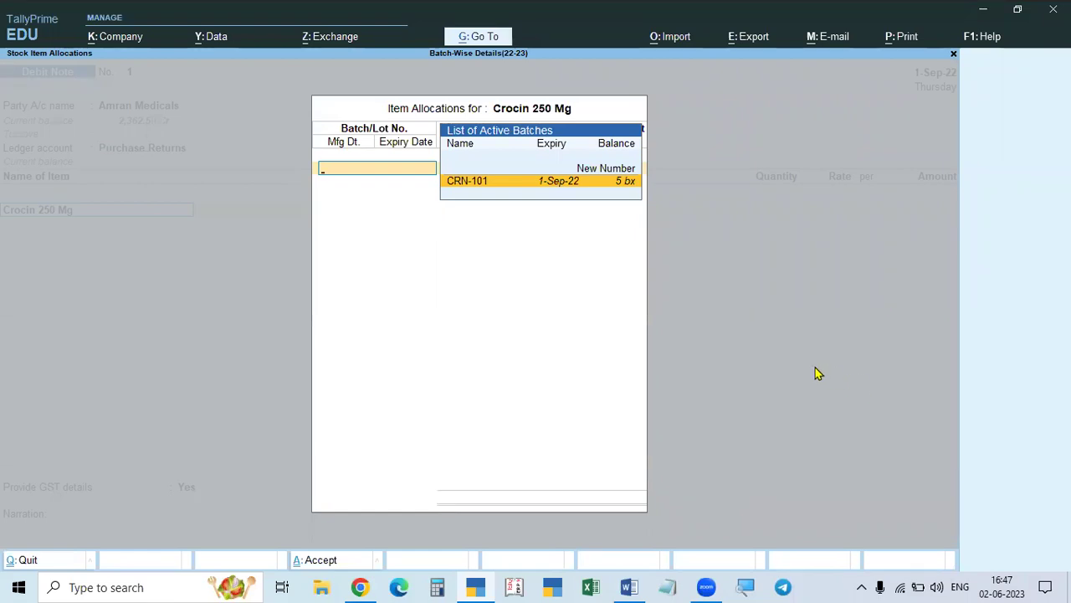
{"action": "key", "text": "Escape"}
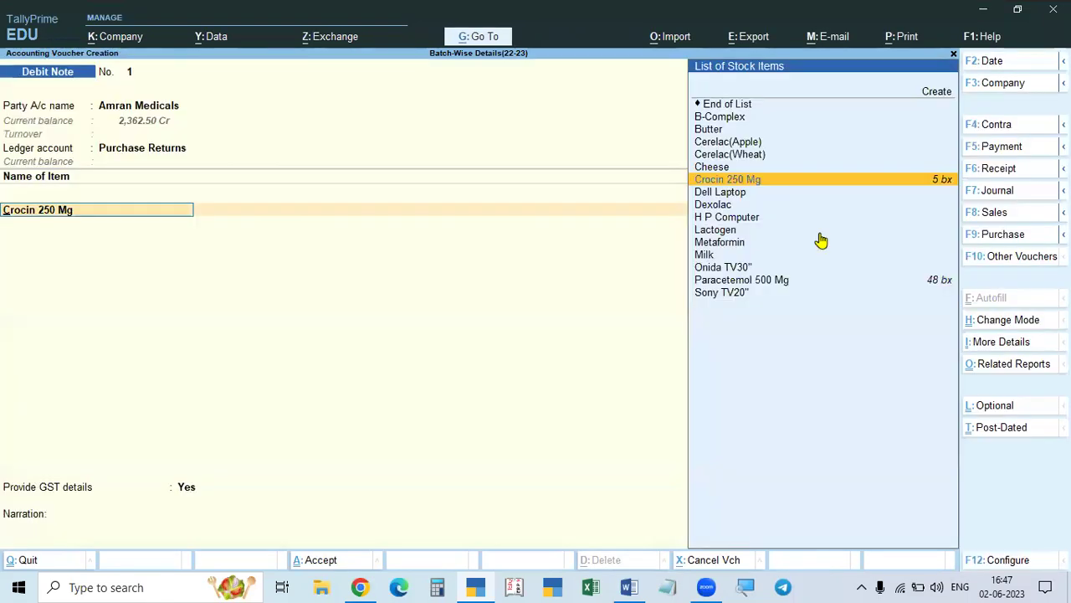
- Change the debit note's voucher date to 2-Sep-22
{"action": "key", "text": "F2"}
{"action": "key", "text": "BackSpace"}
{"action": "type", "text": "2-5"}
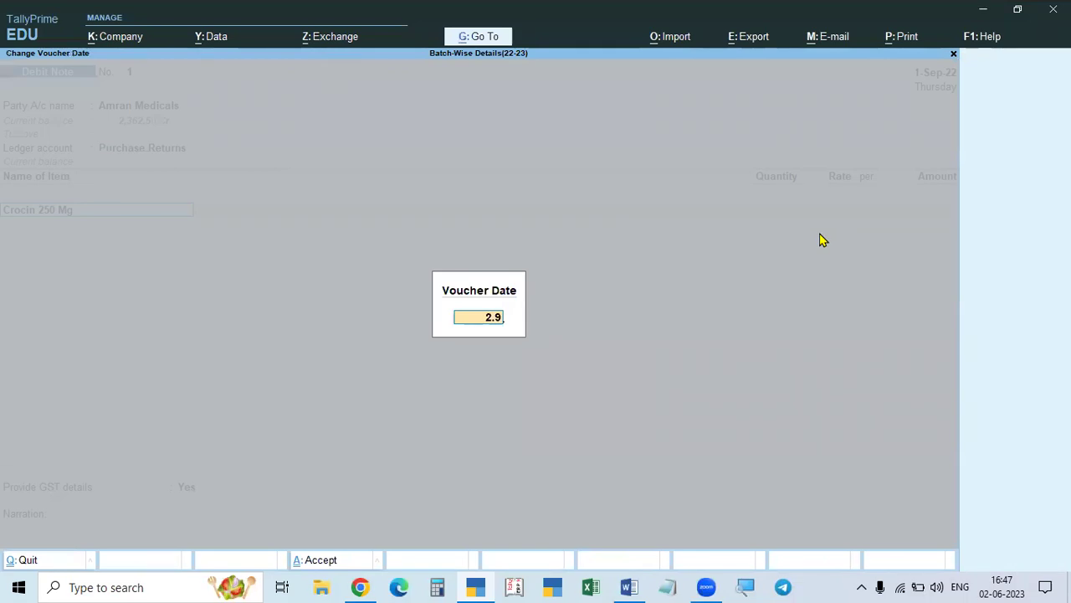
{"action": "key", "text": "Return"}
- Check which batches of Crocin 250 Mg are offered for the new voucher date, and cancel the batch allocation
{"action": "key", "text": "Return"}
{"action": "key", "text": "Return"}
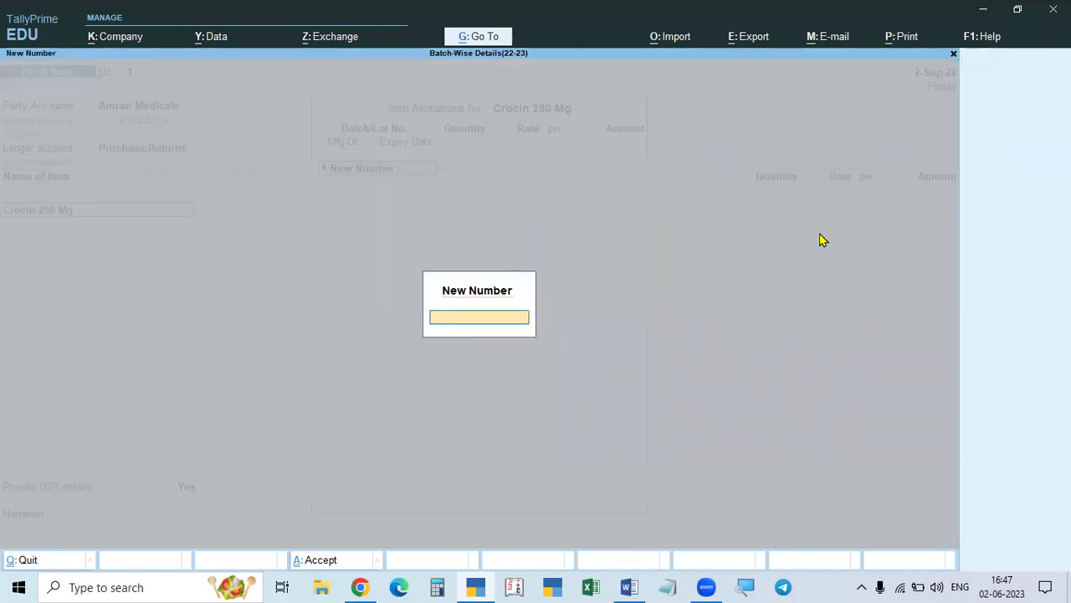
{"action": "key", "text": "Escape"}
{"action": "key", "text": "Escape"}
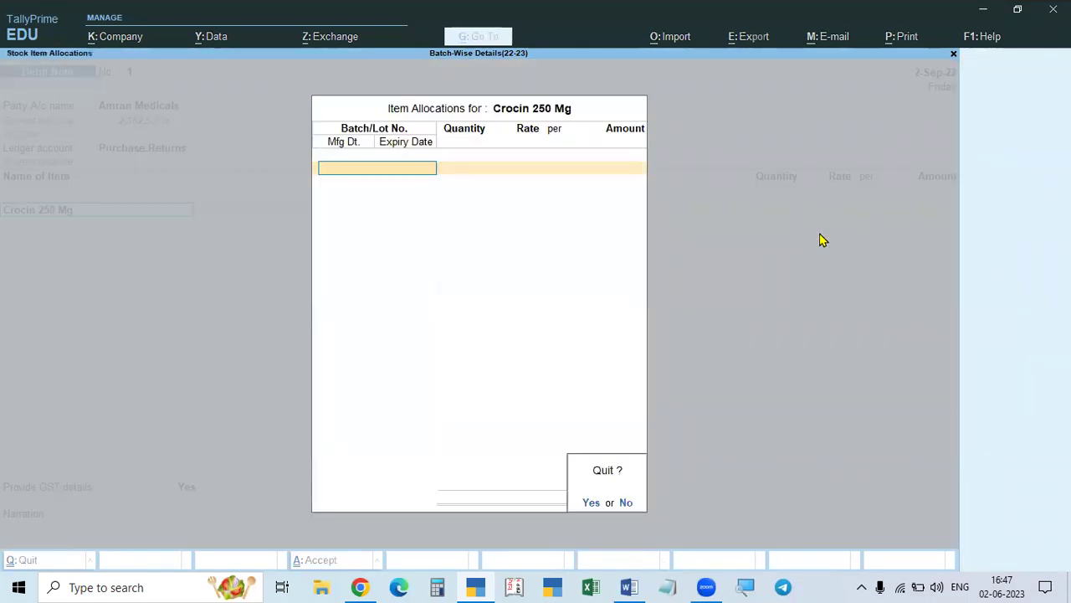
{"action": "key", "text": "n"}
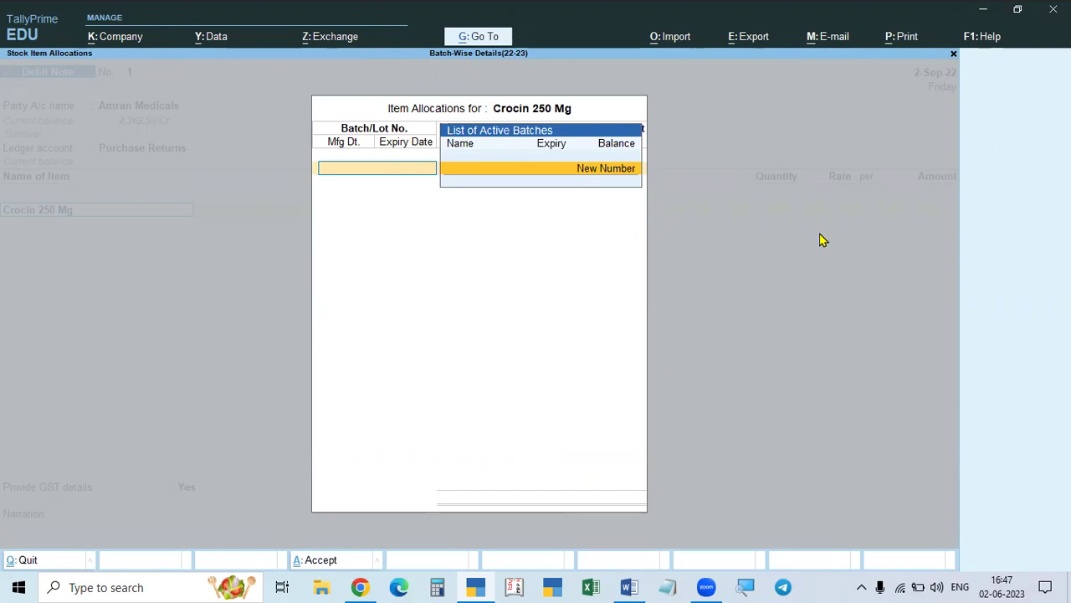
{"action": "key", "text": "Escape"}
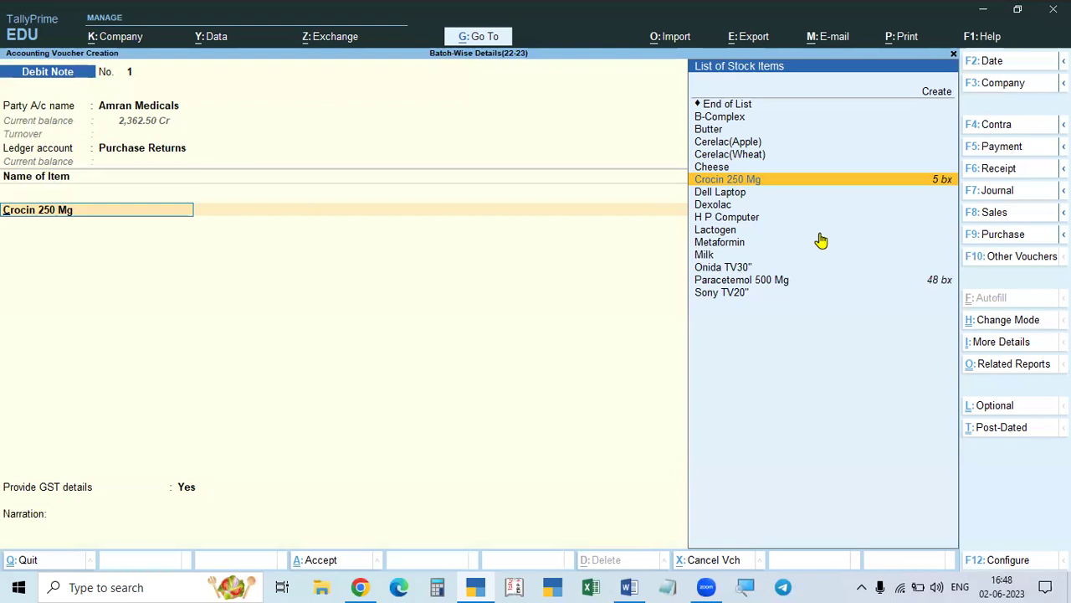
- Set Use Expired Batches for Stock items to Yes in the debit note's voucher configuration
{"action": "key", "text": "F12"}
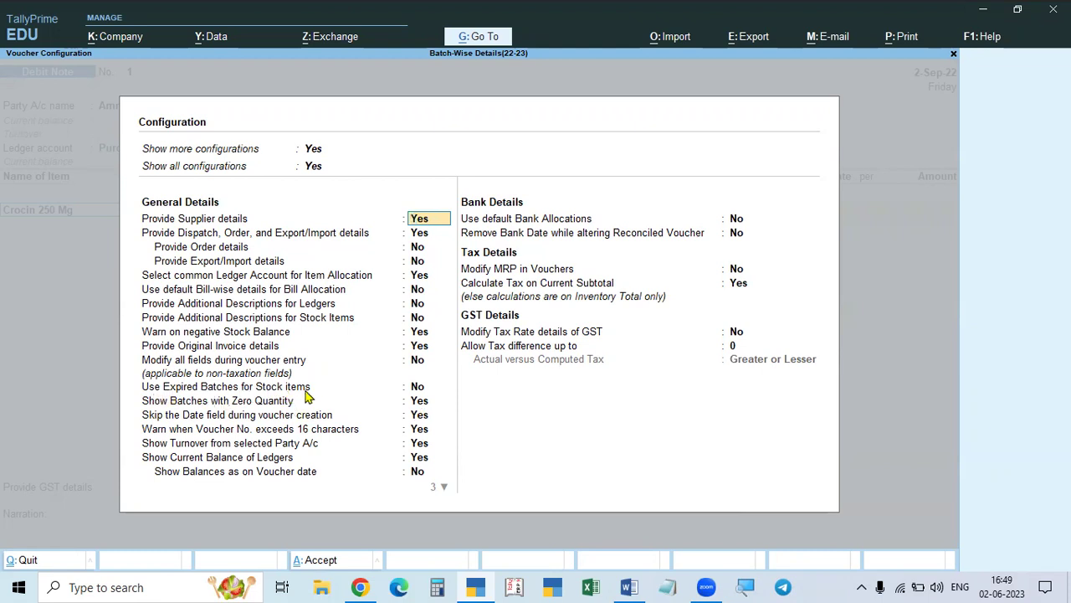
{"action": "left_click", "coordinate": [417, 388]}
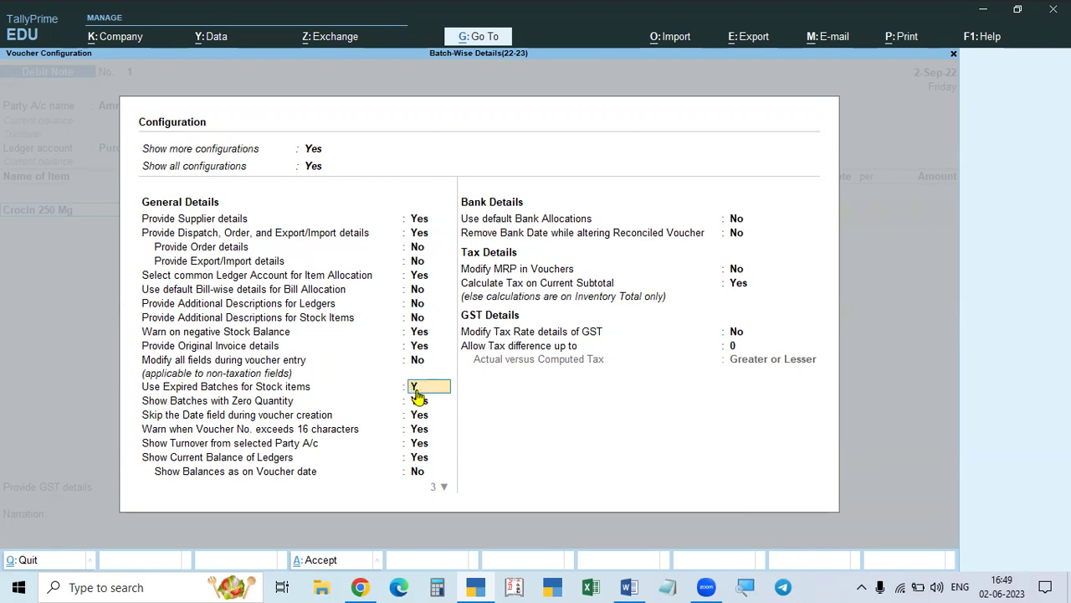
{"action": "key", "text": "y"}
{"action": "key", "text": "ctrl+a"}
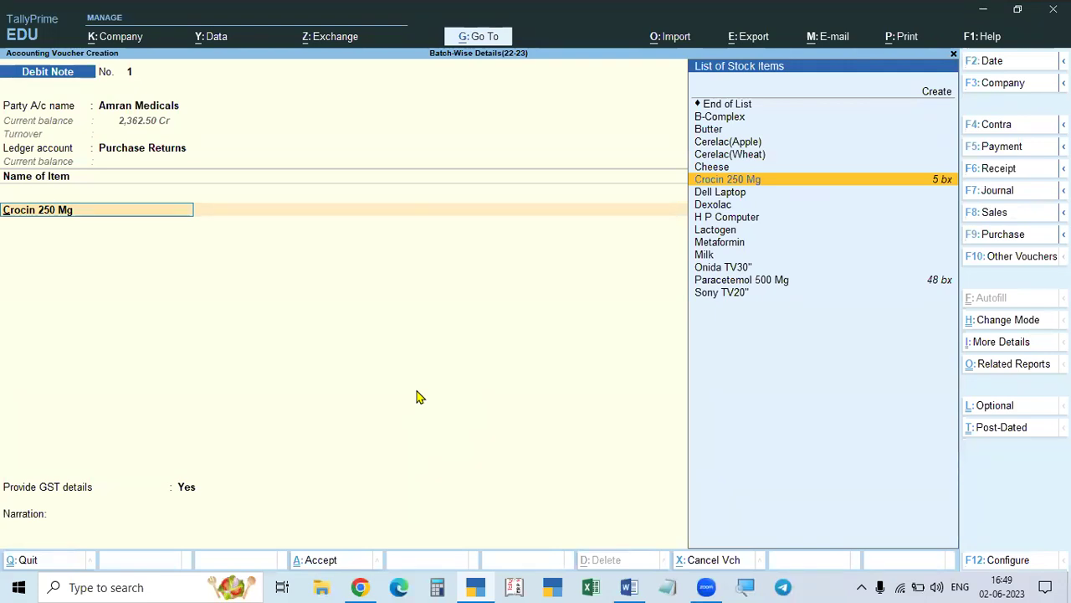
- Allocate 5 bx of Crocin 250 Mg from expired batch CRN-101 at 50.00 per box in the debit note
{"action": "key", "text": "Return"}
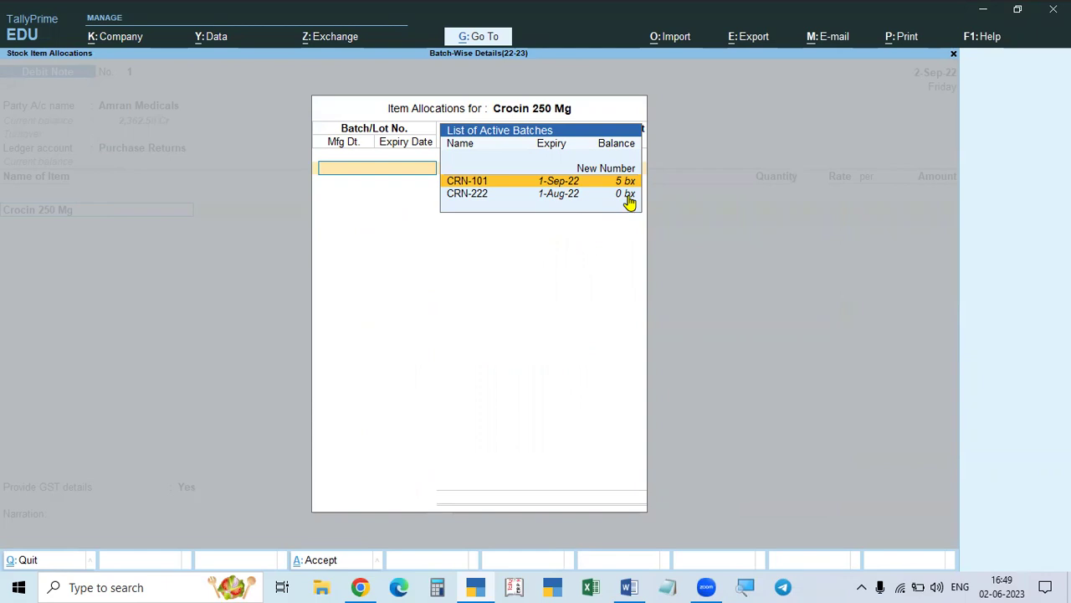
{"action": "key", "text": "Return"}
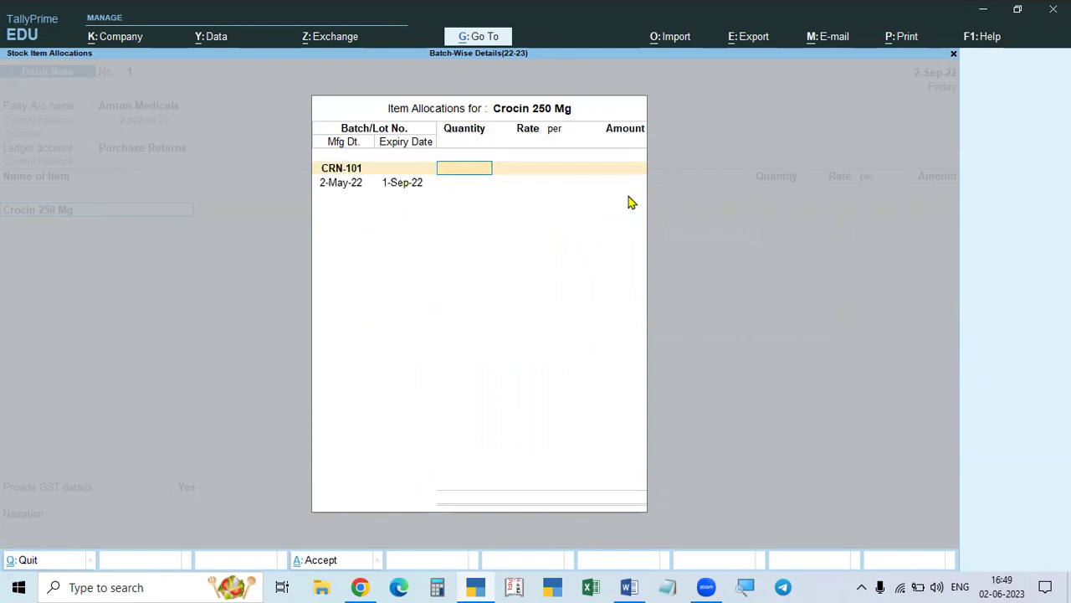
{"action": "type", "text": "5"}
{"action": "key", "text": "Return"}
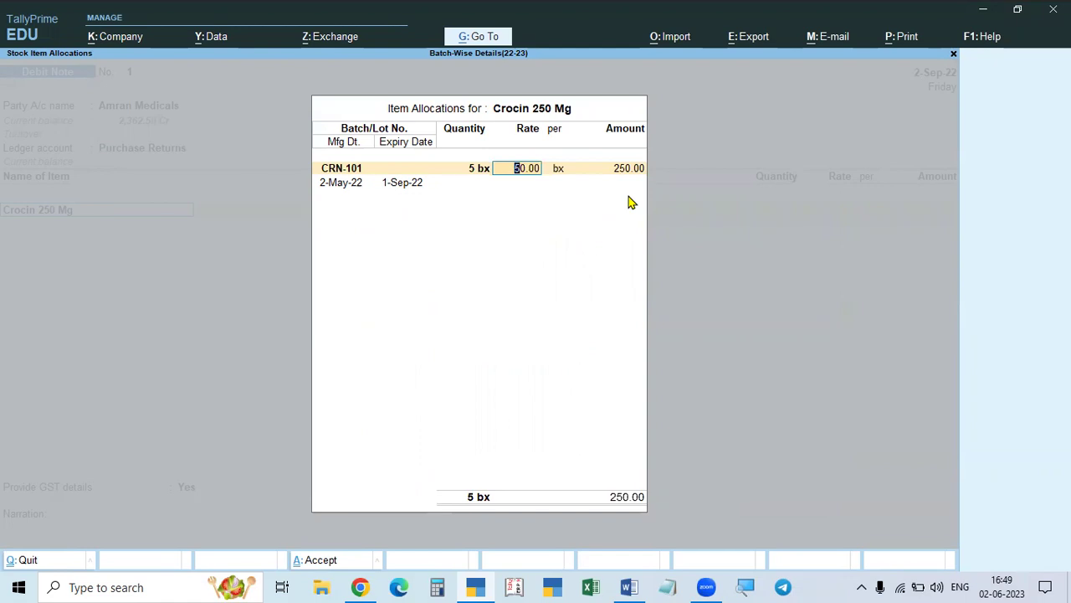
{"action": "key", "text": "Return"}
{"action": "key", "text": "Return"}
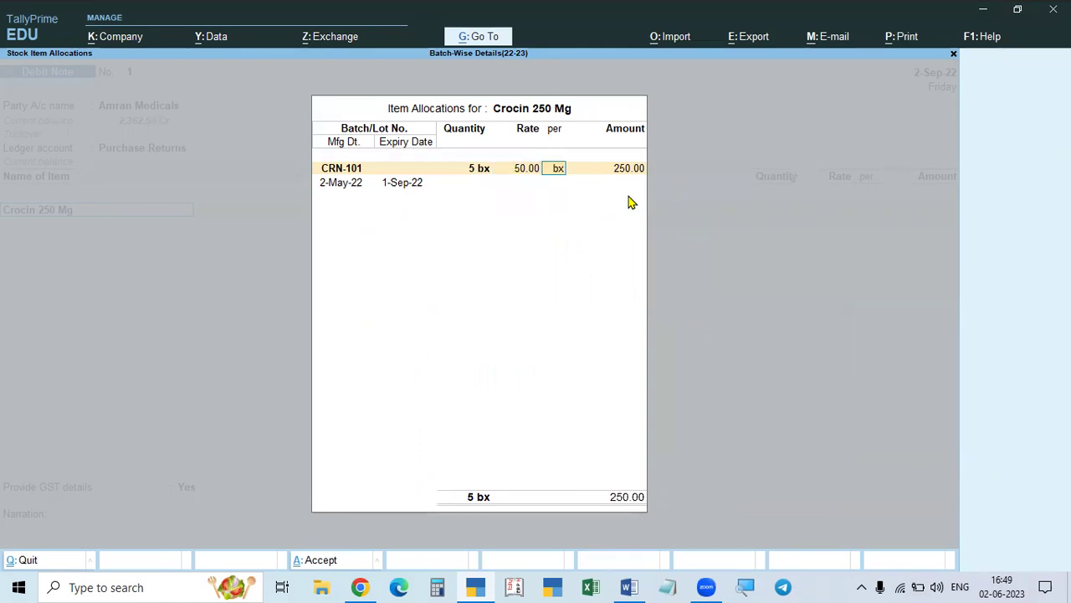
{"action": "key", "text": "Return"}
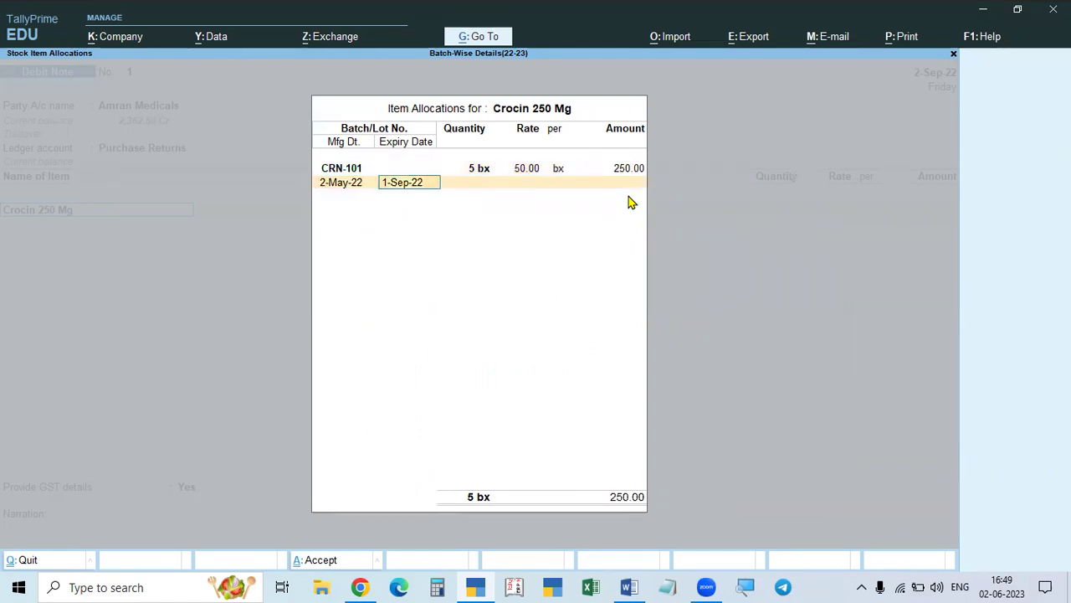
{"action": "key", "text": "Return"}
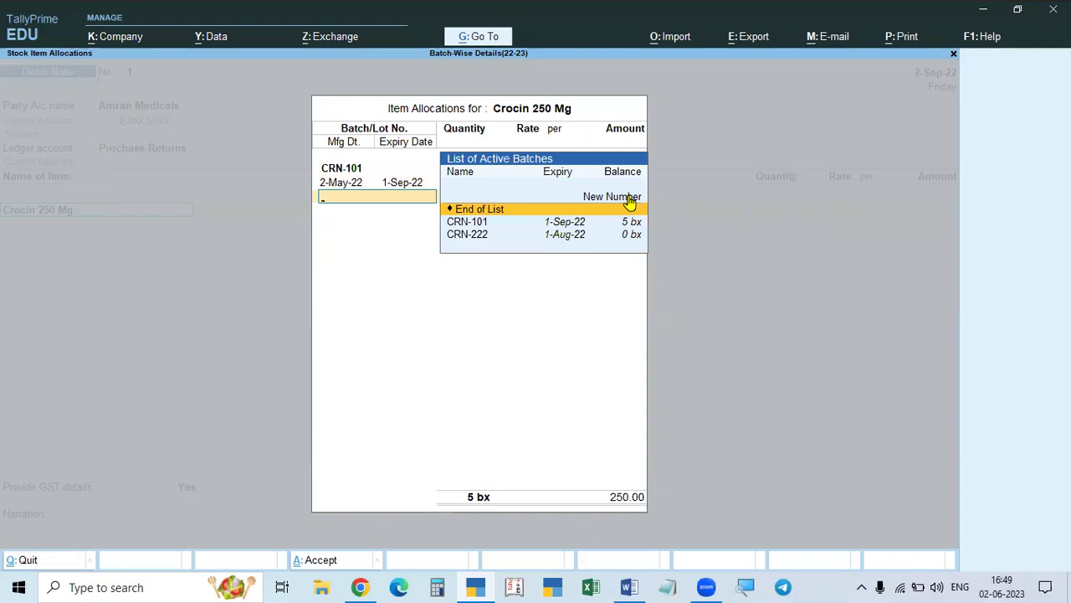
{"action": "key", "text": "Return"}
{"action": "key", "text": "Return"}
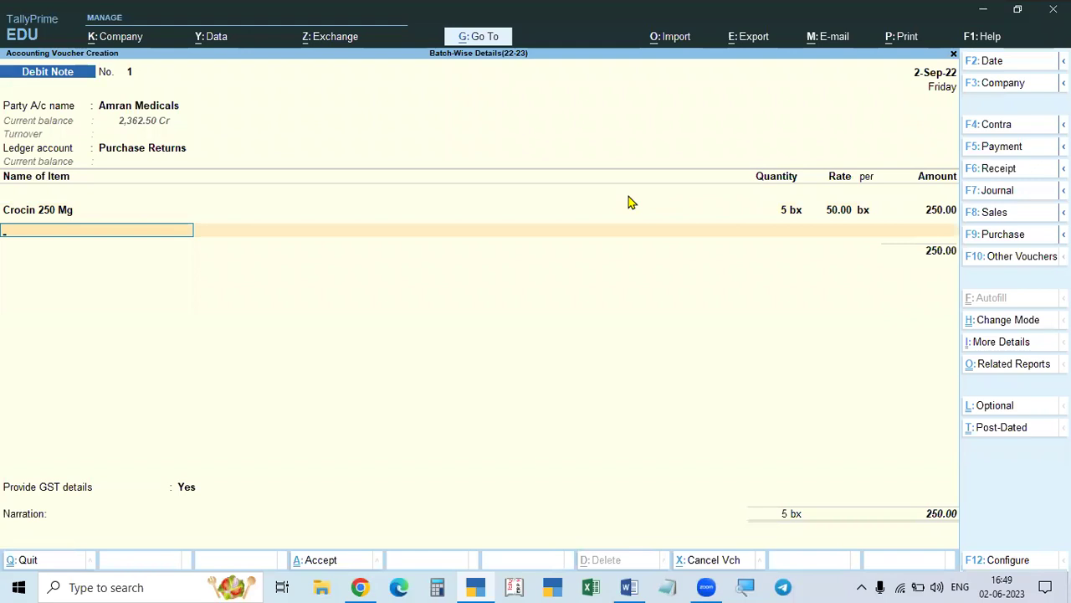
- Add the CGST and SGST ledgers to the debit note below the Crocin 250 Mg item
{"action": "type", "text": "cg"}
{"action": "key", "text": "Return"}
{"action": "key", "text": "Return"}
{"action": "type", "text": "sg"}
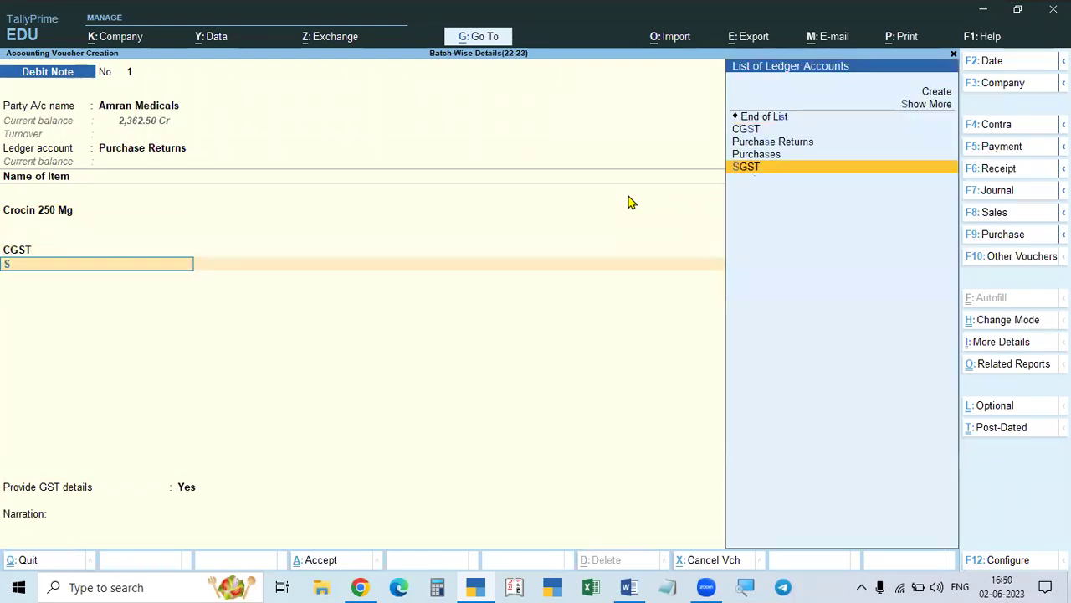
{"action": "key", "text": "Return"}
{"action": "key", "text": "Return"}
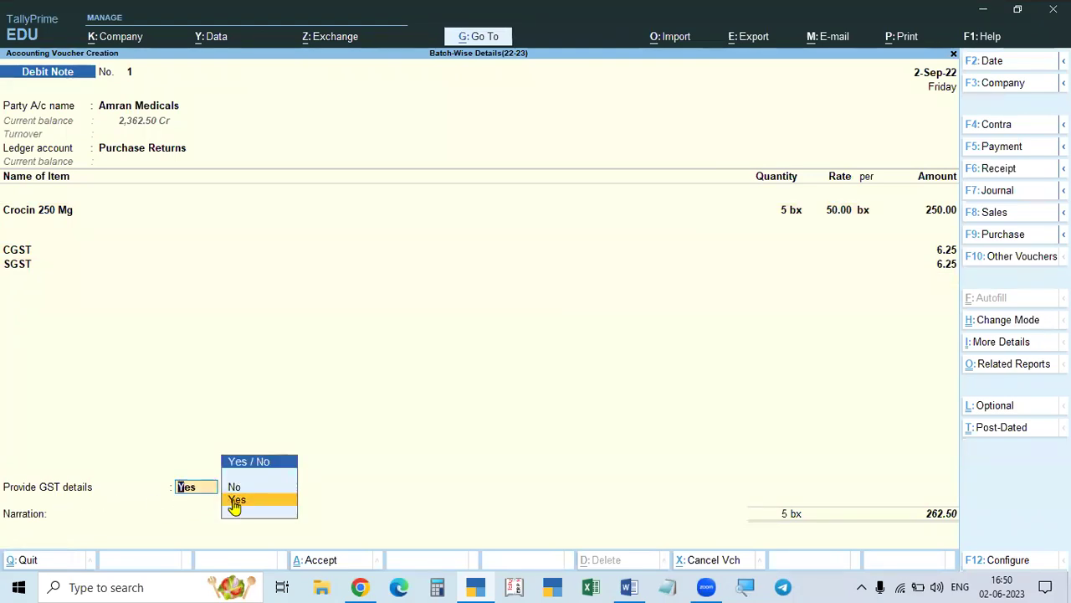
- Provide the debit note's GST details with 01-Sales Return as reason for issuing, leaving the supplier's note number and date blank
{"action": "key", "text": "Return"}
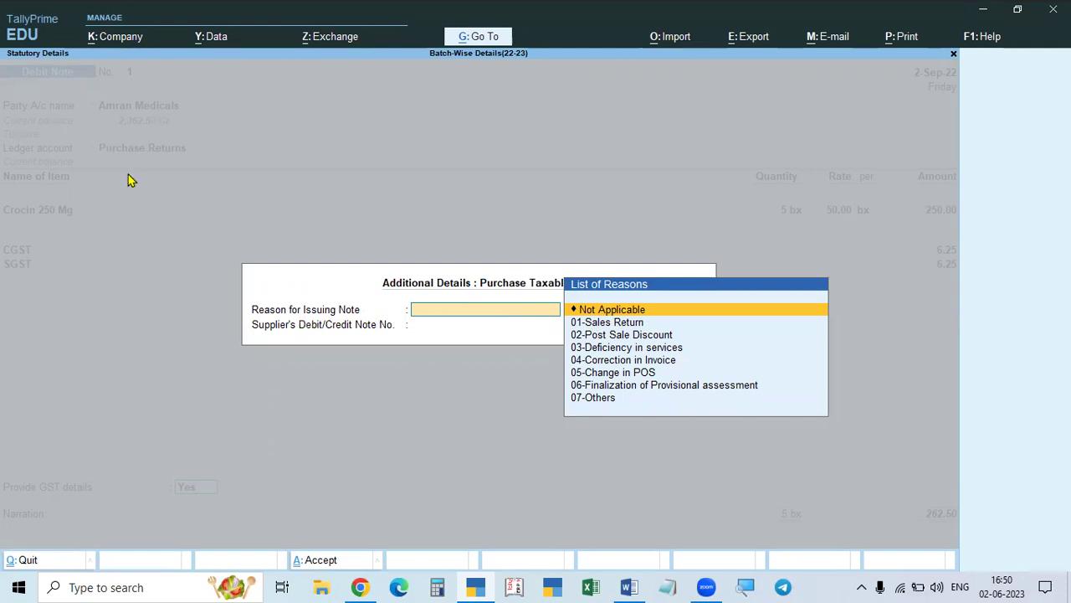
{"action": "left_click", "coordinate": [608, 323]}
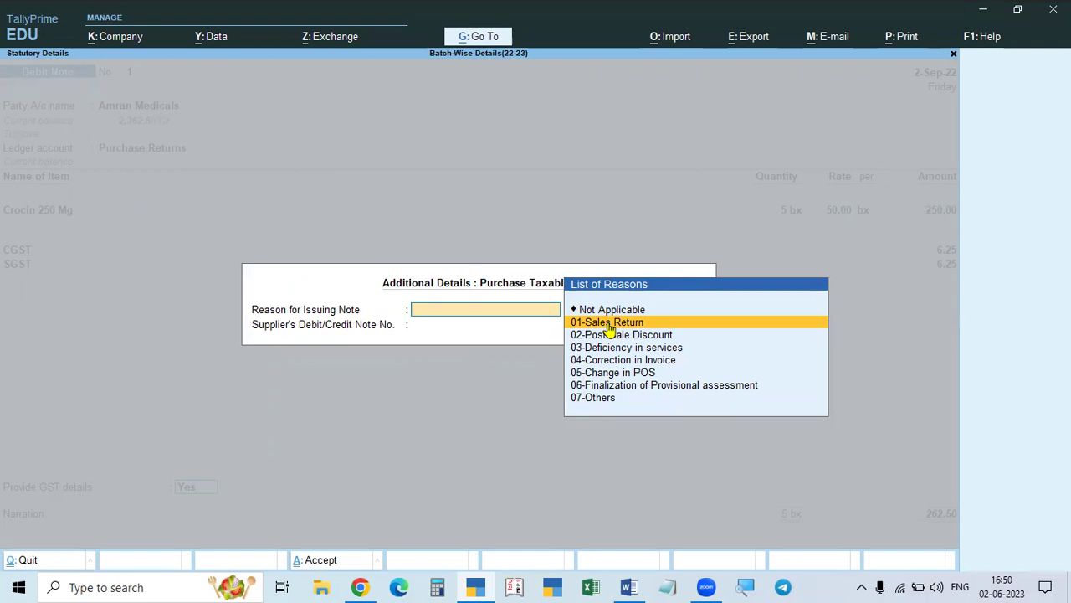
{"action": "left_click", "coordinate": [608, 326]}
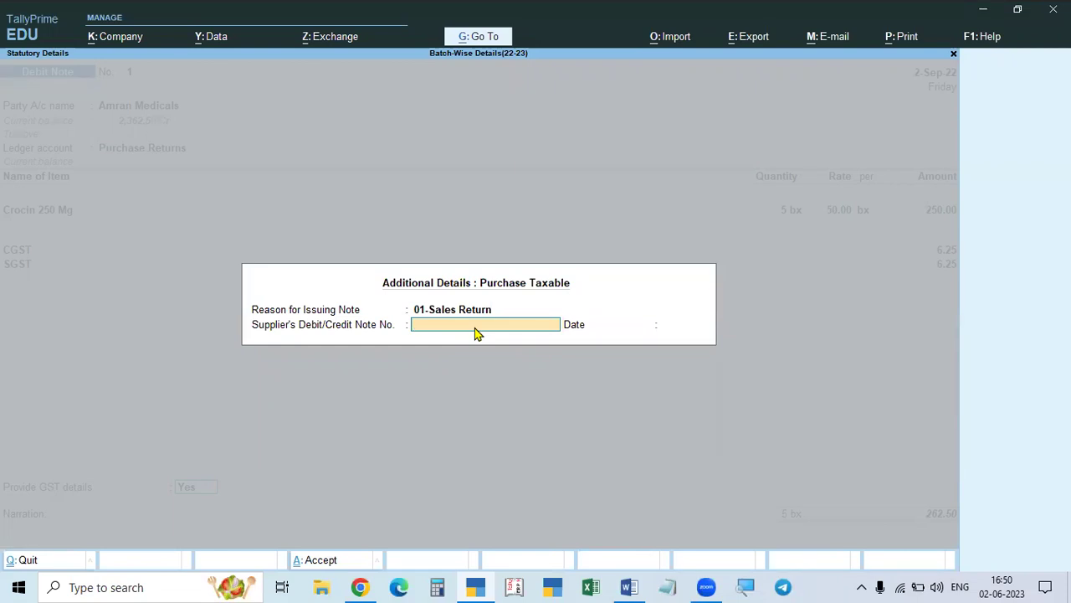
{"action": "key", "text": "Return"}
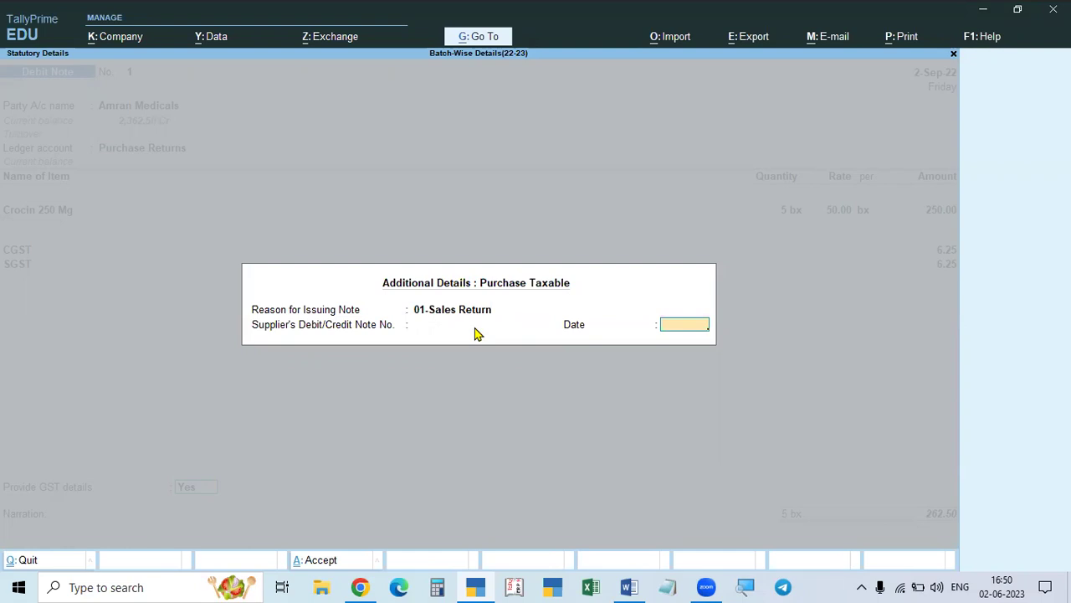
{"action": "key", "text": "Return"}
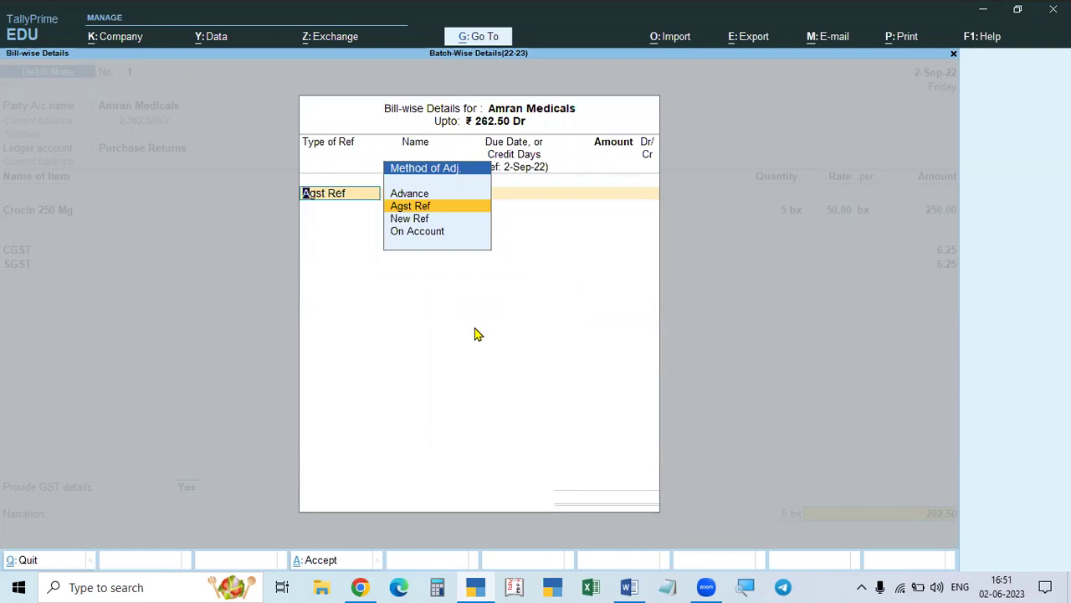
- Adjust the 262.50 debit as Agst Ref against Amran Medicals' pending bill 64 and save the debit note without a narration
{"action": "key", "text": "Return"}
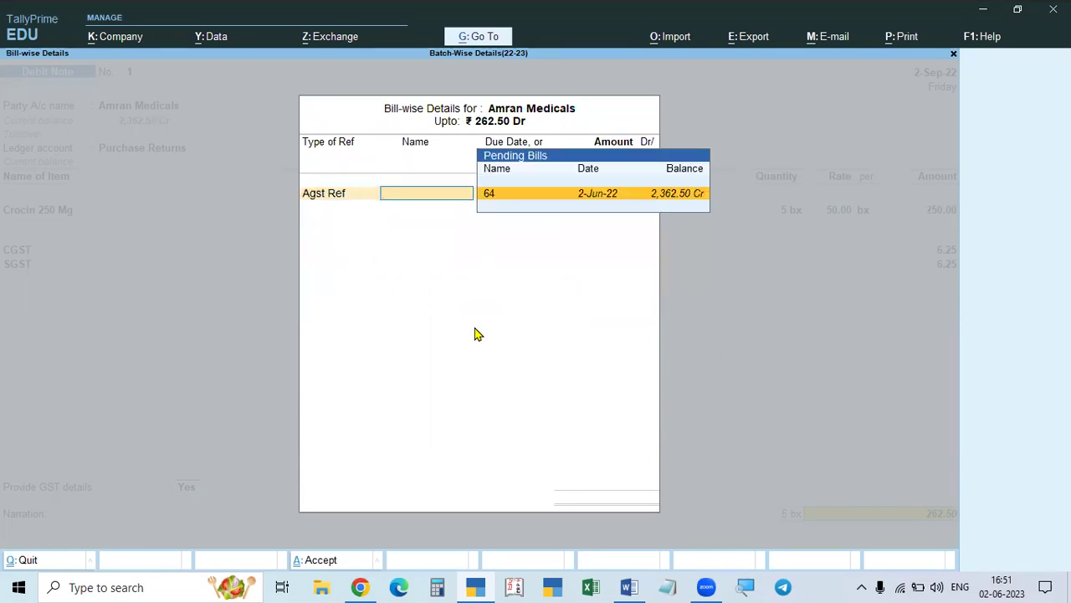
{"action": "key", "text": "Return"}
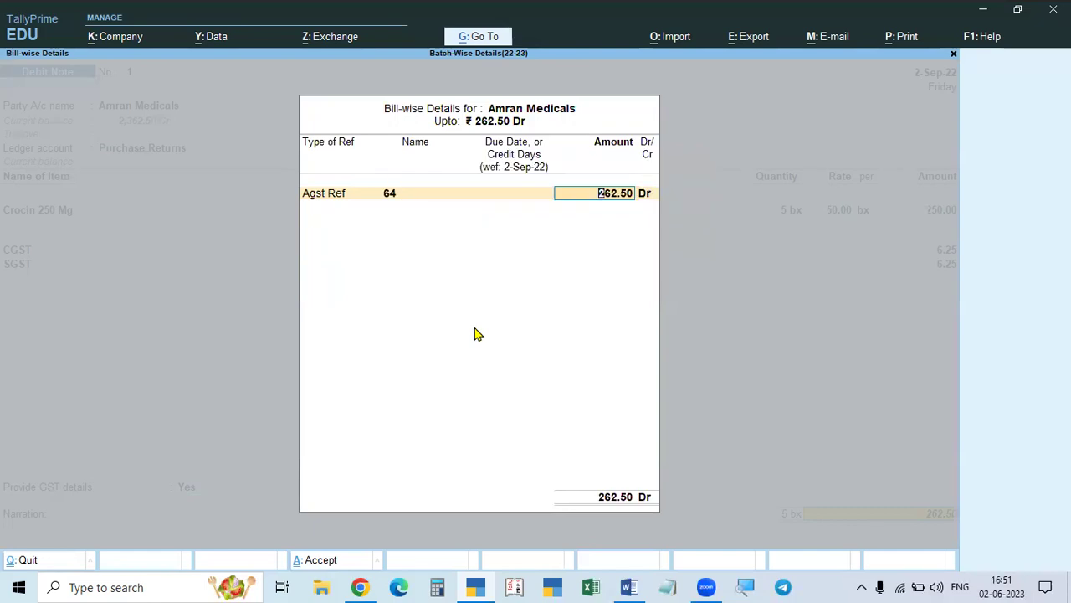
{"action": "key", "text": "BackSpace"}
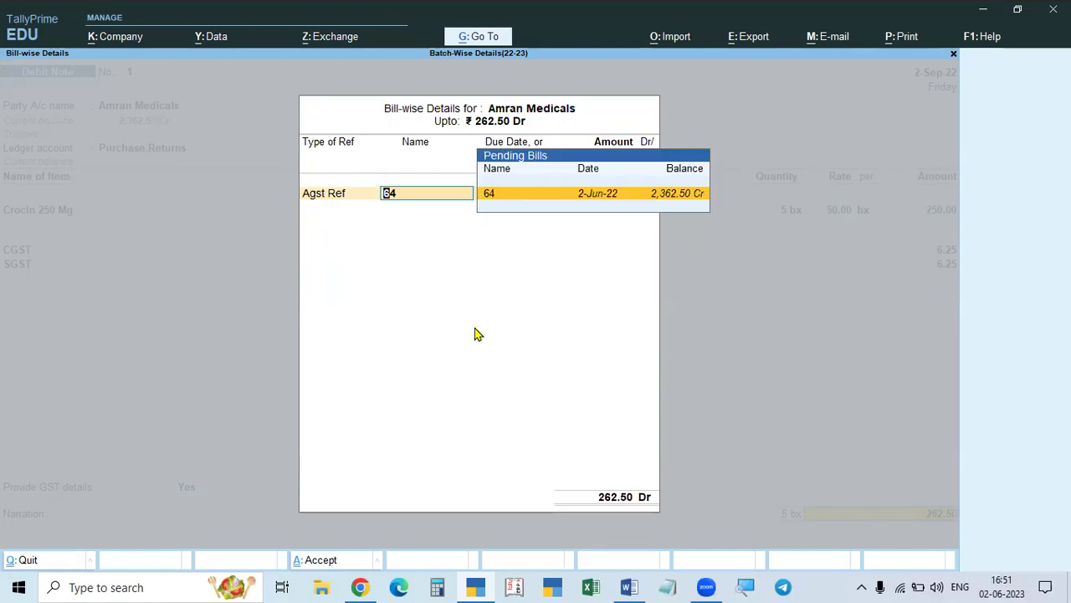
{"action": "key", "text": "Return"}
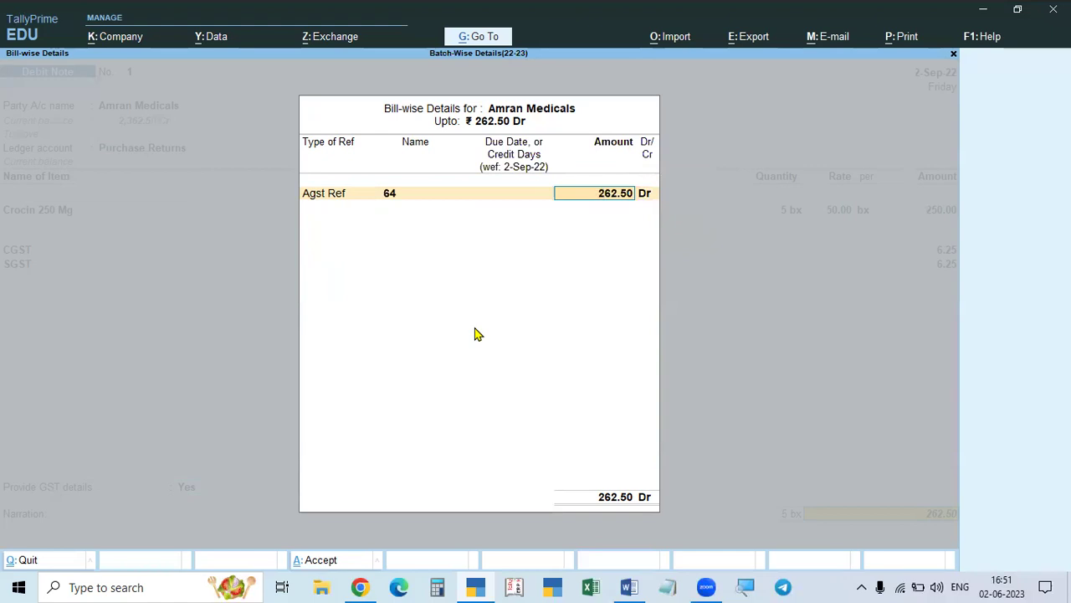
{"action": "key", "text": "Return"}
{"action": "key", "text": "Return"}
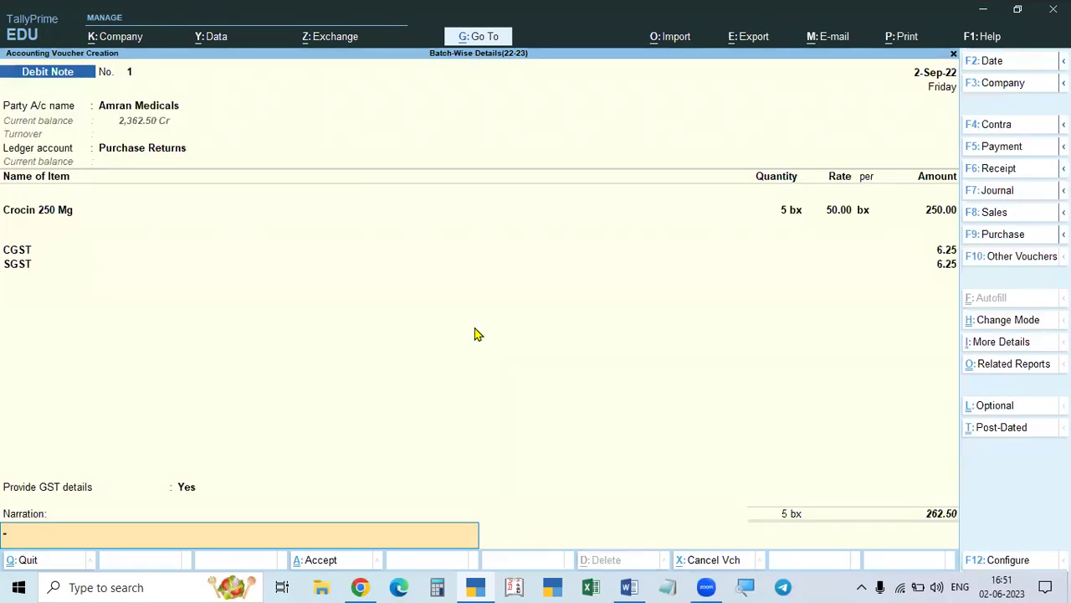
{"action": "key", "text": "Return"}
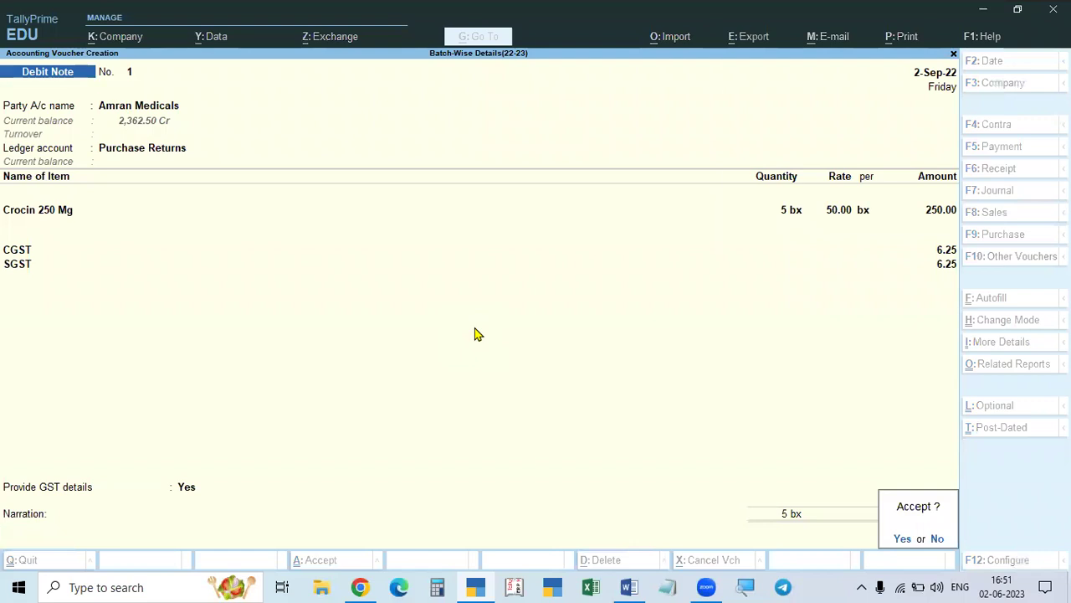
{"action": "key", "text": "Return"}
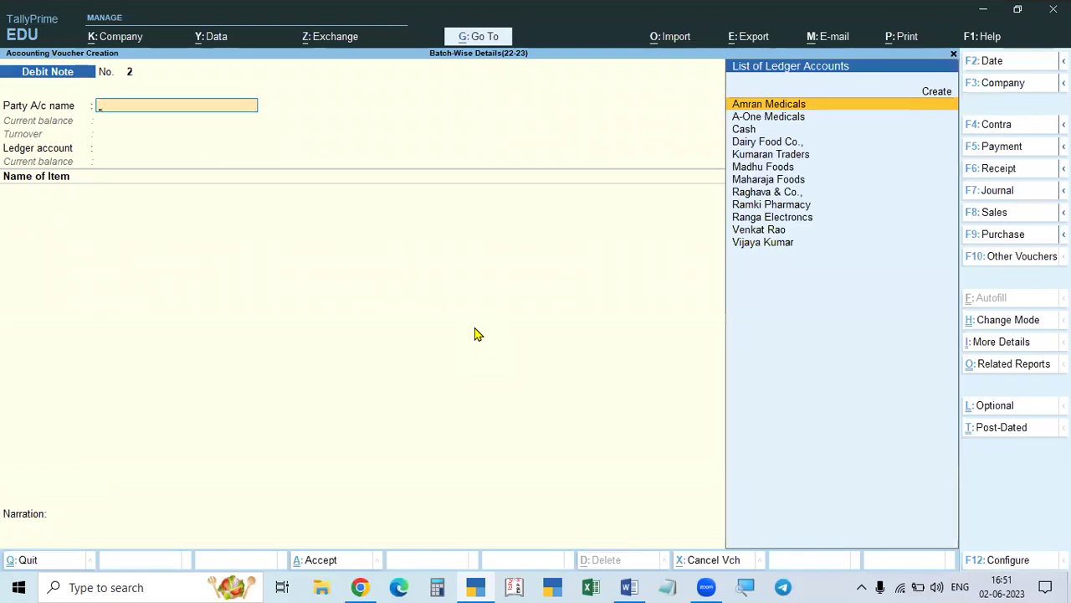
- Set Use Expired Batches for Stock items to No in the debit note's voucher configuration, and return to the Gateway of Tally
{"action": "key", "text": "F12"}
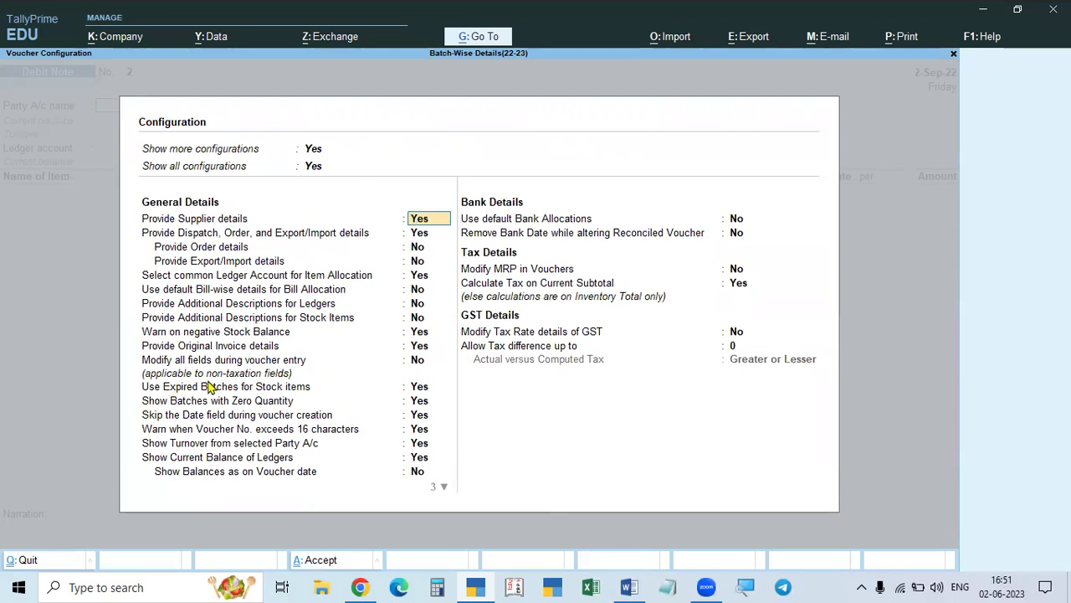
{"action": "left_click", "coordinate": [420, 387]}
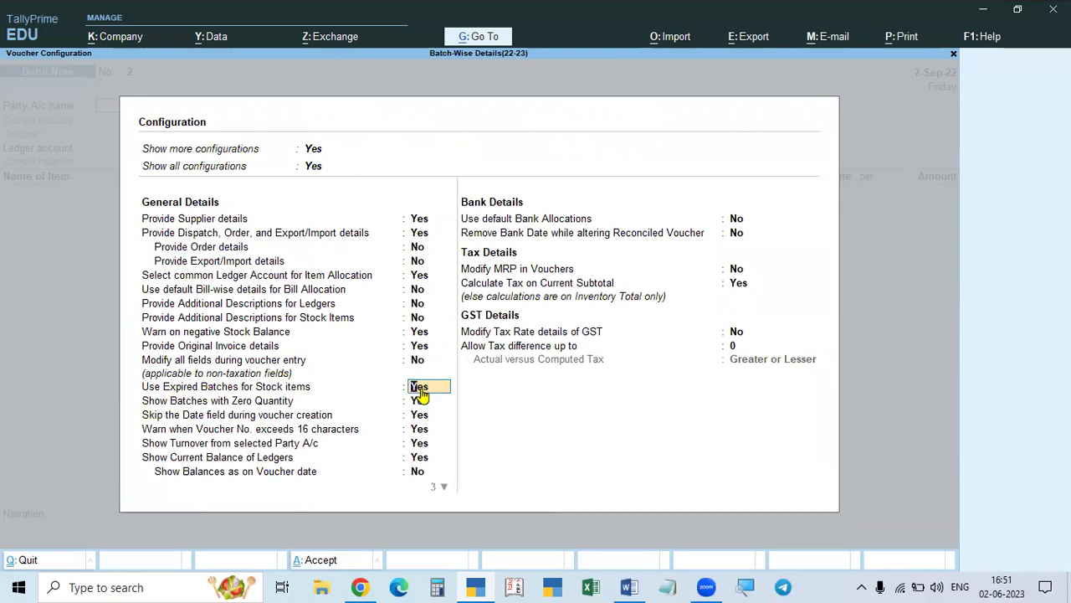
{"action": "key", "text": "n"}
{"action": "key", "text": "ctrl+a"}
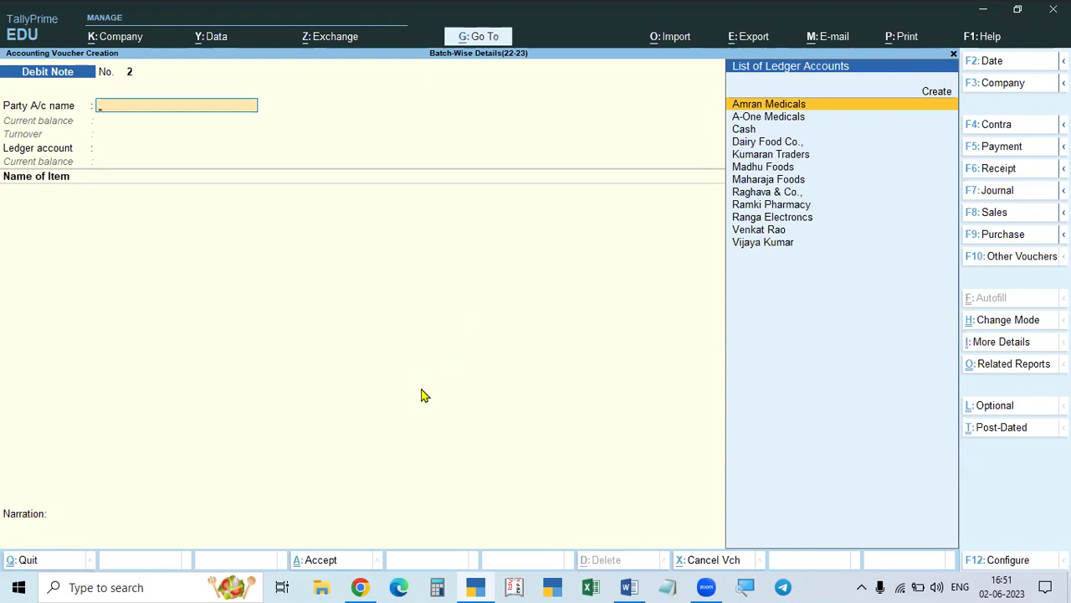
{"action": "key", "text": "Escape"}
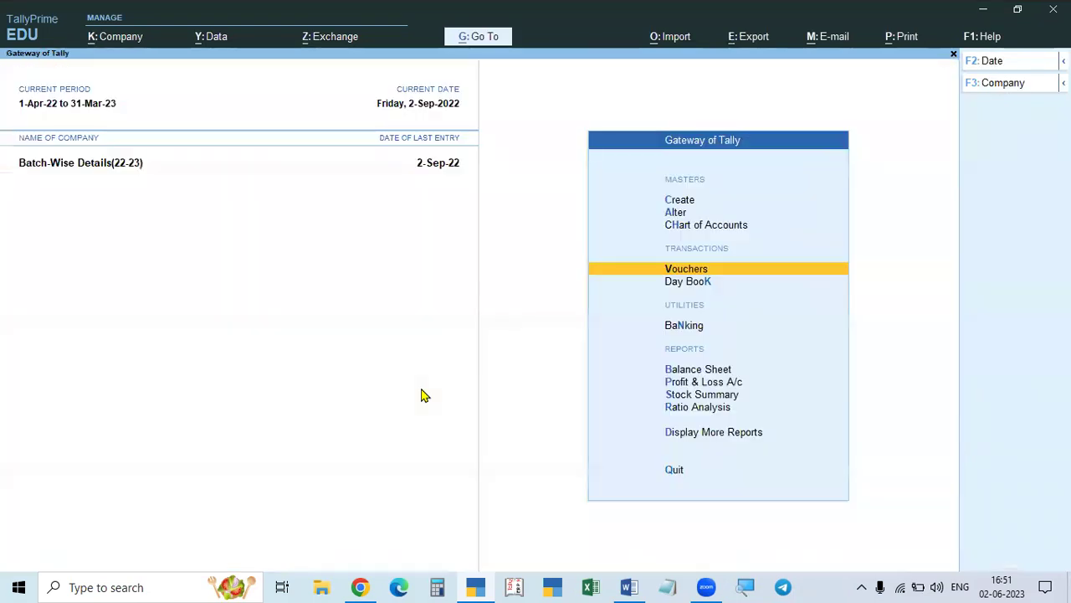
{"action": "key", "text": "Escape"}
{"action": "key", "text": "n"}
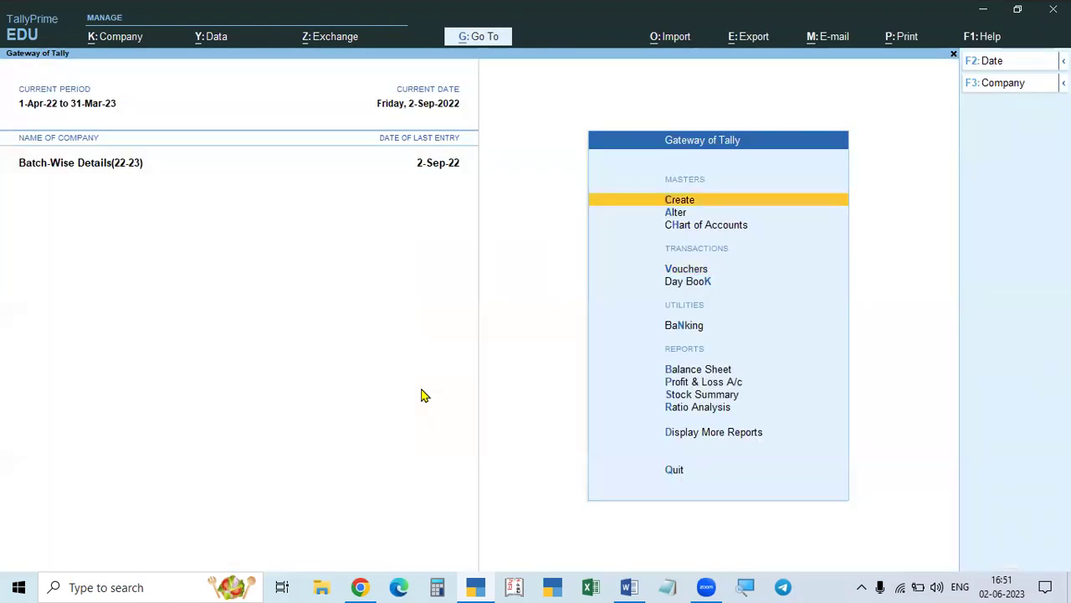